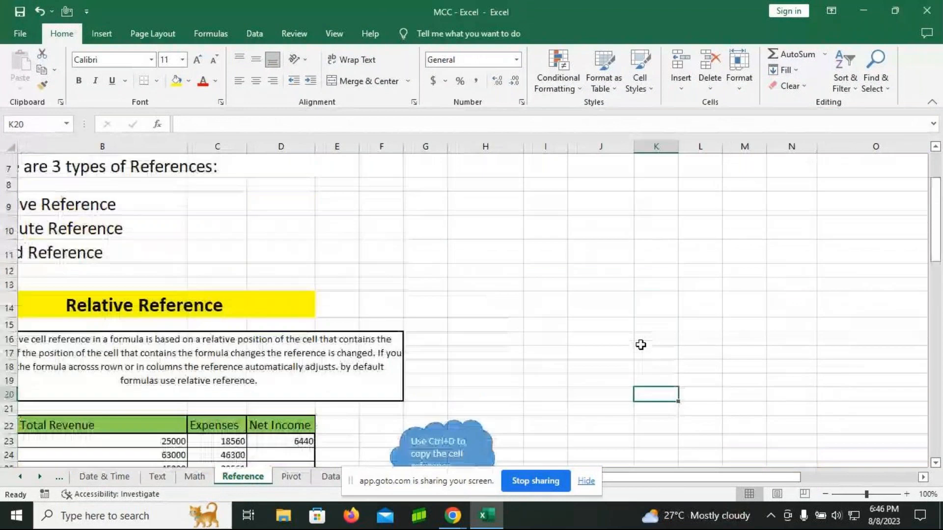
pyautogui.scroll(2, 640, 345)
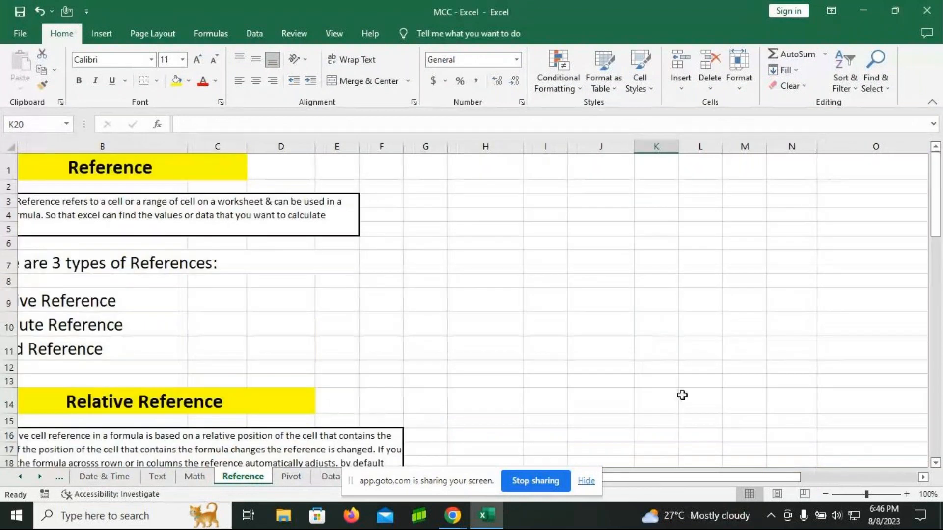
# Step: Review the Reference sheet's relative, absolute and mixed reference explanations together with their example tables
pyautogui.moveTo(737, 475); pyautogui.dragTo(730, 474)
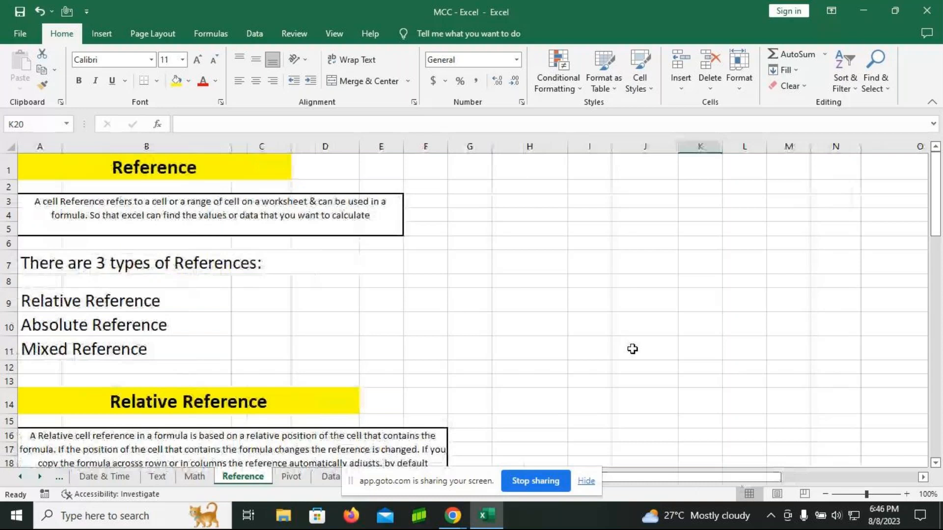
pyautogui.scroll(-3, 632, 348)
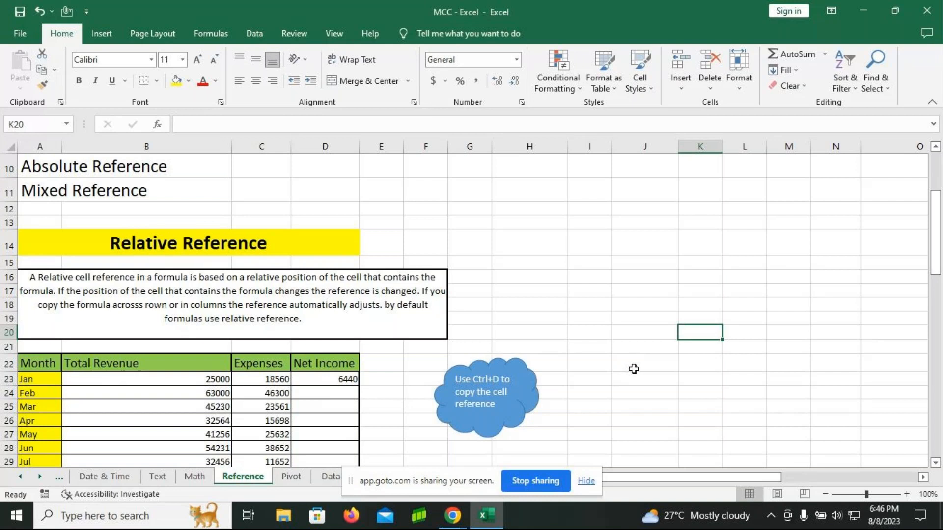
pyautogui.scroll(3, 633, 368)
pyautogui.scroll(1, 633, 368)
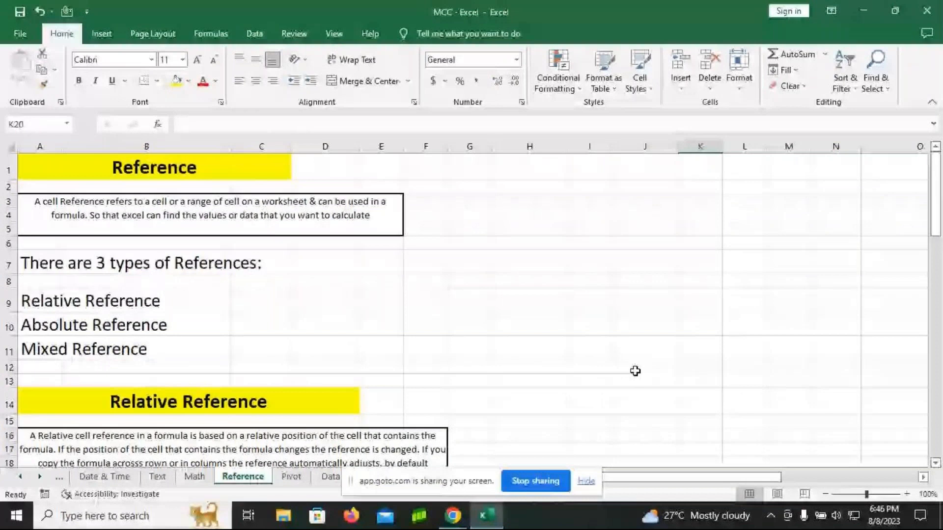
pyautogui.scroll(-1, 634, 371)
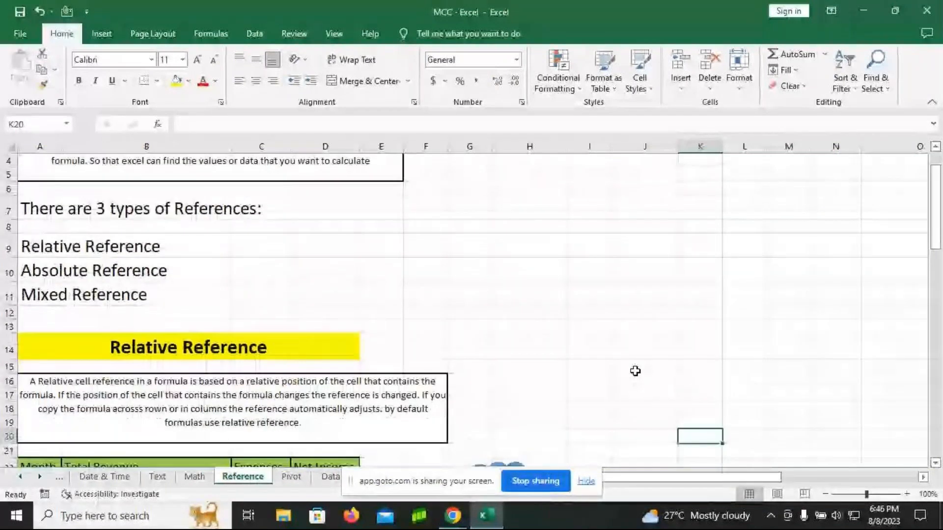
pyautogui.scroll(-1, 635, 370)
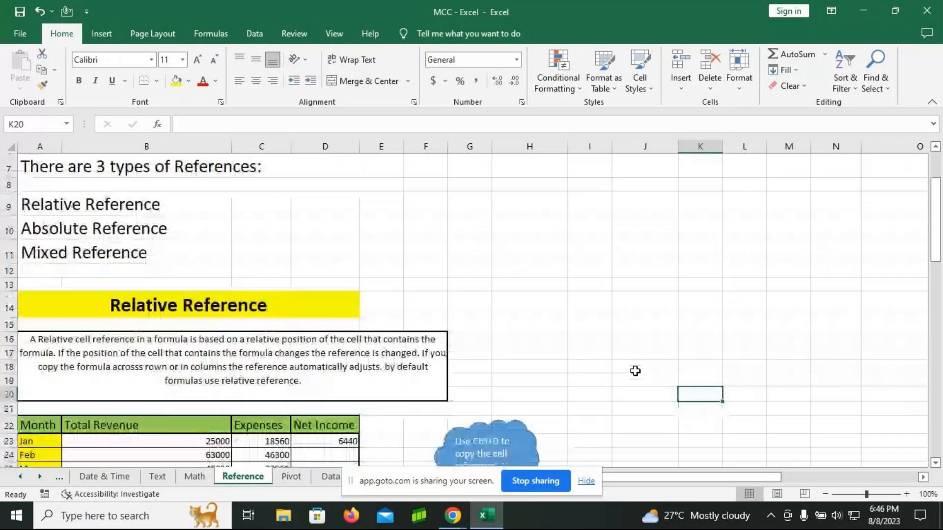
pyautogui.scroll(-1, 635, 371)
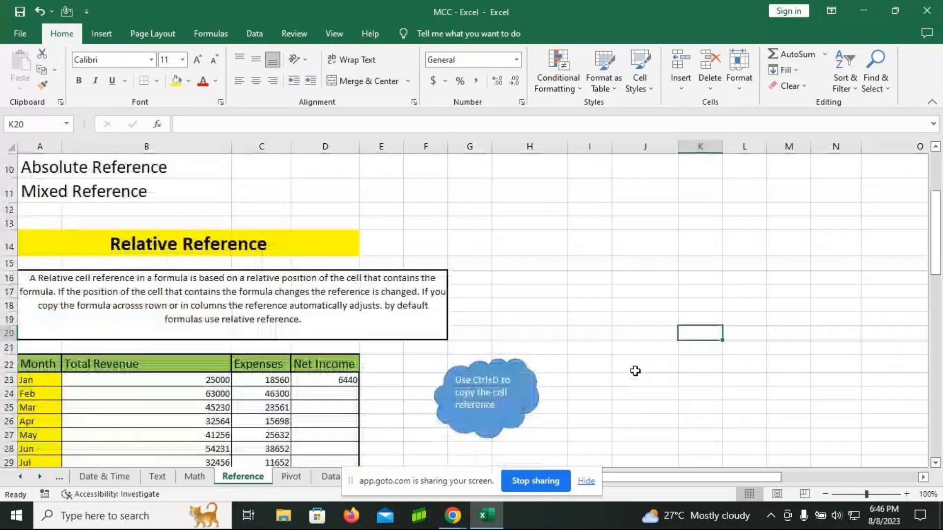
pyautogui.scroll(-3, 635, 370)
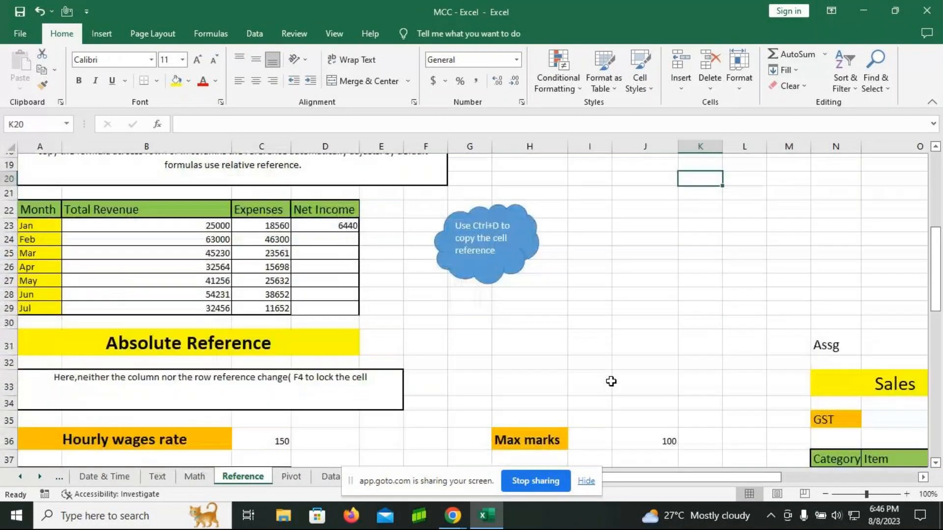
pyautogui.scroll(-5, 334, 357)
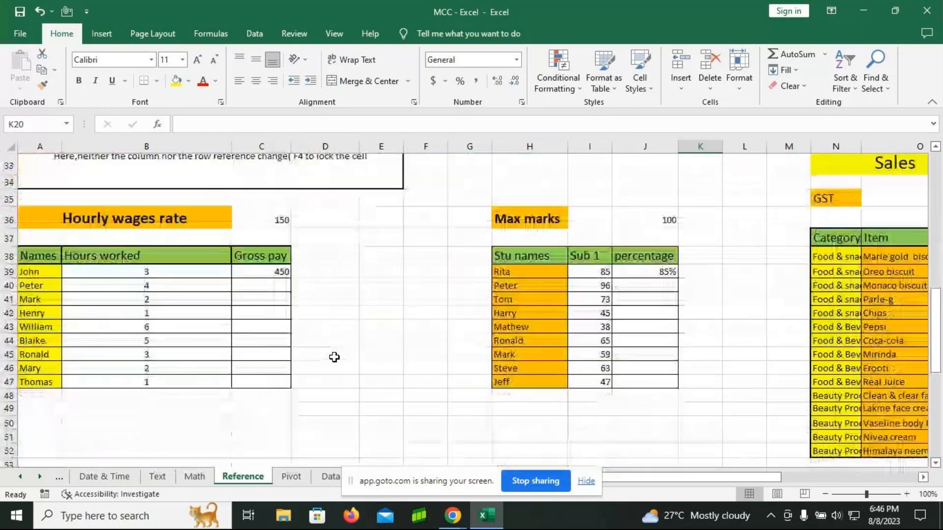
pyautogui.scroll(-5, 334, 357)
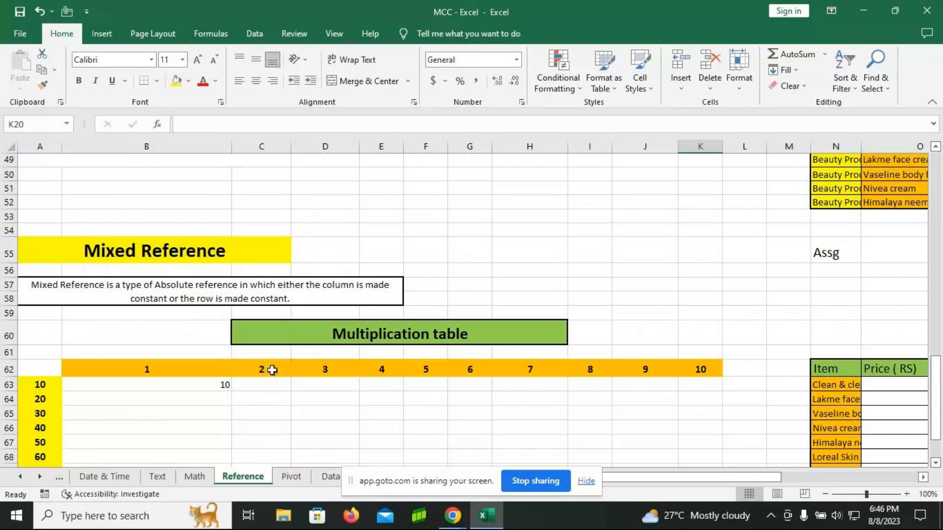
pyautogui.scroll(-2, 442, 393)
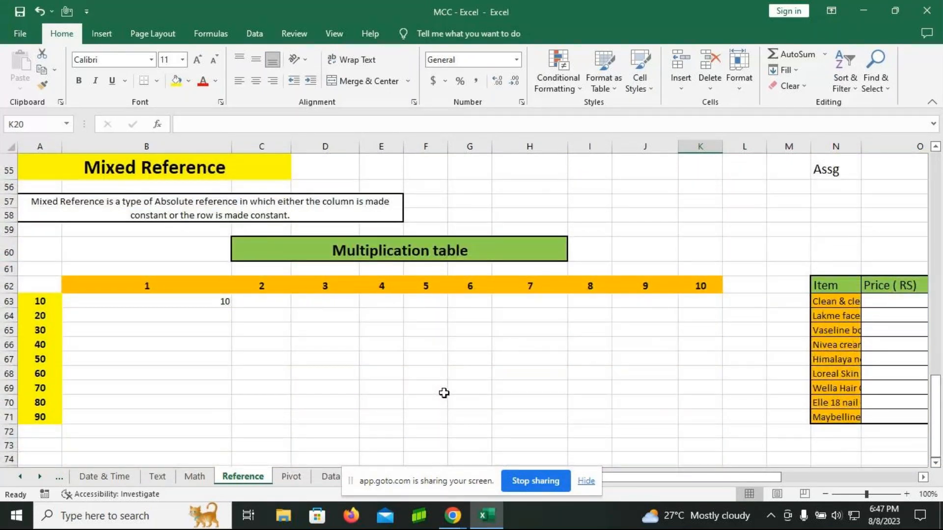
# Step: Switch to the Logical worksheet
pyautogui.click(40, 476)
pyautogui.click(39, 476)
pyautogui.click(39, 476)
pyautogui.click(40, 476)
pyautogui.click(39, 476)
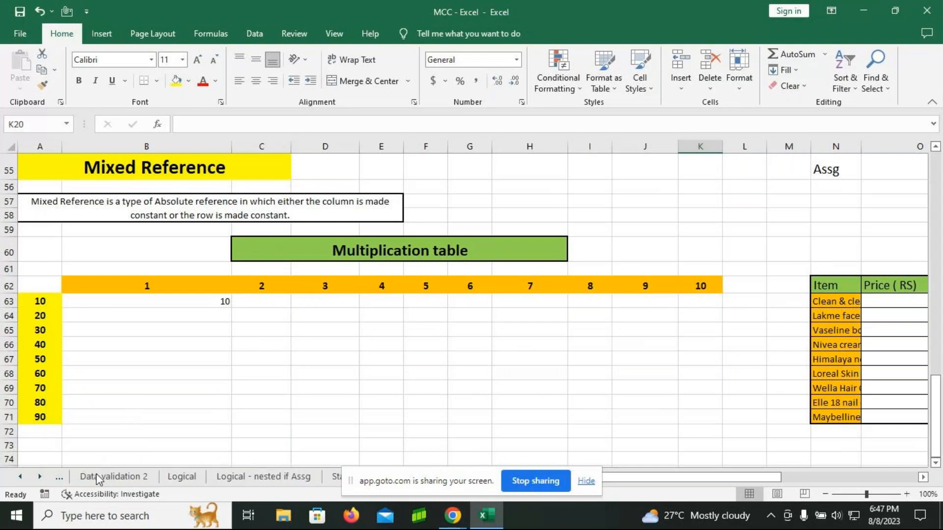
pyautogui.click(182, 476)
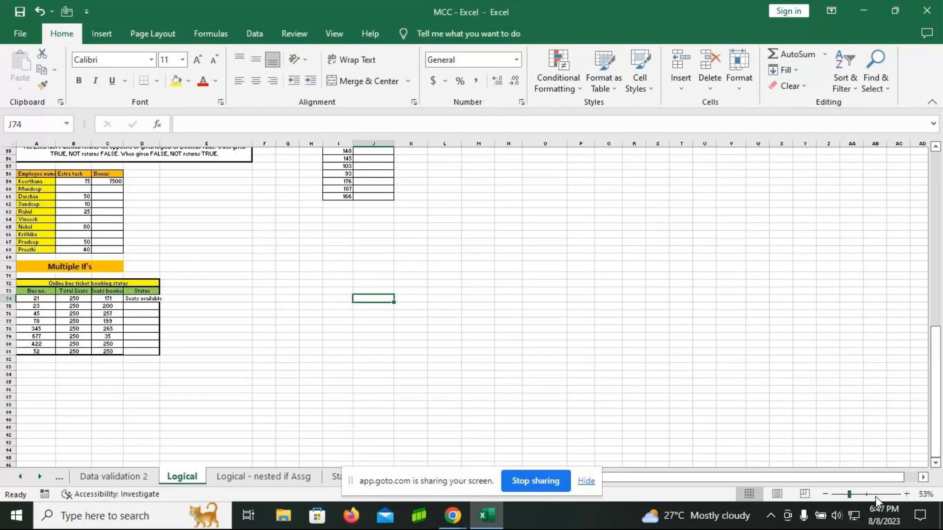
# Step: Examine the NOT explanation, its bonus and logical test tables, and the Multiple If's bus ticket booking table
pyautogui.keyDown('ctrl'); pyautogui.scroll(3, 450, 421); pyautogui.keyUp('ctrl')
pyautogui.moveTo(692, 478); pyautogui.dragTo(609, 484)
pyautogui.scroll(4, 570, 370)
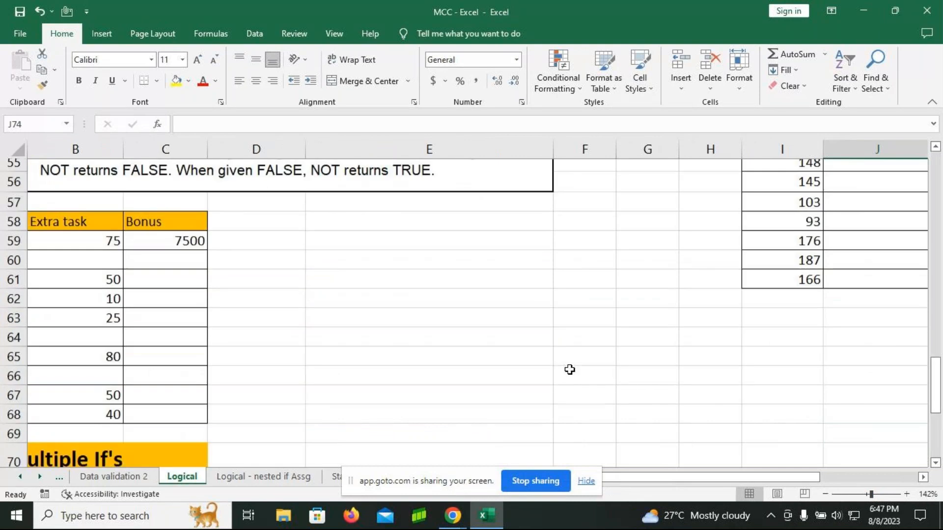
pyautogui.moveTo(784, 481); pyautogui.dragTo(775, 481)
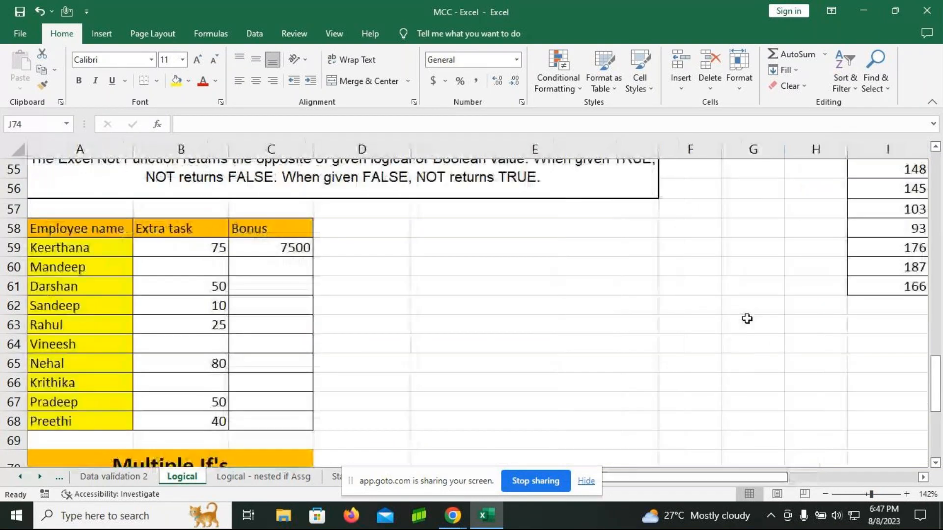
pyautogui.scroll(1, 746, 317)
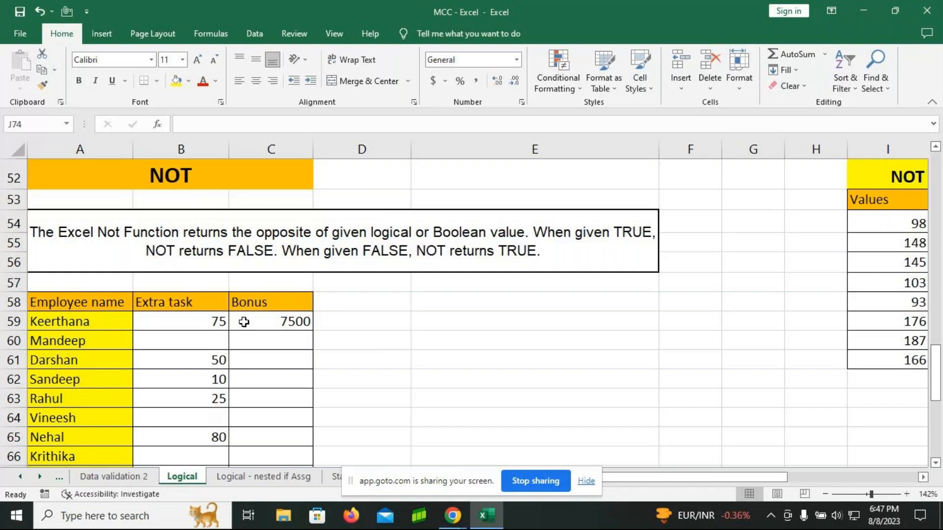
pyautogui.click(922, 478)
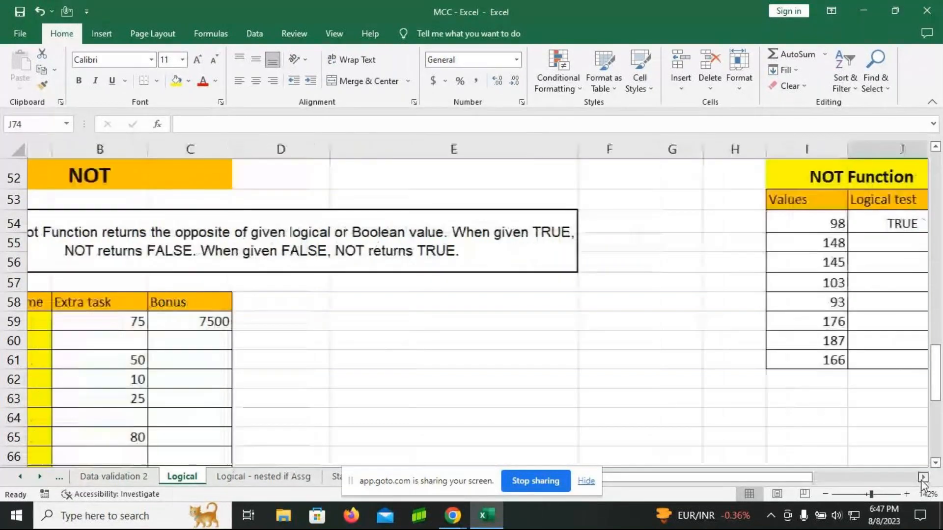
pyautogui.click(923, 478)
pyautogui.click(923, 478)
pyautogui.click(923, 479)
pyautogui.click(922, 478)
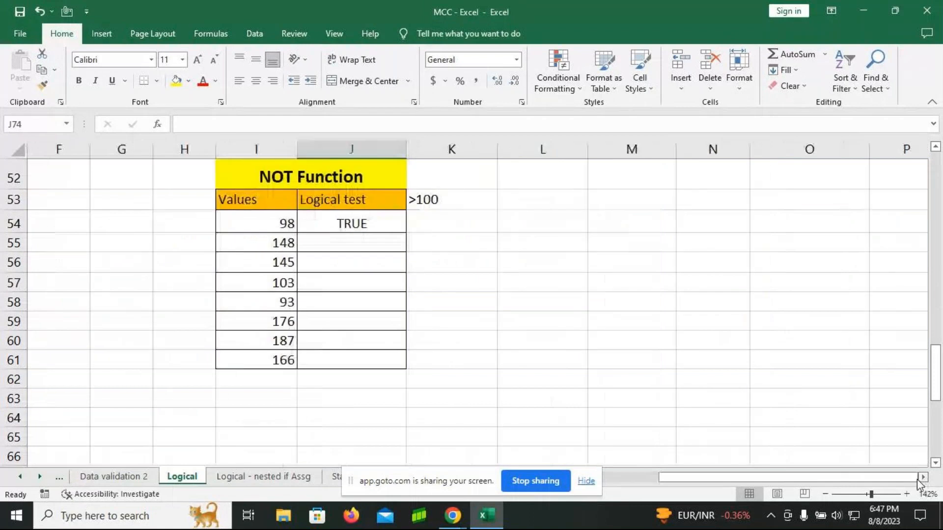
pyautogui.moveTo(825, 484); pyautogui.dragTo(653, 493)
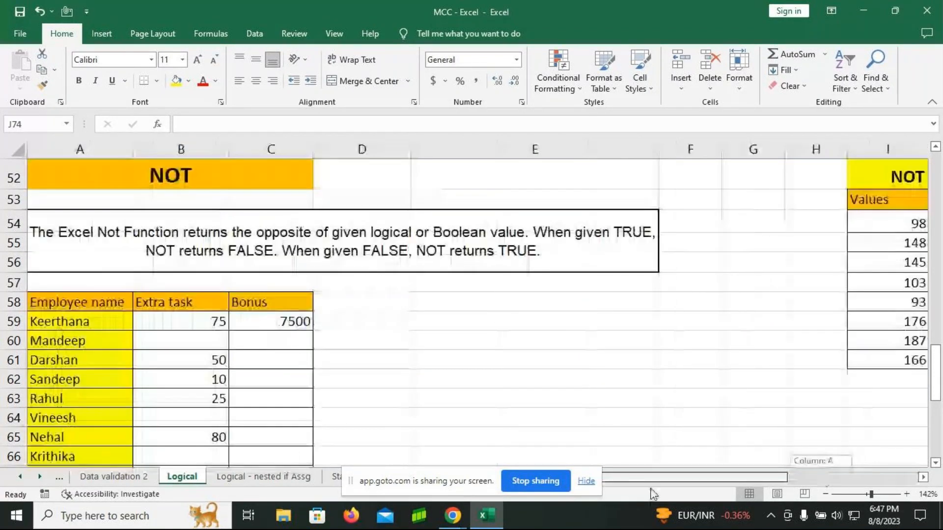
pyautogui.scroll(-6, 663, 366)
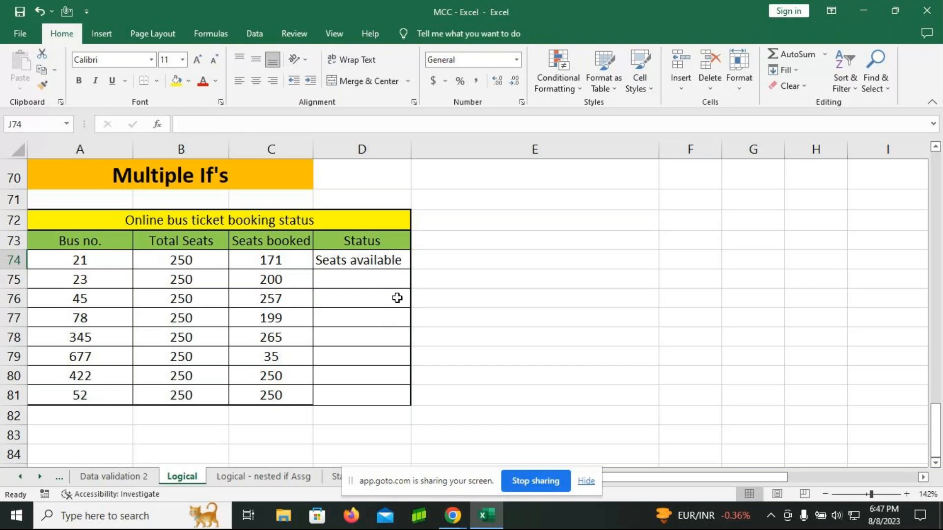
pyautogui.scroll(1, 488, 281)
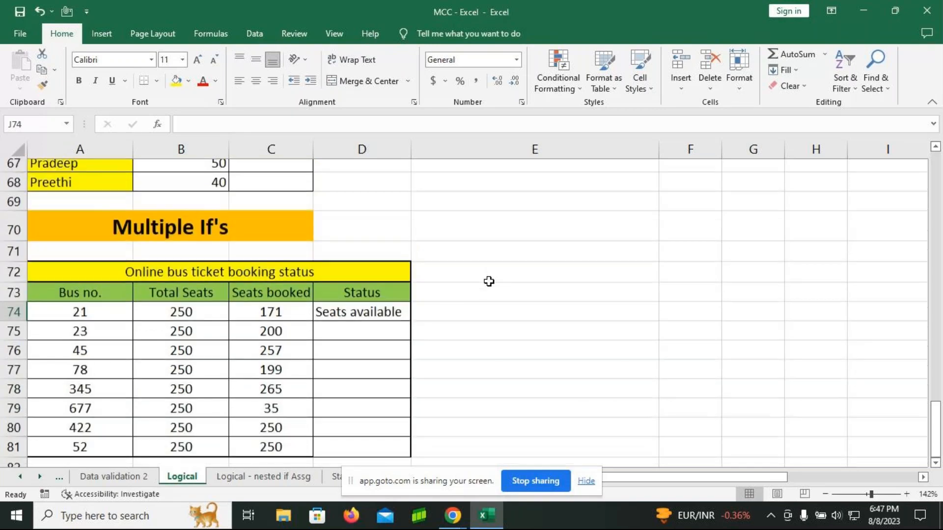
pyautogui.scroll(3, 489, 280)
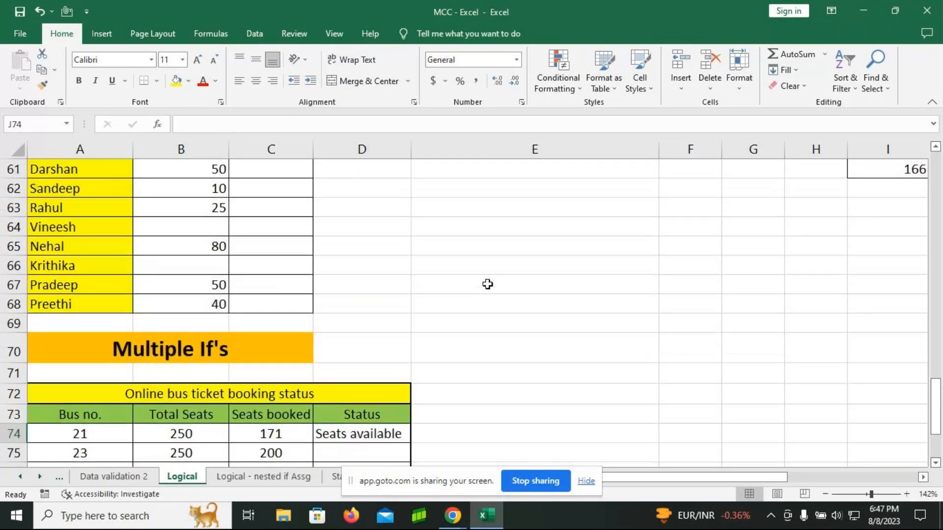
pyautogui.scroll(1, 487, 285)
pyautogui.scroll(-4, 485, 285)
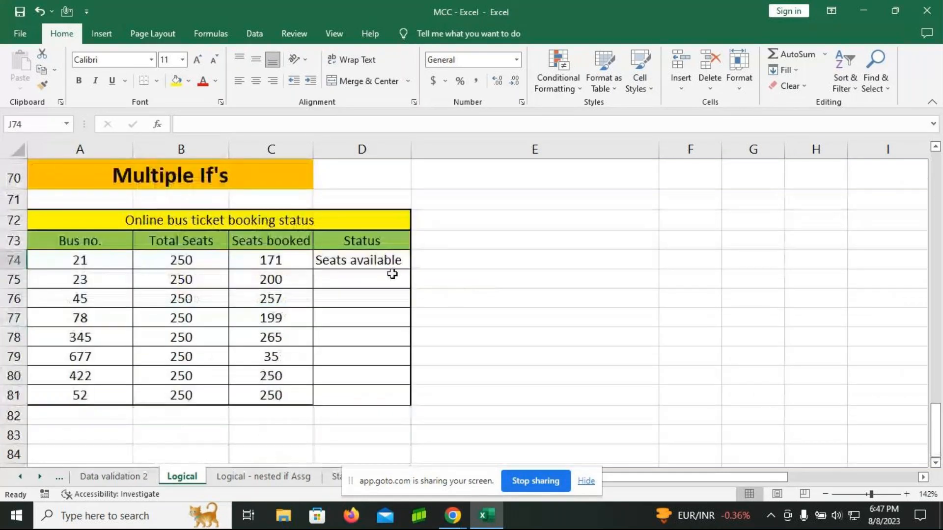
# Step: Copy the nested IF formula from the Status cell D74 and paste it as visible text into D83
pyautogui.click(387, 261)
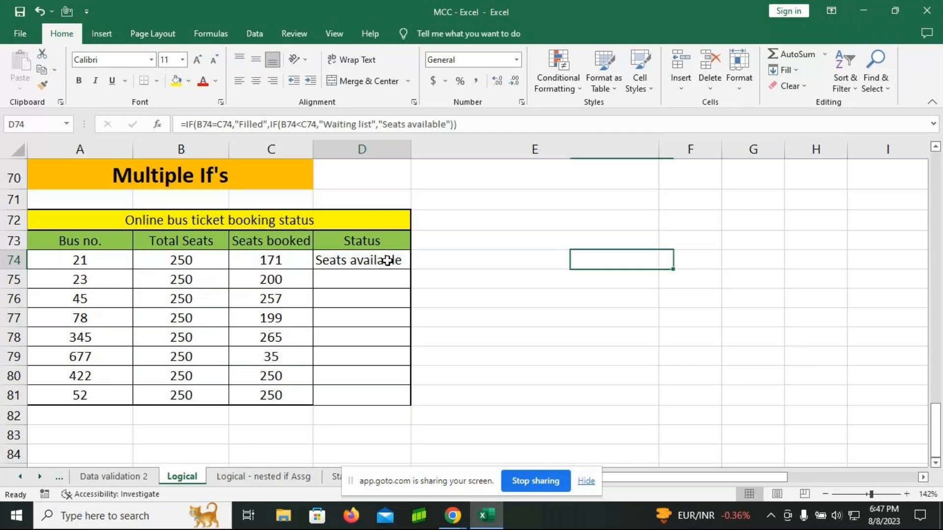
pyautogui.doubleClick(388, 260)
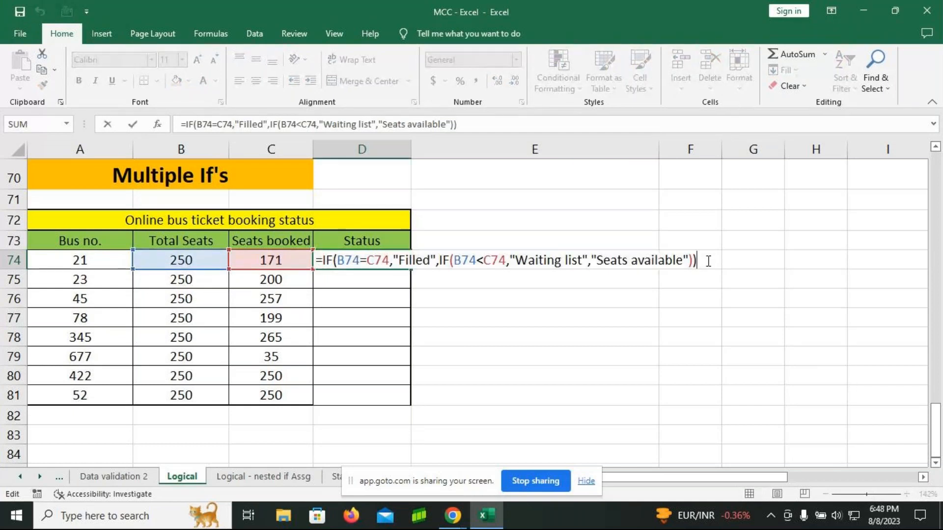
pyautogui.moveTo(707, 261); pyautogui.dragTo(248, 276)
pyautogui.hotkey('ctrl', 'c')
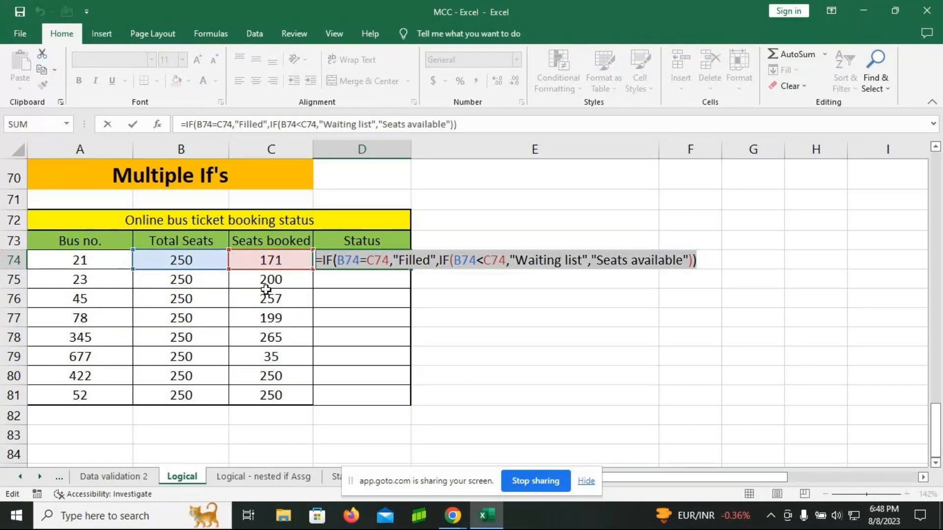
pyautogui.press('Return')
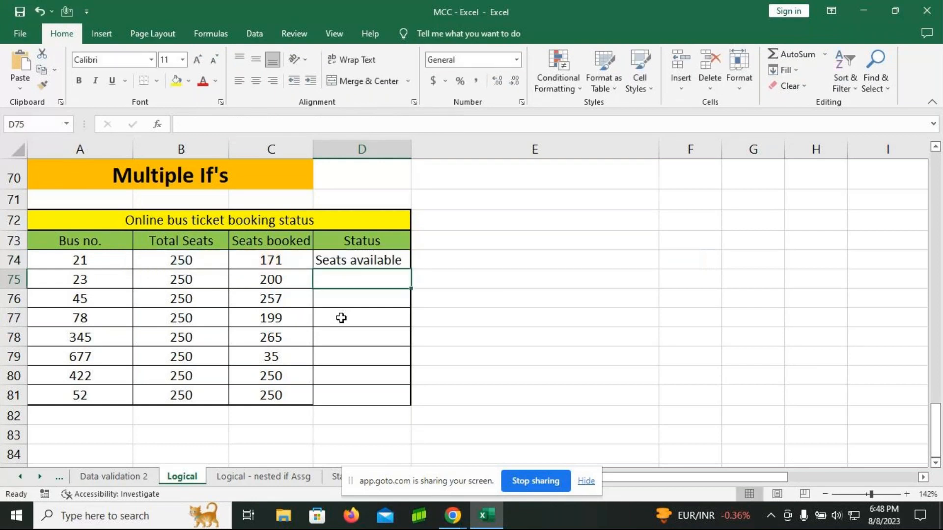
pyautogui.doubleClick(385, 437)
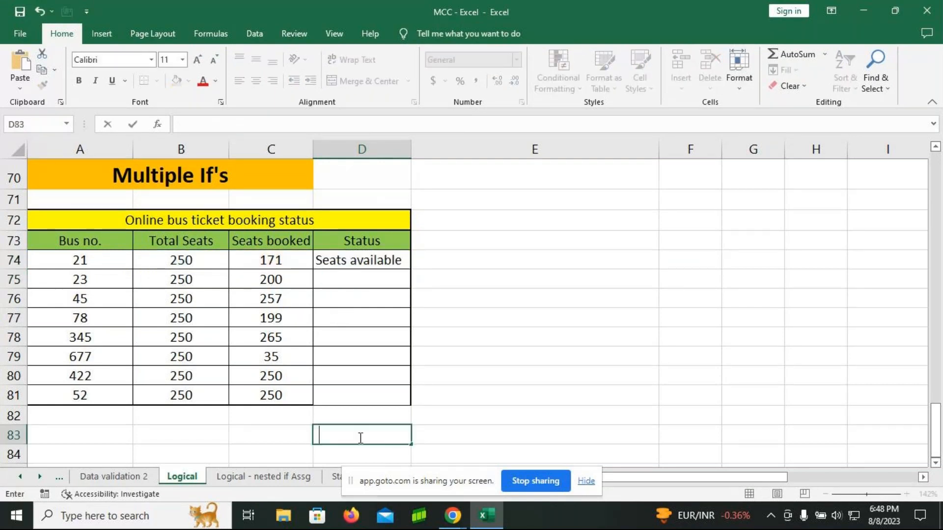
pyautogui.hotkey('ctrl', 'v')
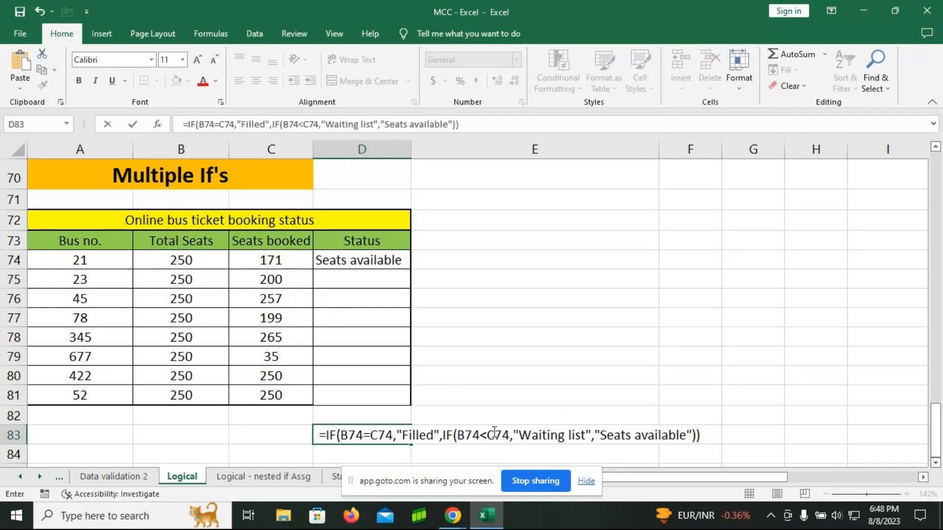
pyautogui.click(471, 261)
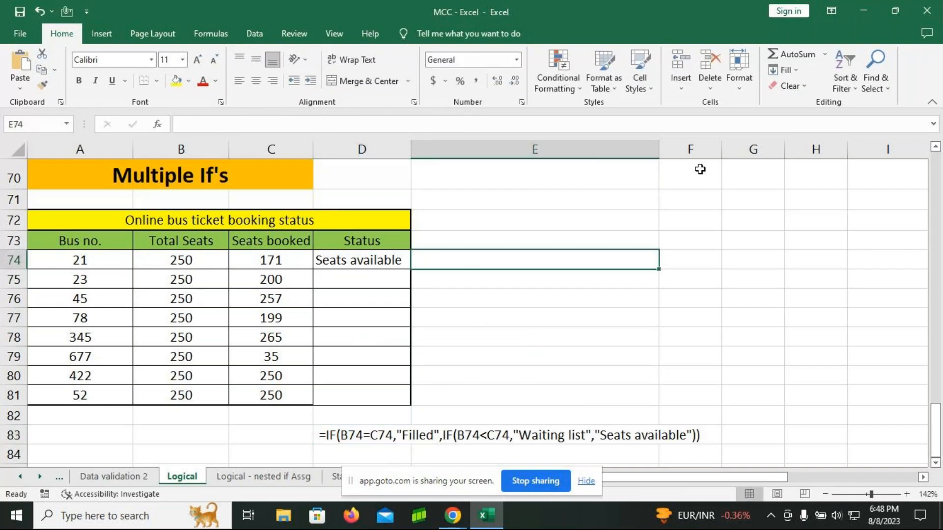
# Step: Narrow the wide empty column E beside the booking table's Status column
pyautogui.moveTo(659, 152); pyautogui.dragTo(539, 156)
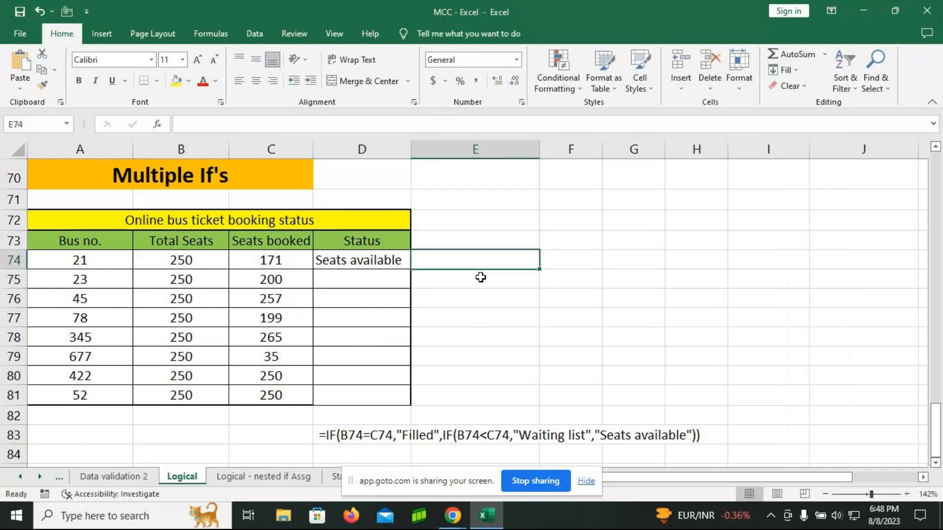
pyautogui.click(491, 150)
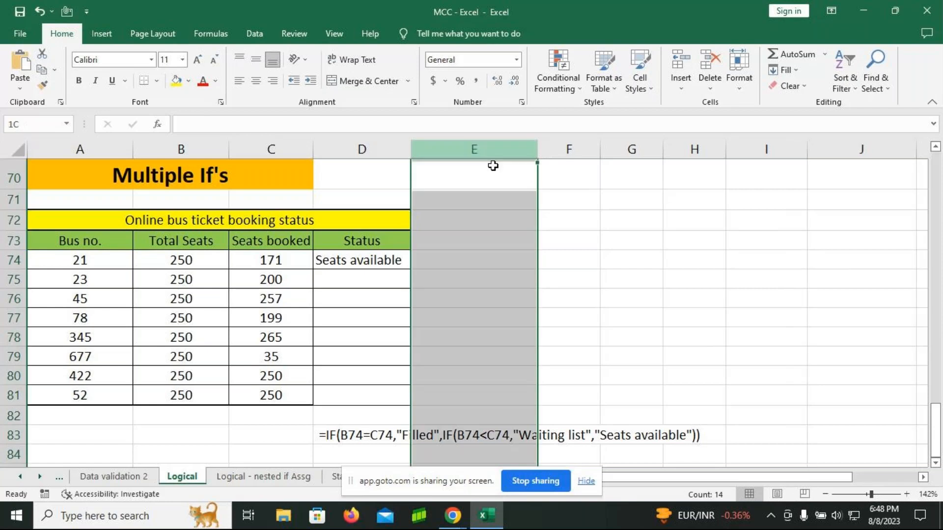
pyautogui.moveTo(540, 155); pyautogui.dragTo(470, 157)
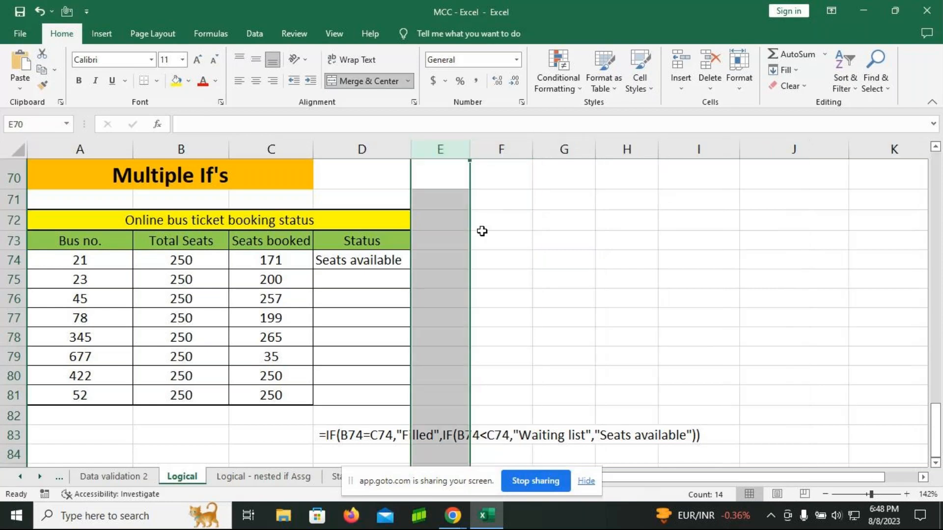
# Step: Begin an IF formula in F74 that tests B74=C74 and returns "Filled" when true
pyautogui.click(491, 260)
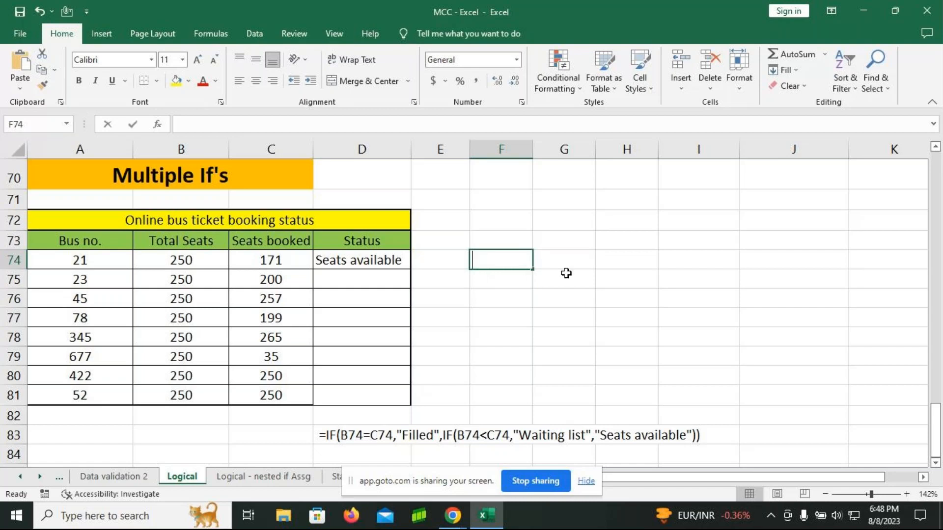
pyautogui.write('=if')
pyautogui.press('Tab')
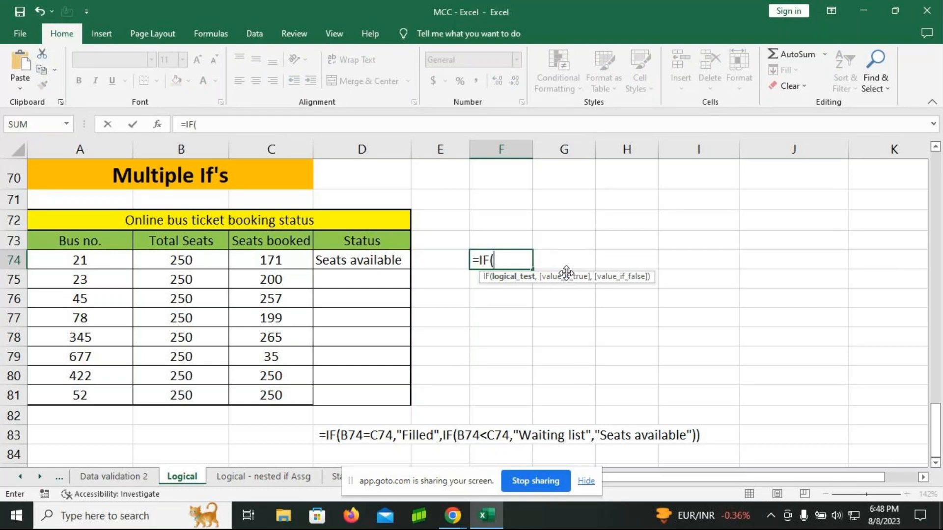
pyautogui.click(186, 264)
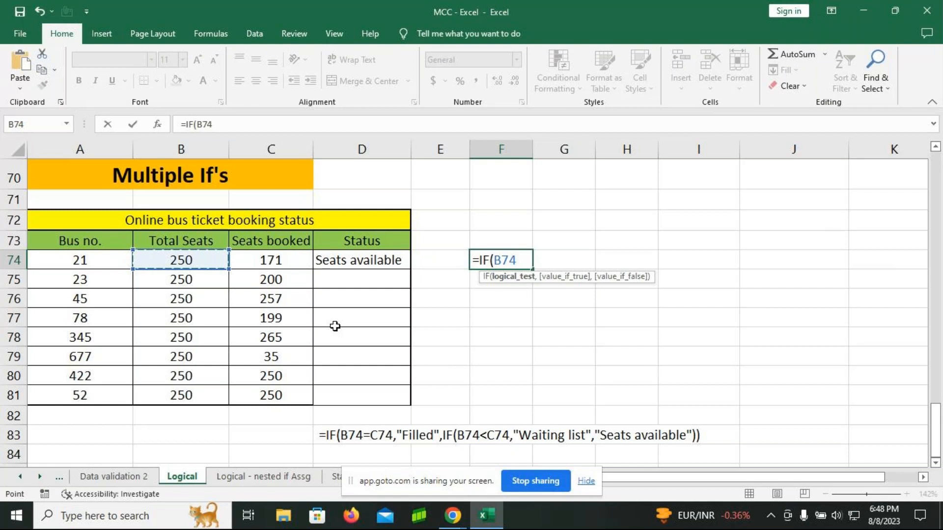
pyautogui.write('=')
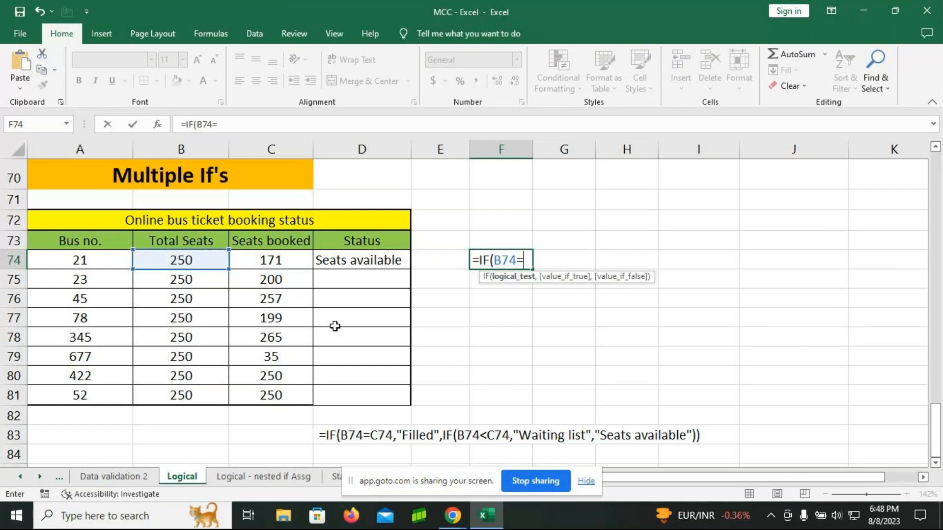
pyautogui.click(263, 257)
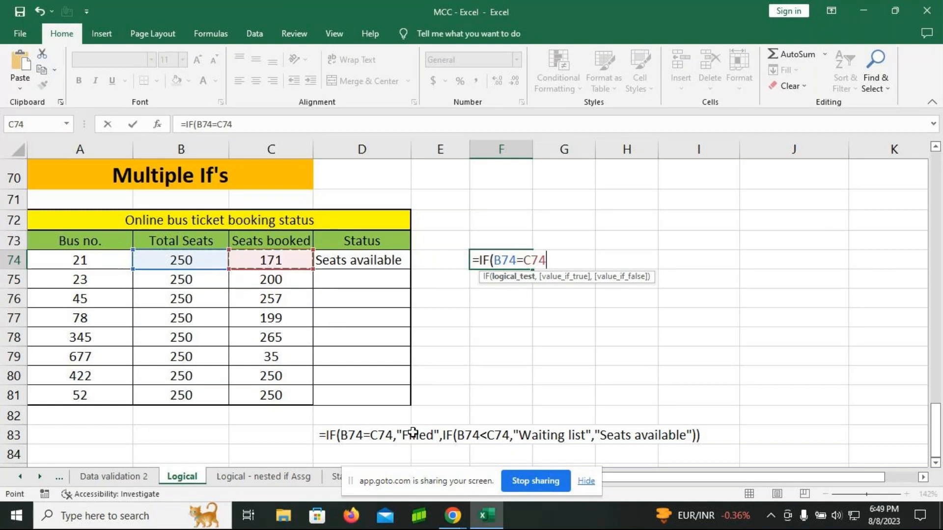
pyautogui.write(',"Fill')
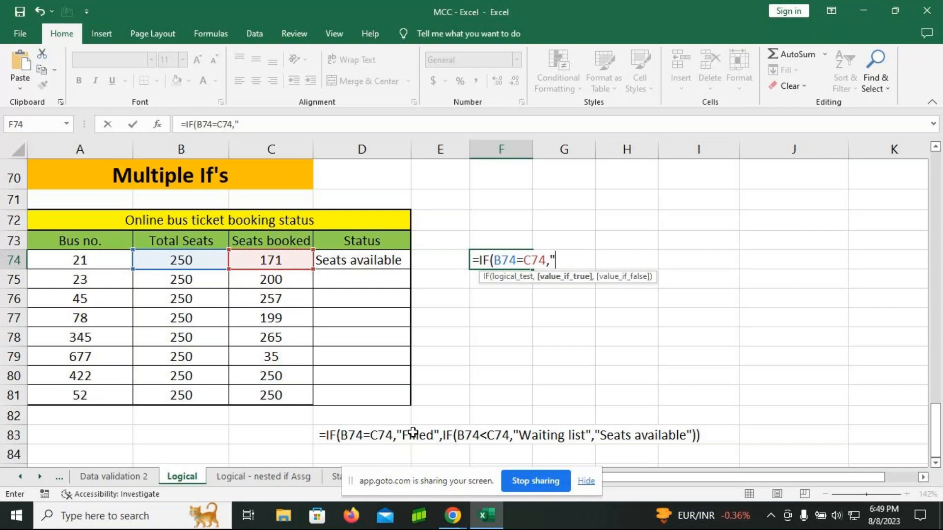
pyautogui.write('ed"')
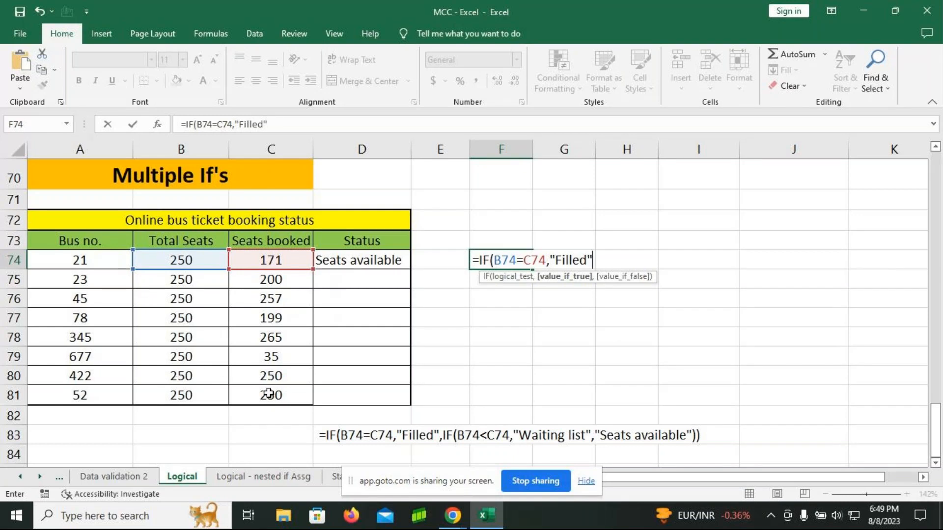
pyautogui.write(',')
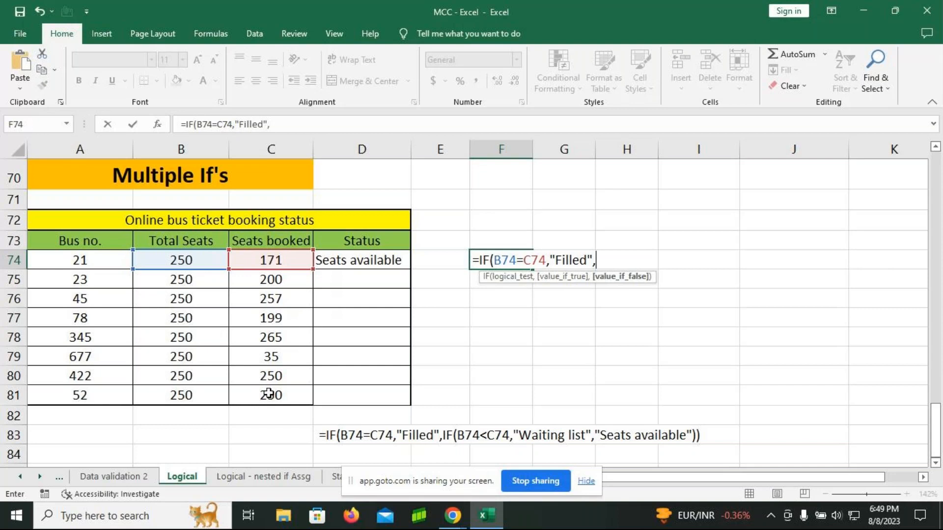
pyautogui.write('if')
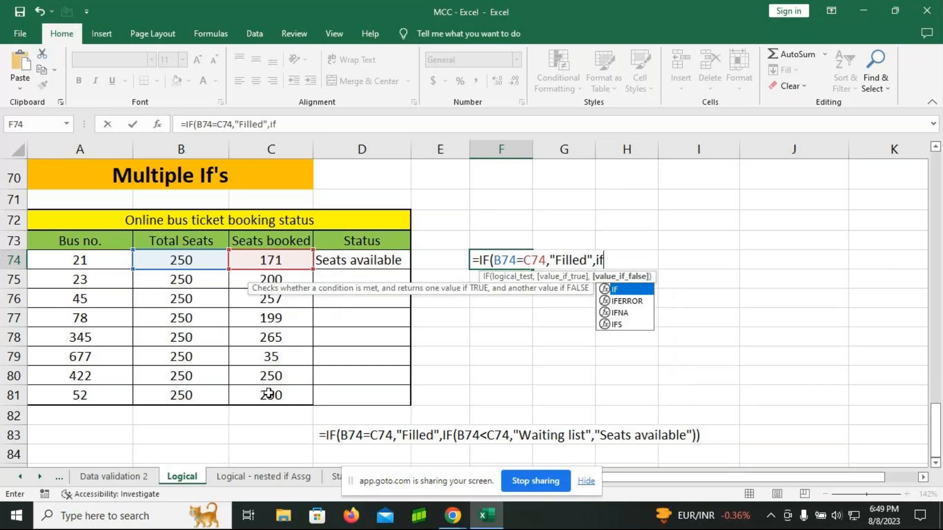
# Step: Nest a second IF as the false value in F74's formula, testing B74<C74 and returning "Waiting list" when true
pyautogui.press('Tab')
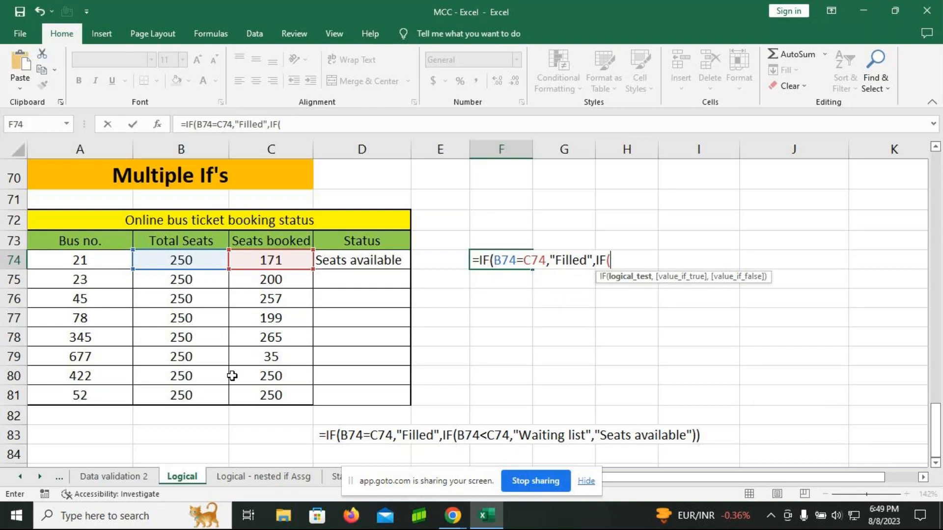
pyautogui.click(193, 261)
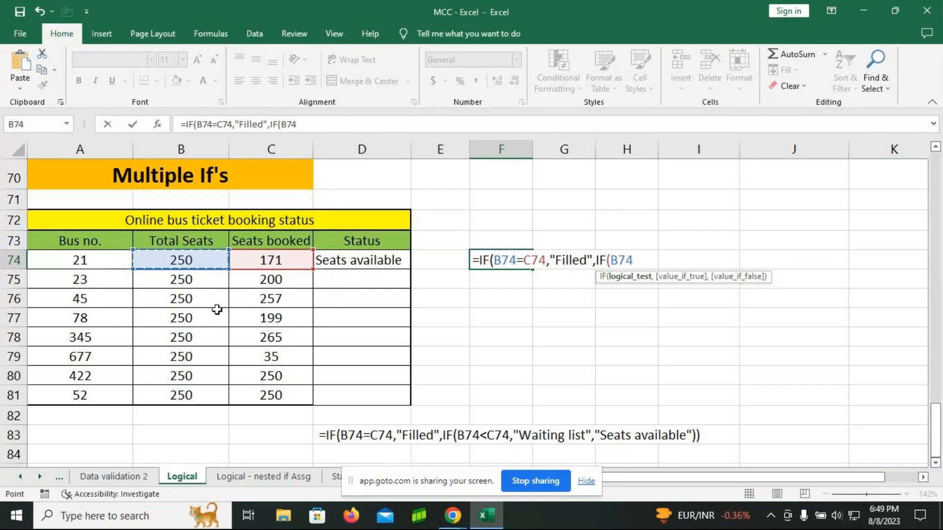
pyautogui.write('<')
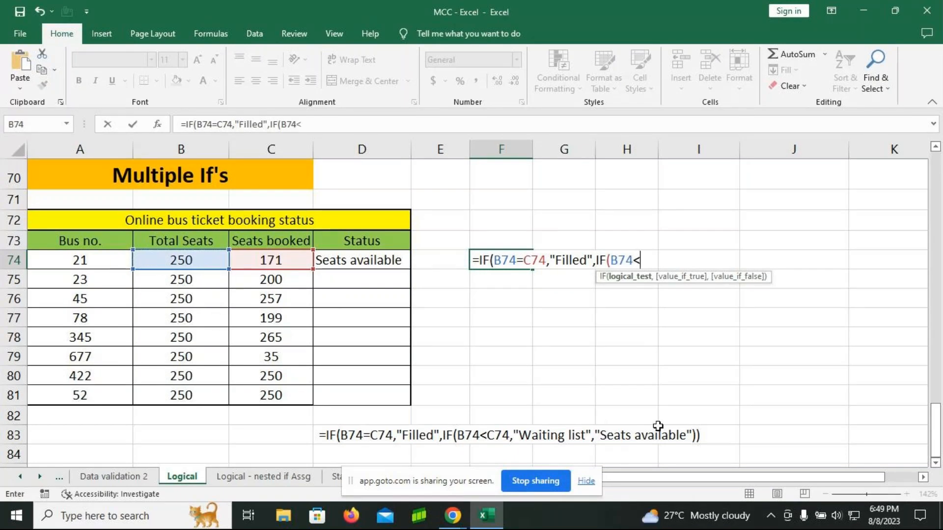
pyautogui.click(274, 261)
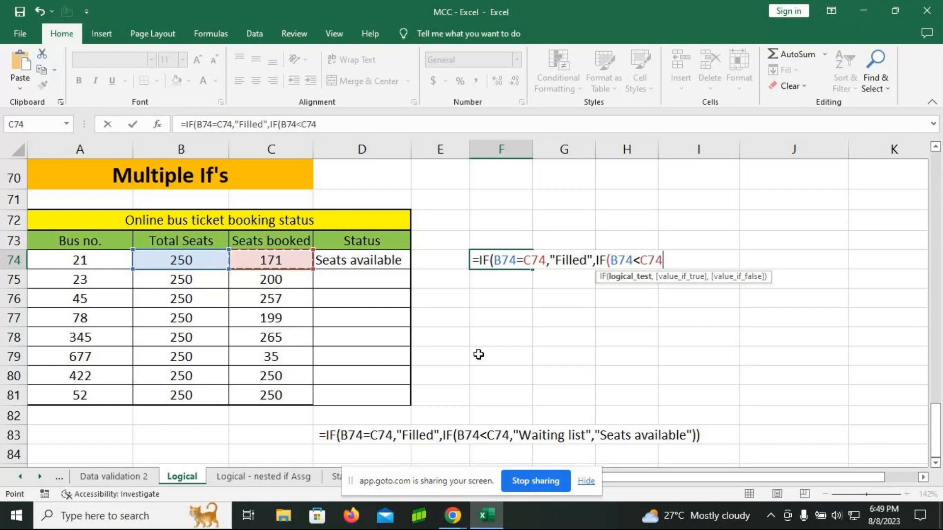
pyautogui.write(',')
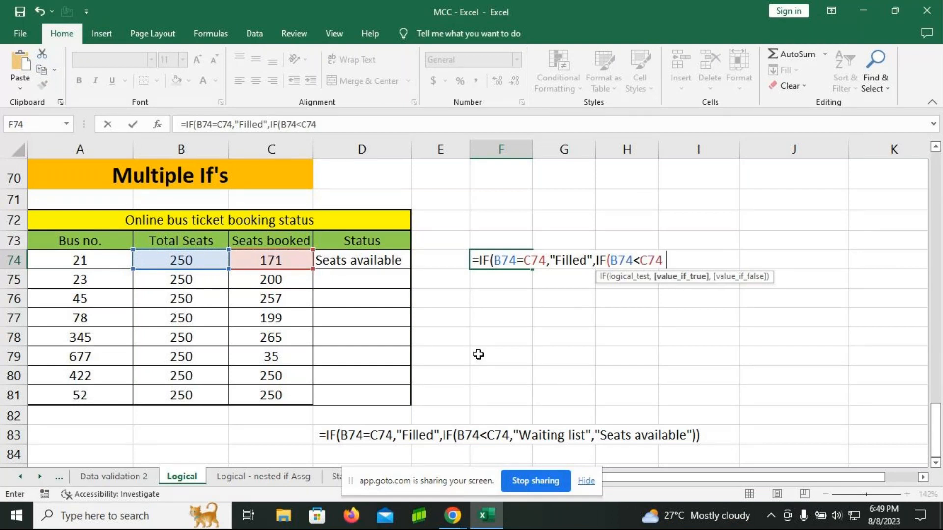
pyautogui.write('"Waiting lis')
pyautogui.write('t"')
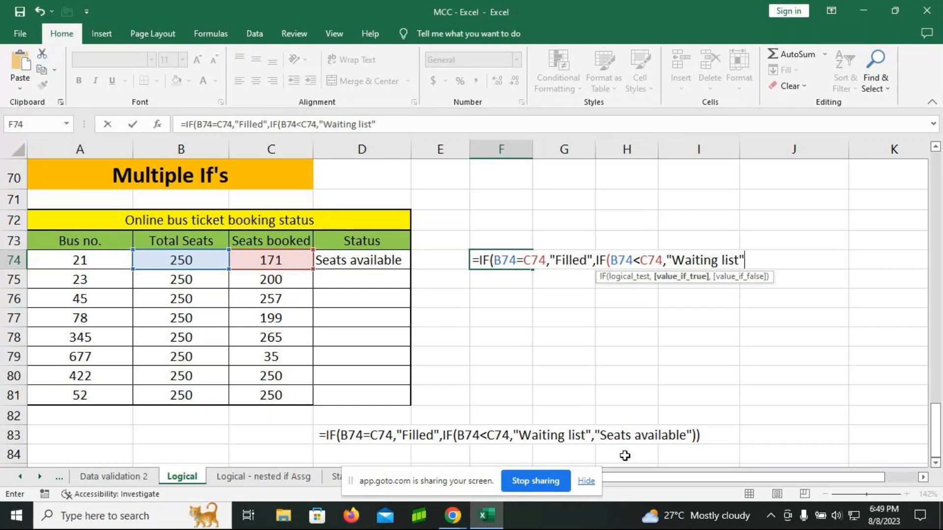
# Step: Complete the nested IF in F74 with "Seats available" as the final false value and close both functions
pyautogui.write(',"')
pyautogui.write('S')
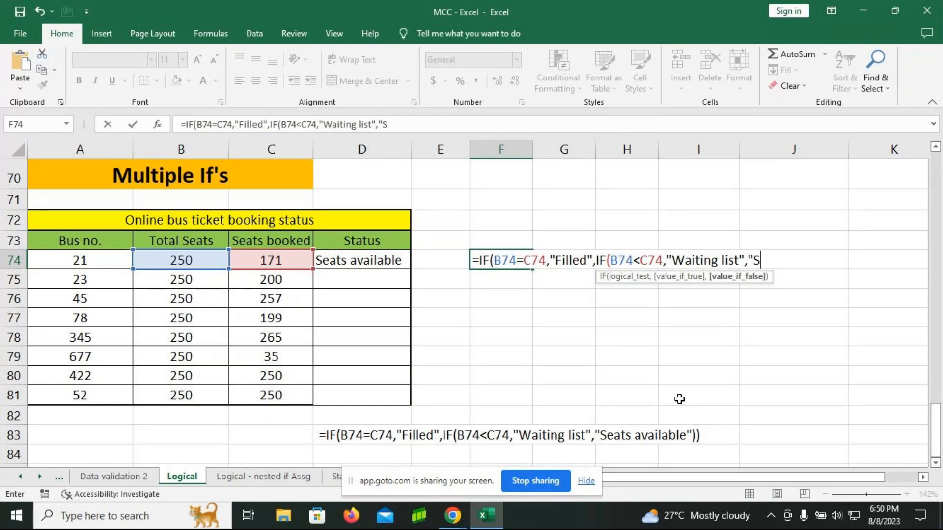
pyautogui.write('eats av')
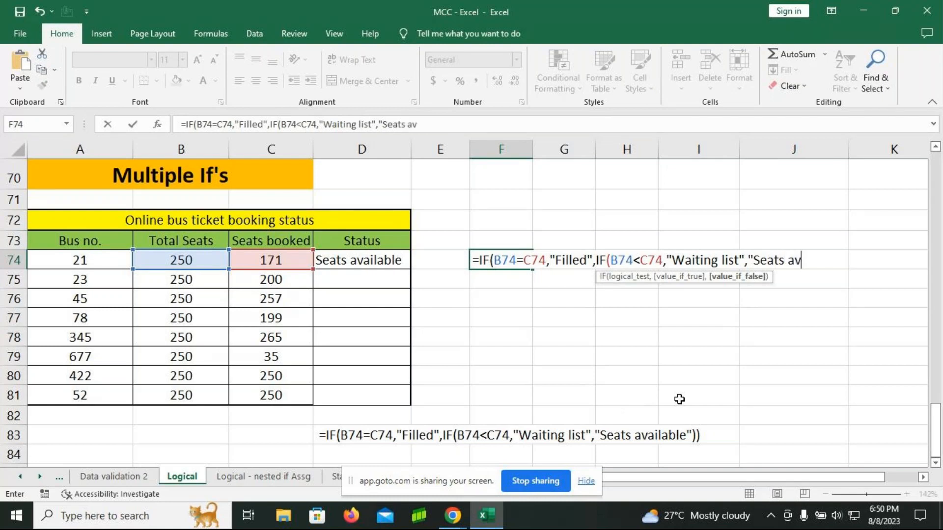
pyautogui.write('ailable')
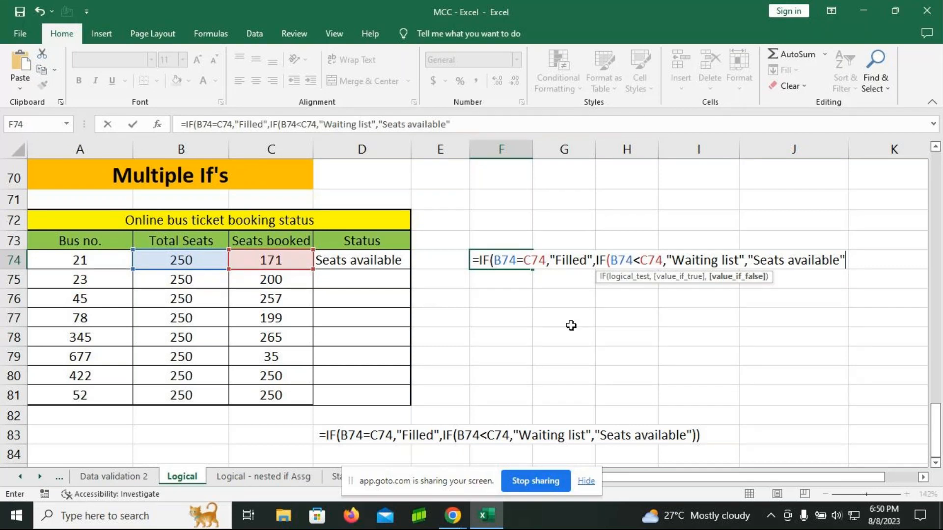
pyautogui.write(')')
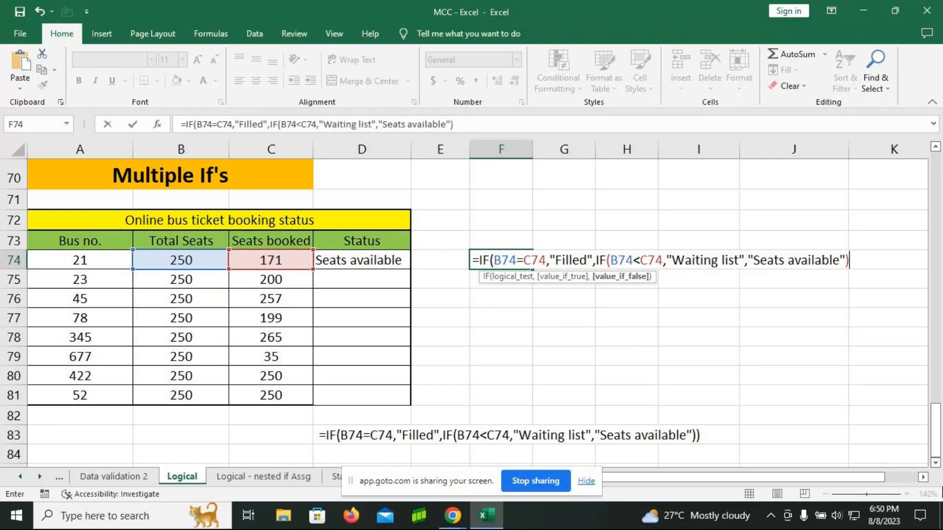
pyautogui.write(')')
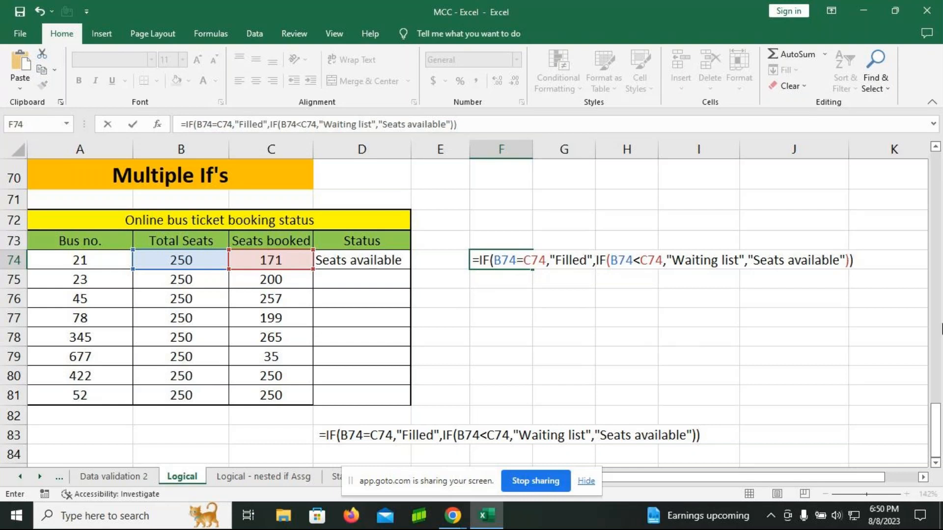
pyautogui.press('Return')
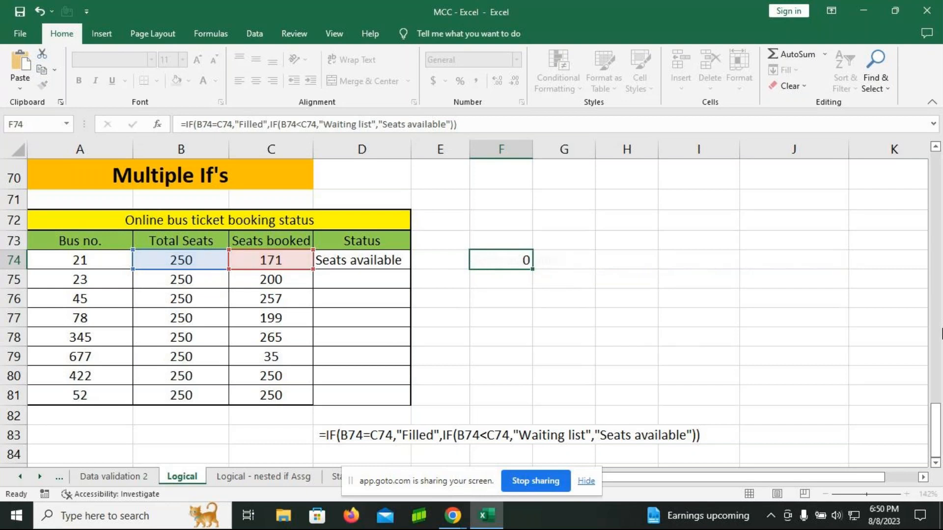
# Step: Fill the nested IF formula from F74 down to F81 and widen column F to fit the status texts
pyautogui.click(522, 261)
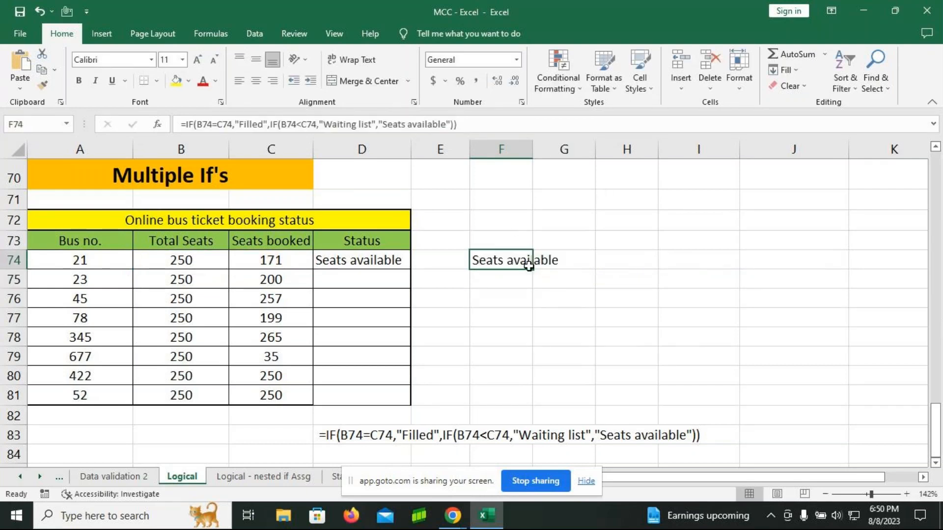
pyautogui.moveTo(532, 269); pyautogui.dragTo(527, 403)
pyautogui.click(522, 299)
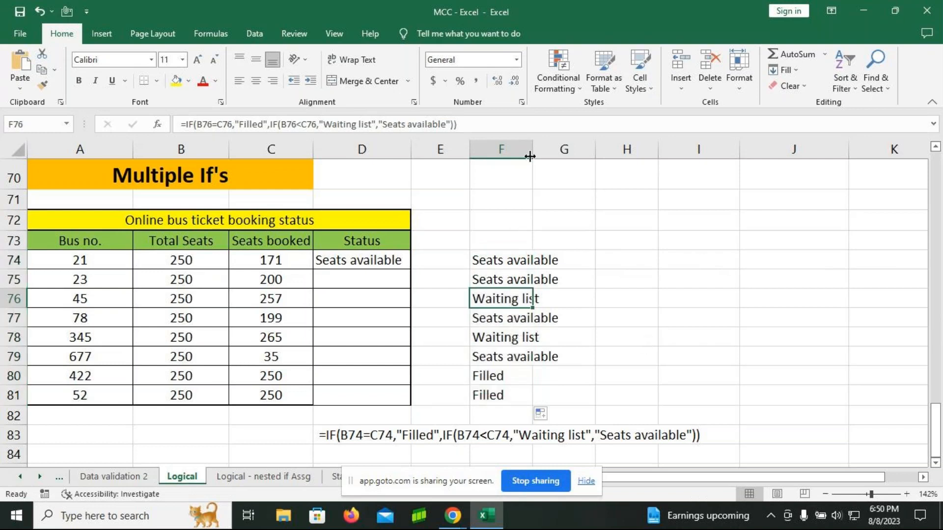
pyautogui.moveTo(533, 153); pyautogui.dragTo(561, 153)
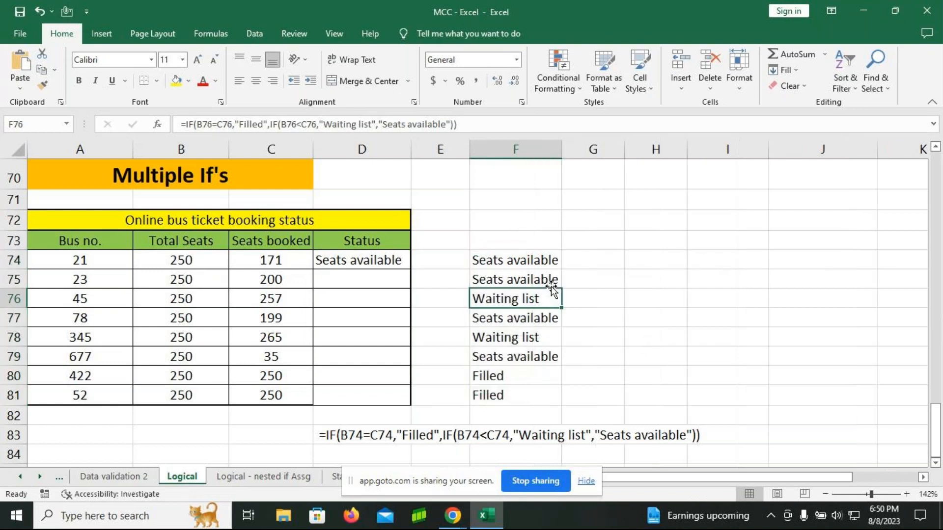
# Step: Inspect the copied nested IF formulas in F76 and F77 with their cell references
pyautogui.doubleClick(540, 296)
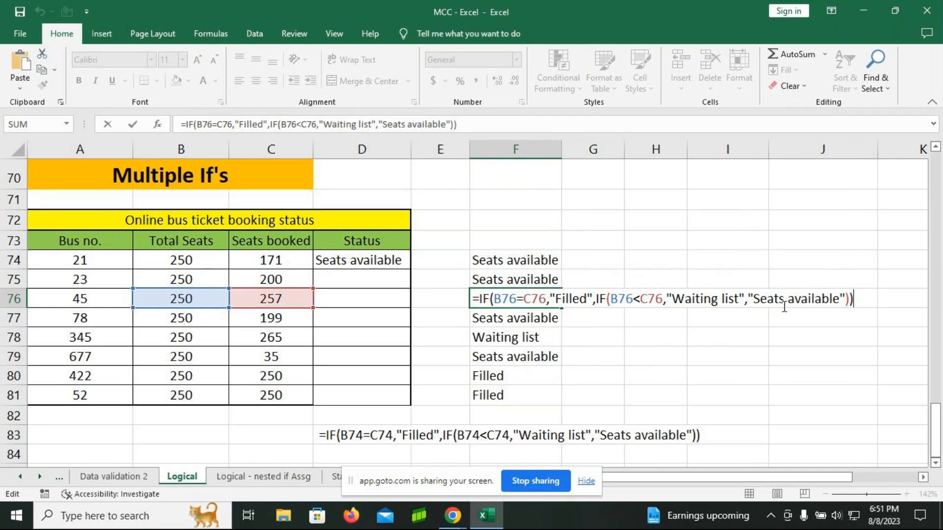
pyautogui.press('Return')
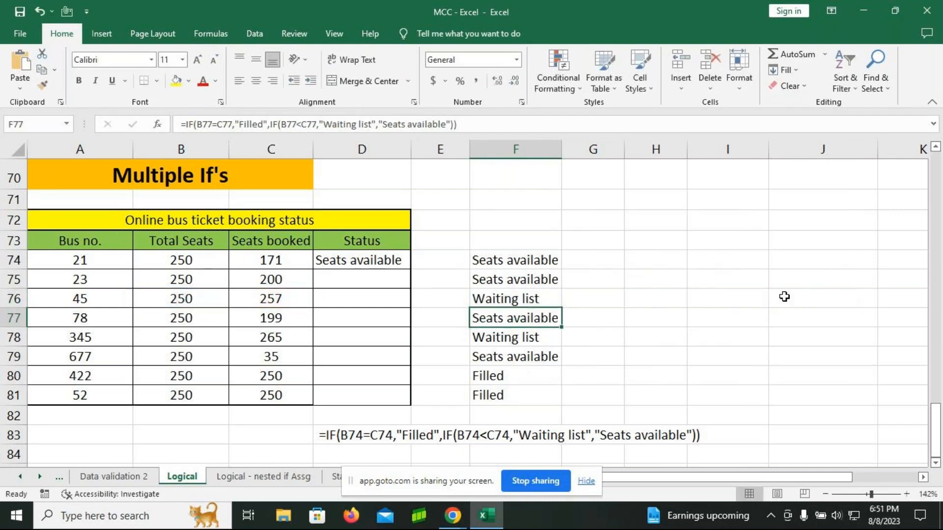
pyautogui.press('F2')
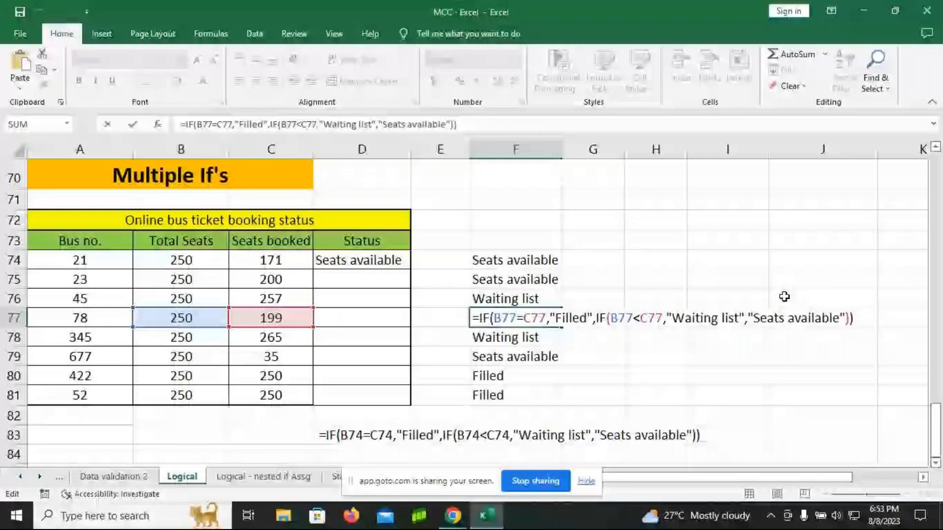
pyautogui.press('Return')
# Step: Switch to the Logical - nested if Assg worksheet and deselect the average and grade criteria table
pyautogui.hotkey('ctrl', 'pagedown')
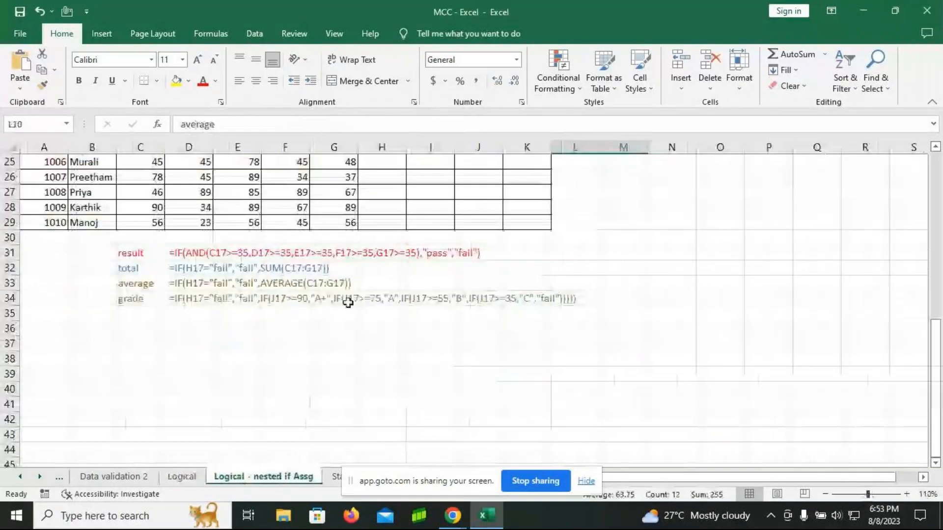
pyautogui.scroll(8, 348, 303)
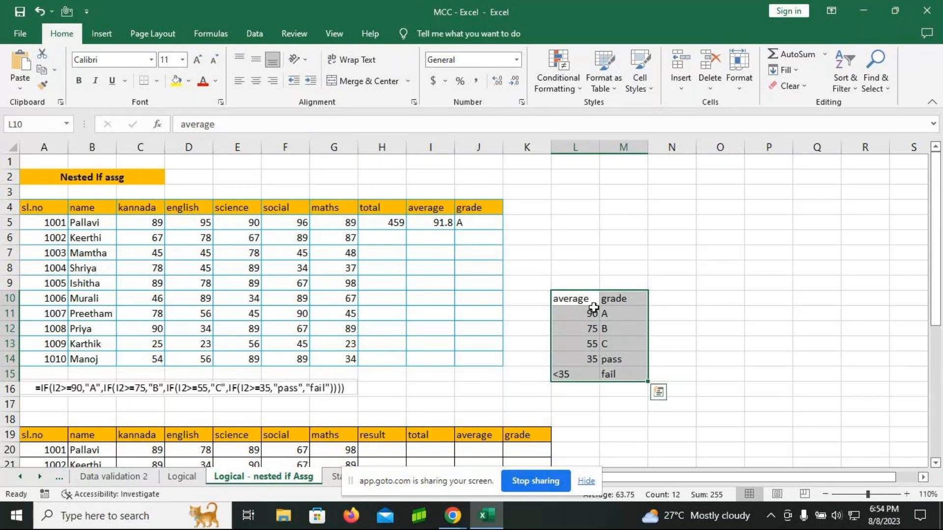
pyautogui.click(755, 326)
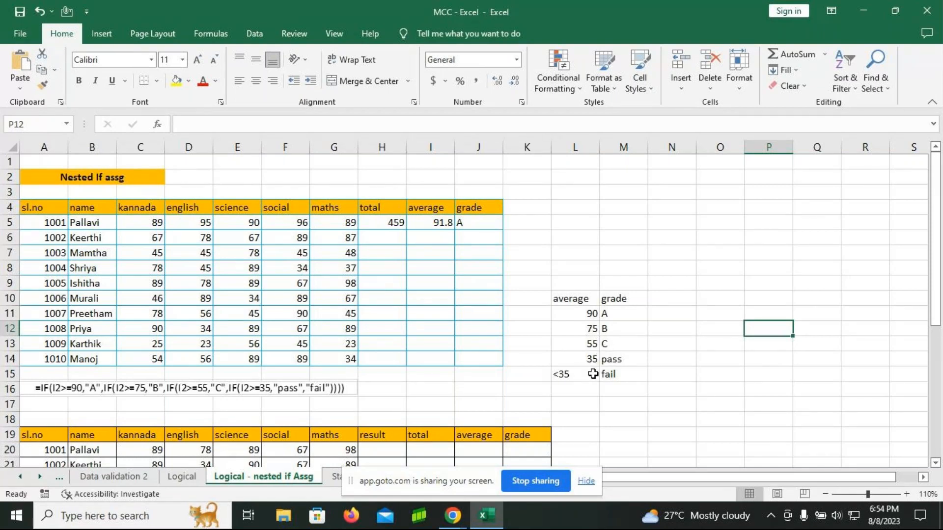
# Step: Total the five subject marks for student 1002 in H6 with =SUM(C6:G6)
pyautogui.click(400, 238)
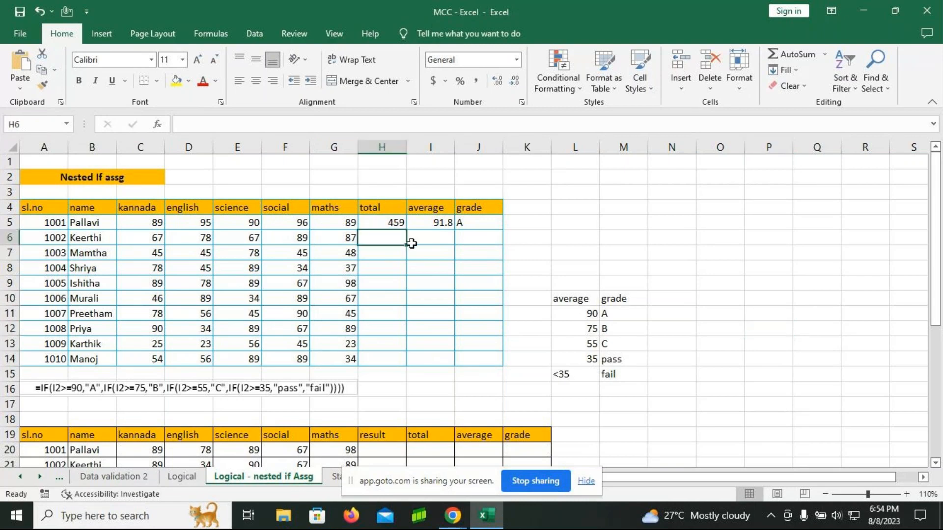
pyautogui.press('F2')
pyautogui.write('=')
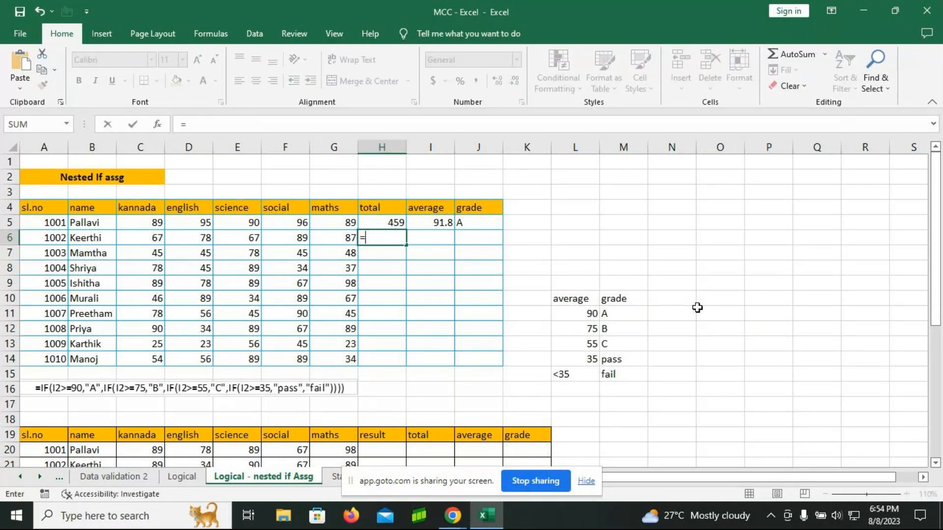
pyautogui.write('sum')
pyautogui.press('Tab')
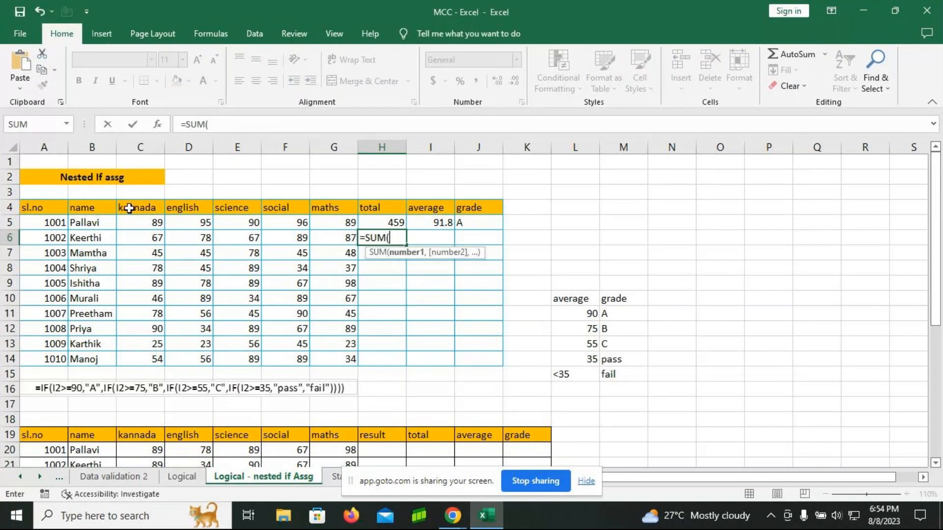
pyautogui.moveTo(138, 230); pyautogui.dragTo(329, 238)
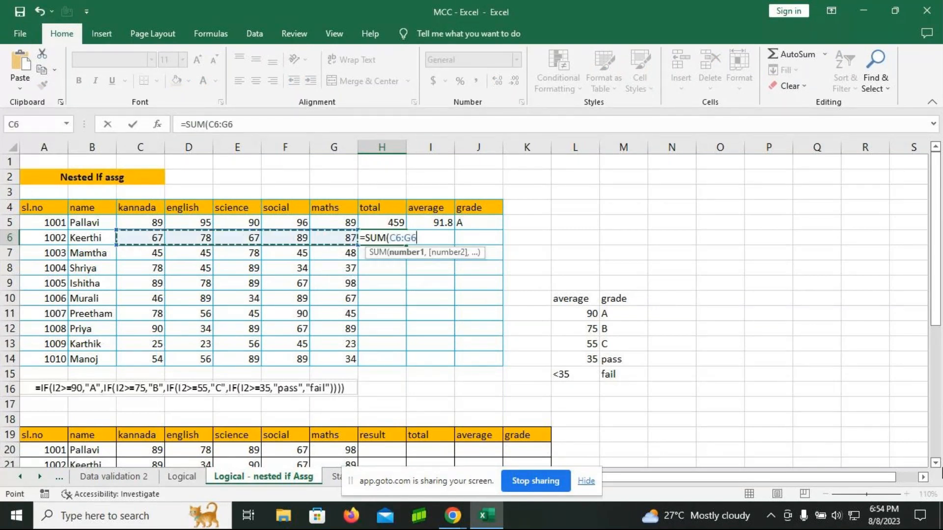
pyautogui.write(')')
pyautogui.press('Return')
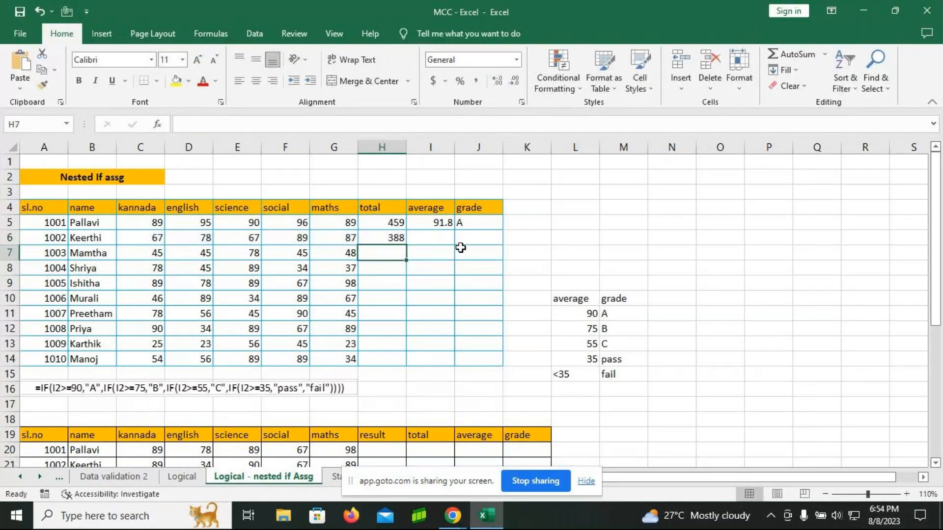
# Step: Average the five subject marks for student 1002 in I6 with =AVERAGE(C6:G6)
pyautogui.click(437, 239)
pyautogui.write('=')
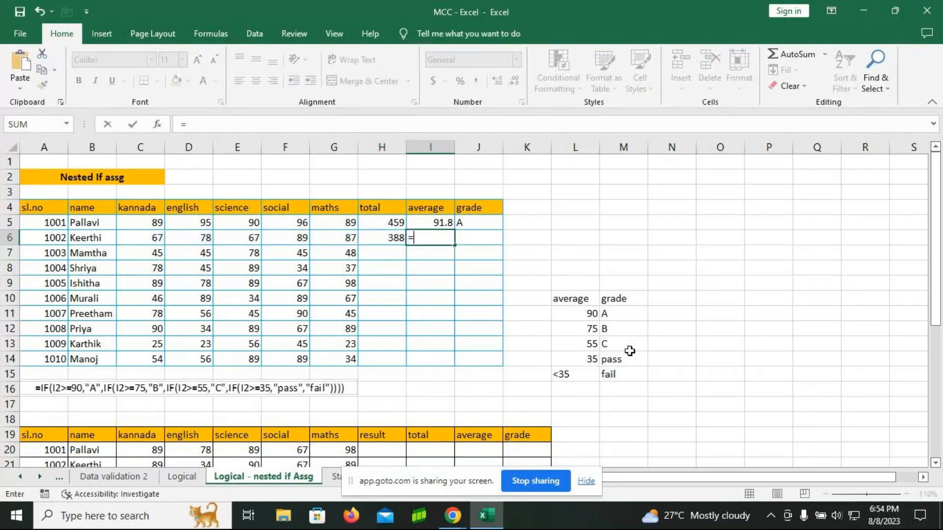
pyautogui.write('average')
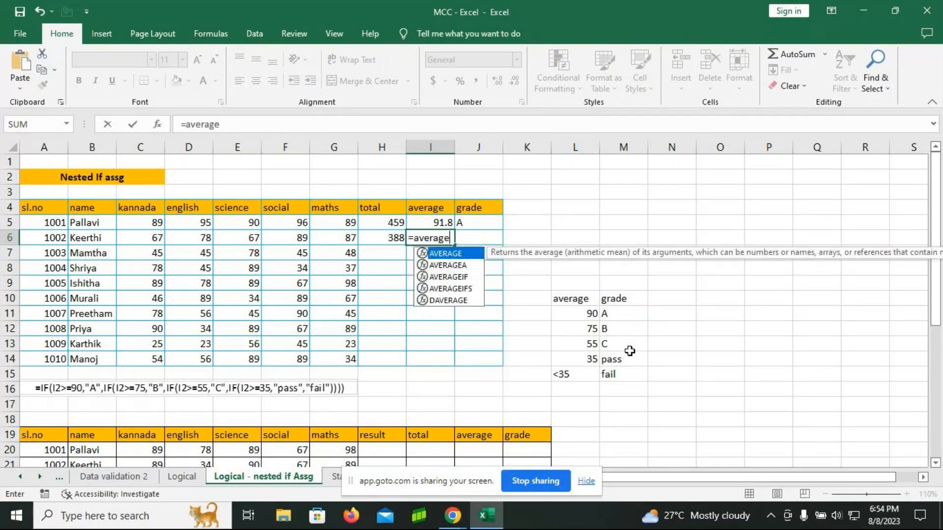
pyautogui.press('Tab')
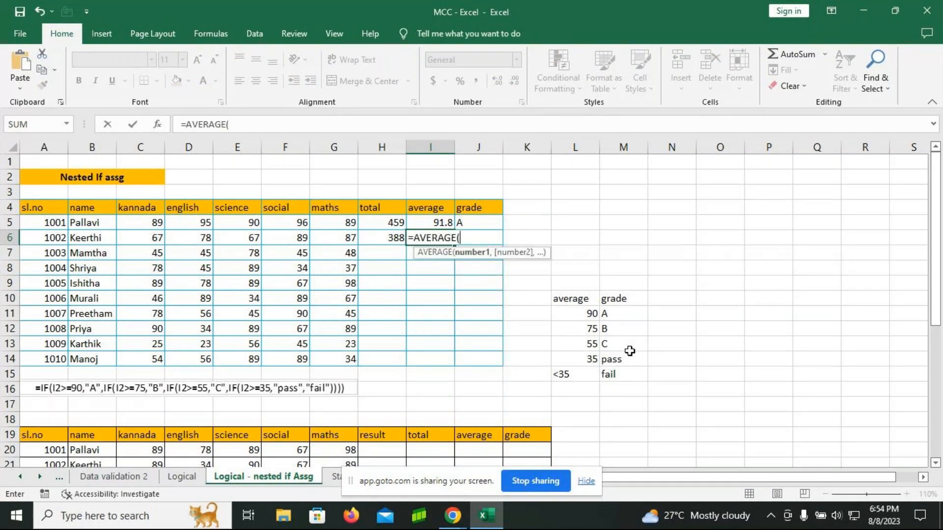
pyautogui.moveTo(153, 238); pyautogui.dragTo(347, 238)
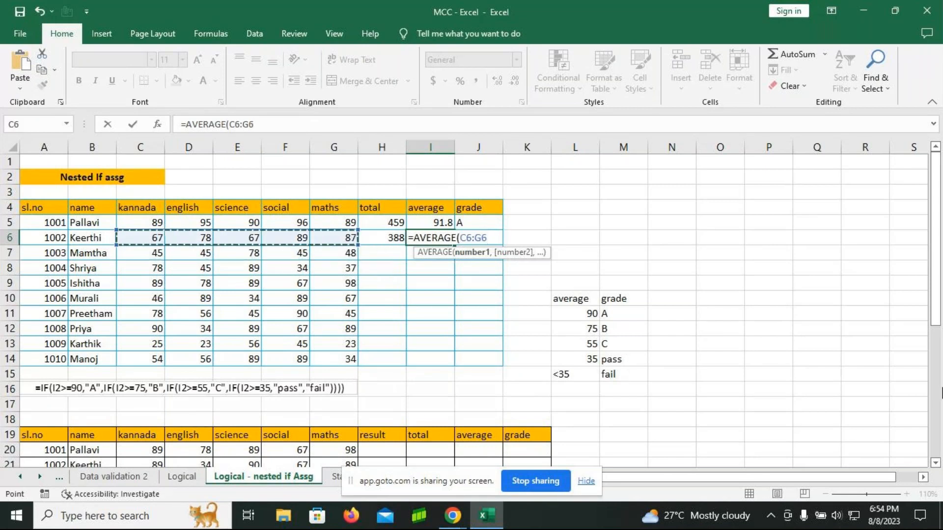
pyautogui.write(')')
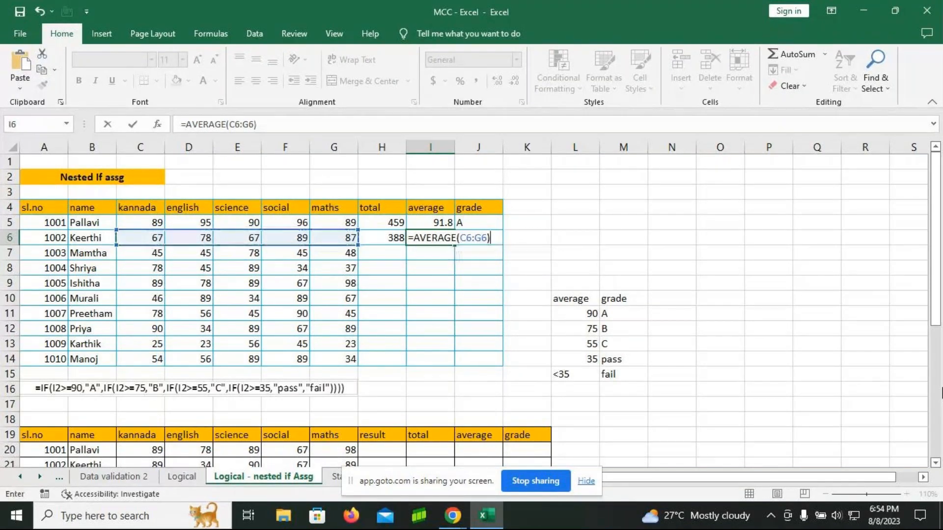
pyautogui.press('Return')
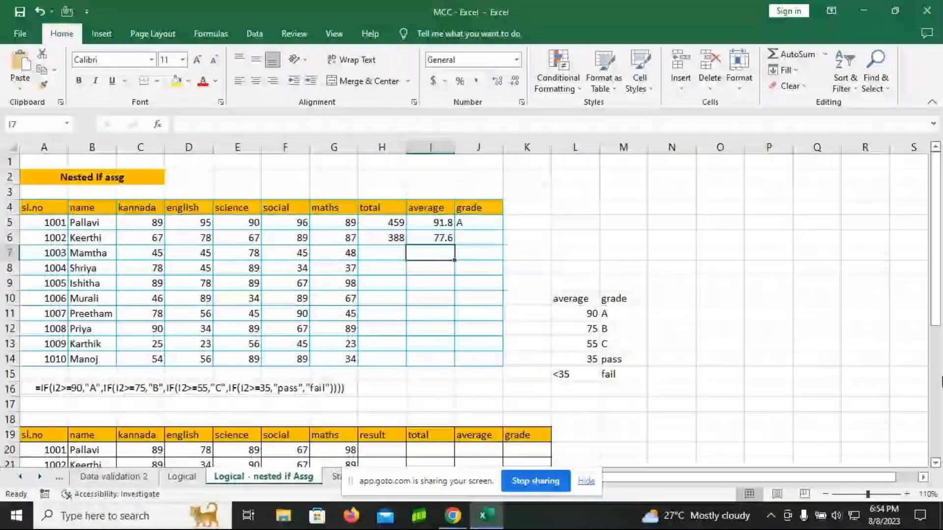
# Step: Start a nested IF formula in grade cell J6 that returns "A" when I6>=90
pyautogui.click(461, 244)
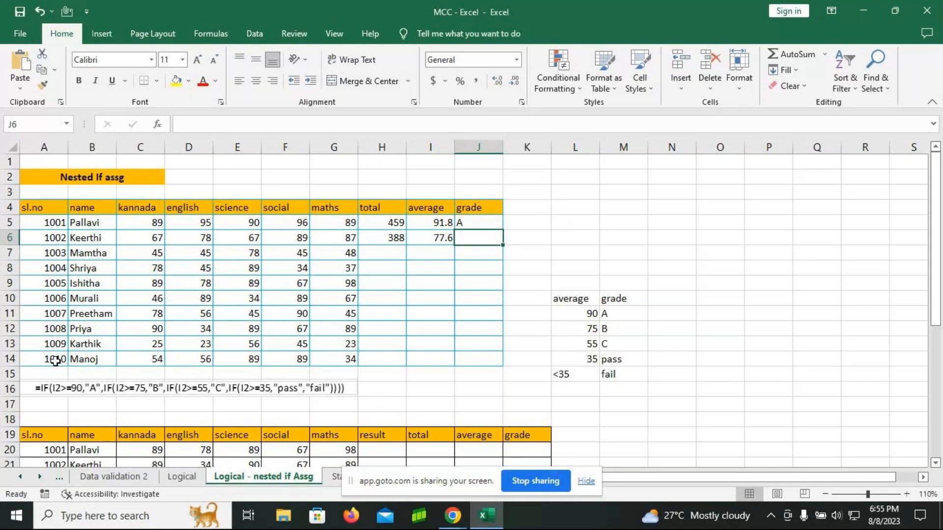
pyautogui.write('=i')
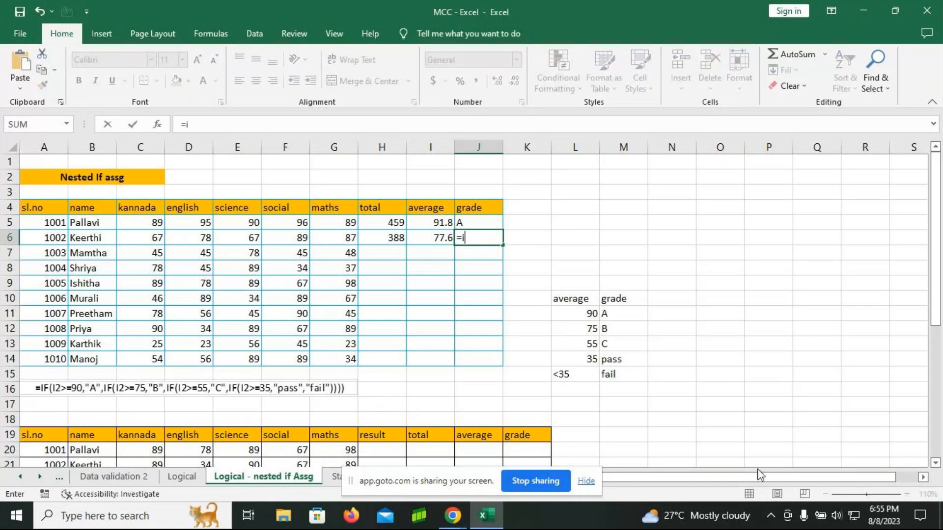
pyautogui.write('f')
pyautogui.press('Tab')
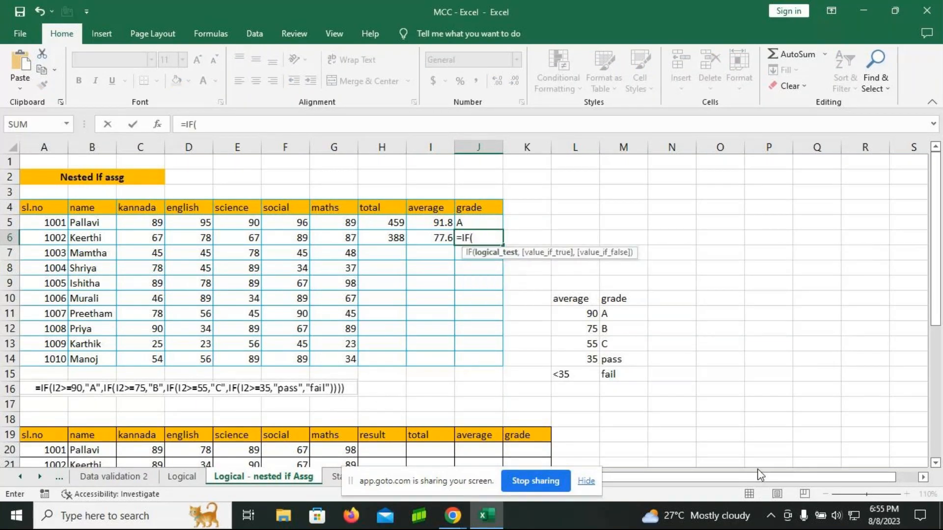
pyautogui.click(427, 237)
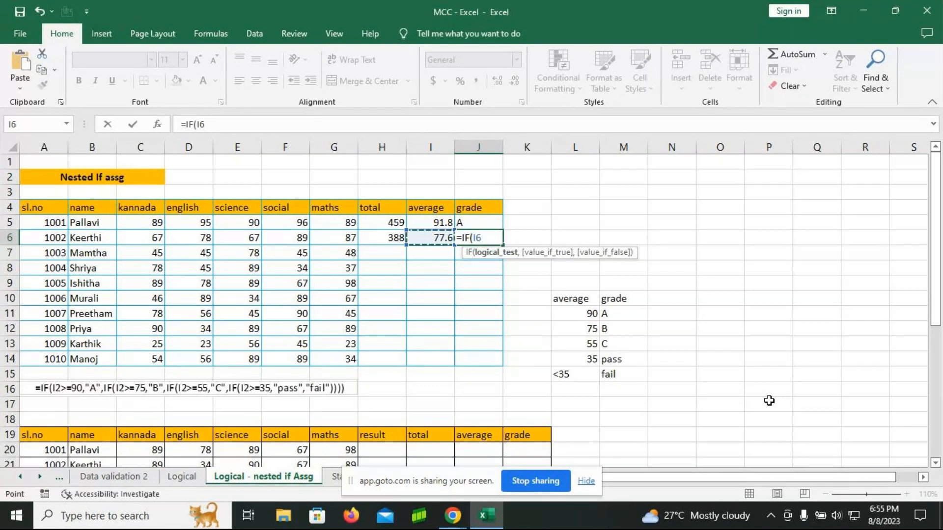
pyautogui.write('>=90,')
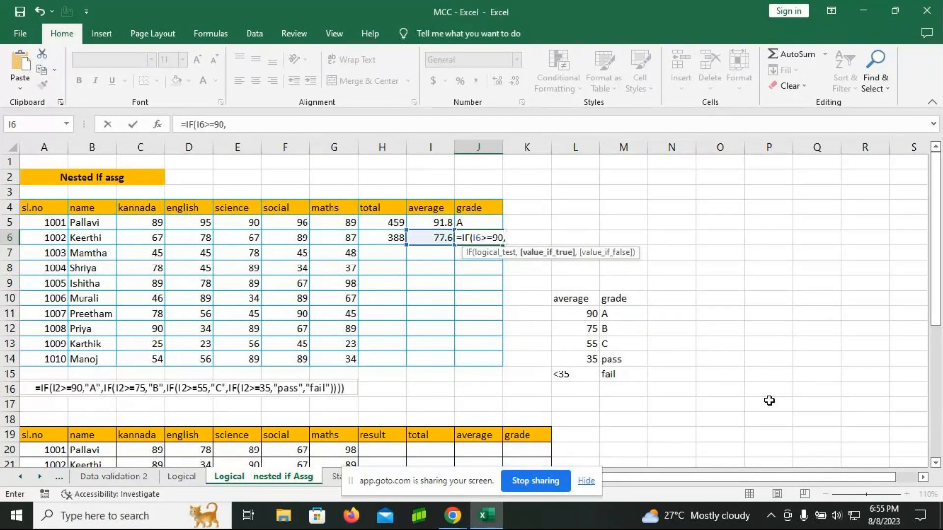
pyautogui.write('"A",')
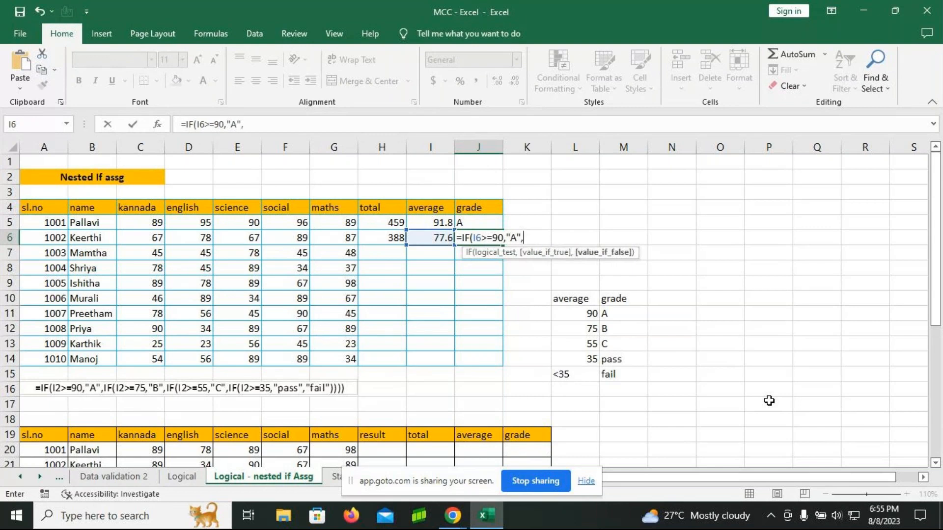
pyautogui.write('if')
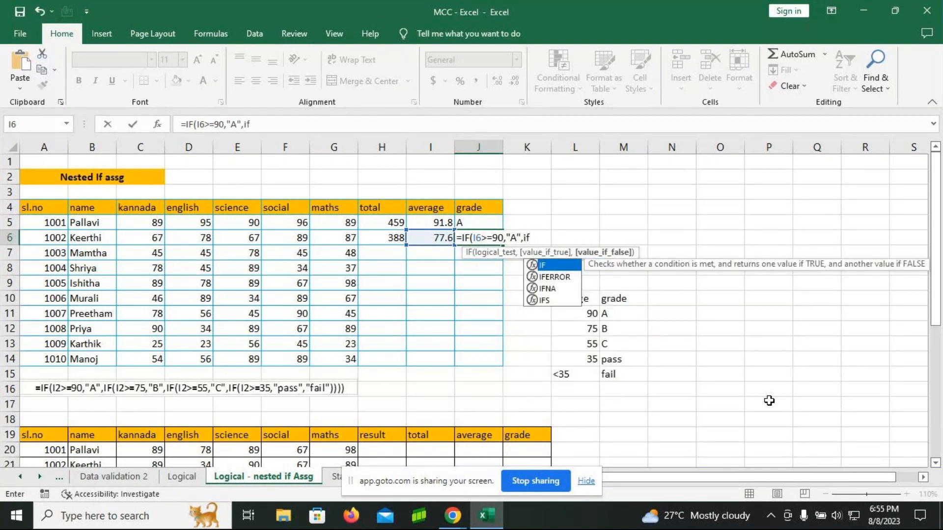
# Step: Nest a second IF in the J6 formula that returns "B" when I6>=75
pyautogui.press('Tab')
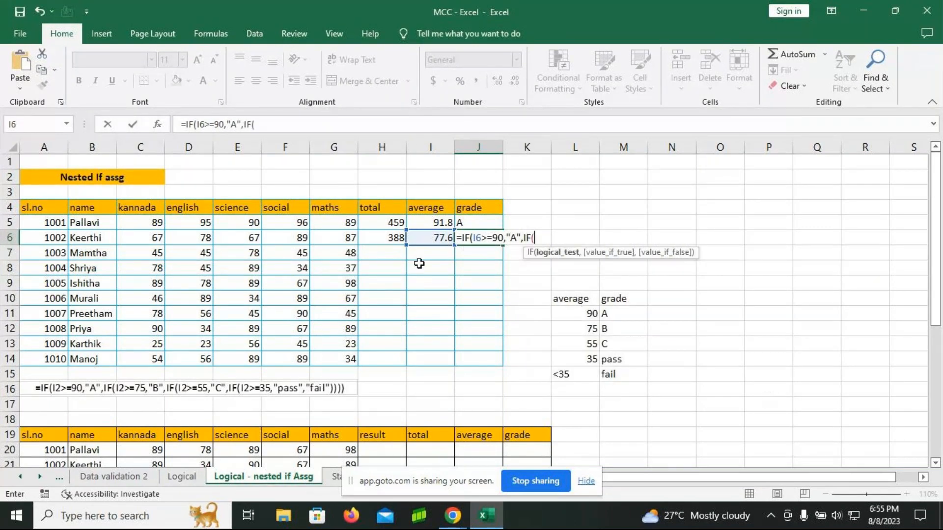
pyautogui.click(427, 238)
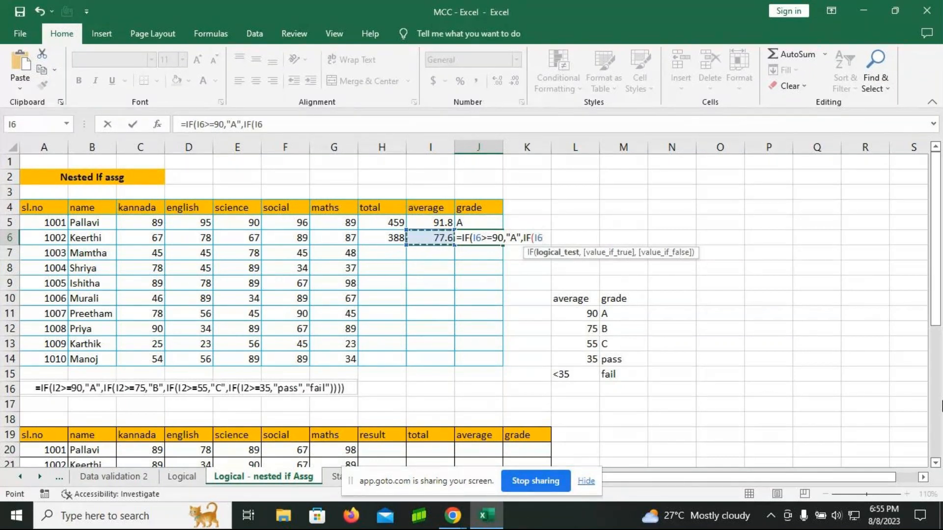
pyautogui.write('>=75,"')
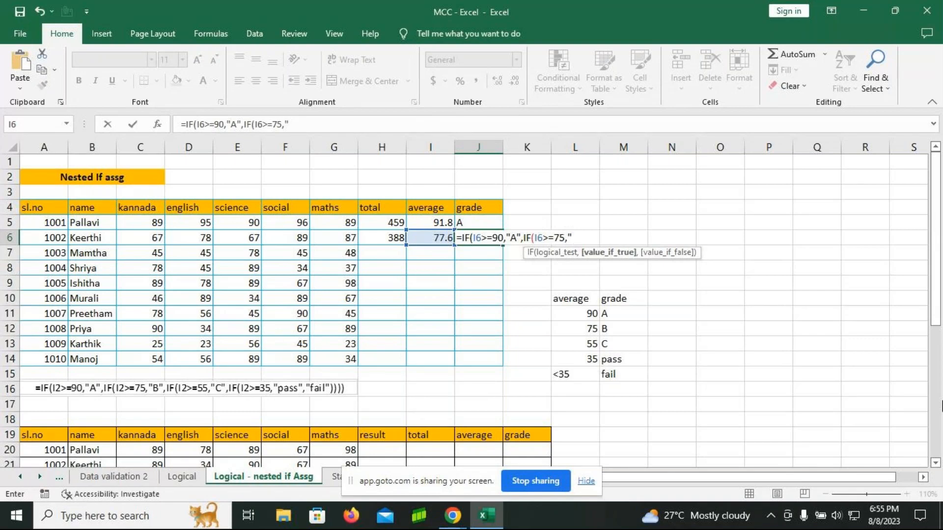
pyautogui.write('B",IF(')
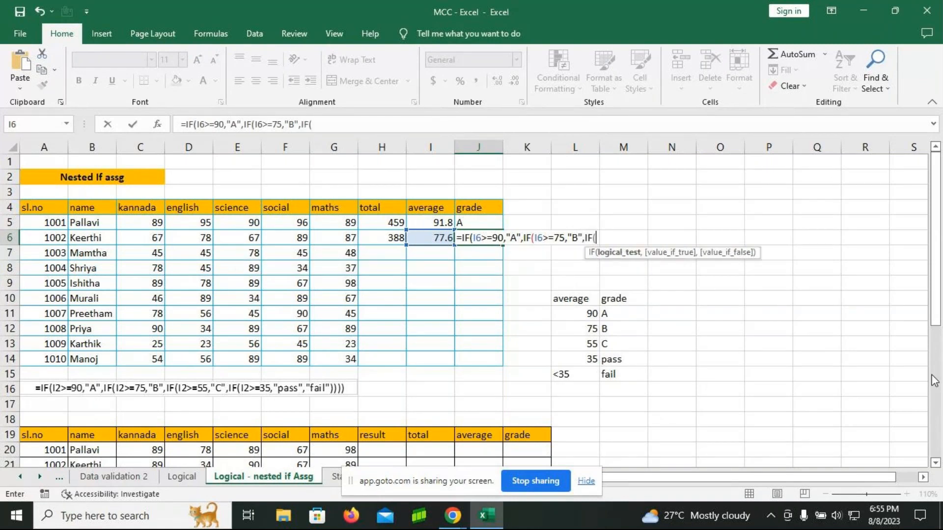
# Step: Nest a third IF in the J6 formula that returns "C" when I6>=55, and begin another IF as its false value
pyautogui.click(432, 240)
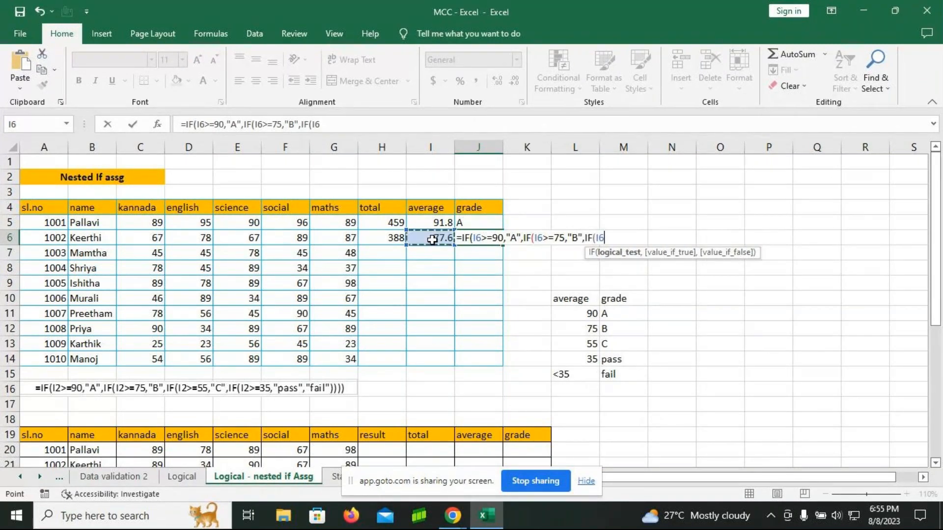
pyautogui.write('>=55')
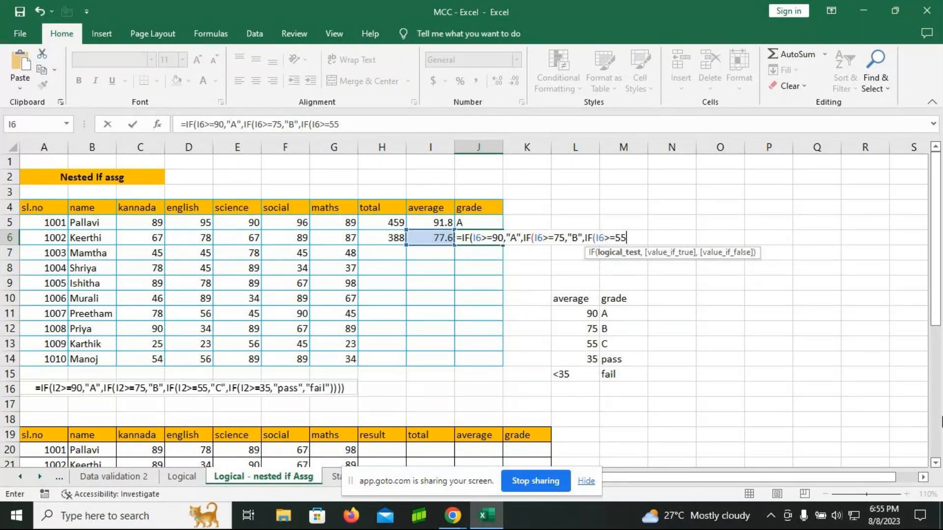
pyautogui.write(',"C')
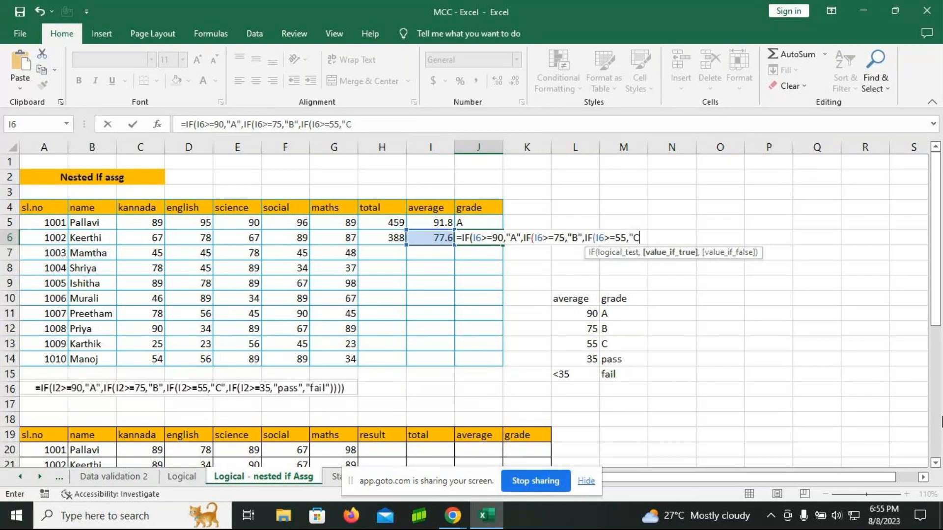
pyautogui.write('",if')
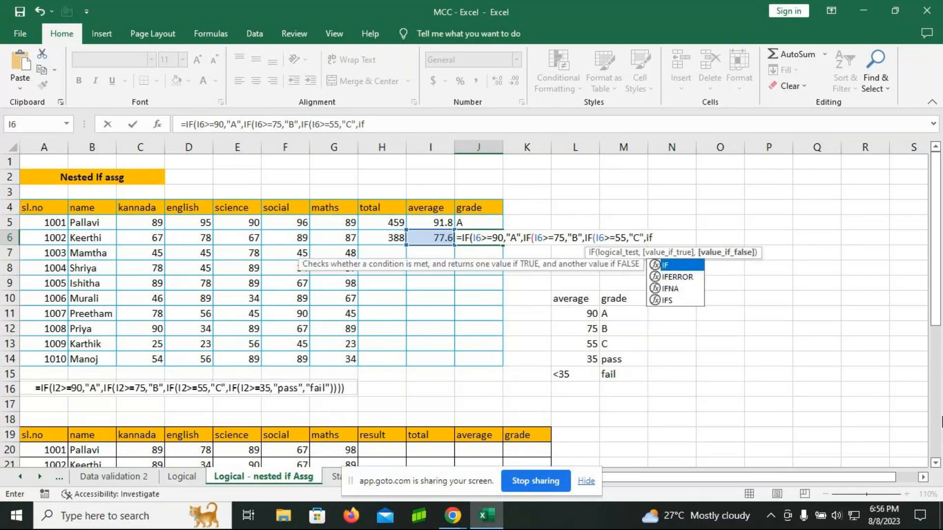
# Step: Complete the fourth IF's condition in J6 so that it returns "Pass" when I6>=35
pyautogui.press('Tab')
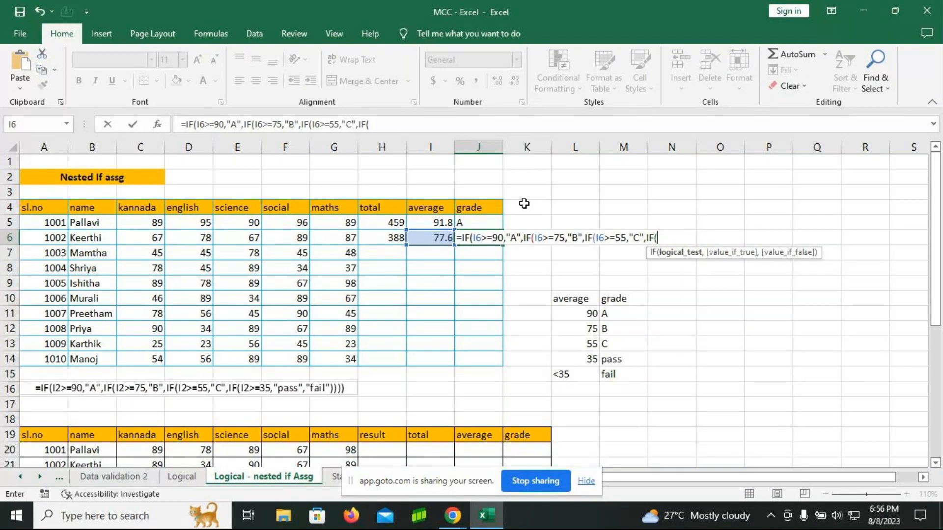
pyautogui.click(431, 238)
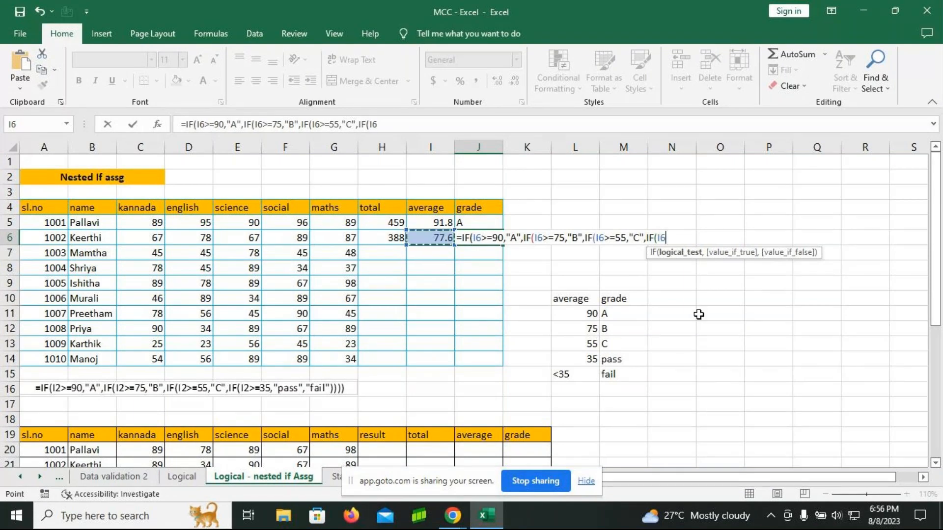
pyautogui.write('>=35')
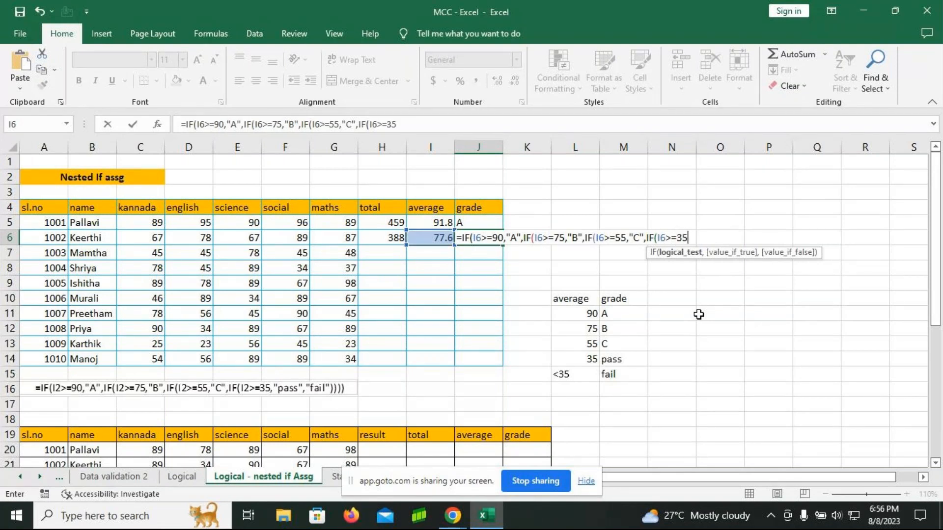
pyautogui.write(',"Pass')
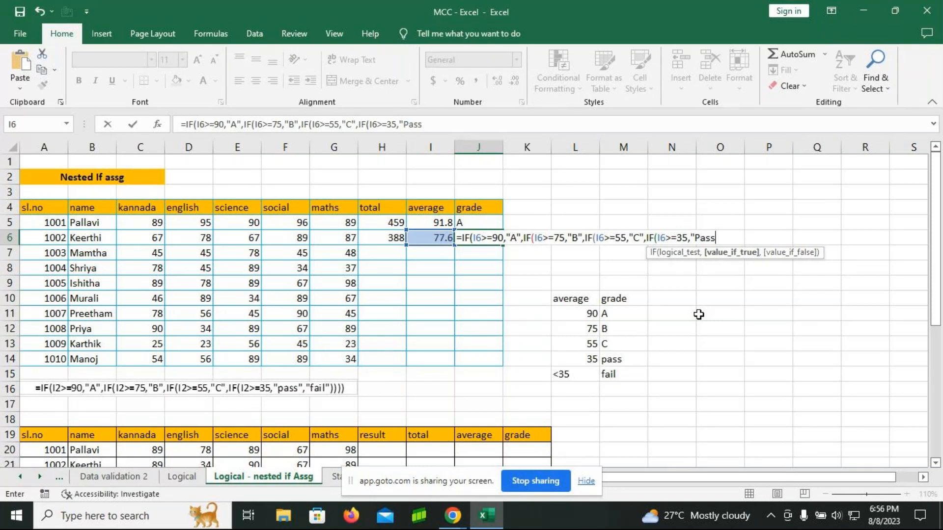
pyautogui.write('",')
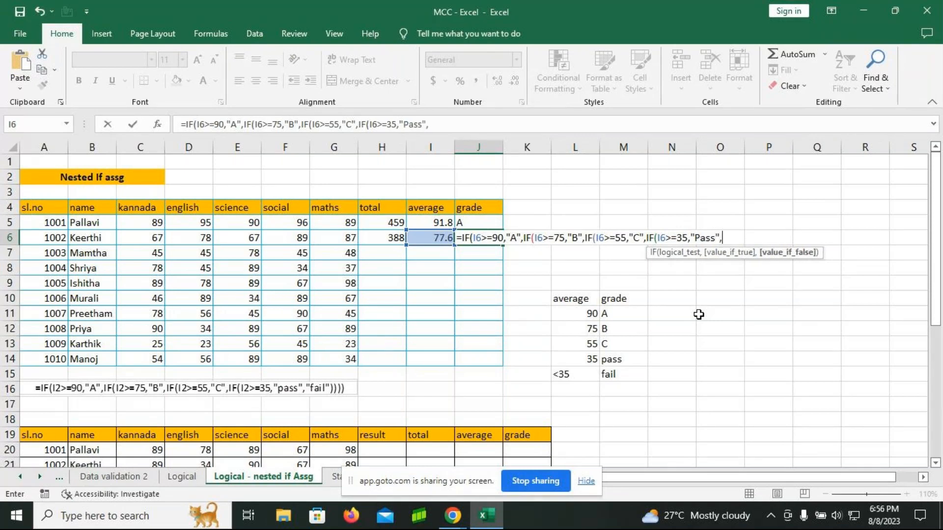
# Step: Add "Fail" as the final false value, close all four IF functions, and enter the grade formula in J6
pyautogui.write('"Fail"')
pyautogui.write('))')
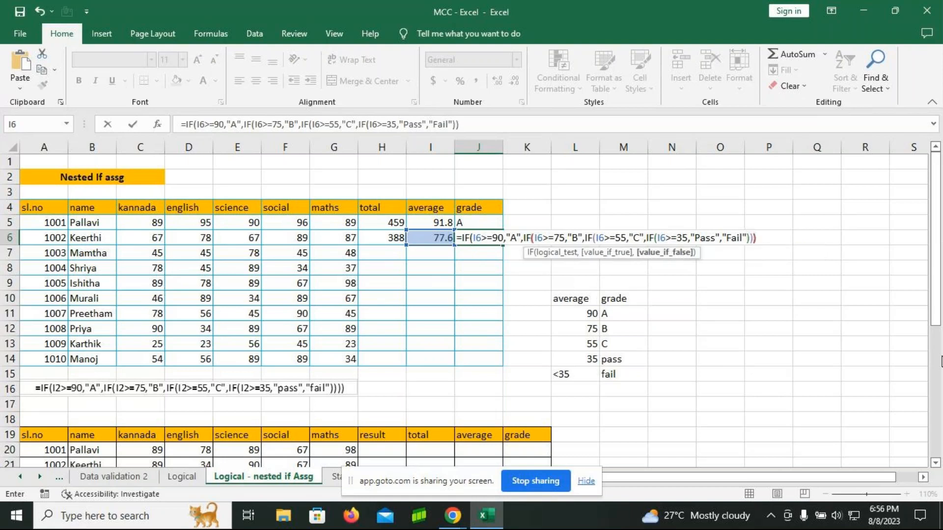
pyautogui.write('))')
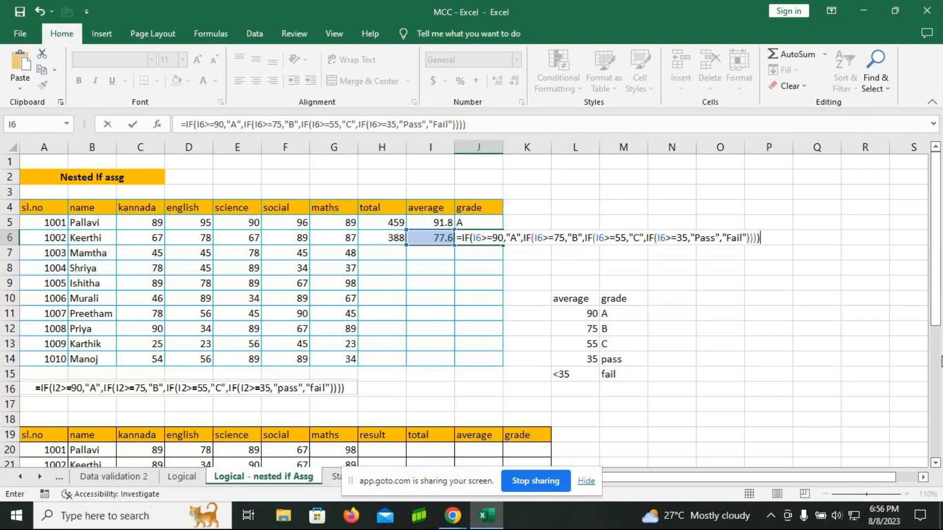
pyautogui.press('Return')
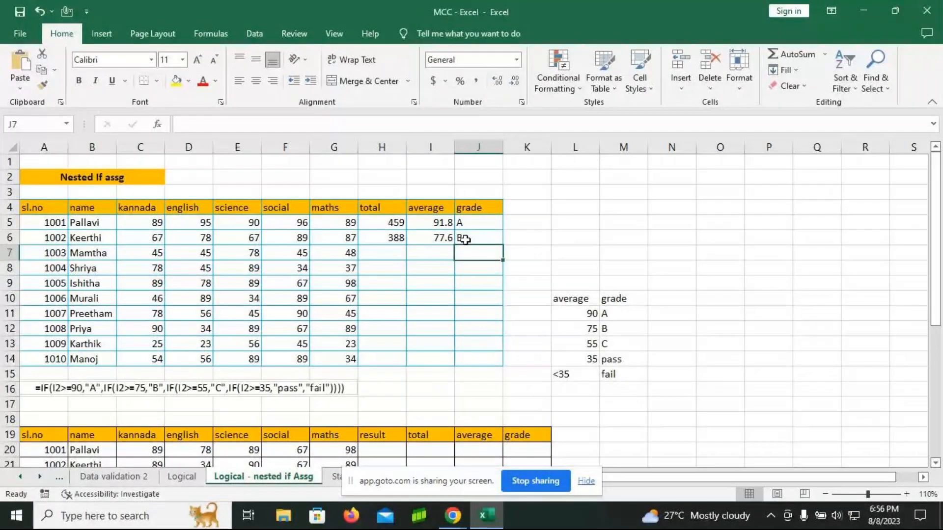
pyautogui.press('Up')
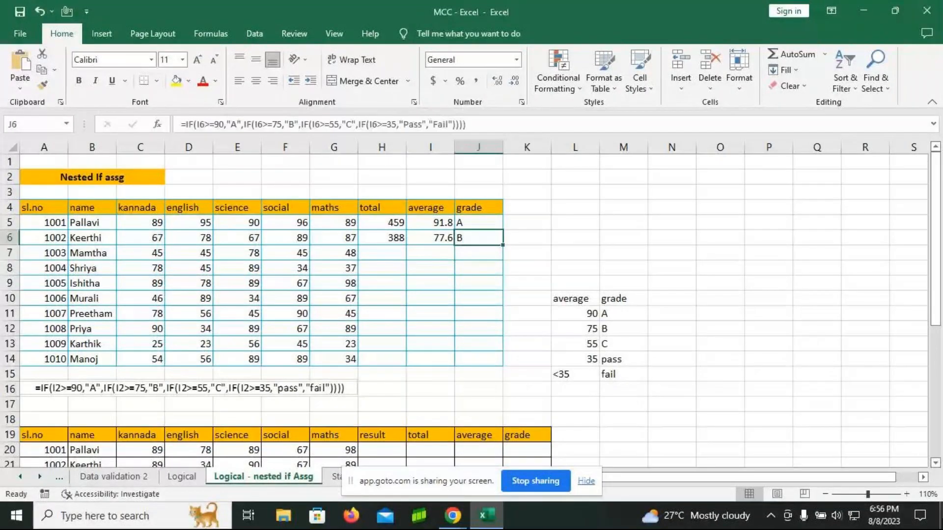
# Step: Examine the second marks table with its result, total, average and grade formulas, and open the J6 grade formula for review
pyautogui.scroll(-5, 363, 324)
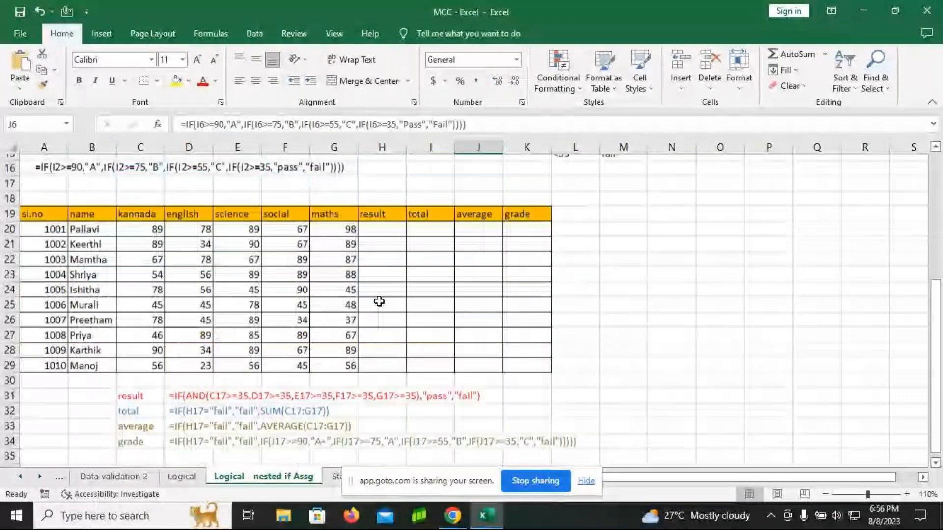
pyautogui.scroll(-1, 379, 301)
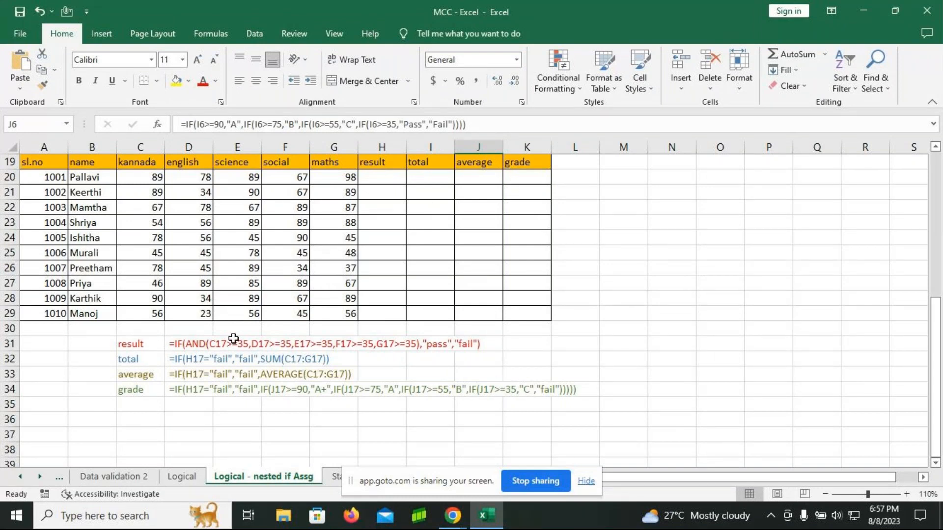
pyautogui.scroll(1, 442, 309)
pyautogui.scroll(1, 442, 309)
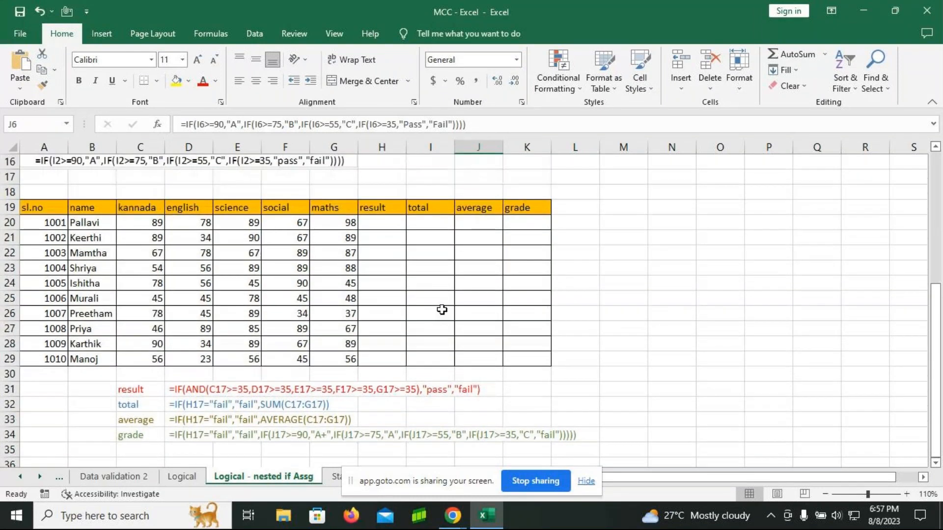
pyautogui.scroll(4, 442, 310)
pyautogui.scroll(2, 442, 309)
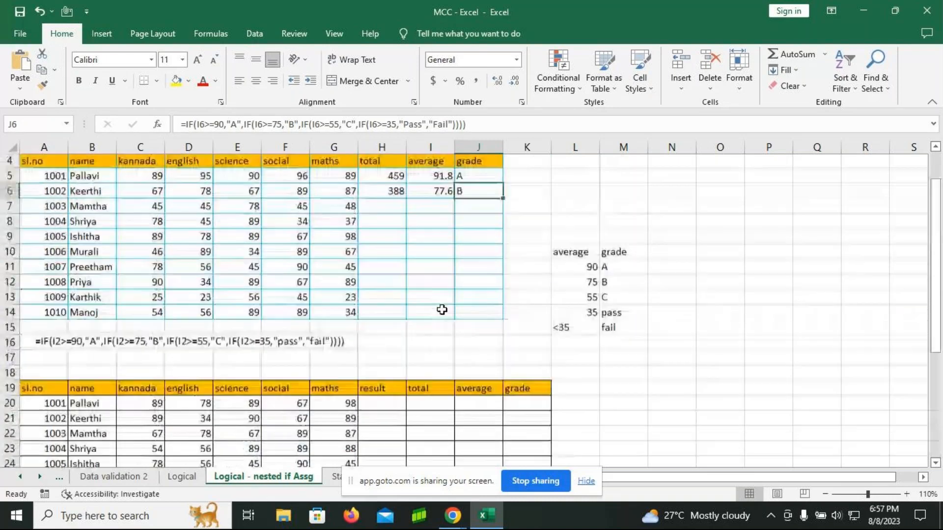
pyautogui.scroll(1, 442, 309)
pyautogui.doubleClick(478, 238)
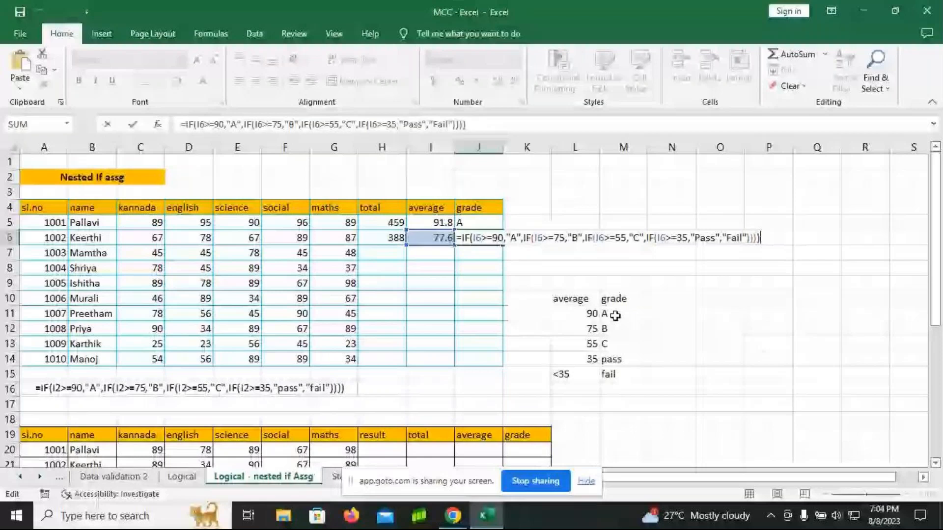
# Step: Close the J6 grade formula and start the second table's result formula in H20 as an IF with a nested AND
pyautogui.hotkey('ctrl', 'Return')
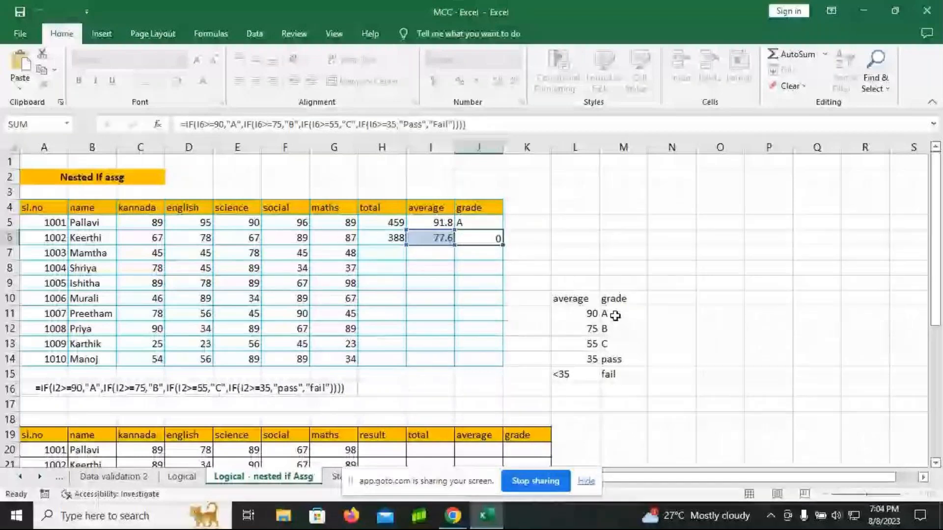
pyautogui.press('Return')
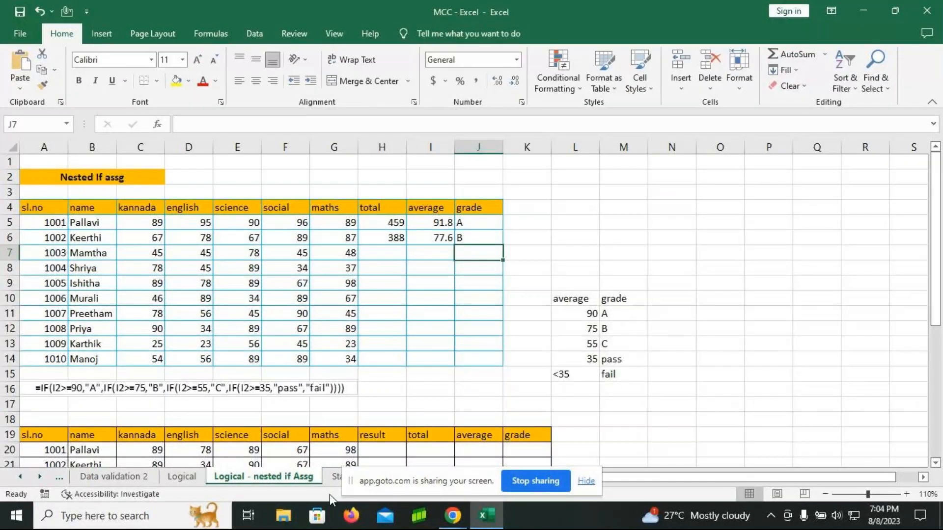
pyautogui.scroll(-2, 246, 391)
pyautogui.scroll(-2, 276, 363)
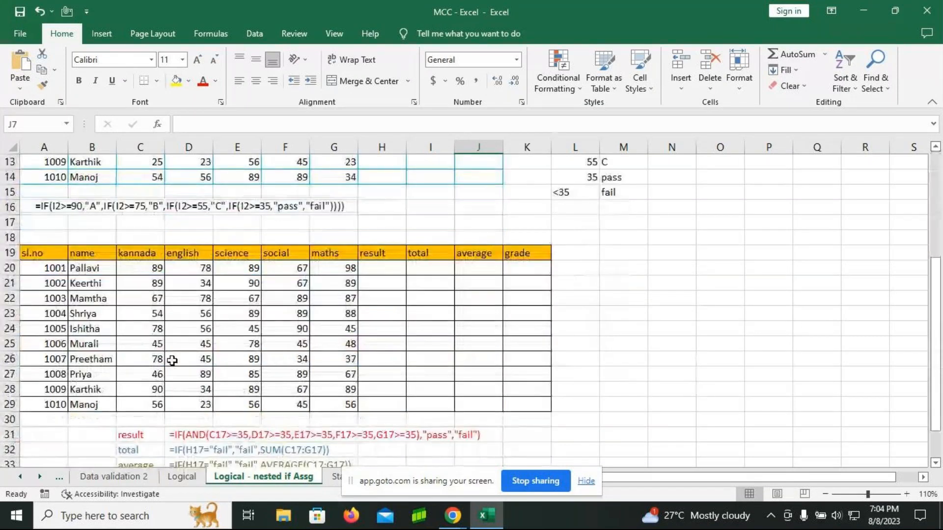
pyautogui.scroll(-1, 247, 378)
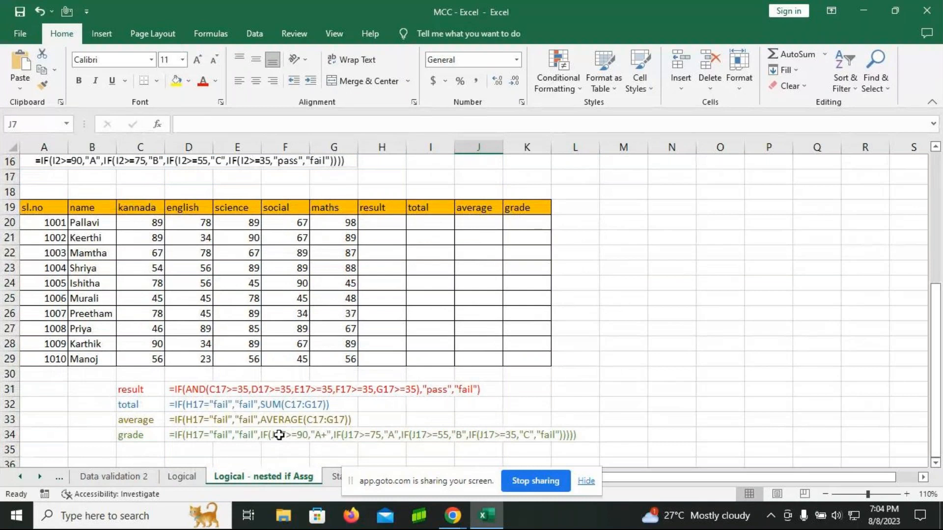
pyautogui.click(382, 223)
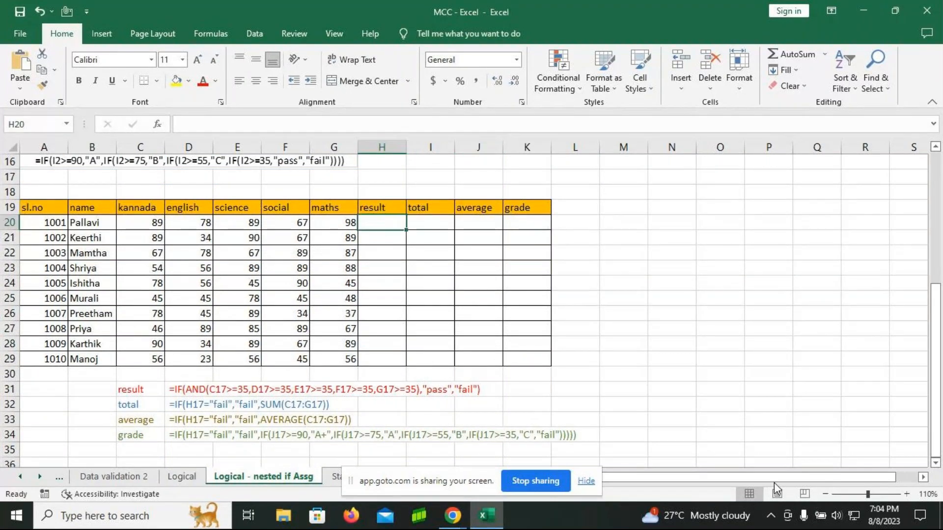
pyautogui.write('=')
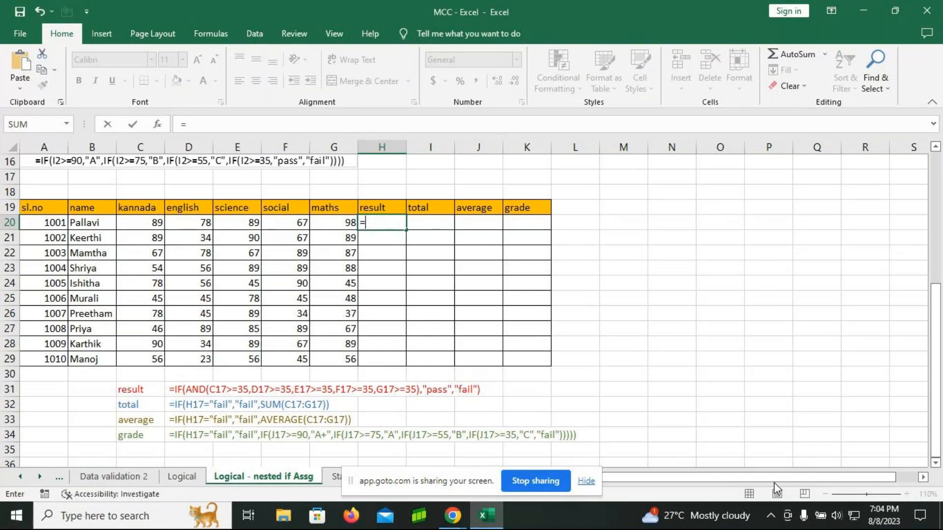
pyautogui.write('if')
pyautogui.press('Tab')
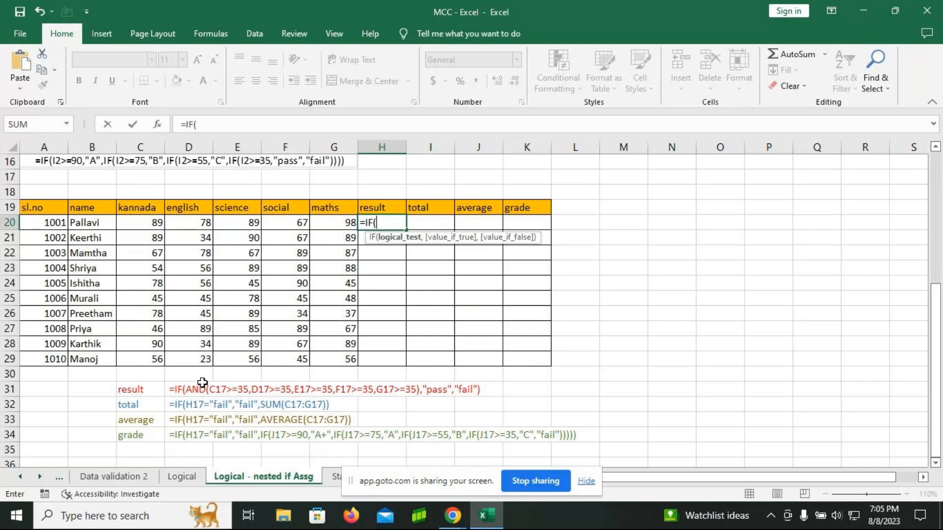
pyautogui.write('and')
pyautogui.press('Tab')
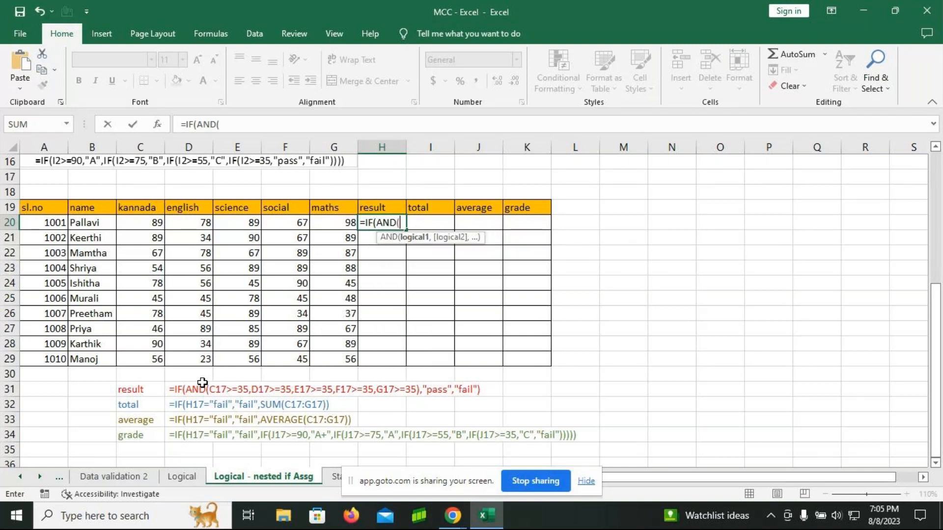
# Step: Add the kannada and english conditions C20>=35 and D20>=35 to the AND test in H20
pyautogui.click(153, 225)
pyautogui.write('>')
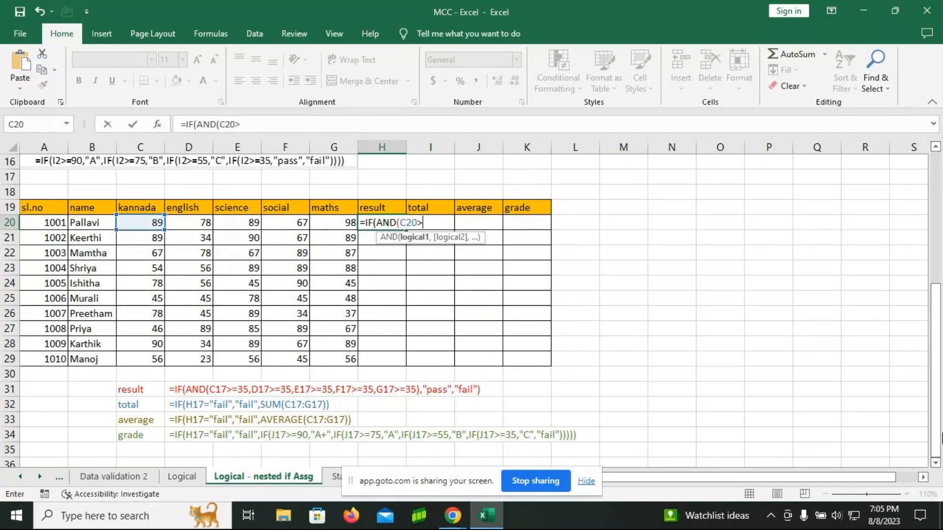
pyautogui.press('BackSpace')
pyautogui.write('=35,')
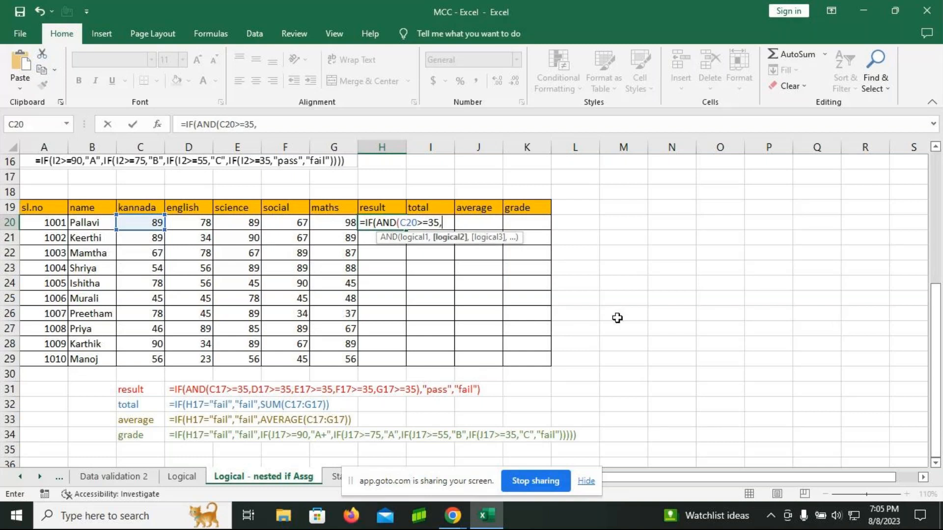
pyautogui.click(174, 229)
pyautogui.write('>=35')
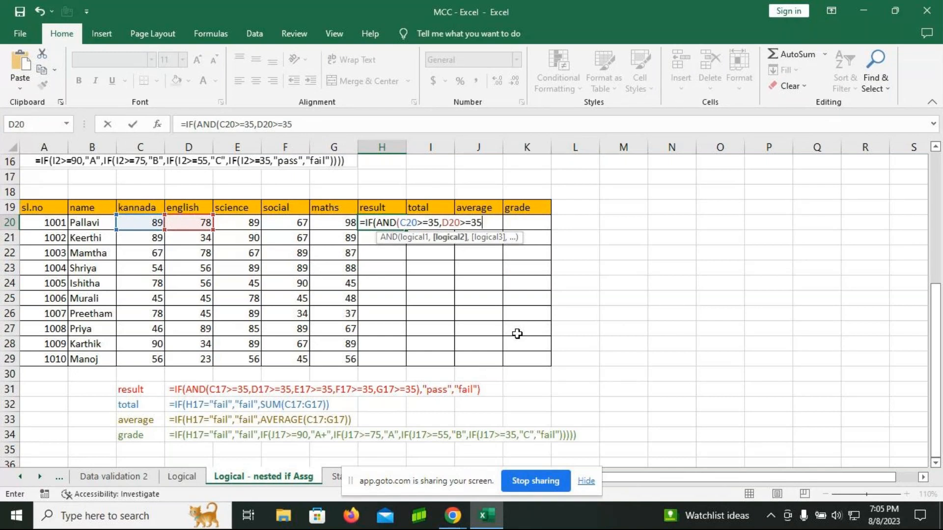
pyautogui.write(',')
# Step: Add the science, social and maths conditions E20>=35, F20>=35 and G20>=35 to the AND test in H20
pyautogui.click(241, 222)
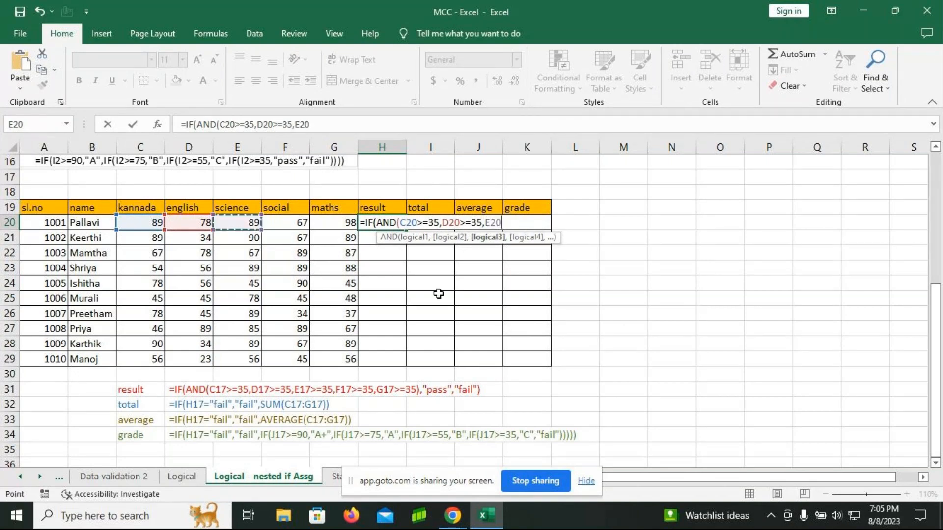
pyautogui.write('>=35')
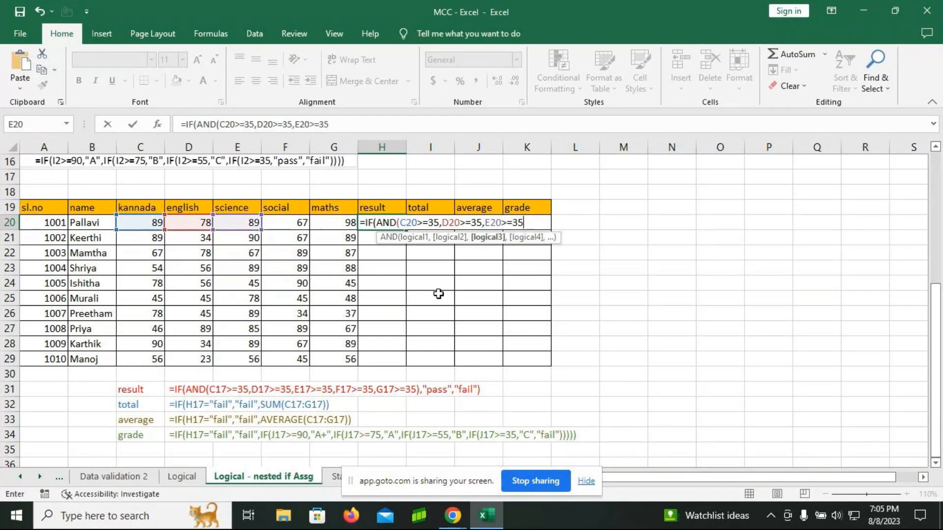
pyautogui.write(',')
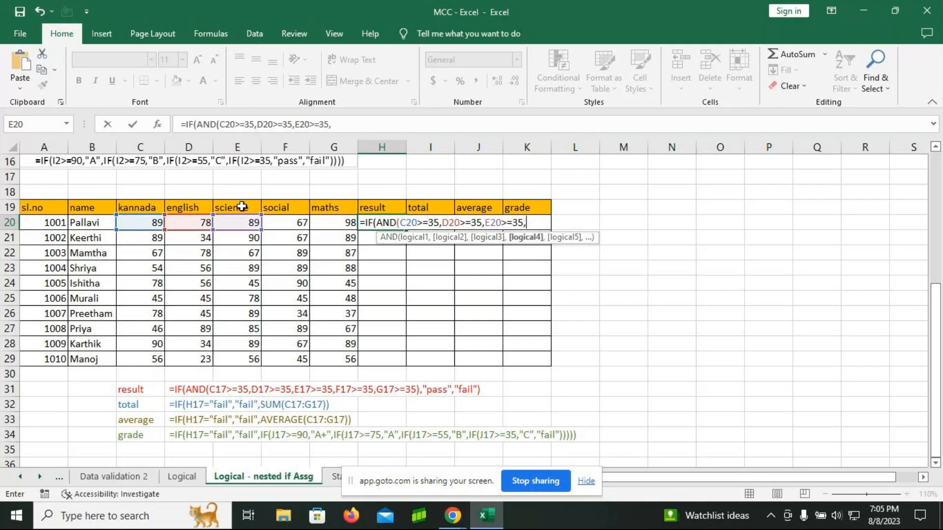
pyautogui.click(286, 224)
pyautogui.write('>=')
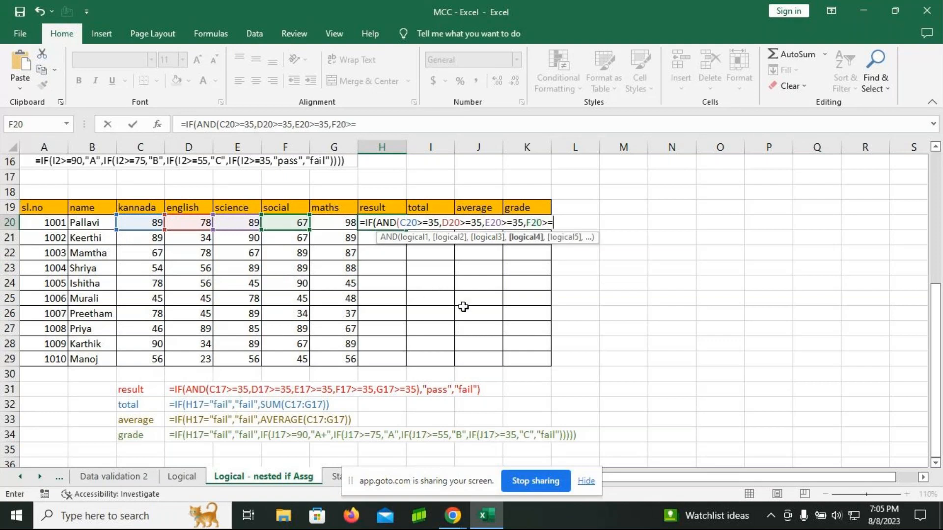
pyautogui.write('35,')
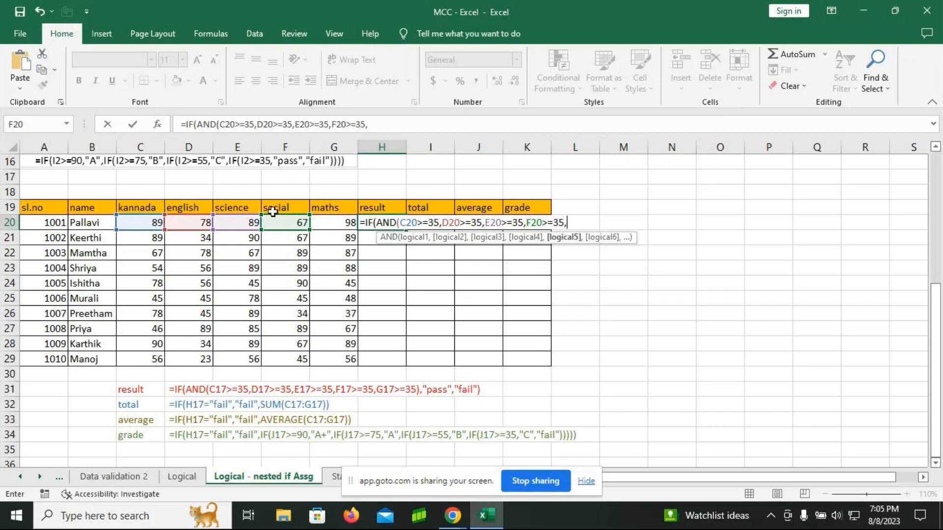
pyautogui.click(328, 221)
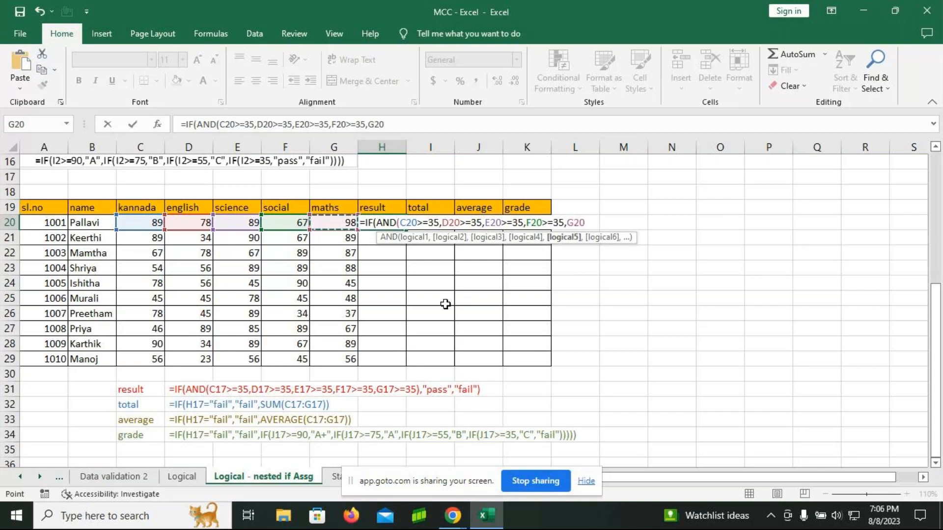
pyautogui.write('>=35')
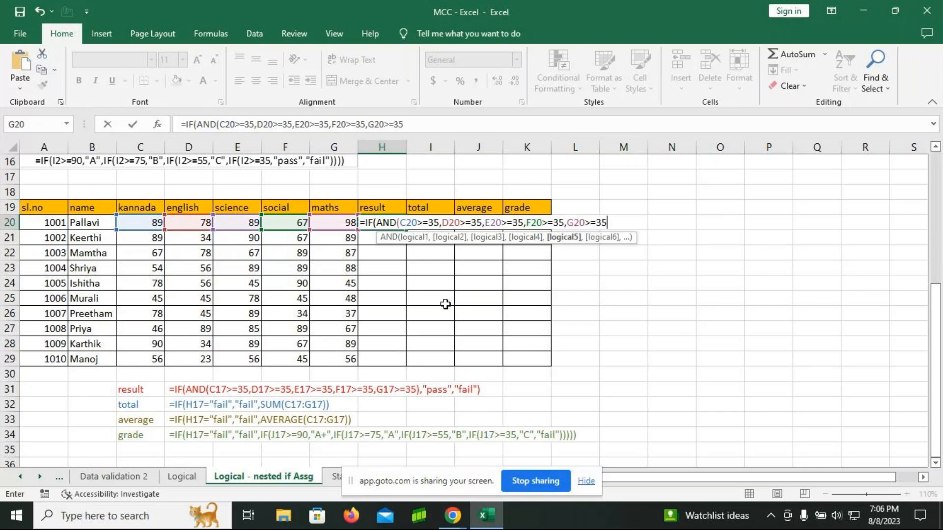
pyautogui.write('),"Pass","Fail"')
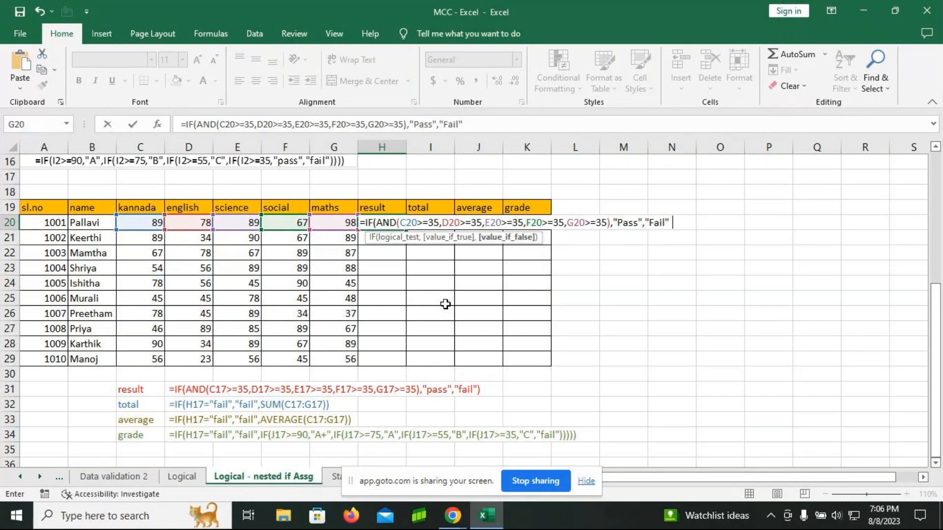
pyautogui.write(')')
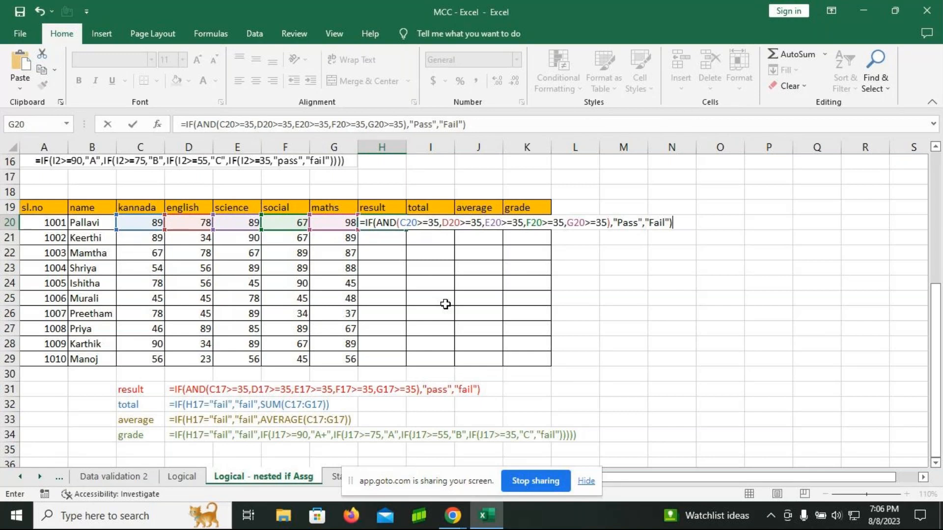
# Step: Close the AND test, add "Pass" as the true value and "Fail" as the false value, and enter the H20 formula
pyautogui.press('Return')
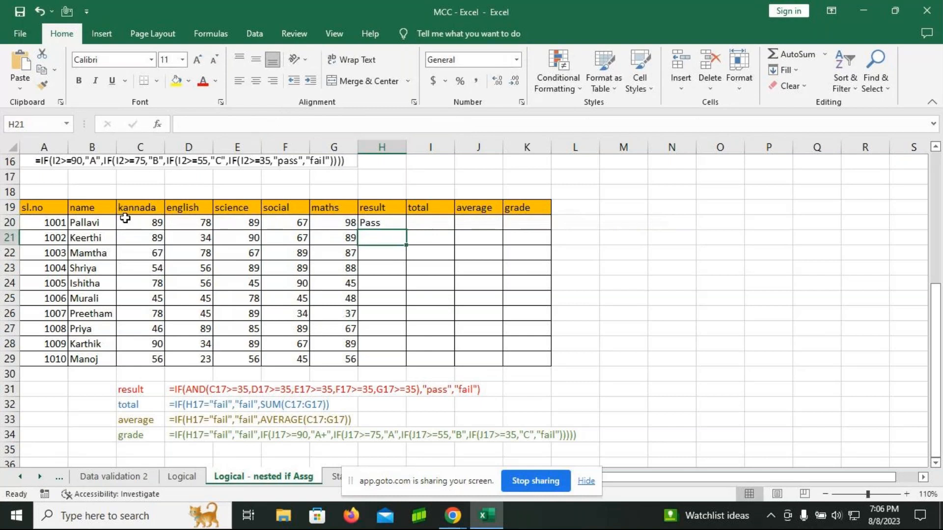
# Step: Fill the result formula from H20 down to H29 and review the cell references of the copy in H21
pyautogui.click(389, 219)
pyautogui.moveTo(408, 230); pyautogui.dragTo(416, 360)
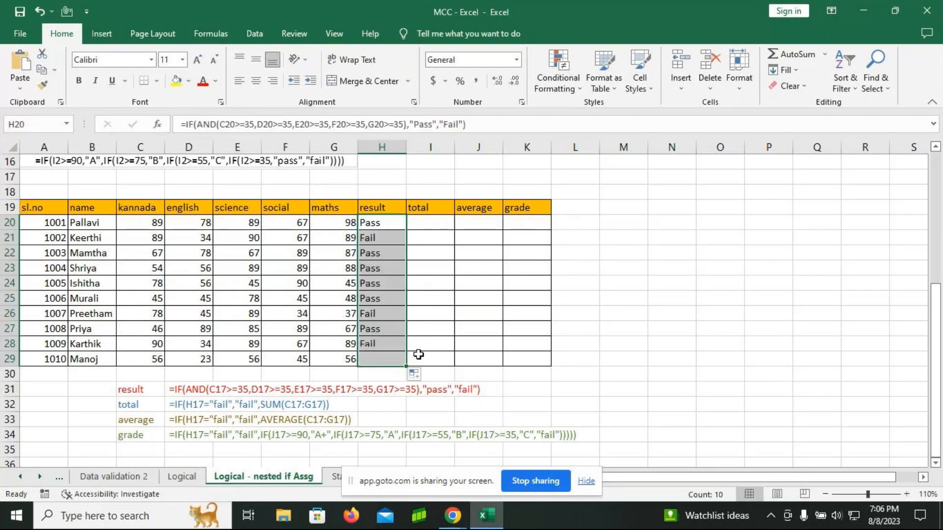
pyautogui.click(389, 237)
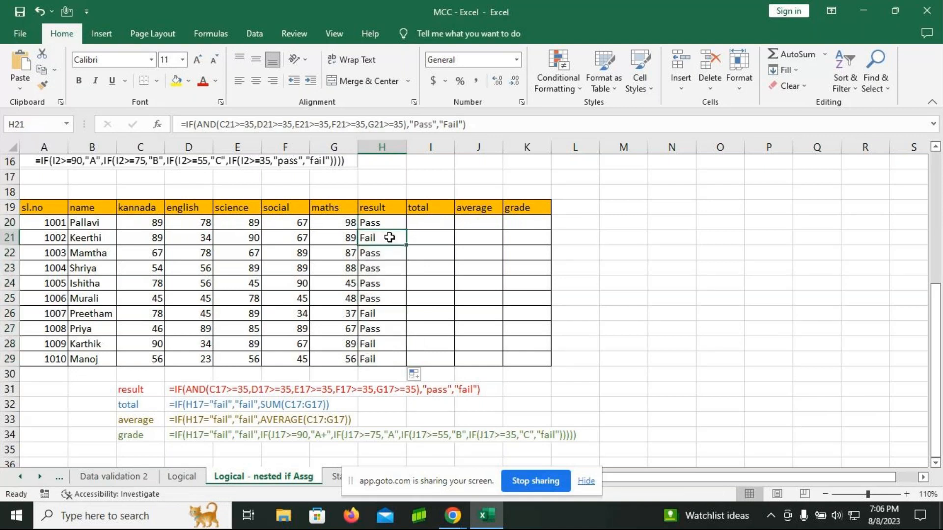
pyautogui.doubleClick(389, 237)
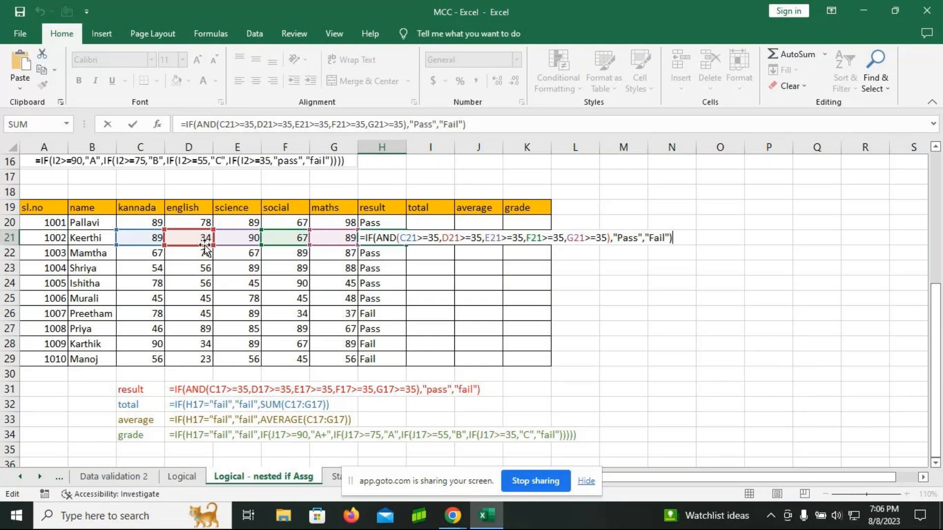
pyautogui.press('Return')
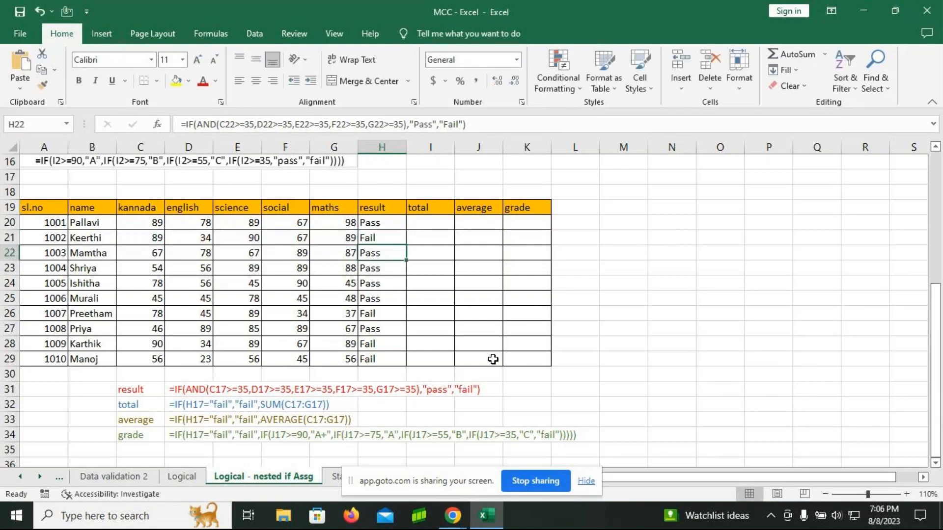
# Step: Start the total formula in I20 as an IF testing whether the result H20 equals "Fail"
pyautogui.click(434, 224)
pyautogui.write('=')
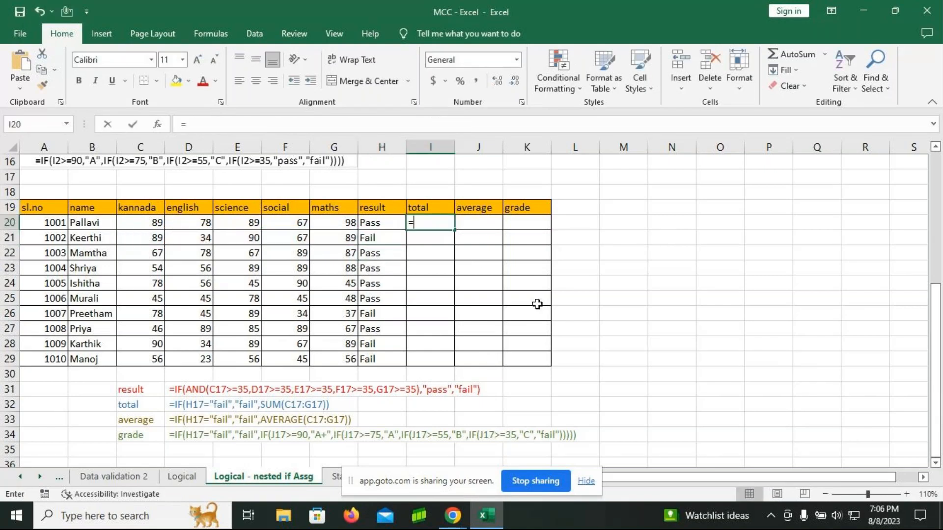
pyautogui.write('if')
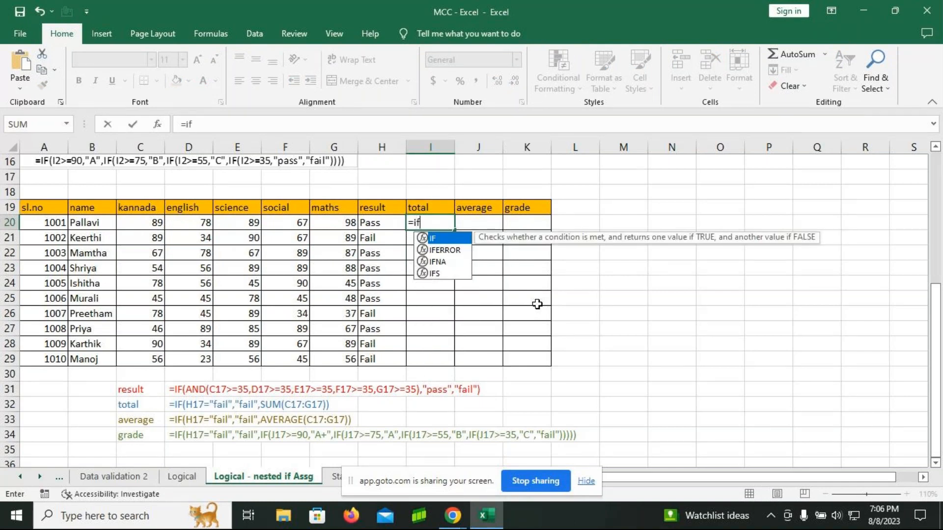
pyautogui.press('Tab')
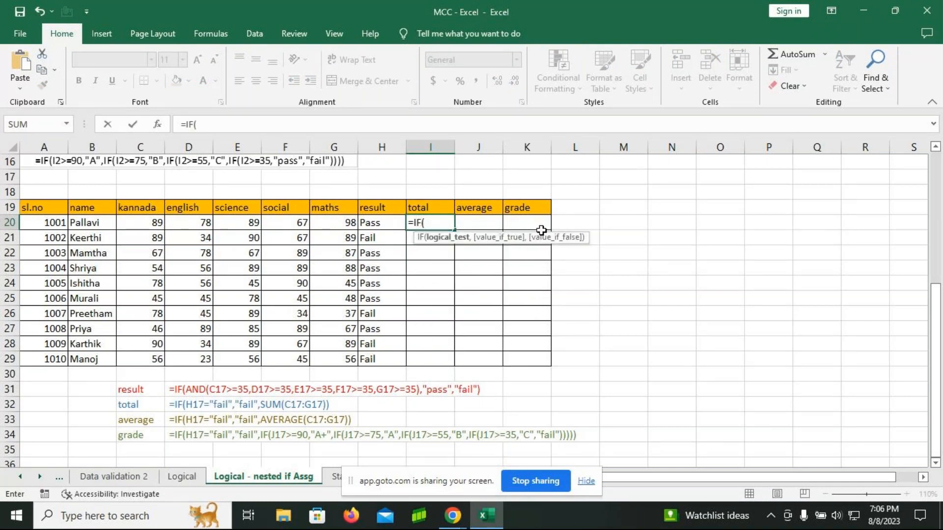
pyautogui.click(379, 223)
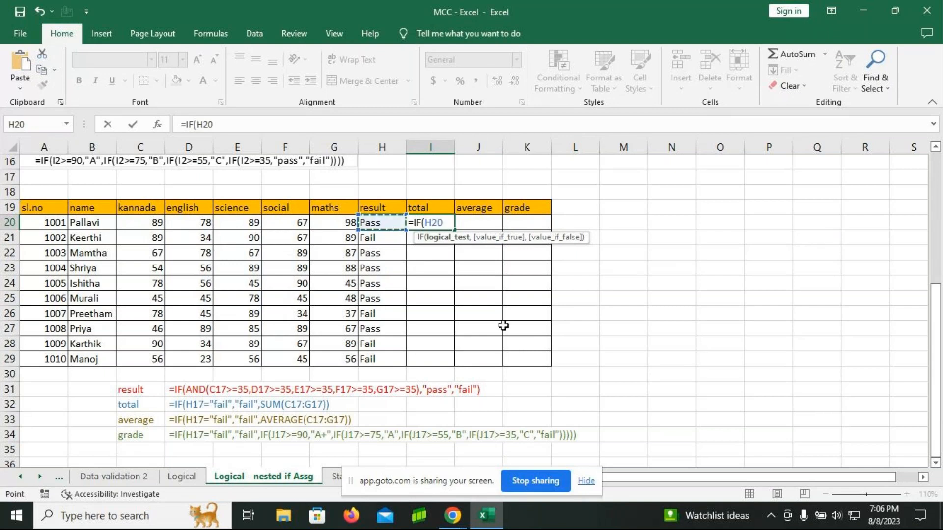
pyautogui.write('="Fail')
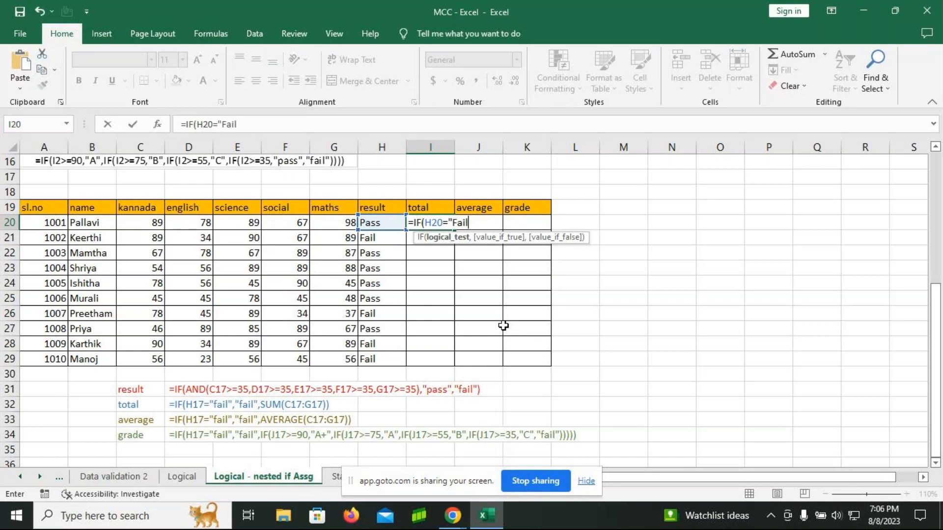
pyautogui.write('",')
pyautogui.write('"Fail')
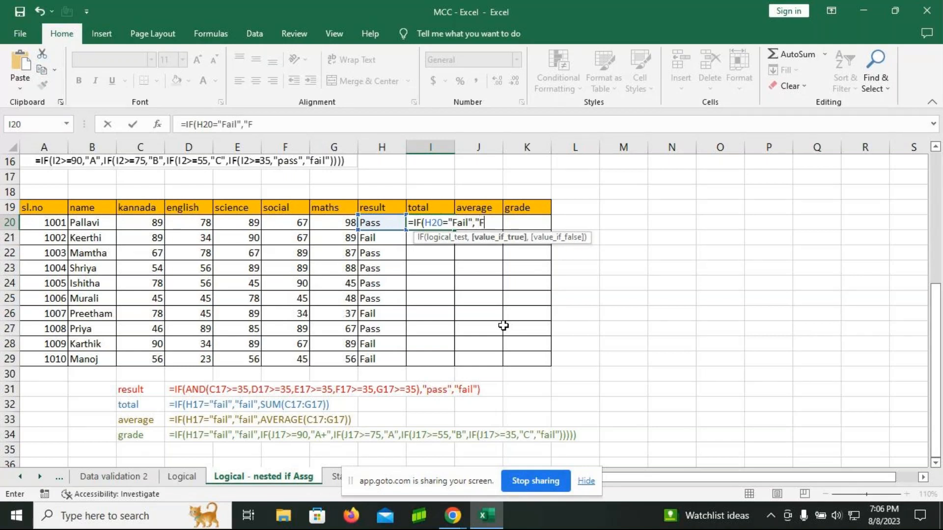
pyautogui.write('"')
pyautogui.write(',')
pyautogui.write('sum')
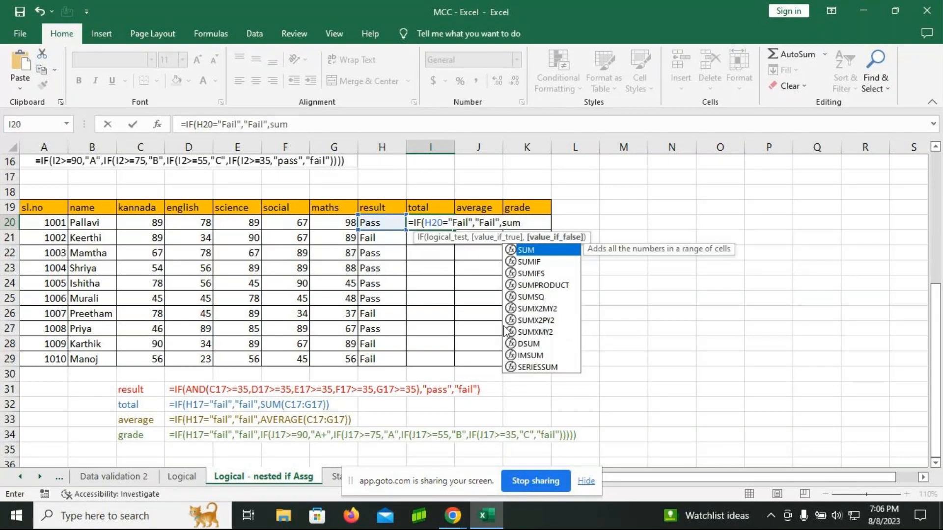
# Step: Finish the "Fail" test in the I20 total formula, with "Fail" as the true value and a SUM started as the false value
pyautogui.press('Tab')
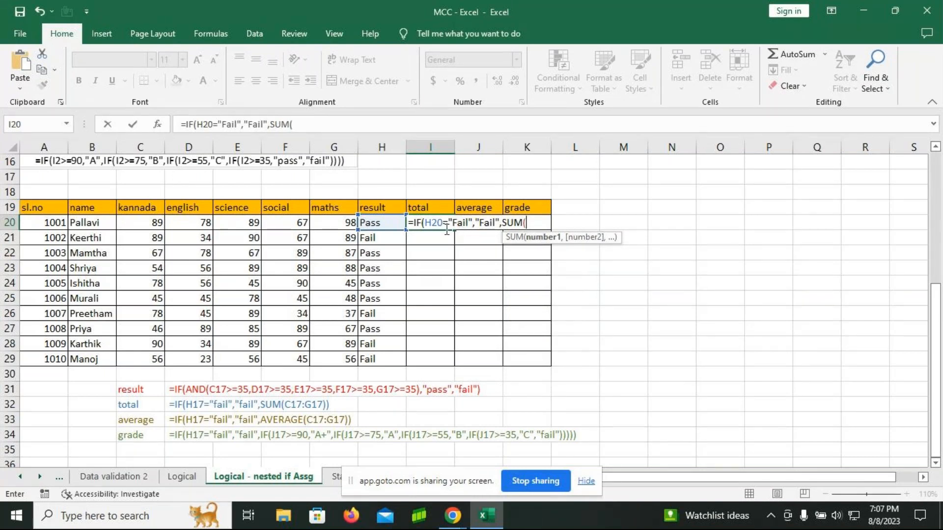
# Step: Complete the I20 total formula by summing the marks C20:G20, and fill it down to I29
pyautogui.click(146, 226)
pyautogui.moveTo(147, 226); pyautogui.dragTo(343, 225)
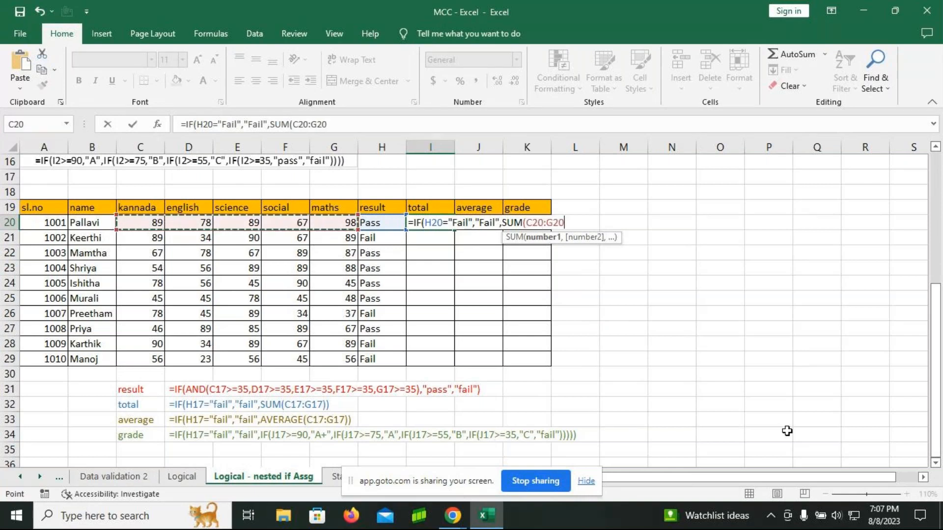
pyautogui.write(')')
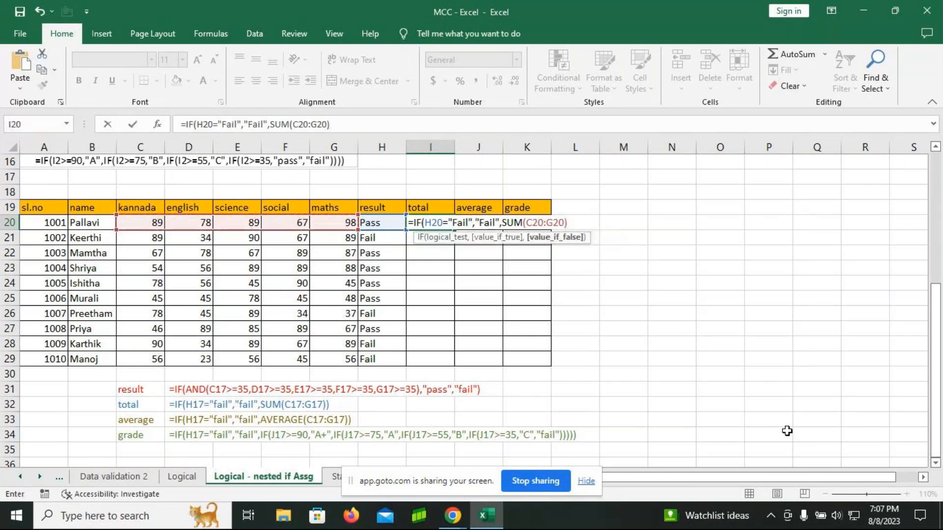
pyautogui.write(')')
pyautogui.press('Return')
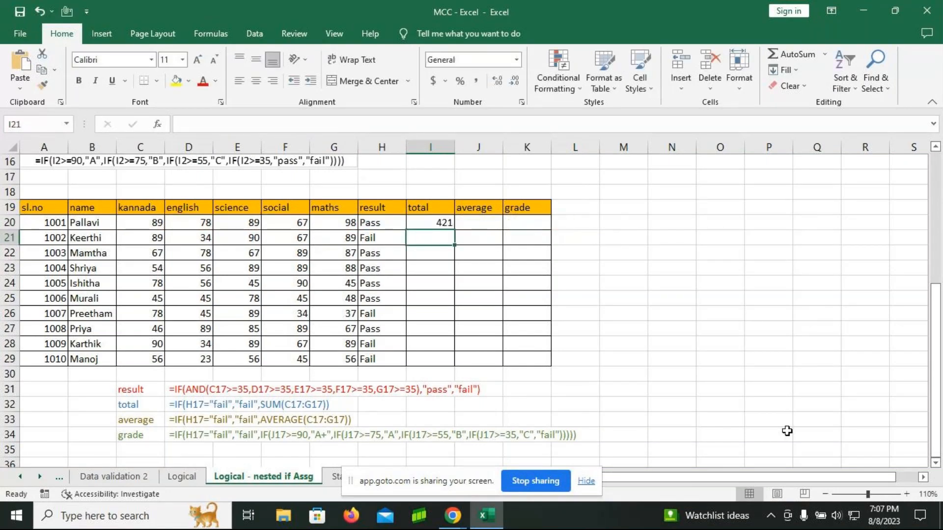
pyautogui.click(435, 227)
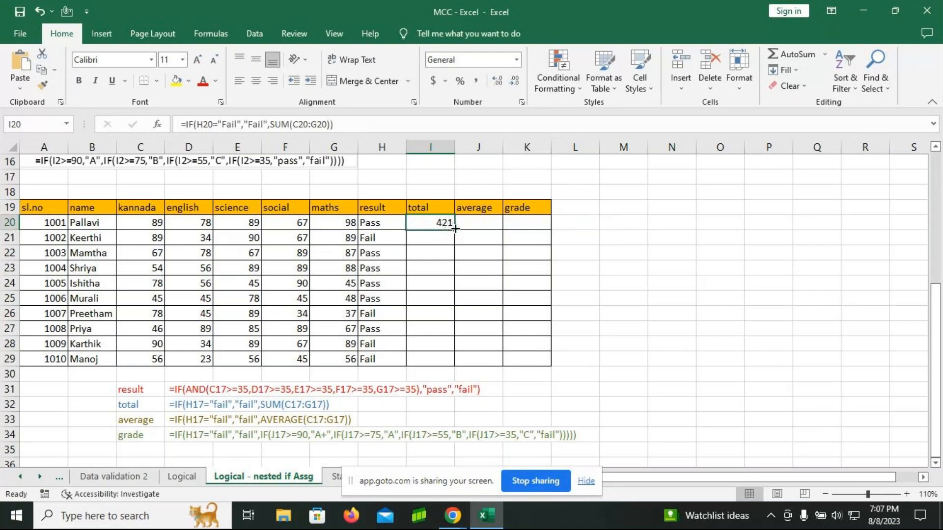
pyautogui.moveTo(455, 229); pyautogui.dragTo(454, 354)
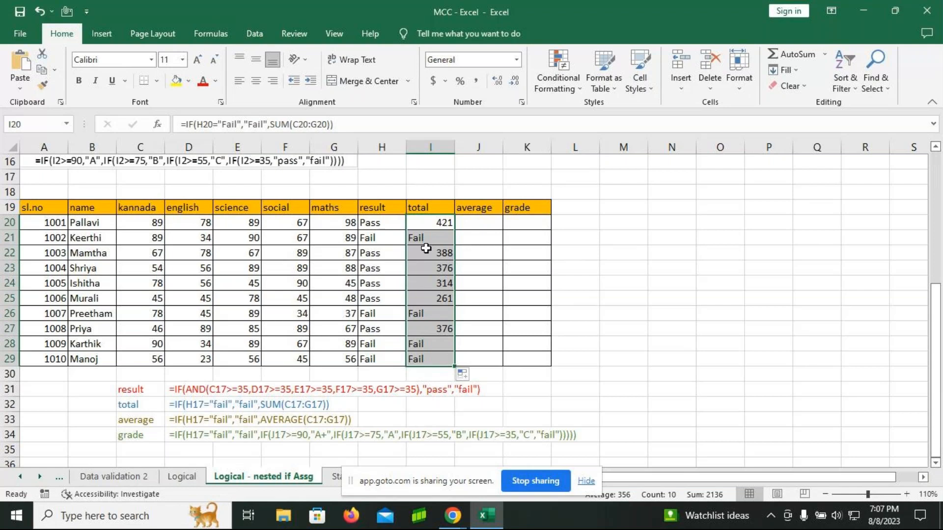
# Step: Start the average formula in J20 as an IF testing whether the result H20 equals "Fail"
pyautogui.press('Right')
pyautogui.write('=')
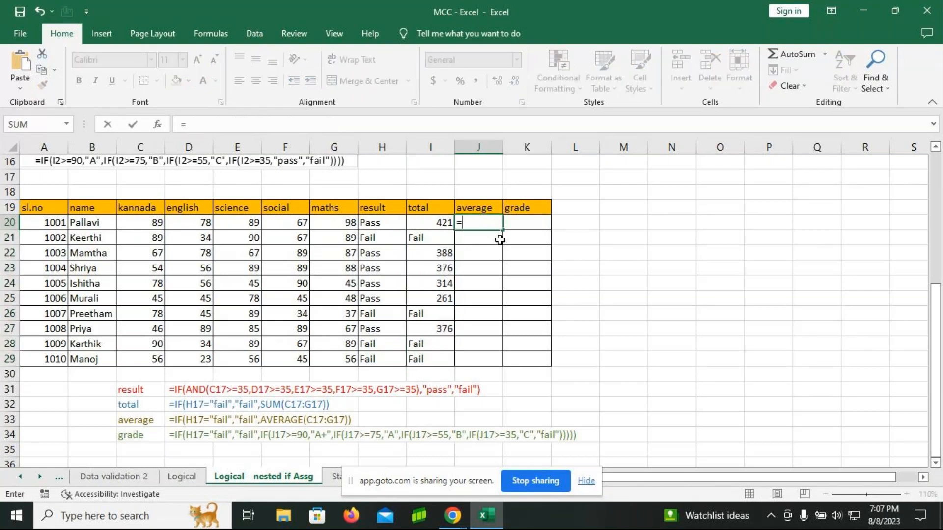
pyautogui.write('IF(')
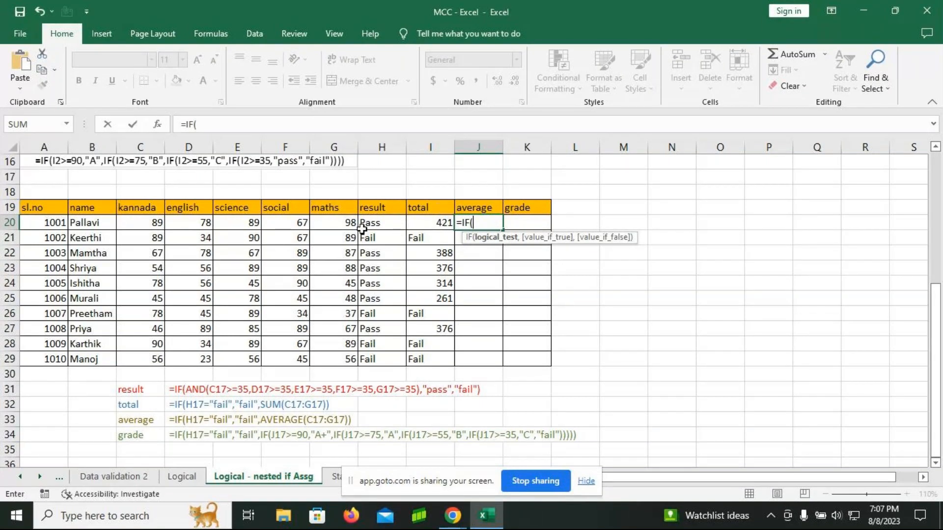
pyautogui.click(391, 225)
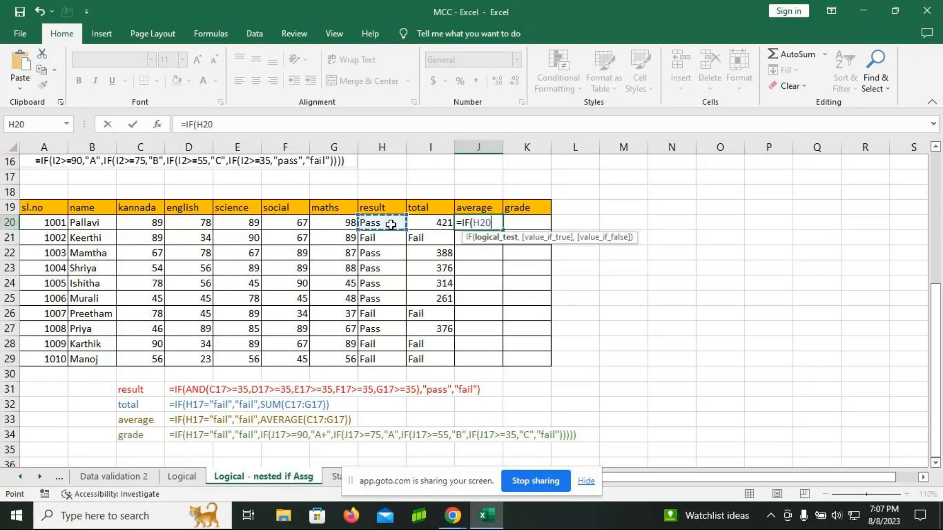
pyautogui.write('=')
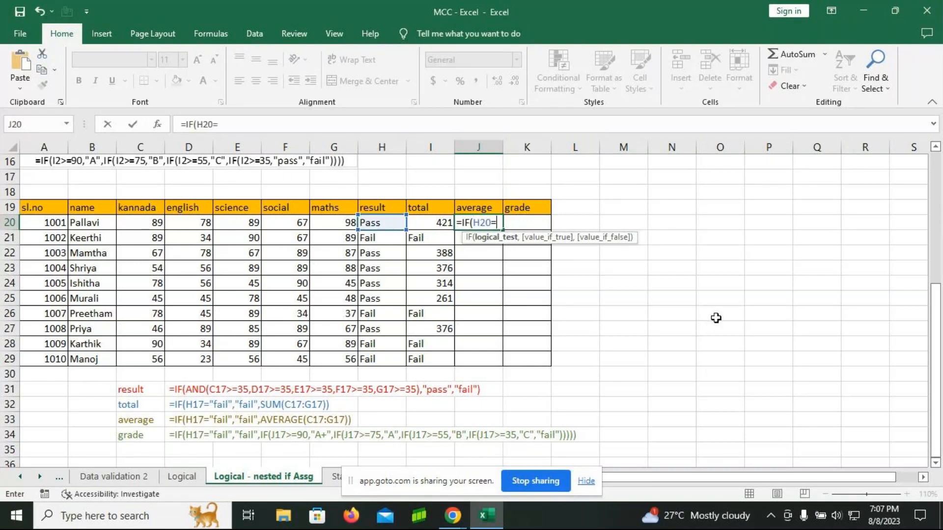
pyautogui.write('"Fail",')
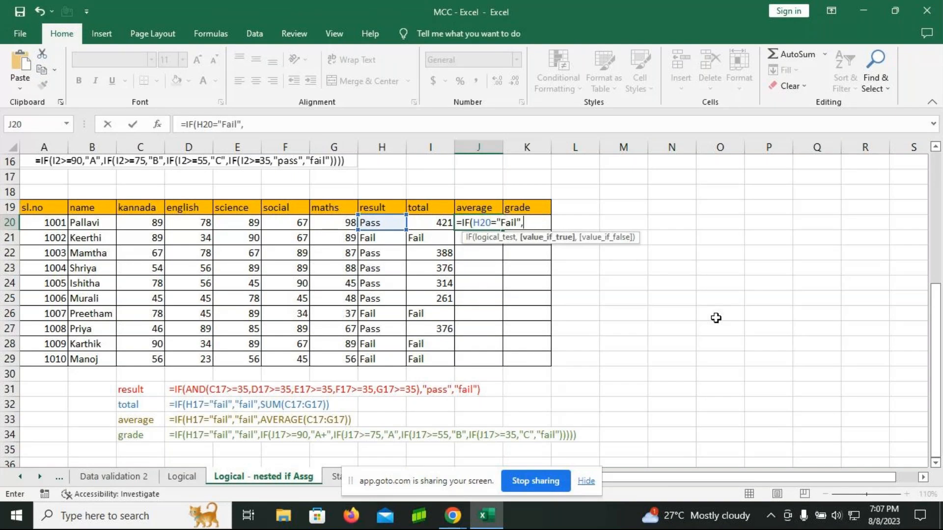
pyautogui.write('"Fail",')
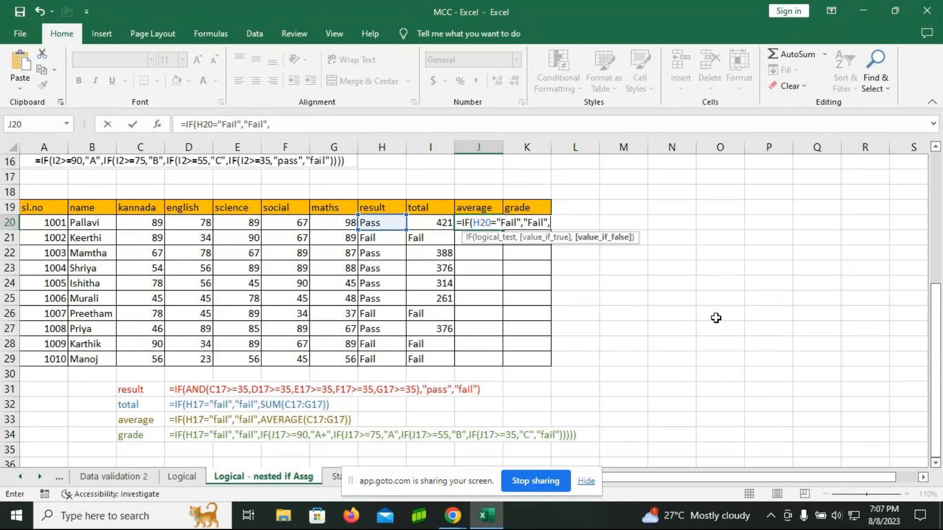
pyautogui.write('average')
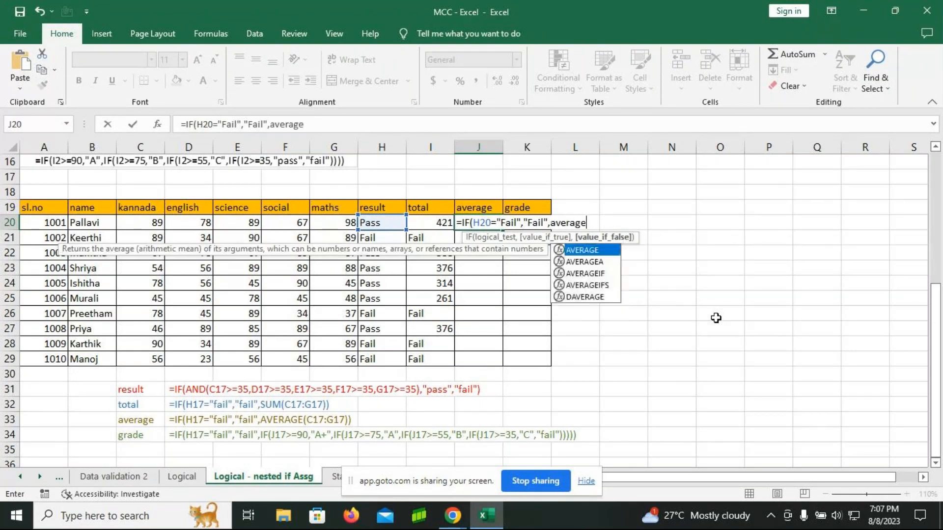
# Step: Add "Fail" as the true value and AVERAGE(C20:G20) as the false value, and enter the J20 formula
pyautogui.press('Tab')
pyautogui.click(148, 225)
pyautogui.moveTo(147, 224); pyautogui.dragTo(334, 224)
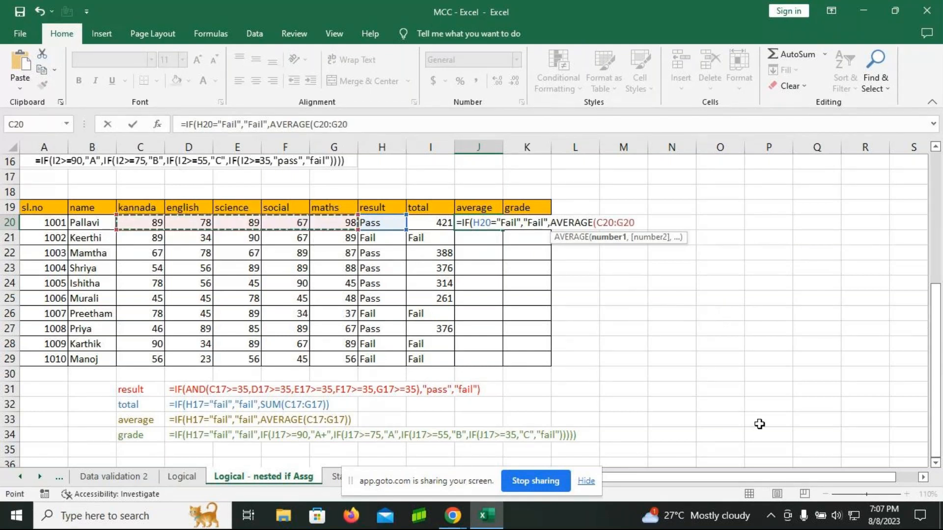
pyautogui.write(')')
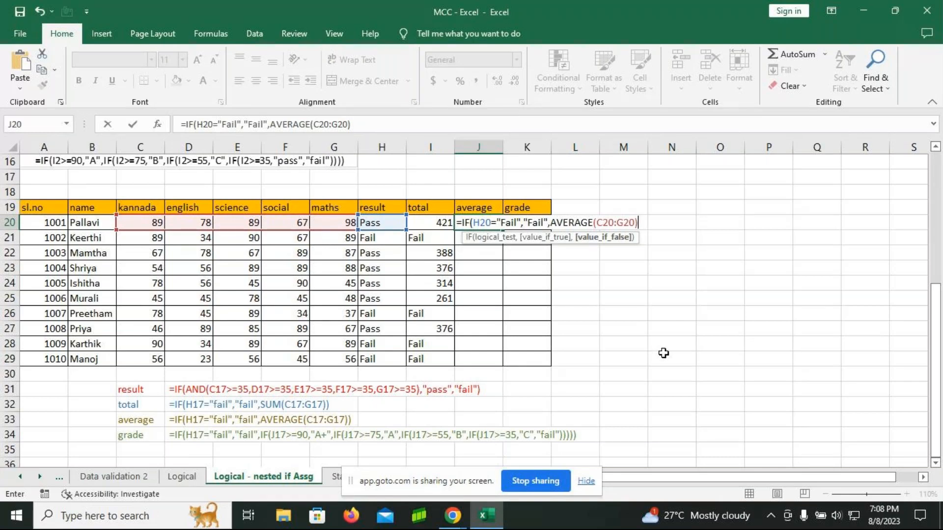
pyautogui.write(')')
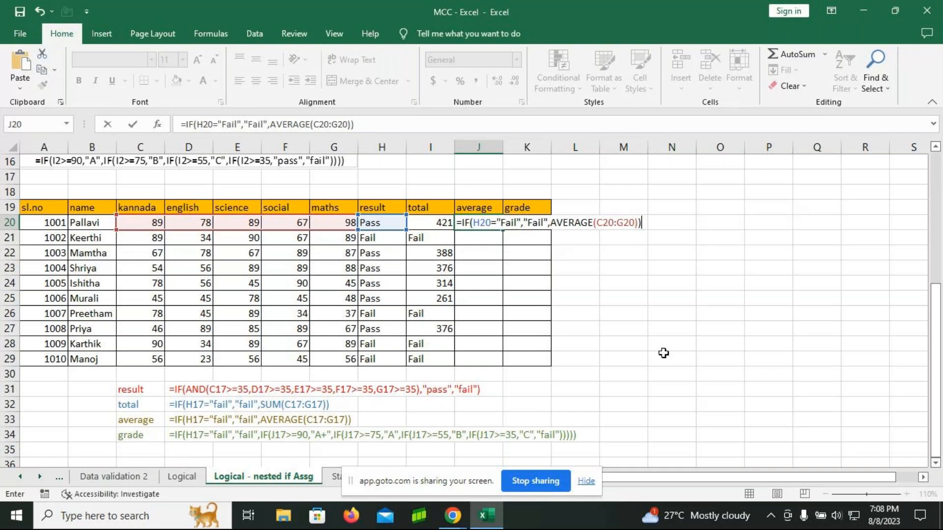
pyautogui.press('Return')
pyautogui.click(474, 224)
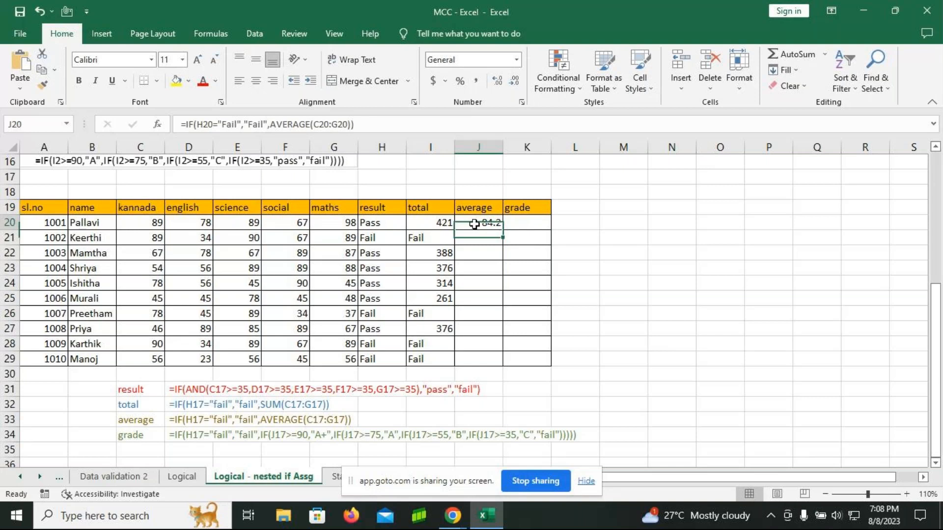
pyautogui.click(535, 221)
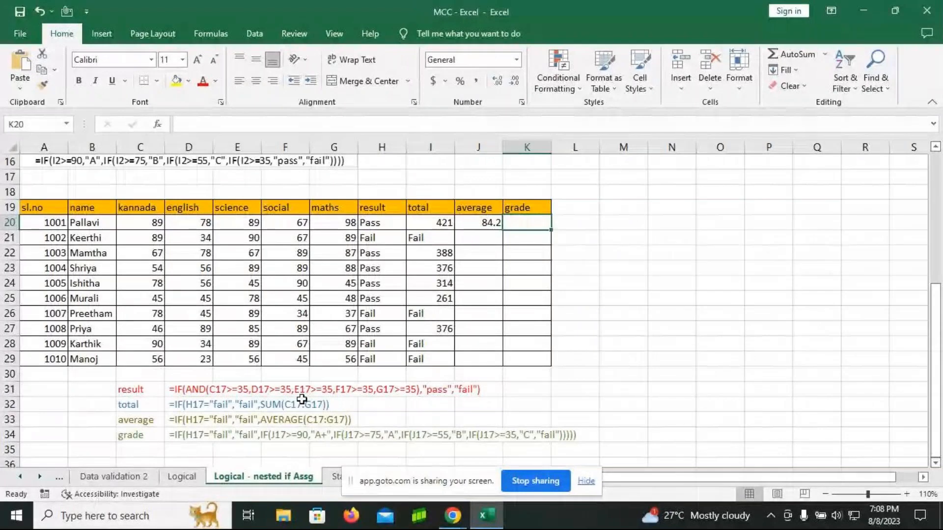
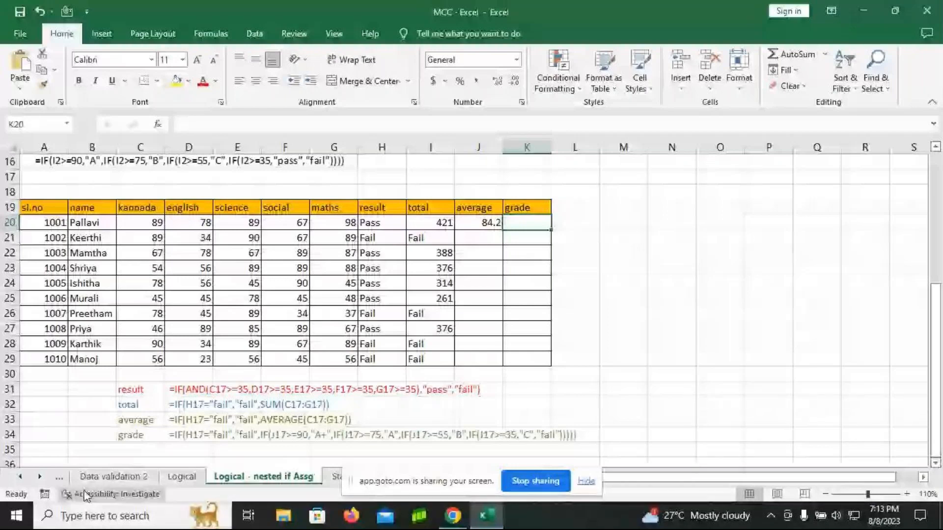
pyautogui.click(39, 477)
pyautogui.click(40, 478)
pyautogui.click(39, 477)
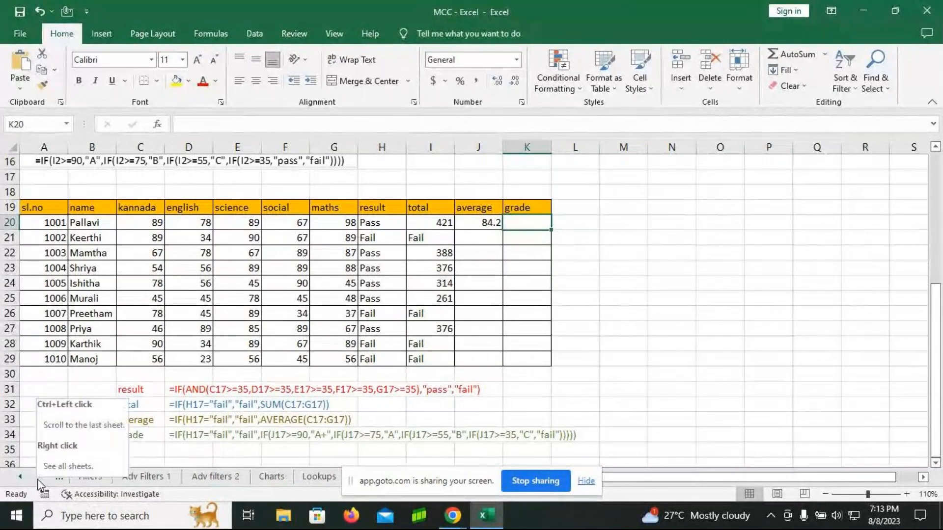
pyautogui.click(19, 477)
pyautogui.click(19, 476)
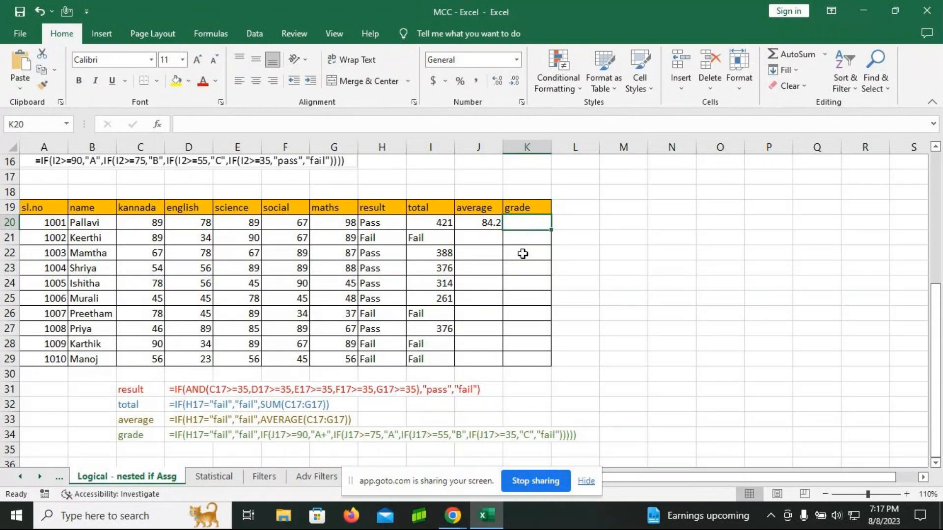
# Step: Start the grade formula in K20 as an IF testing whether H20 equals "Fail", with "Fail" as the true value
pyautogui.doubleClick(525, 224)
pyautogui.write('=IF(')
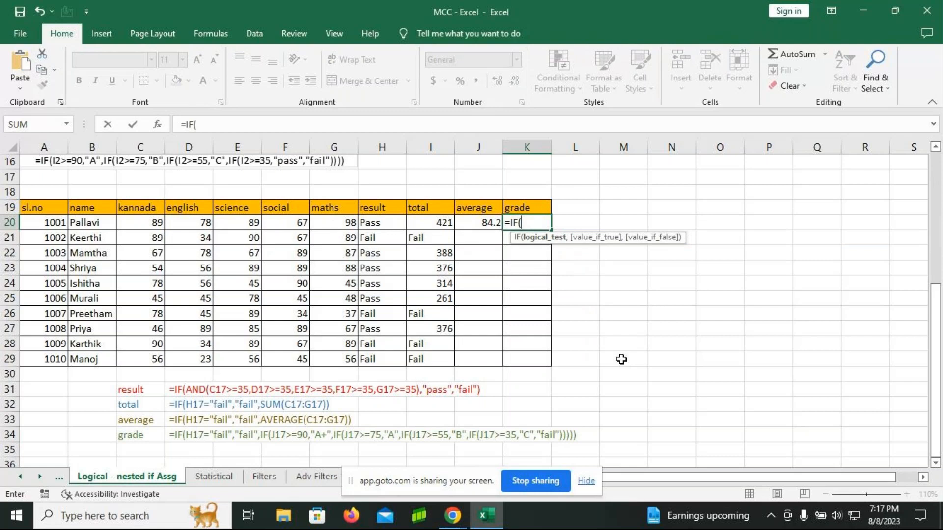
pyautogui.click(375, 224)
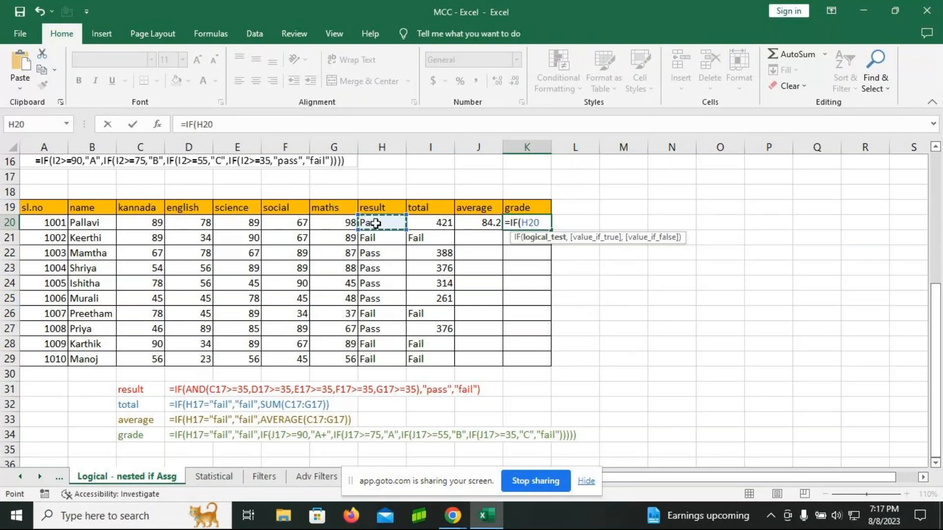
pyautogui.write('=')
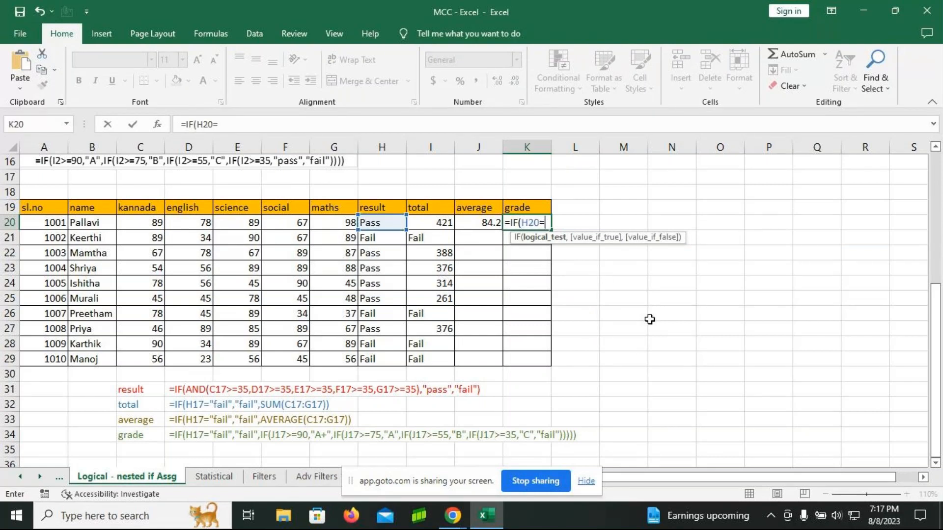
pyautogui.write('"Fail","Fai')
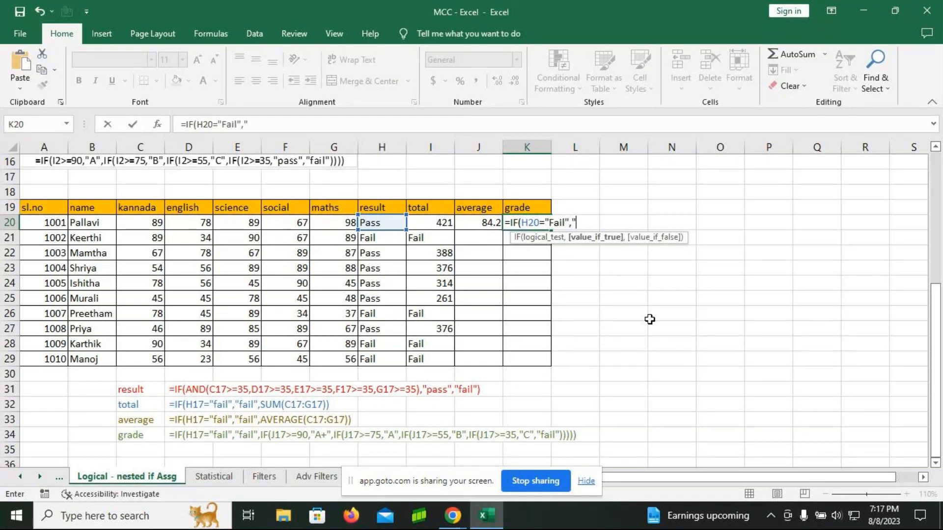
pyautogui.write('l",')
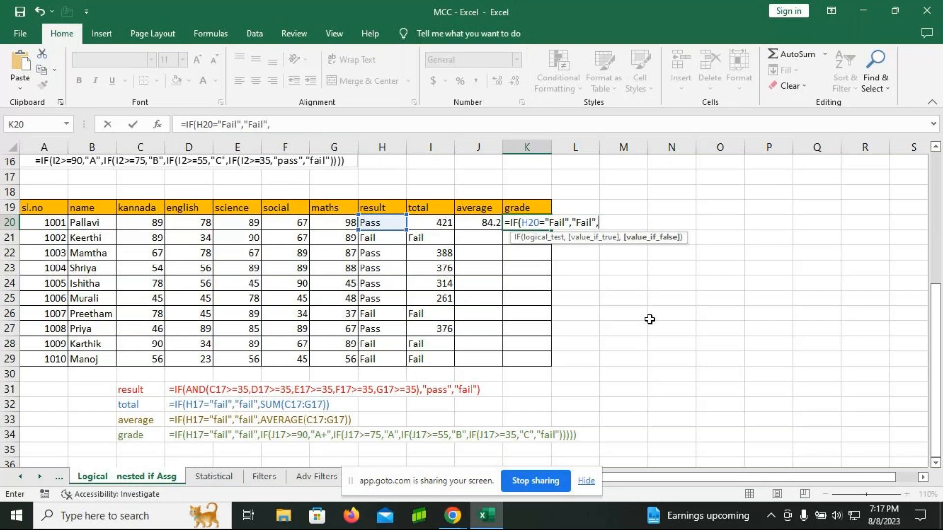
pyautogui.write('IF(')
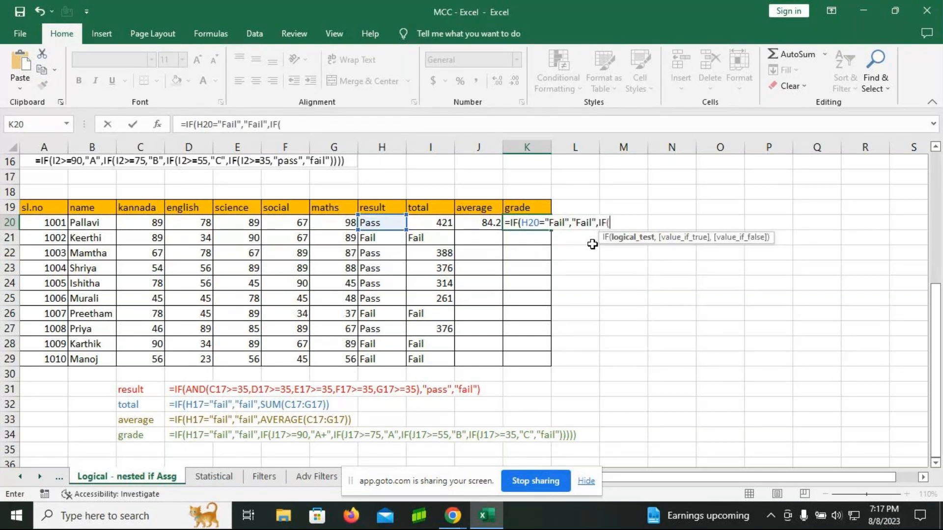
# Step: Nest an IF in the K20 grade formula that returns "A+" when the average J20 is >=90
pyautogui.click(489, 221)
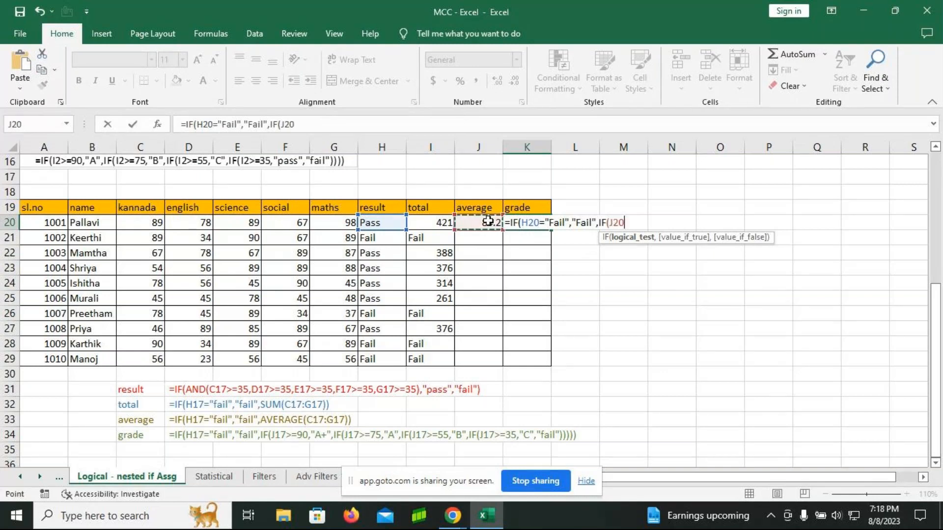
pyautogui.write('>')
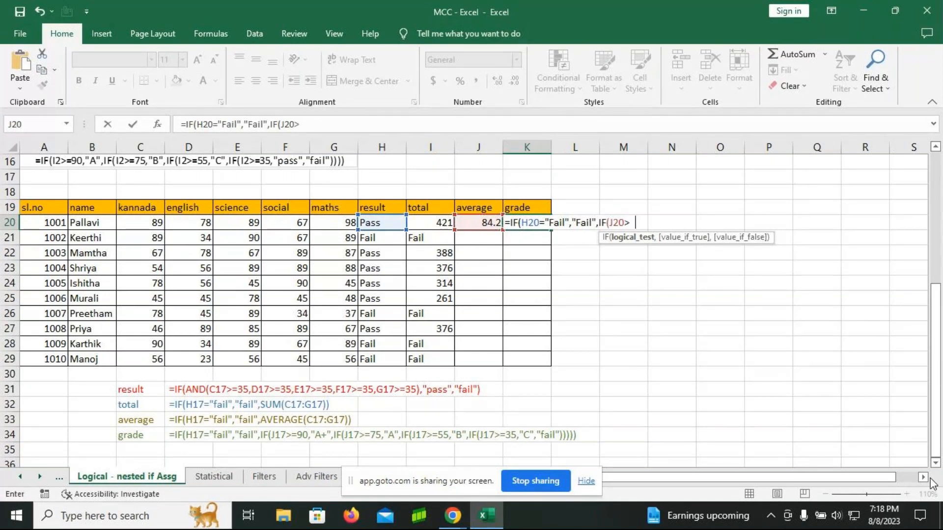
pyautogui.write('=90,')
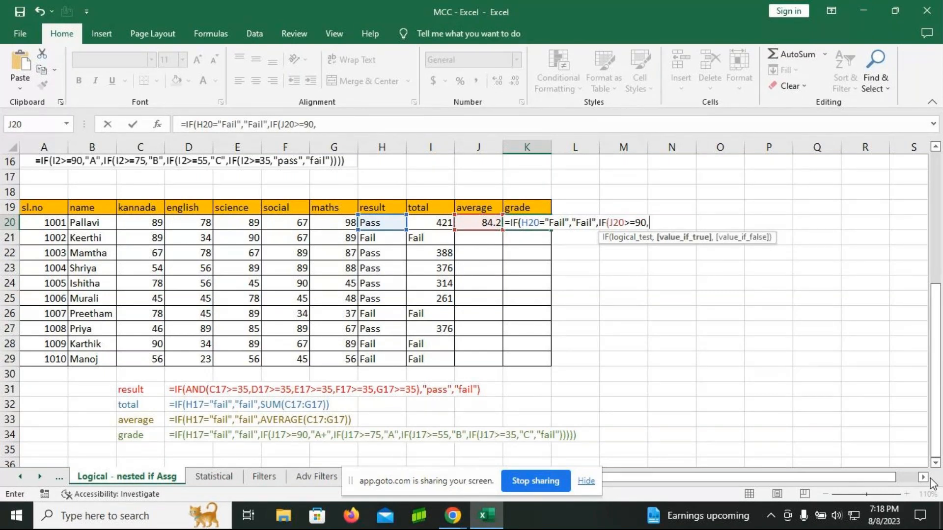
pyautogui.write('"A+",')
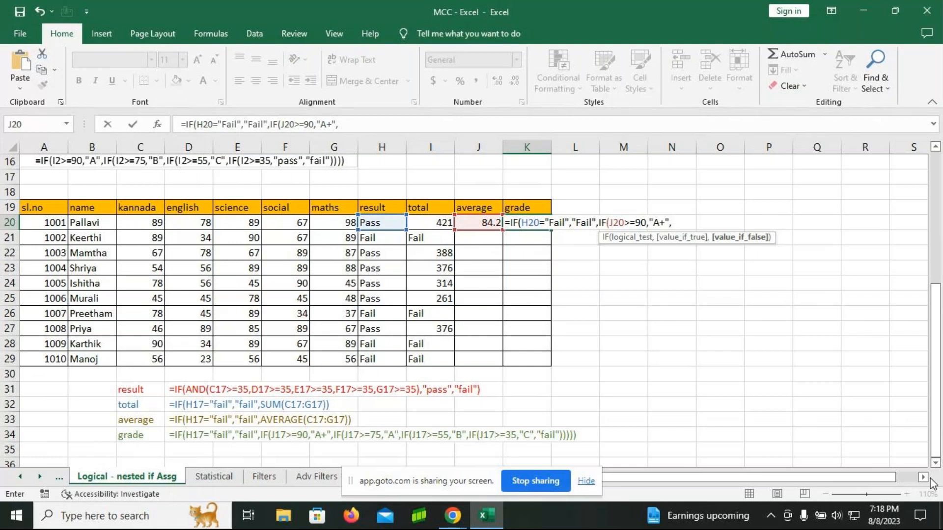
pyautogui.write('IF(')
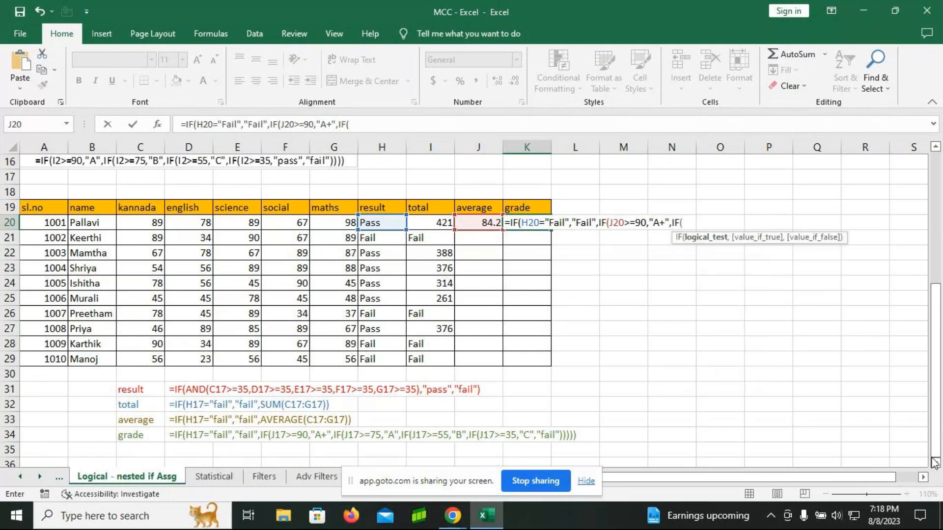
# Step: Nest another IF in the K20 formula that returns "A" when J20 is >=75
pyautogui.click(485, 221)
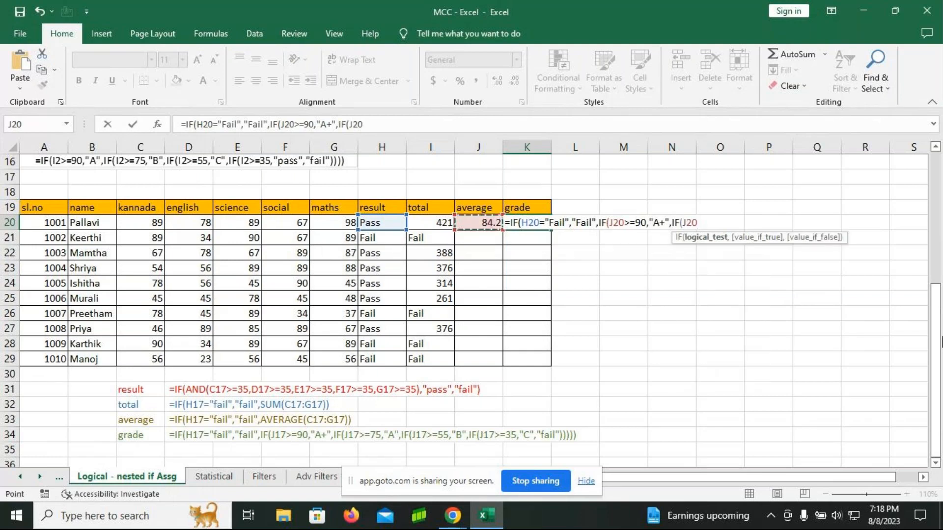
pyautogui.write('>=75,"A')
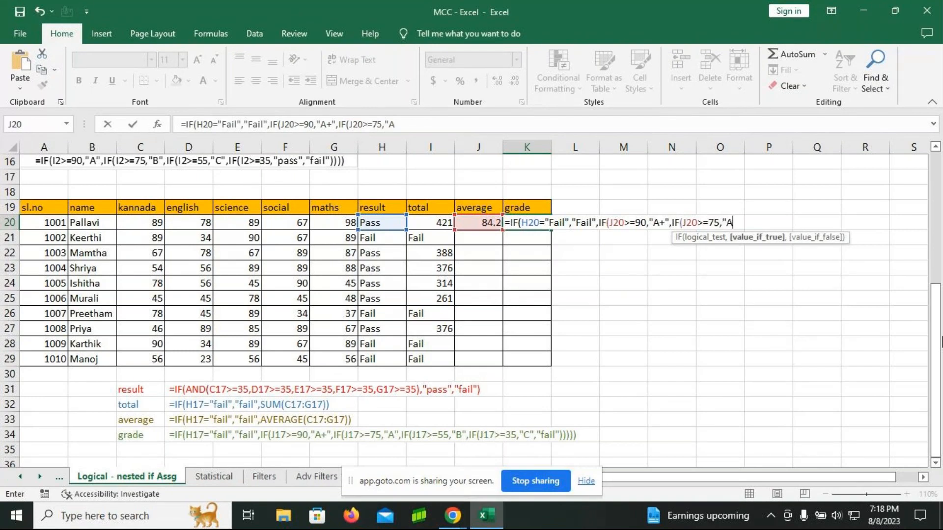
pyautogui.write('",if')
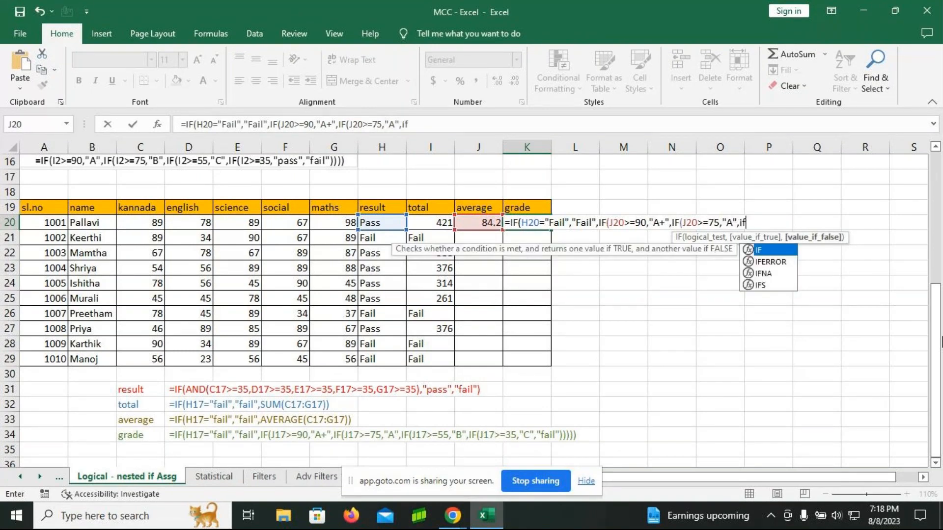
# Step: Nest a further IF in the K20 formula that returns "B" when J20 is >=55
pyautogui.press('Tab')
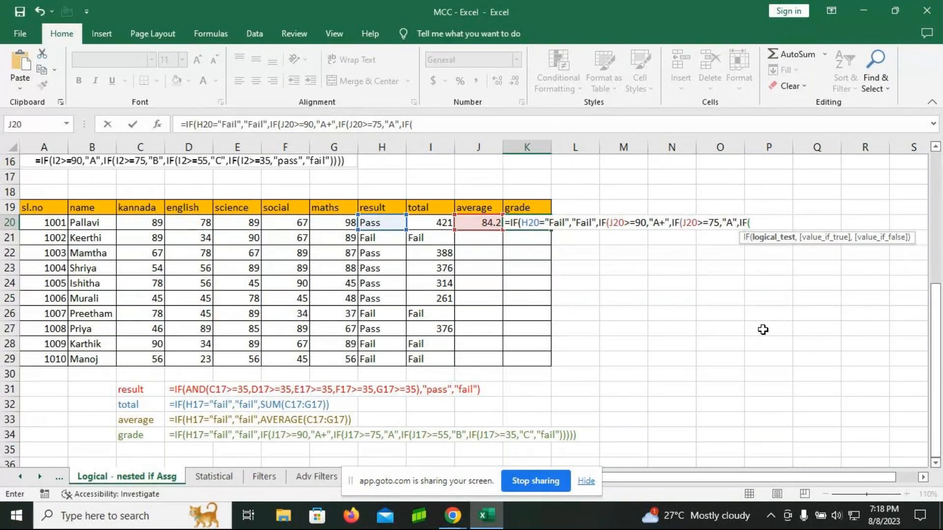
pyautogui.write('J20>')
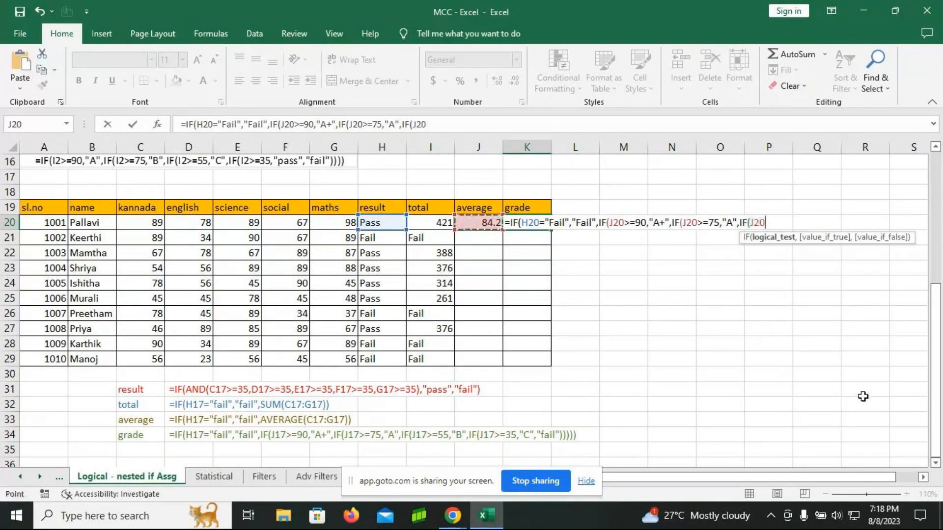
pyautogui.write('=')
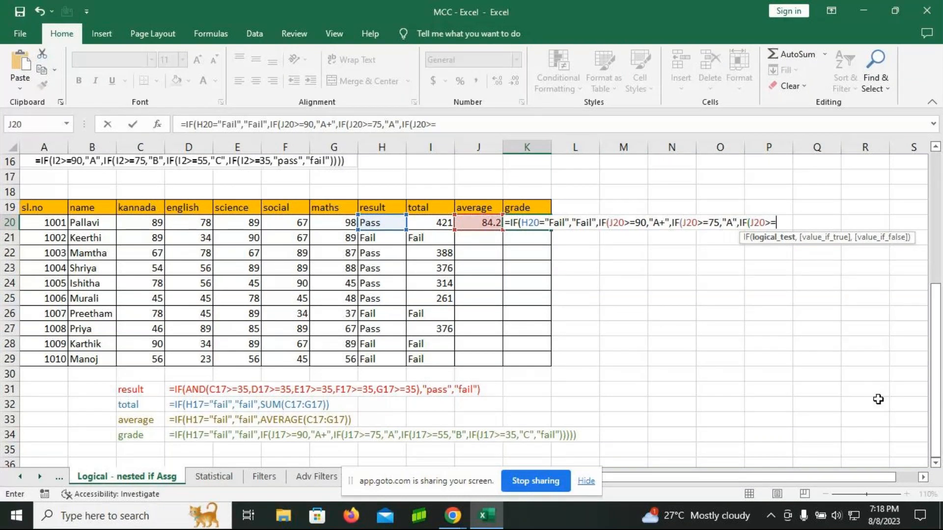
pyautogui.write('55,"B",')
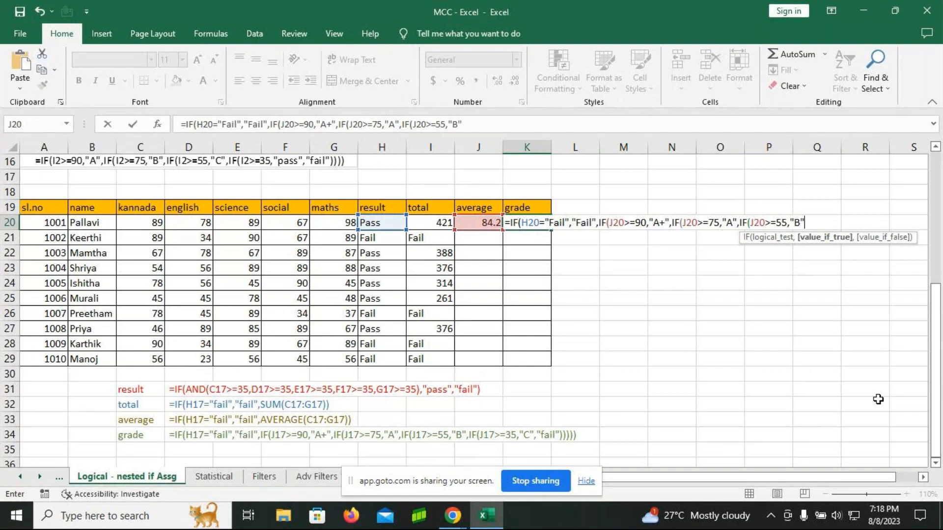
pyautogui.write('IF(')
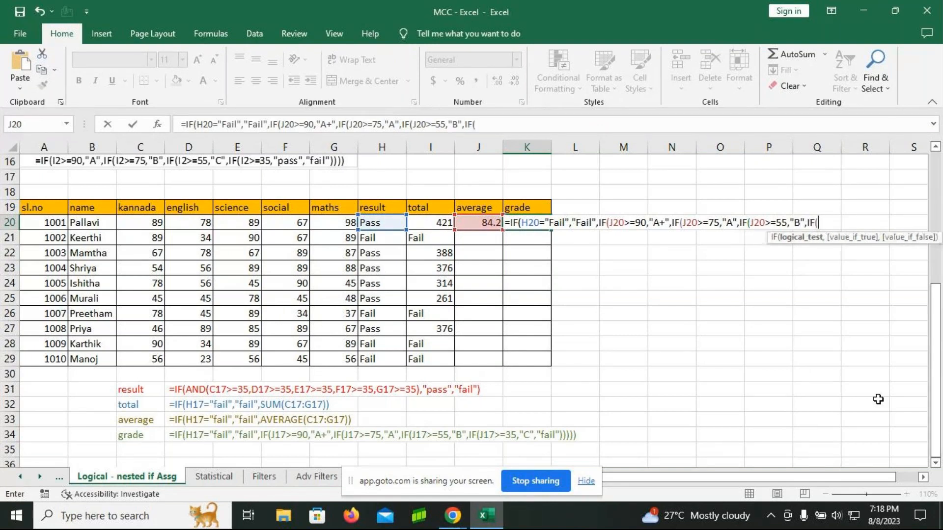
# Step: Add the last nested IF returning "Pass" when J20 is >=35 and otherwise "Fail", close all the parentheses, and enter the K20 formula
pyautogui.click(487, 224)
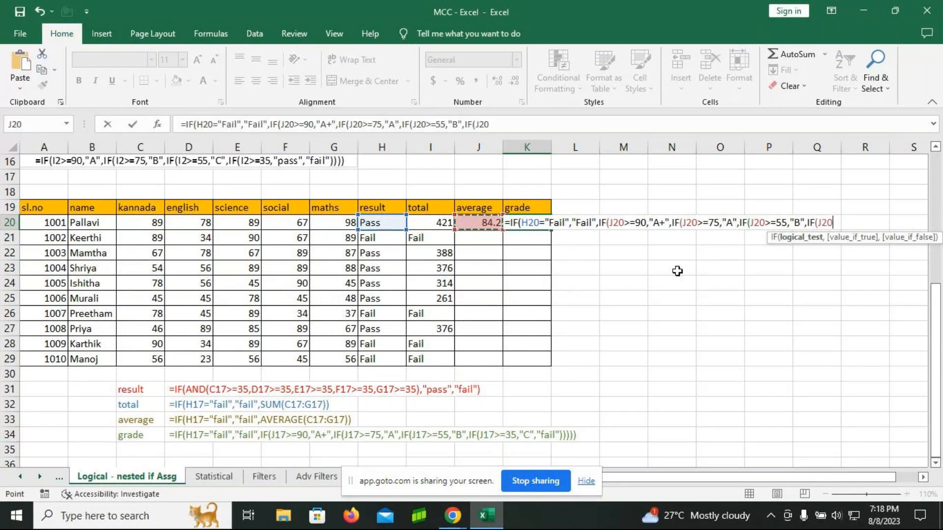
pyautogui.write('>=35,')
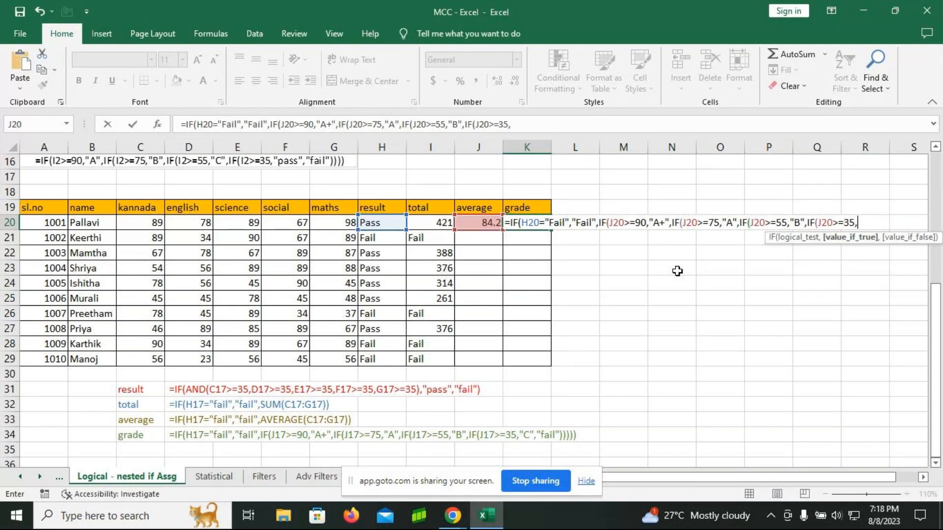
pyautogui.write('"Pass","Fail"')
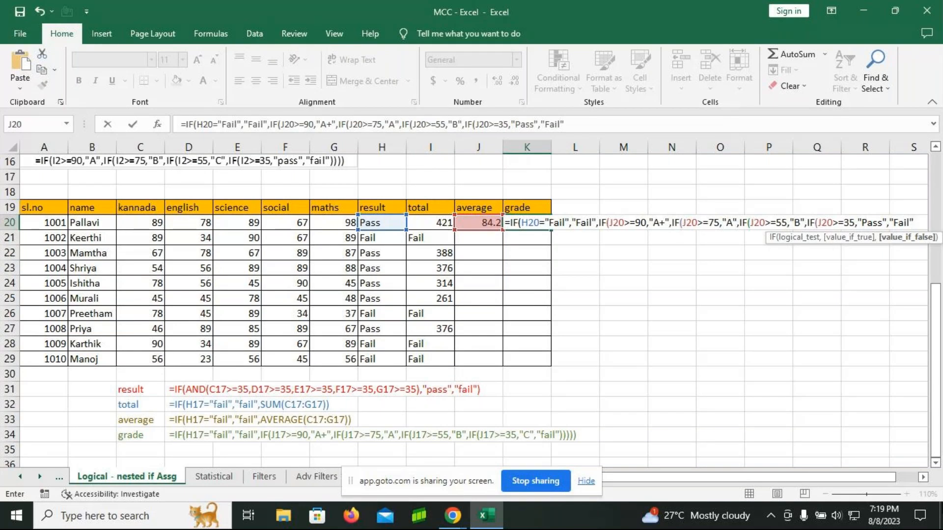
pyautogui.write('))')
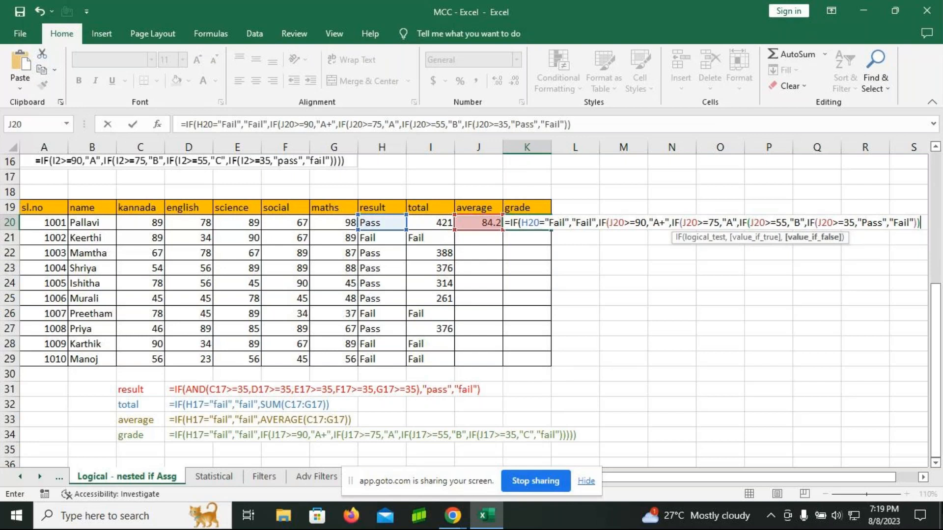
pyautogui.write('))')
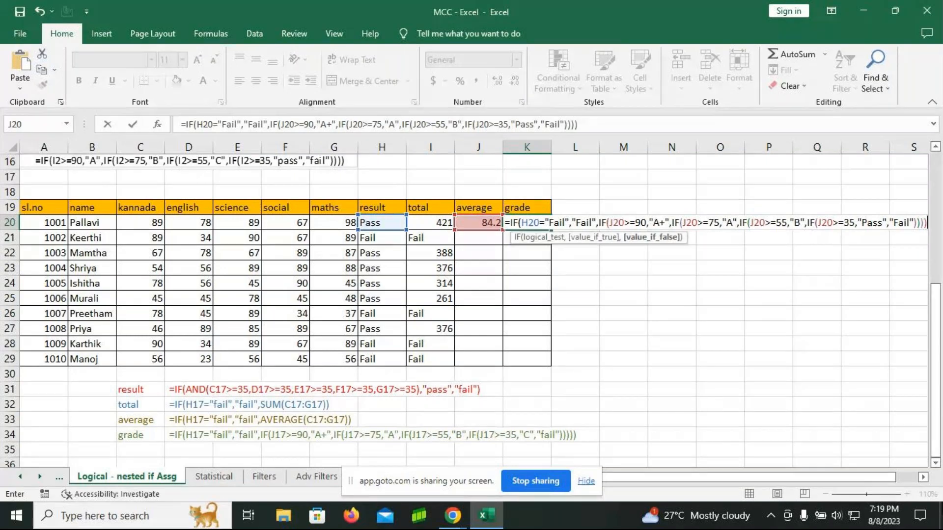
pyautogui.write('))')
pyautogui.press('Return')
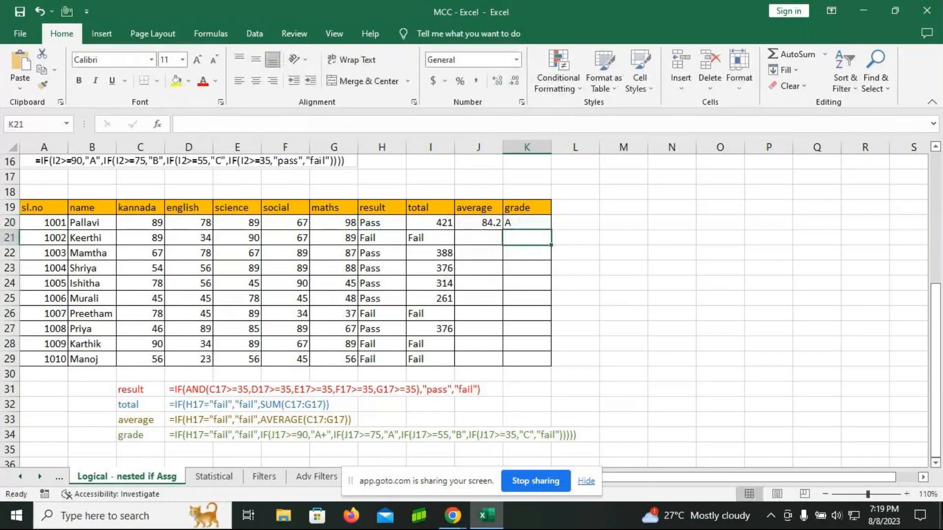
# Step: Switch to the Statistical sheet, zoom it to 130%, and select the Exercise - 1 amounts from C8 downward
pyautogui.press('Up')
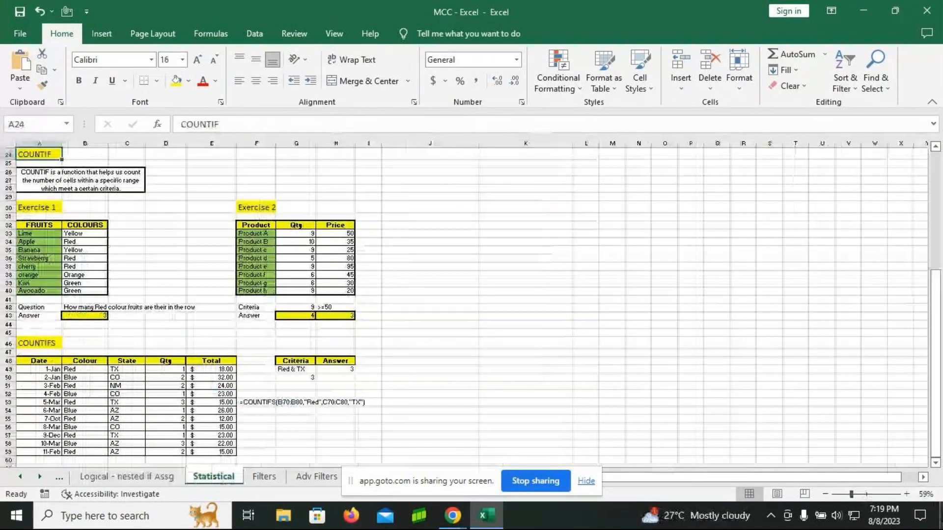
pyautogui.click(865, 495)
pyautogui.scroll(8, 374, 354)
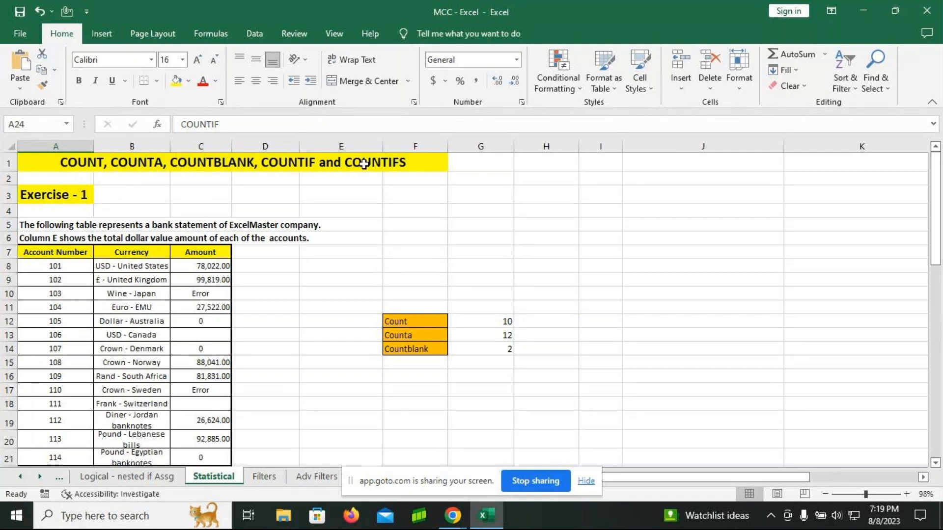
pyautogui.click(910, 494)
pyautogui.click(910, 493)
pyautogui.click(910, 494)
pyautogui.click(910, 494)
pyautogui.moveTo(712, 477); pyautogui.dragTo(642, 461)
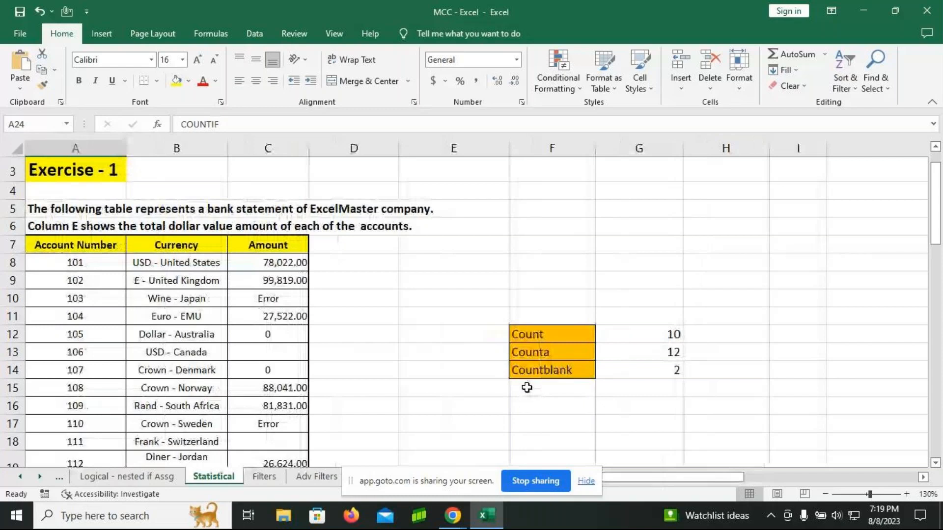
pyautogui.scroll(-1, 312, 270)
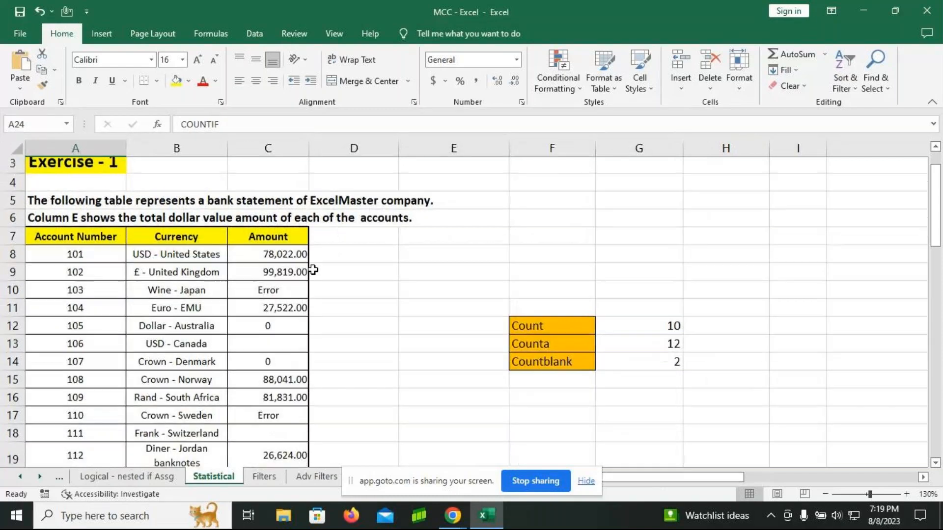
pyautogui.scroll(-1, 313, 269)
pyautogui.moveTo(289, 201); pyautogui.dragTo(295, 447)
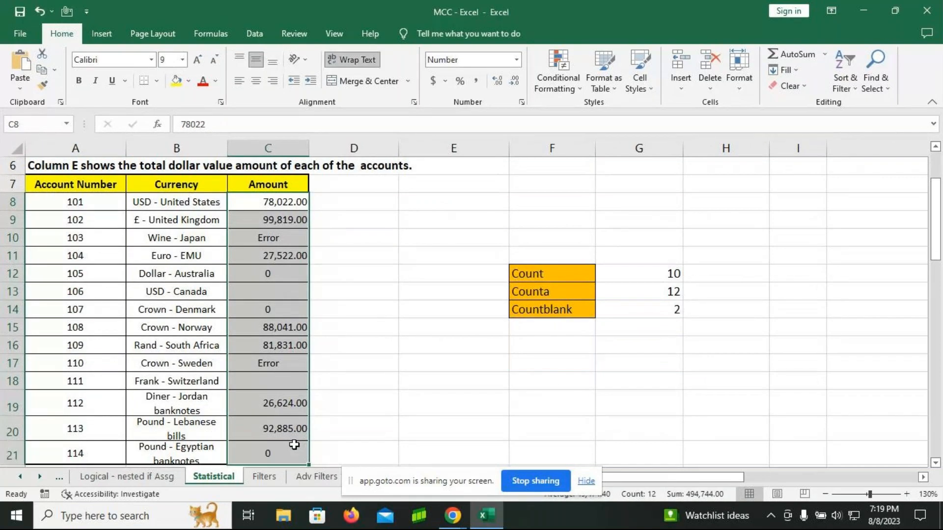
# Step: Copy the Counta and Countblank labels in F13:F14 and paste them at F17
pyautogui.click(561, 274)
pyautogui.moveTo(565, 288); pyautogui.dragTo(590, 311)
pyautogui.hotkey('ctrl', 'c')
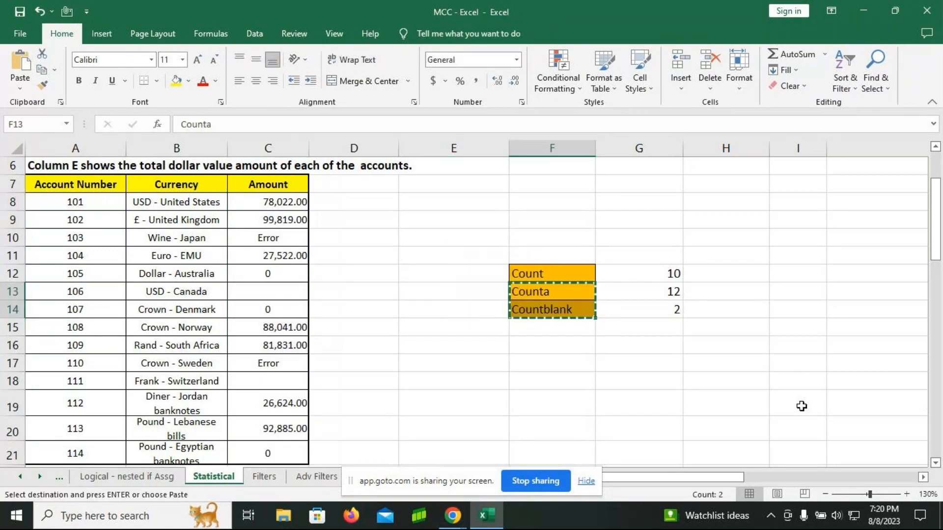
pyautogui.click(554, 362)
pyautogui.hotkey('ctrl', 'v')
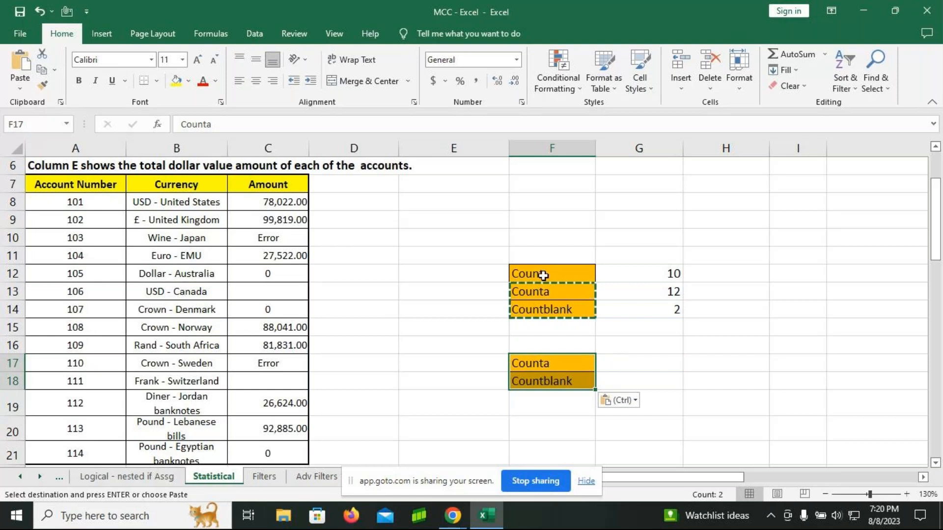
# Step: Copy the Count label from F12 and paste it at F16, above the second Counta label
pyautogui.moveTo(538, 278); pyautogui.dragTo(546, 290)
pyautogui.hotkey('ctrl', 'c')
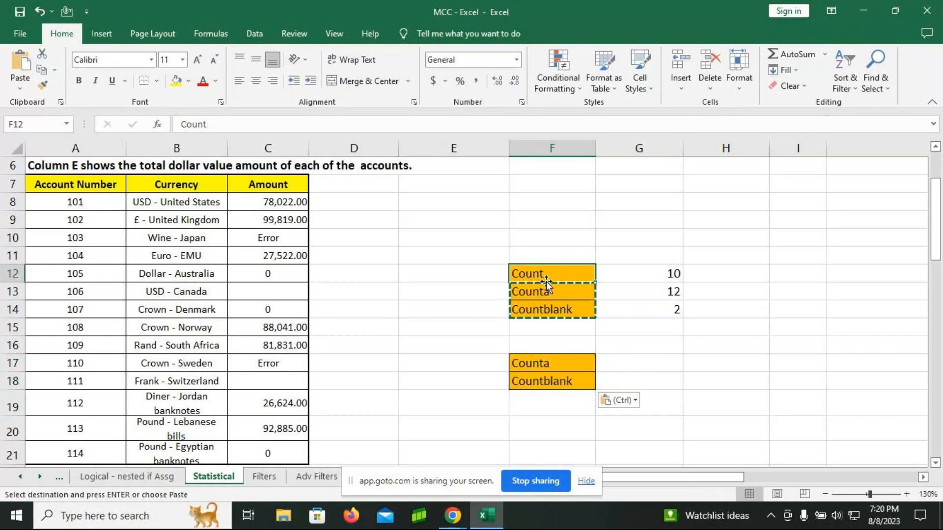
pyautogui.click(566, 350)
pyautogui.hotkey('ctrl', 'v')
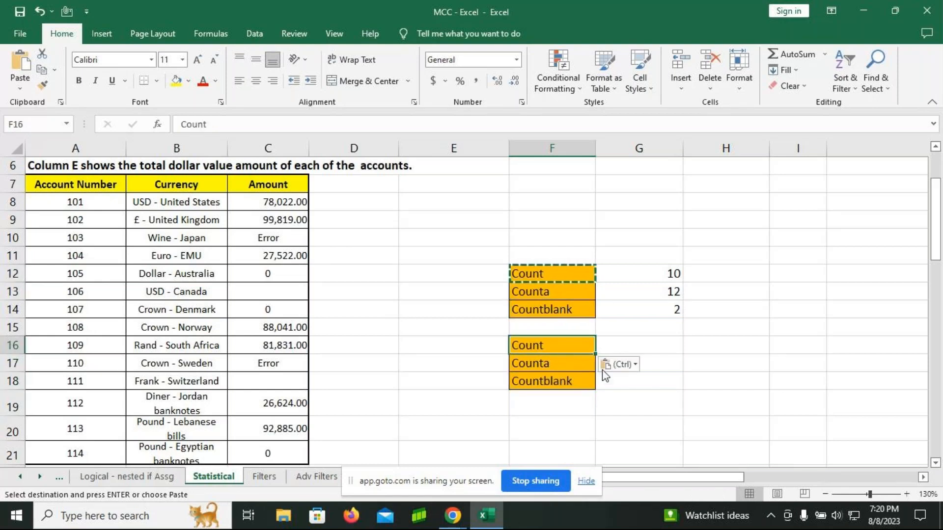
# Step: Enter a COUNT formula in G16 that counts the numeric amounts in C8:C21
pyautogui.click(641, 351)
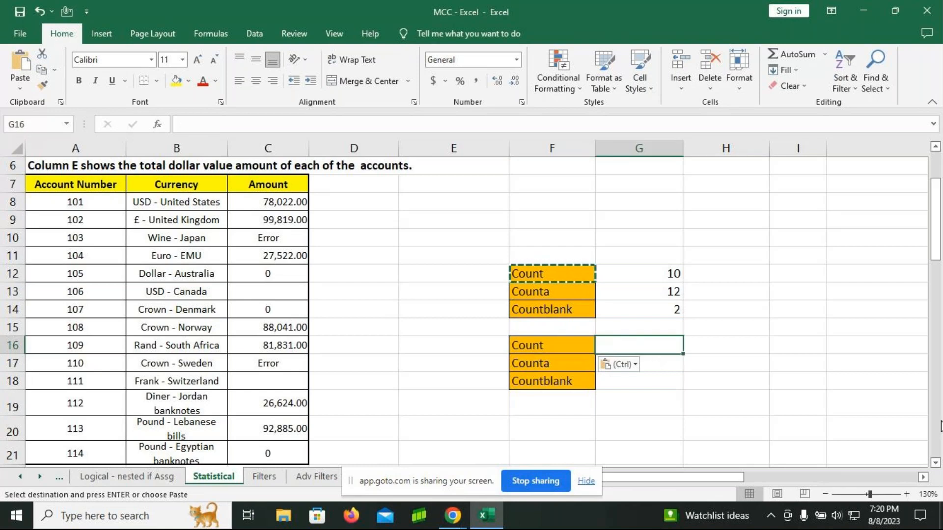
pyautogui.moveTo(278, 202); pyautogui.dragTo(285, 450)
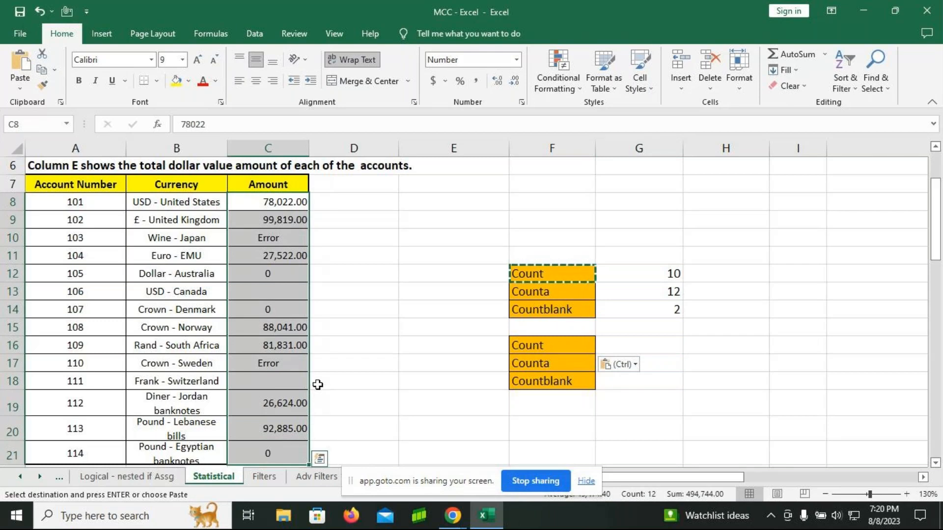
pyautogui.click(633, 346)
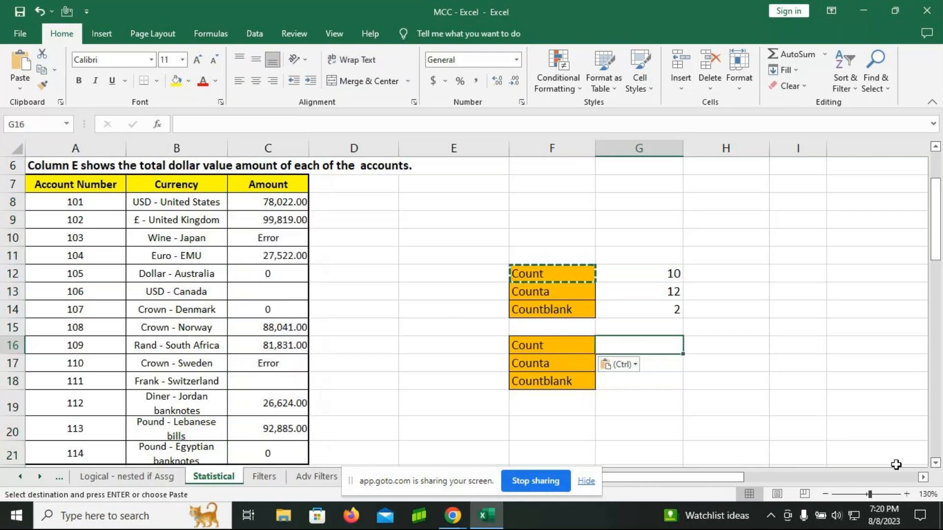
pyautogui.write('=')
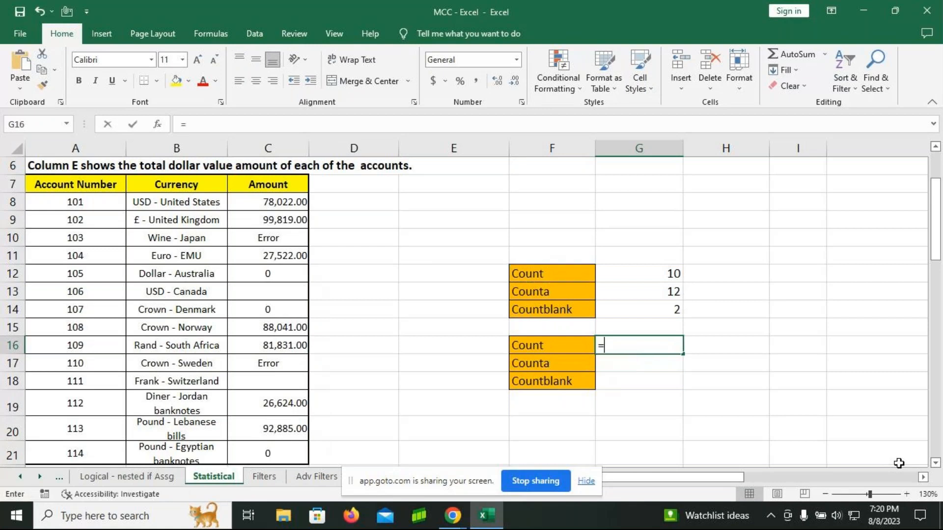
pyautogui.write('count')
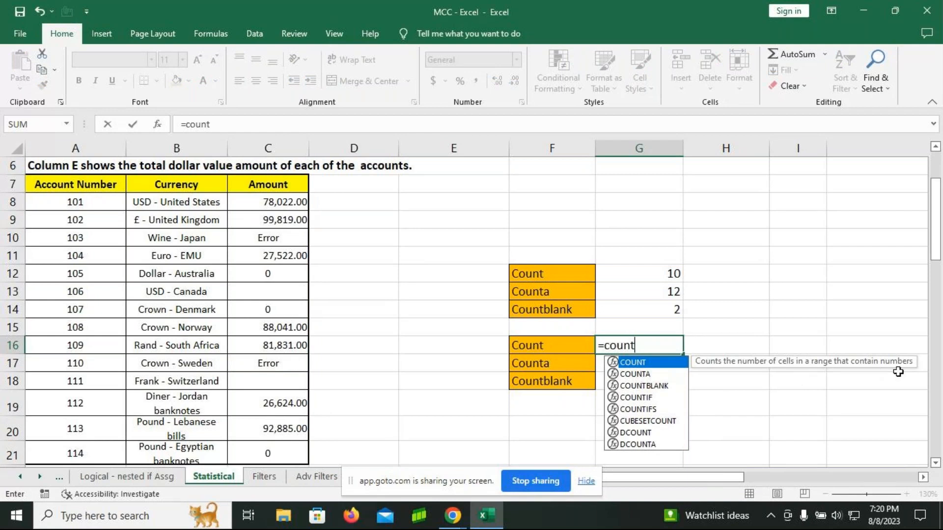
pyautogui.press('Tab')
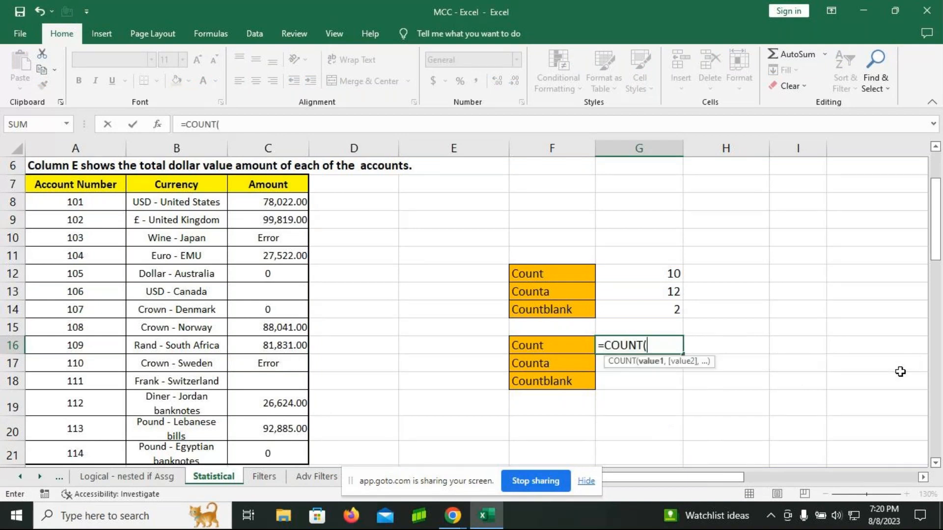
pyautogui.moveTo(275, 201); pyautogui.dragTo(294, 451)
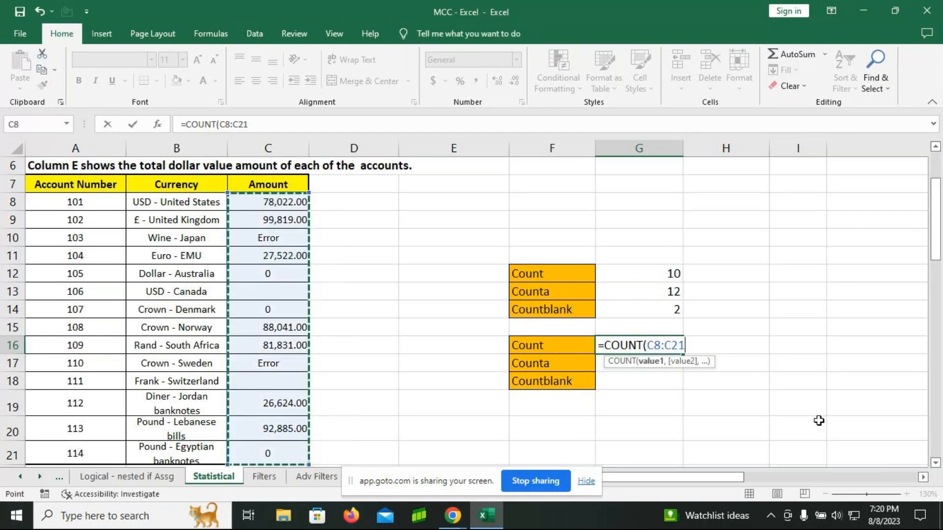
pyautogui.write(')')
pyautogui.press('Return')
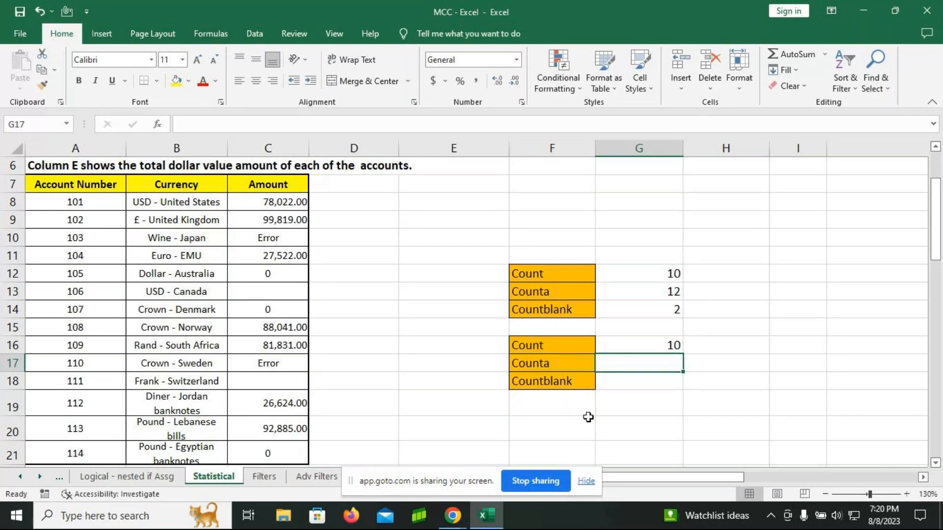
# Step: Enter a COUNTA formula in G17 that counts the non-empty cells in C8:C21
pyautogui.write('=cou')
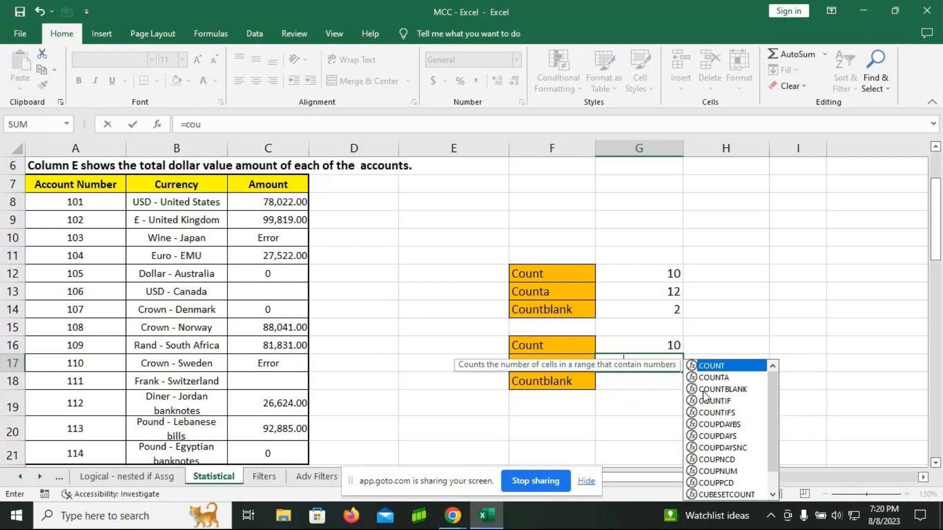
pyautogui.write('nta')
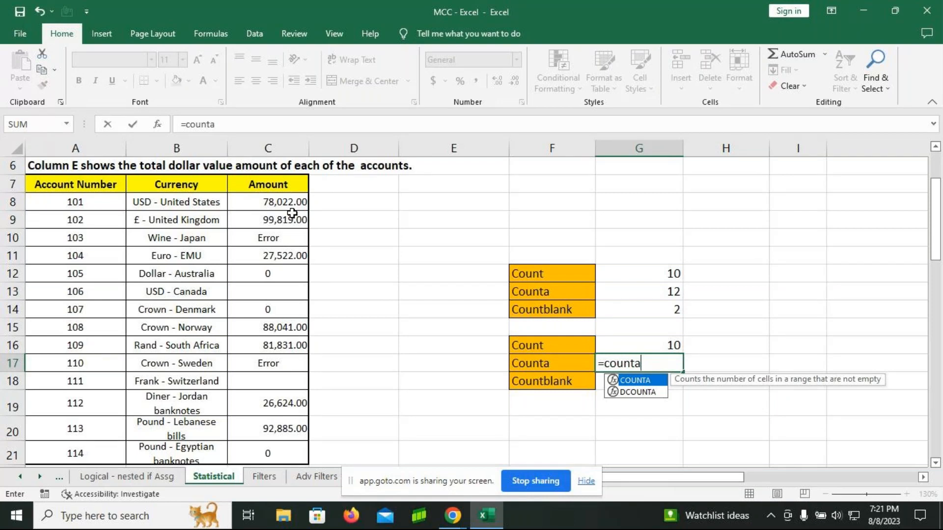
pyautogui.press('Tab')
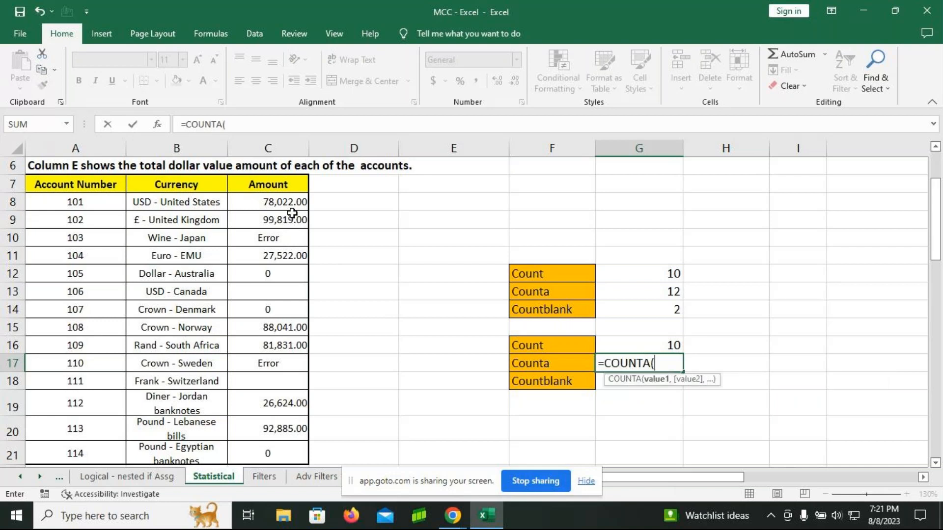
pyautogui.moveTo(285, 199); pyautogui.dragTo(282, 457)
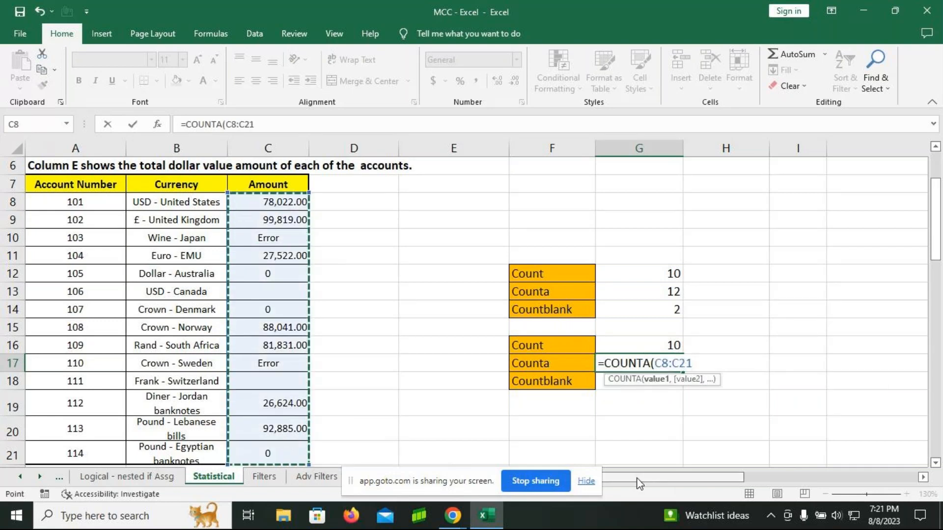
pyautogui.press('Return')
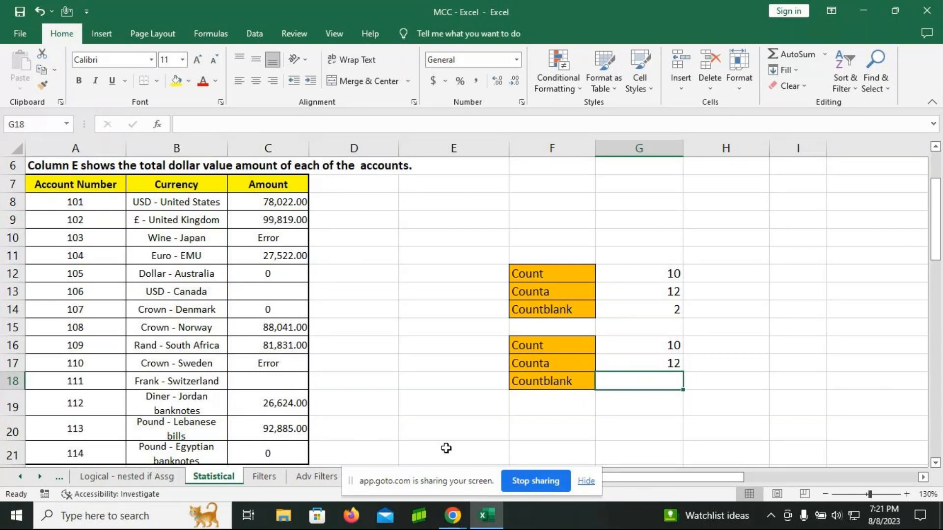
# Step: Enter a COUNTBLANK formula in G18 that counts the empty cells in C8:C21
pyautogui.write('=c')
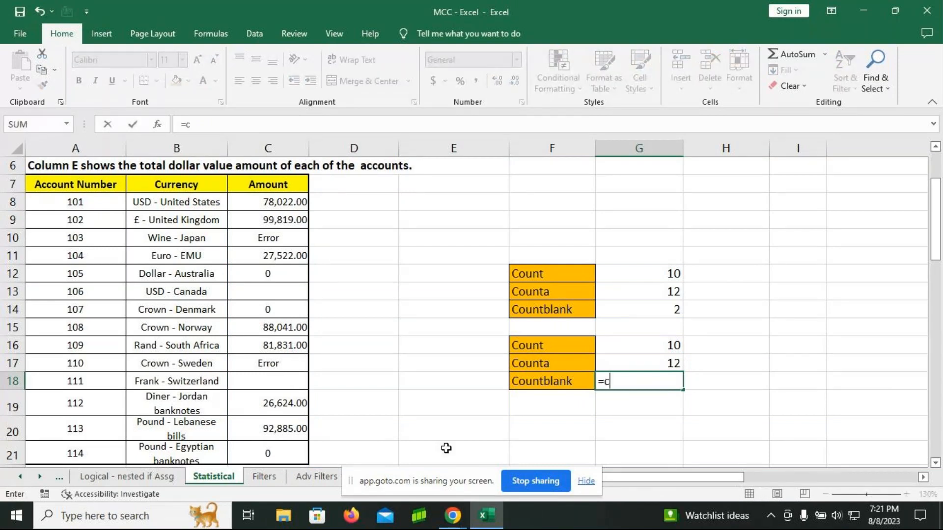
pyautogui.write('ountblank')
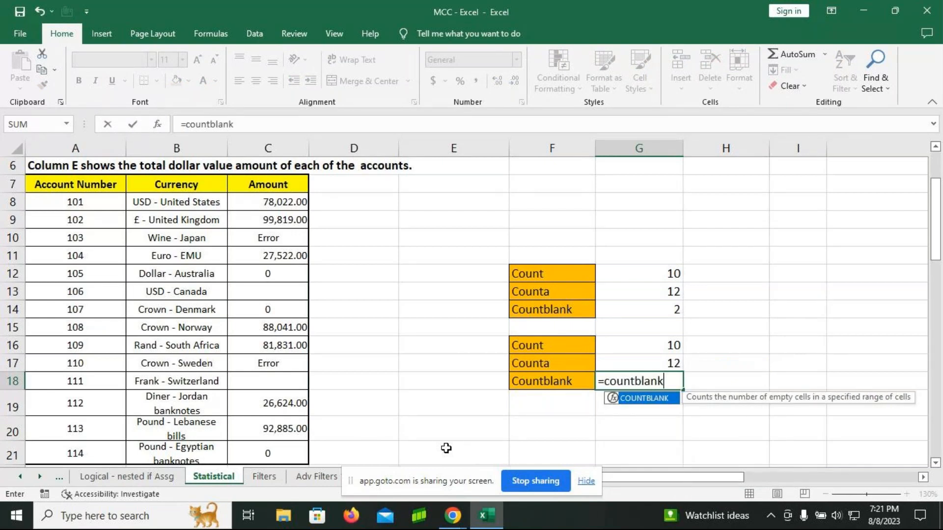
pyautogui.press('Tab')
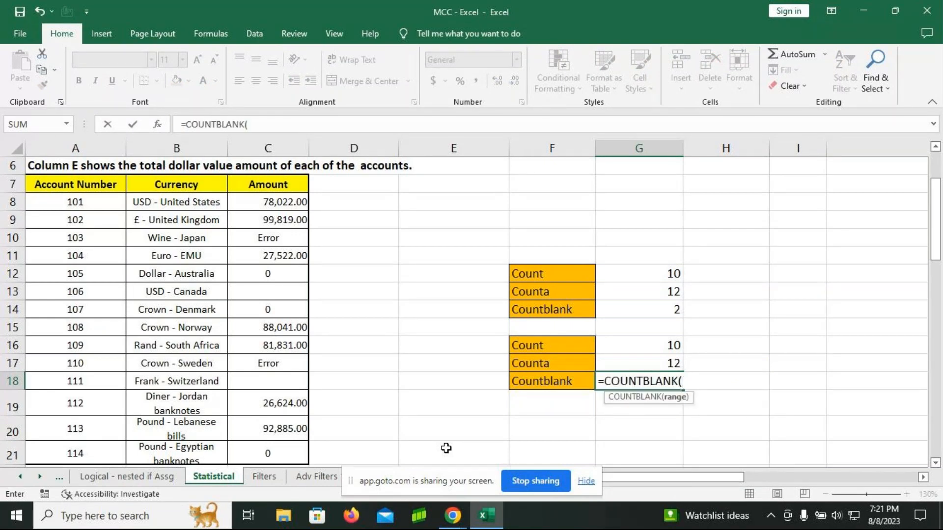
pyautogui.moveTo(292, 202); pyautogui.dragTo(275, 451)
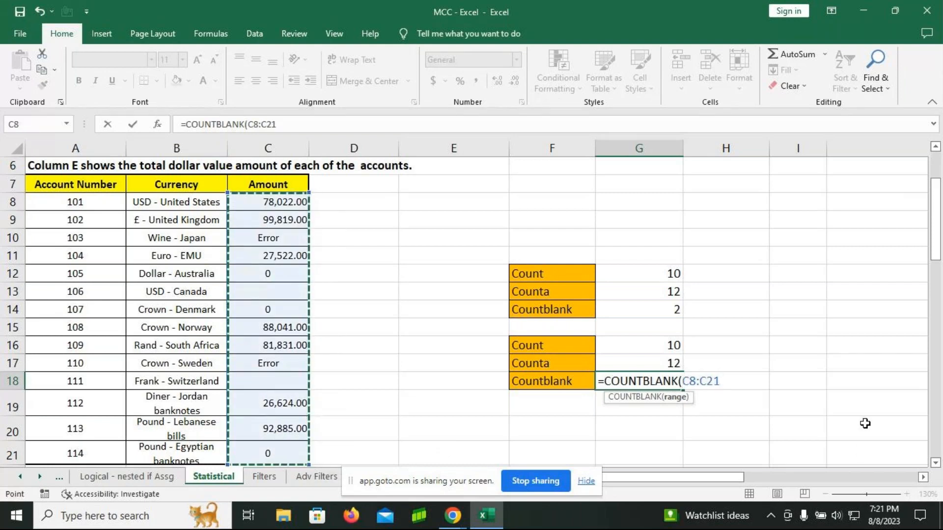
pyautogui.write(')')
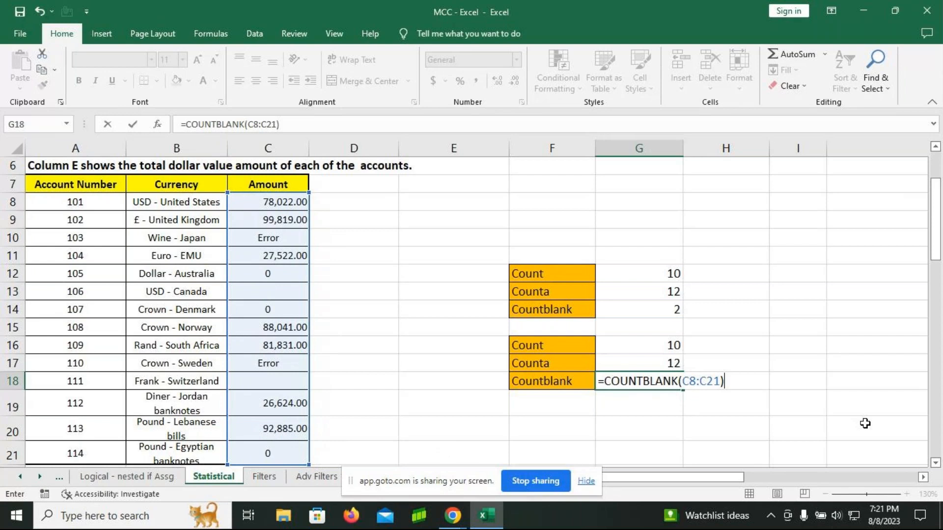
pyautogui.press('Return')
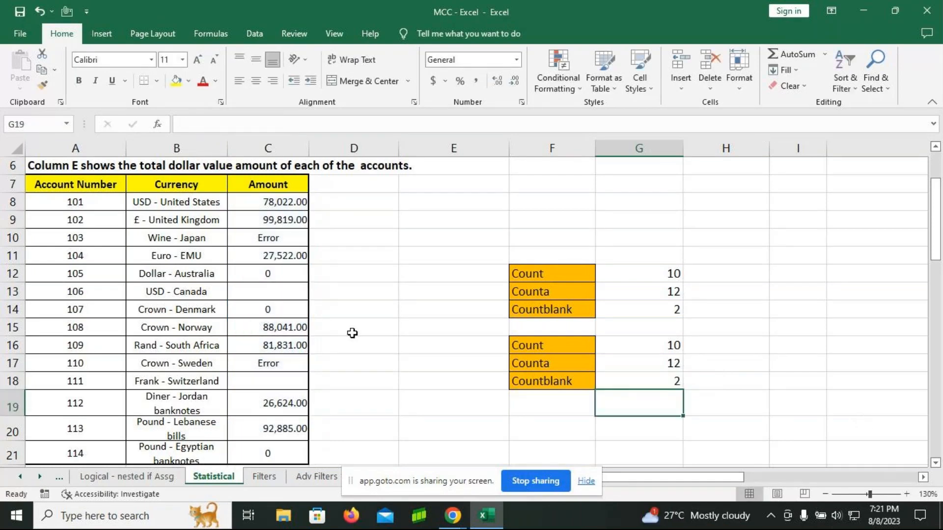
# Step: Examine the COUNTIF section, reading its definition, the exercise tables and the colours in B33:B40 that Exercise 1 asks about
pyautogui.scroll(-5, 352, 333)
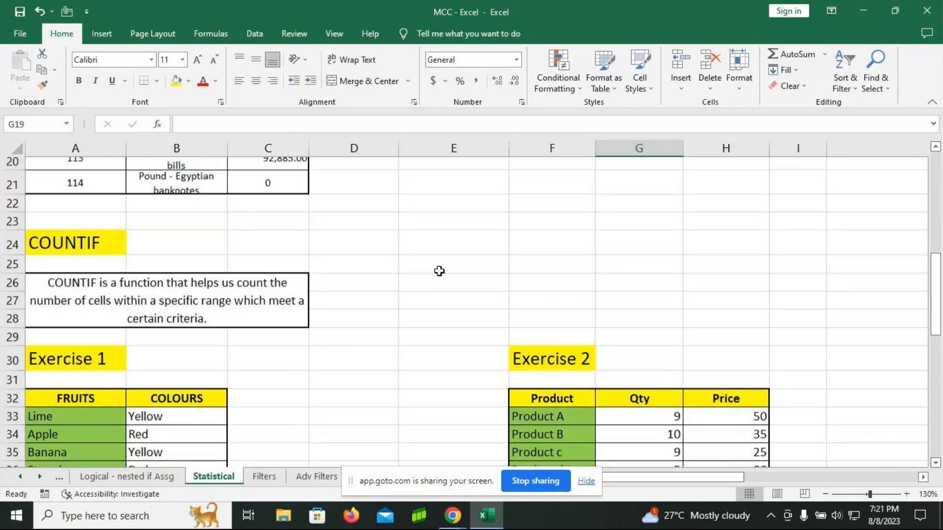
pyautogui.scroll(4, 439, 271)
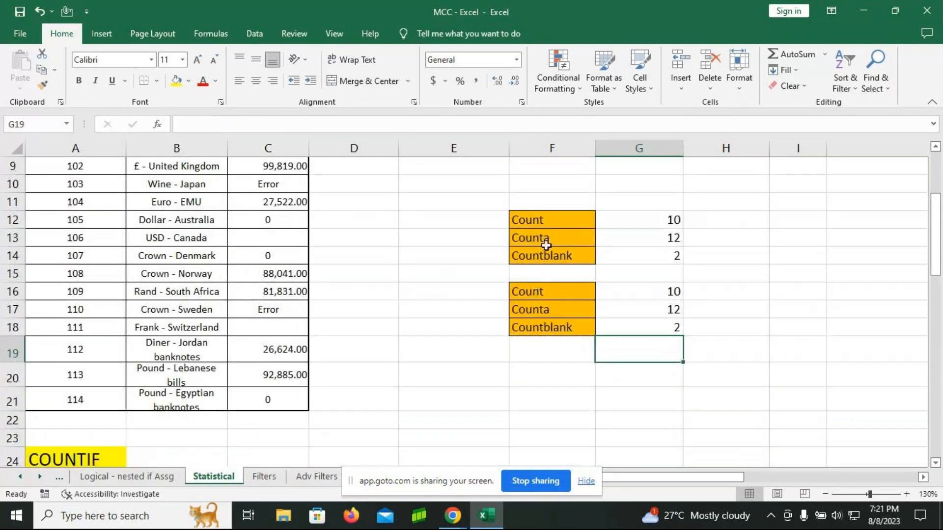
pyautogui.click(528, 295)
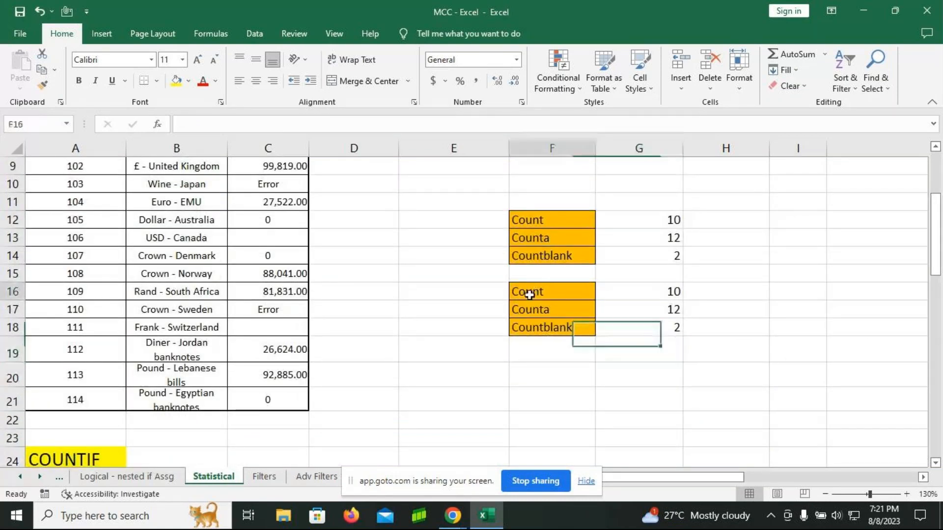
pyautogui.scroll(-3, 387, 382)
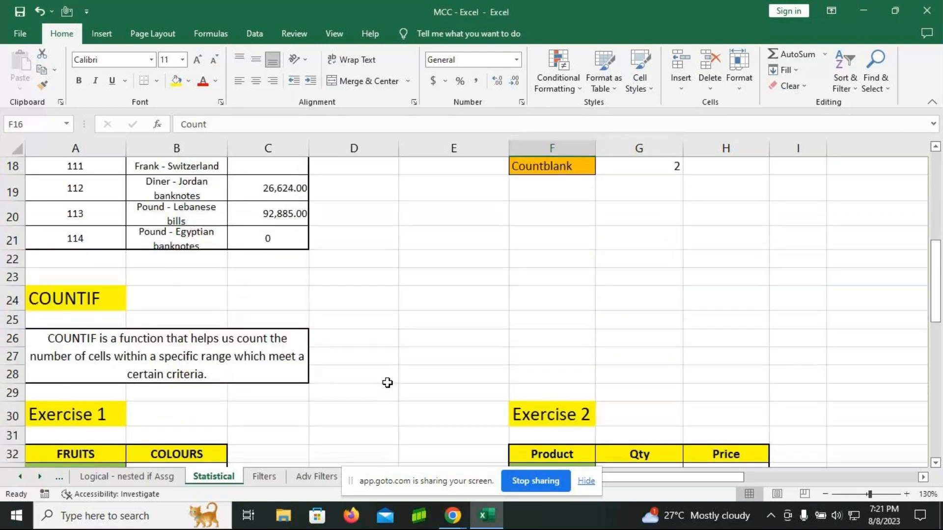
pyautogui.scroll(-1, 387, 383)
pyautogui.scroll(-2, 388, 382)
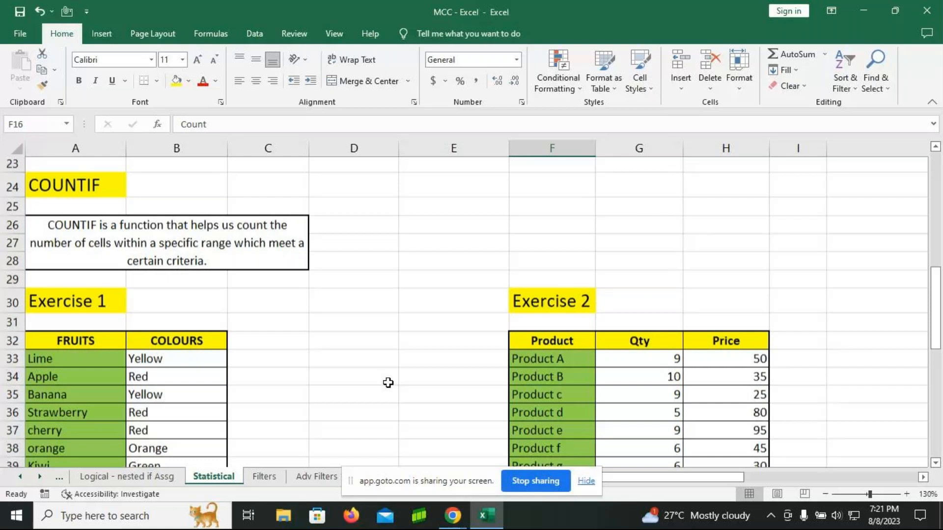
pyautogui.scroll(-1, 388, 383)
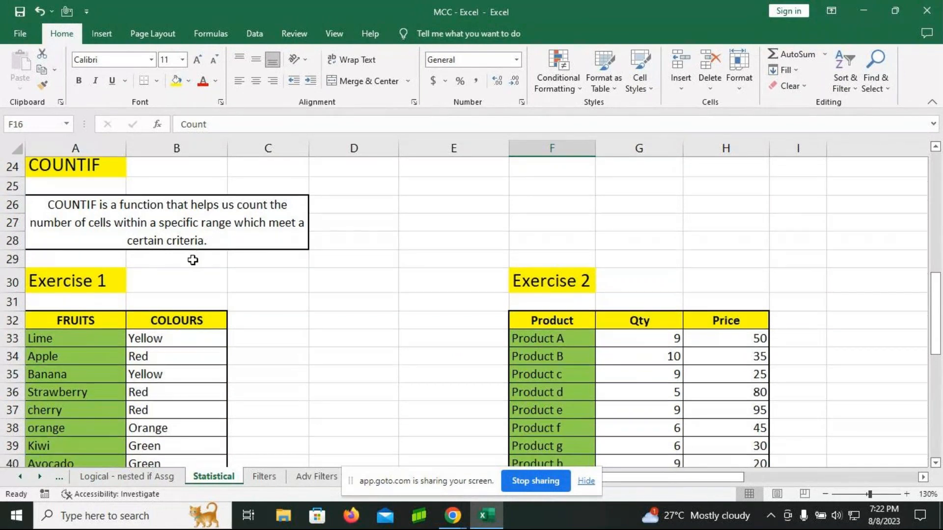
pyautogui.scroll(-1, 195, 260)
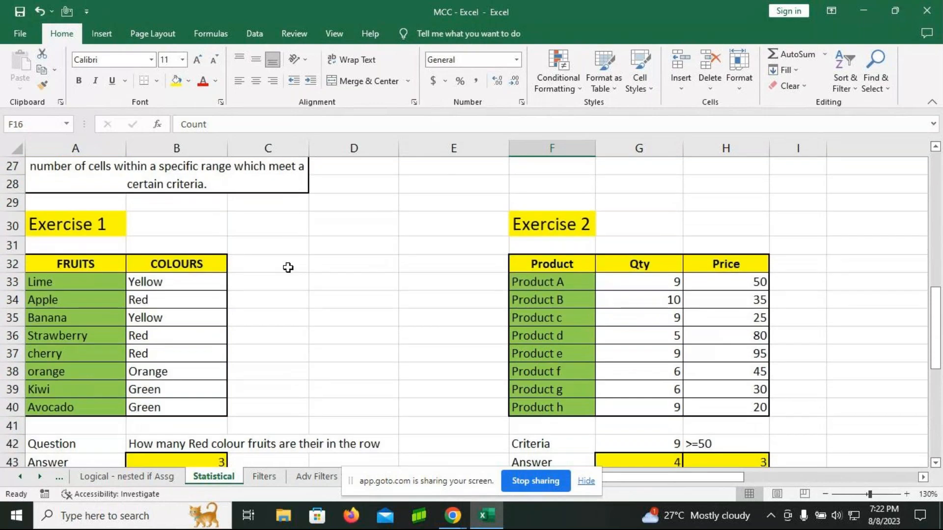
pyautogui.scroll(-1, 288, 267)
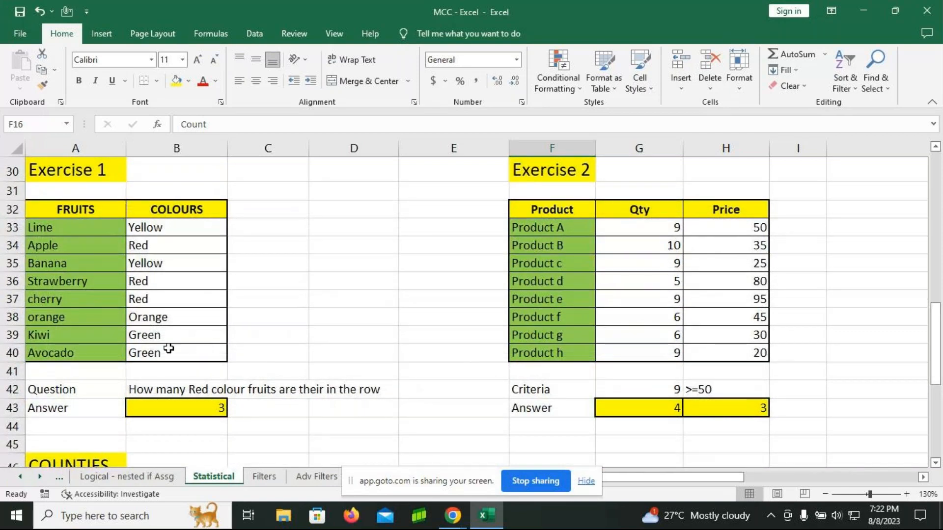
pyautogui.click(169, 231)
pyautogui.moveTo(169, 232); pyautogui.dragTo(177, 352)
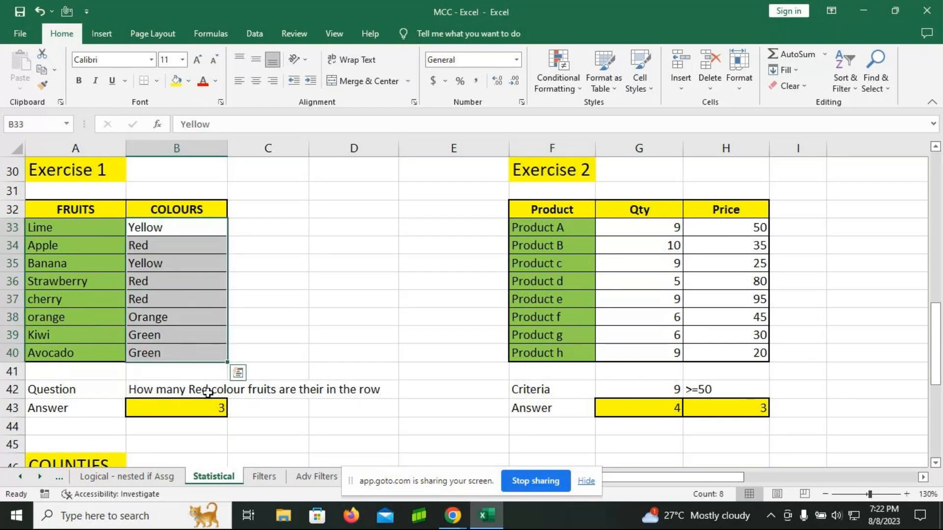
# Step: Enter a COUNTIF formula in B44 that counts the "Red" cells in B33:B40
pyautogui.click(184, 423)
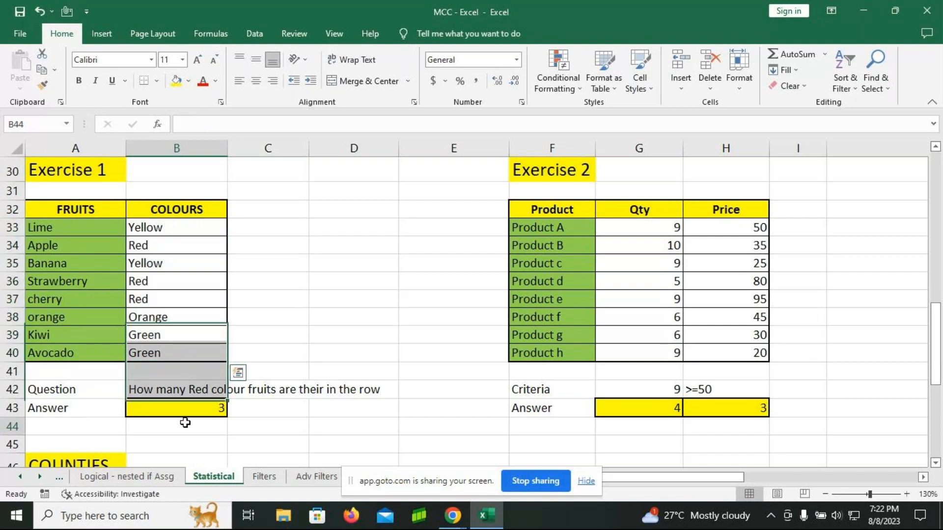
pyautogui.write('=')
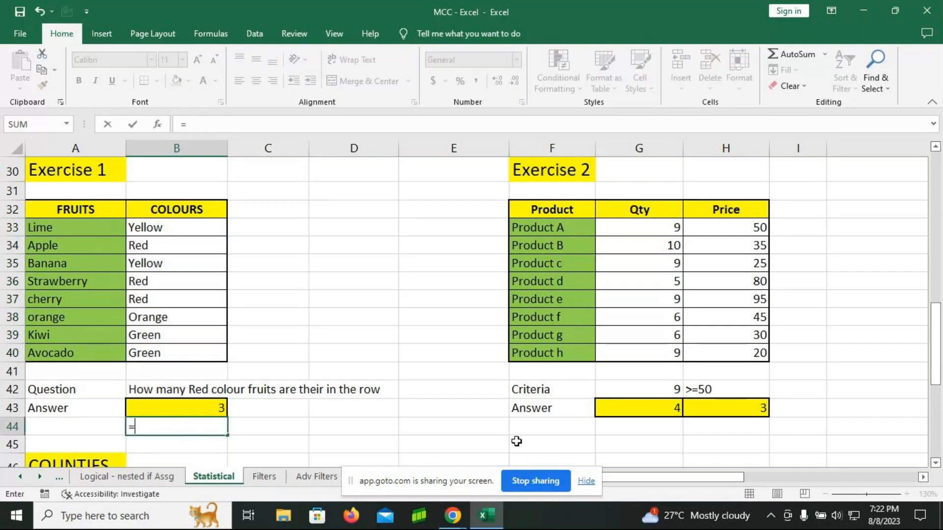
pyautogui.write('countif')
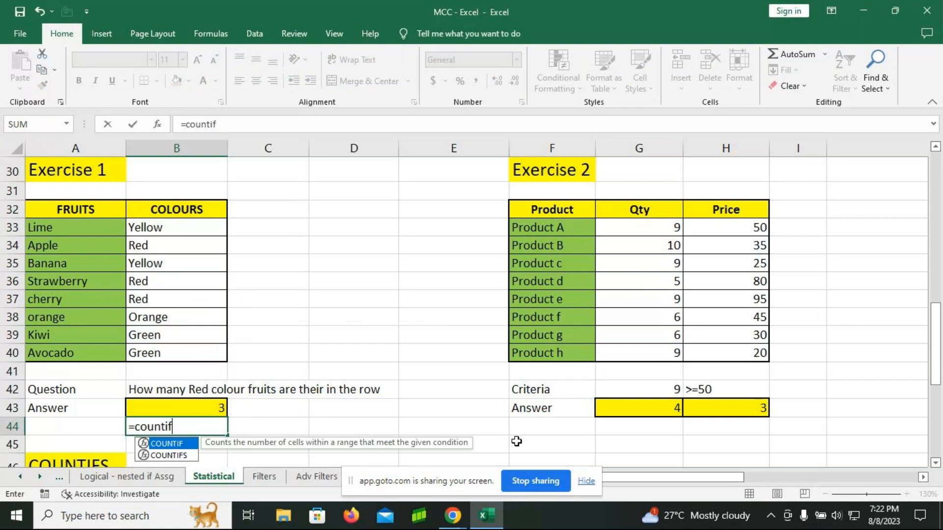
pyautogui.press('Tab')
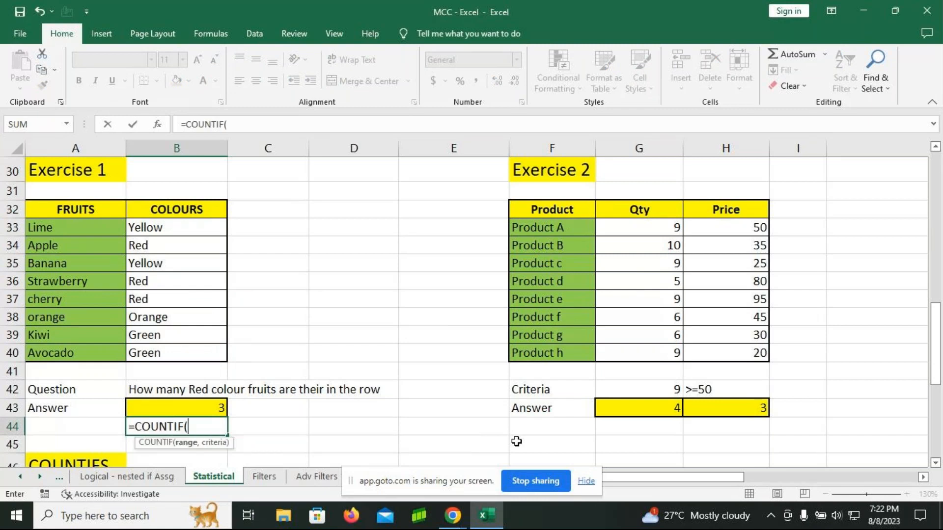
pyautogui.moveTo(164, 223); pyautogui.dragTo(173, 354)
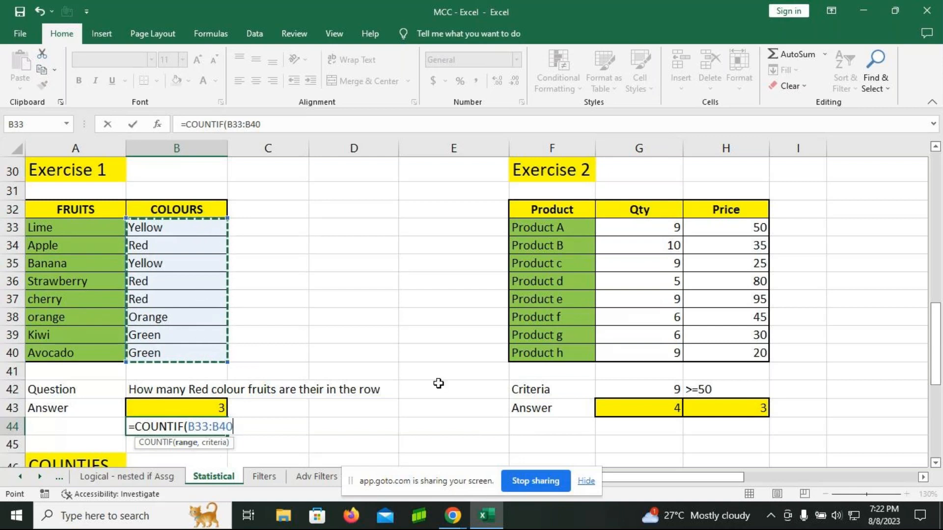
pyautogui.write(',')
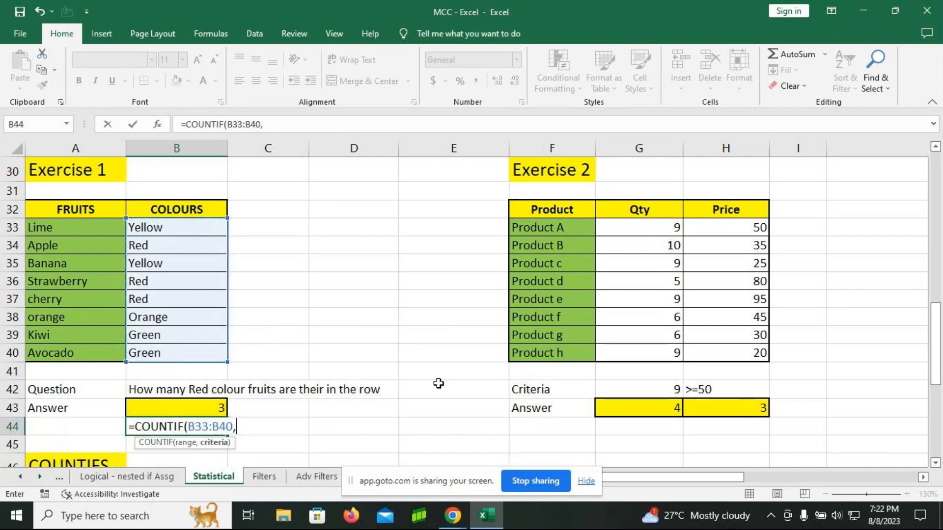
pyautogui.write('"Re')
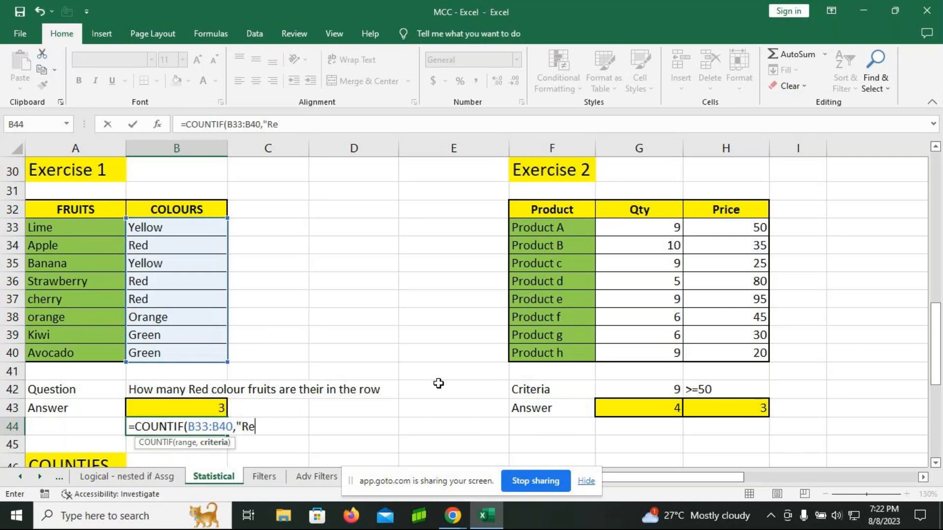
pyautogui.write('d")')
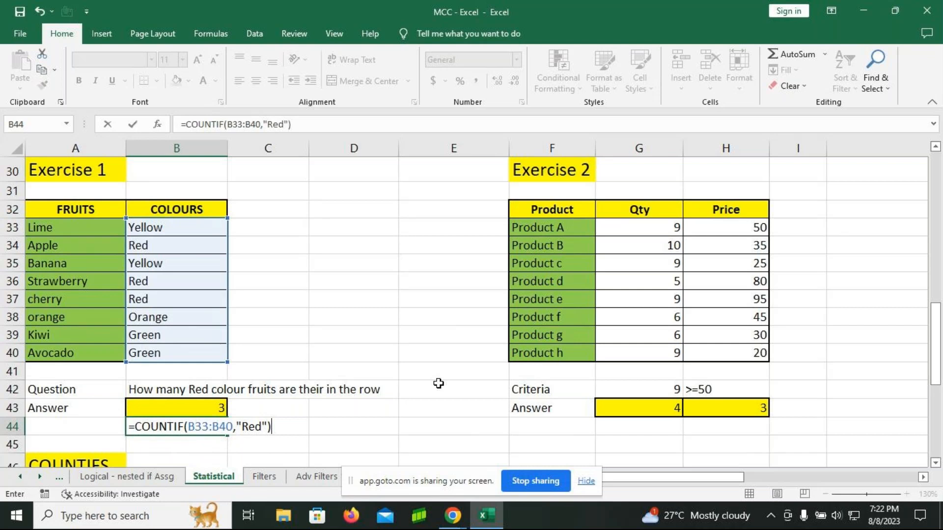
pyautogui.press('Return')
# Step: Change the criterion of the COUNTIF formula in B44 to "Green"
pyautogui.press('Up')
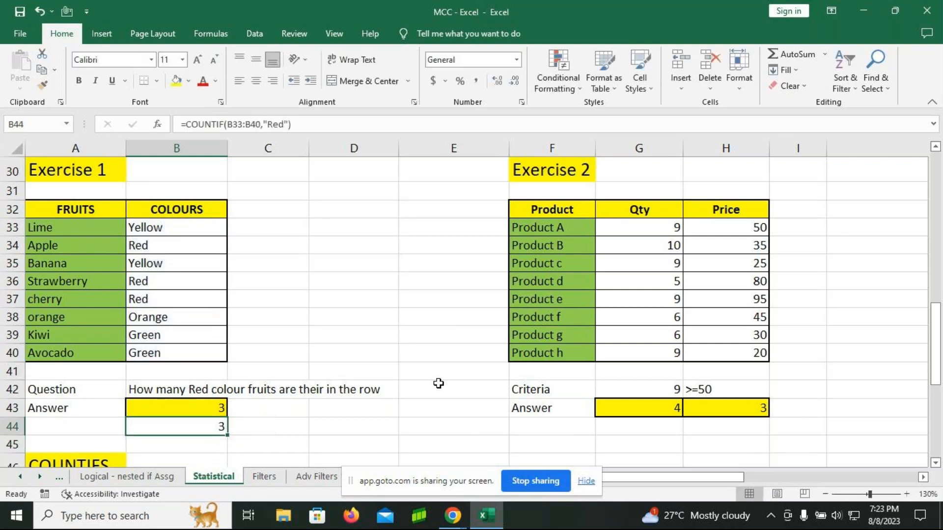
pyautogui.press('F2')
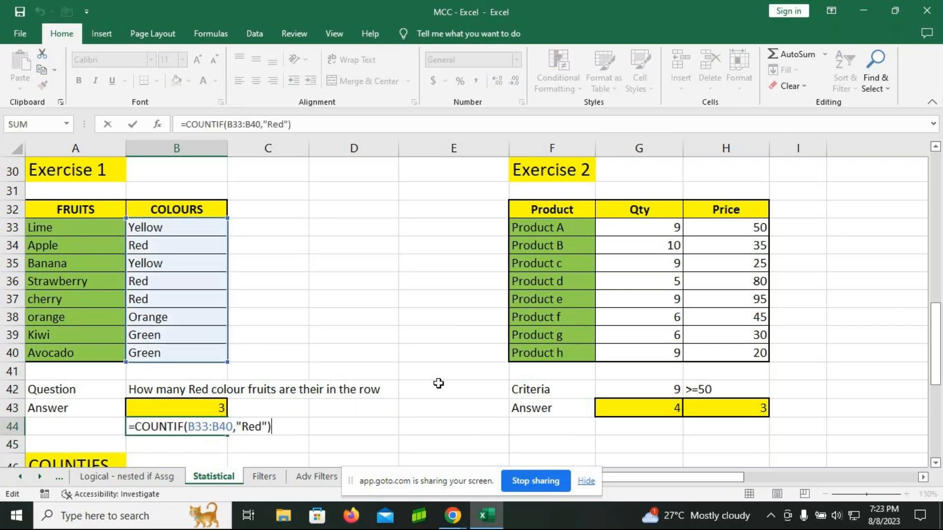
pyautogui.click(262, 426)
pyautogui.moveTo(453, 515)
pyautogui.press('BackSpace')
pyautogui.press('BackSpace')
pyautogui.press('Left')
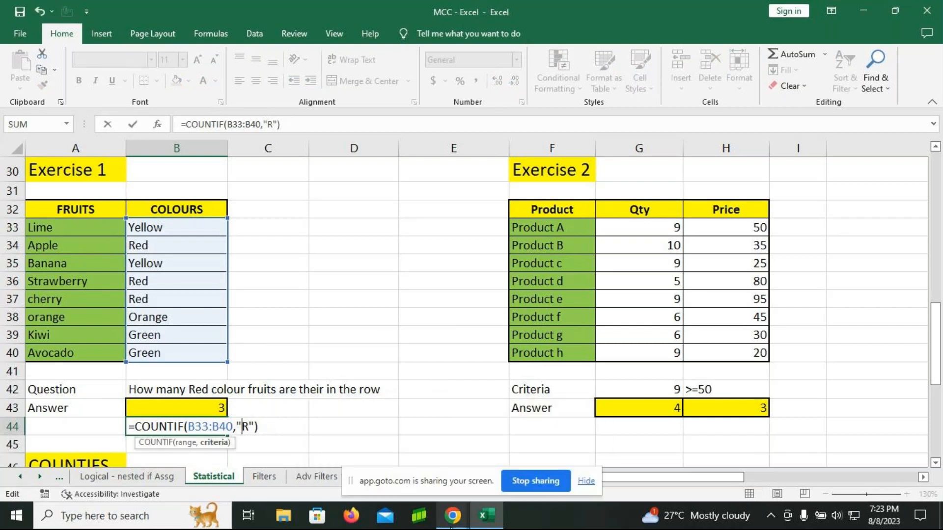
pyautogui.press('Delete')
pyautogui.write('Gree')
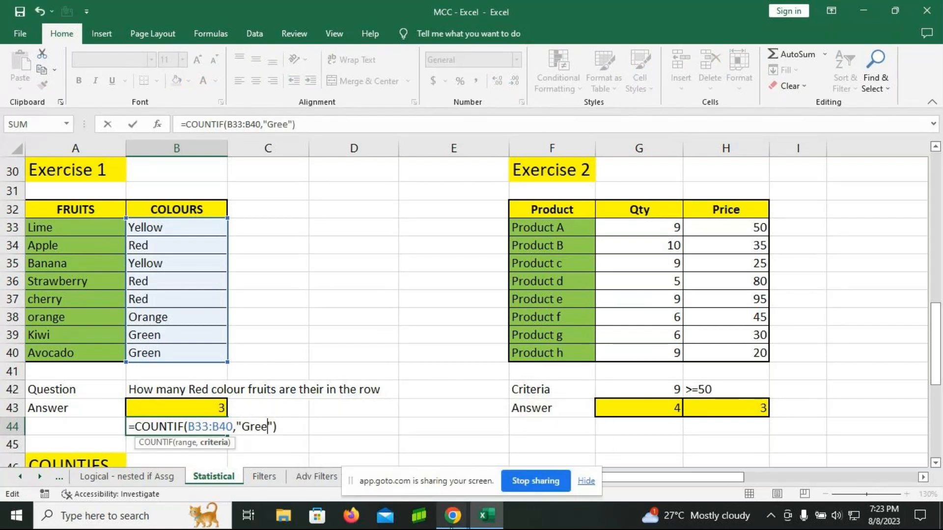
pyautogui.write('n')
pyautogui.press('Return')
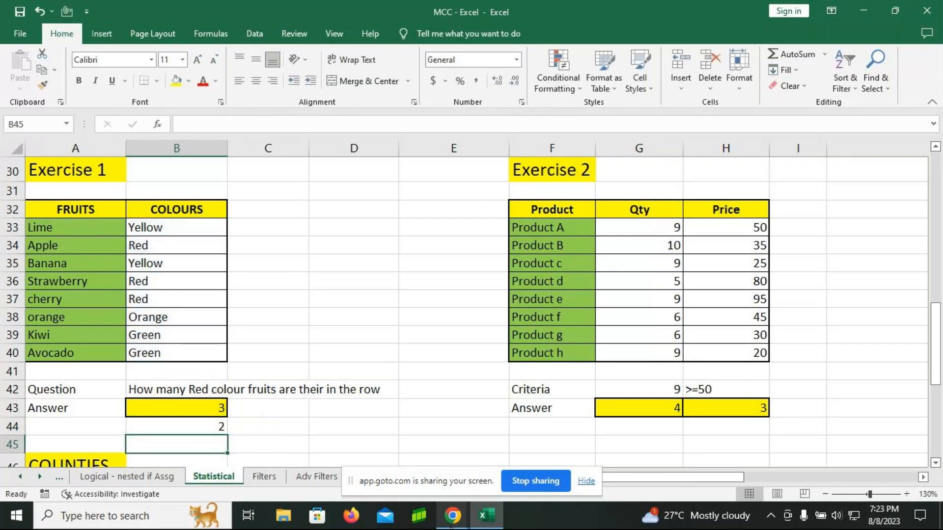
# Step: Change the criterion of the COUNTIF formula in B44 to "Orange"
pyautogui.press('Up')
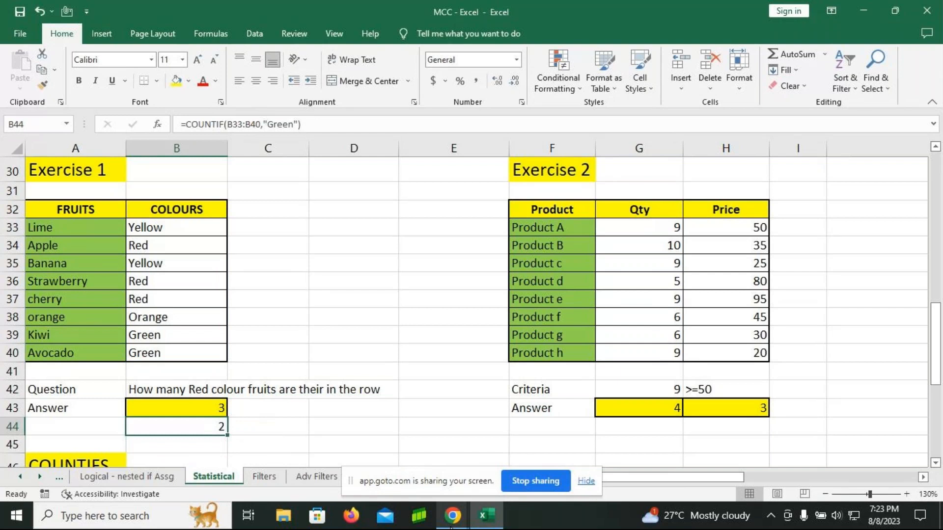
pyautogui.press('F2')
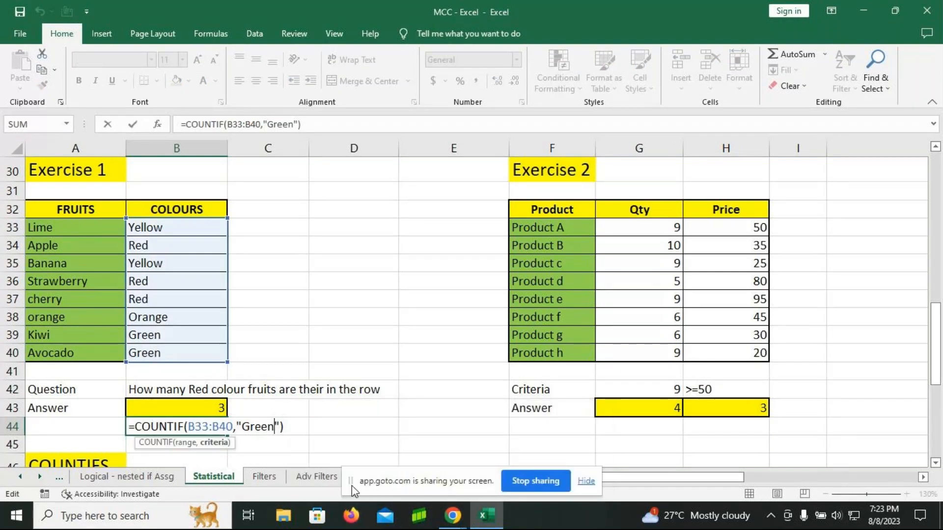
pyautogui.press('BackSpace')
pyautogui.press('BackSpace')
pyautogui.press('BackSpace')
pyautogui.press('BackSpace')
pyautogui.press('BackSpace')
pyautogui.write('Orange')
pyautogui.press('Return')
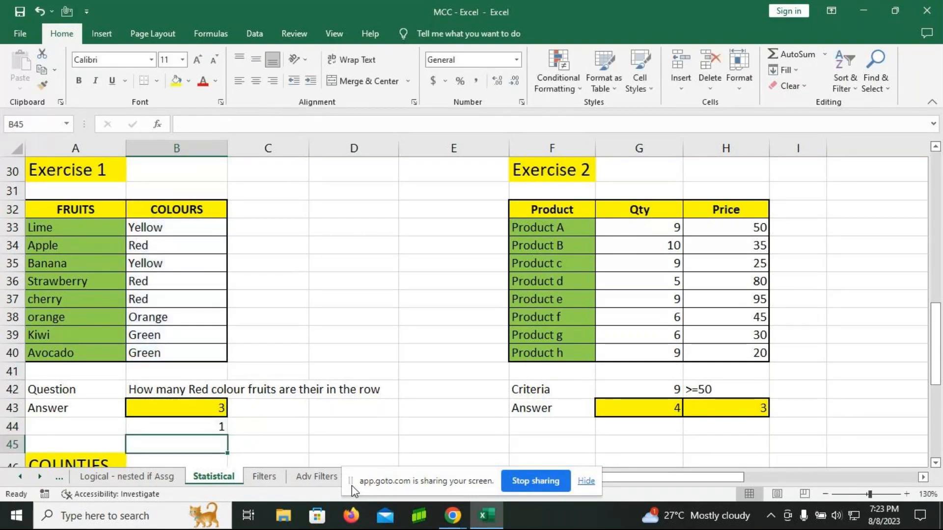
# Step: Clear B44 and enter a new COUNTIF formula there that counts the "Green" cells in B33:B40
pyautogui.press('Up')
pyautogui.press('Delete')
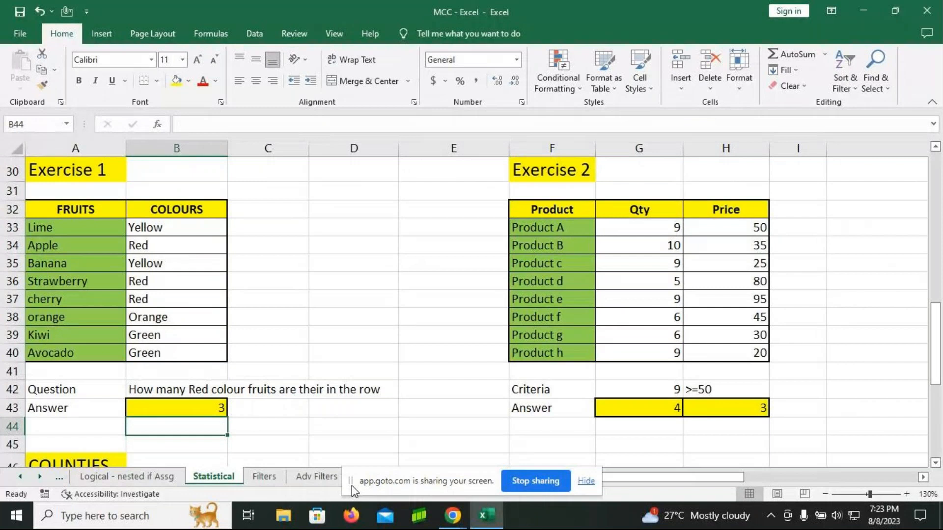
pyautogui.write('=c')
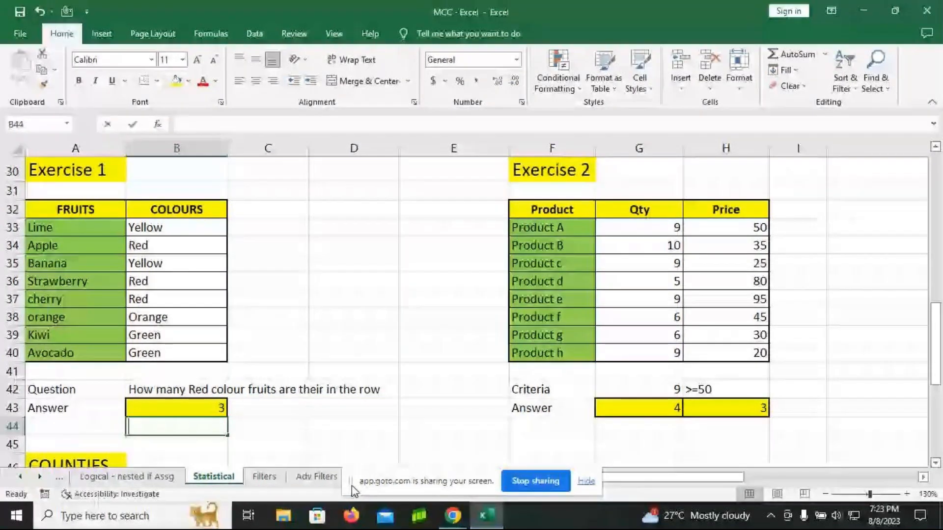
pyautogui.write('ountif')
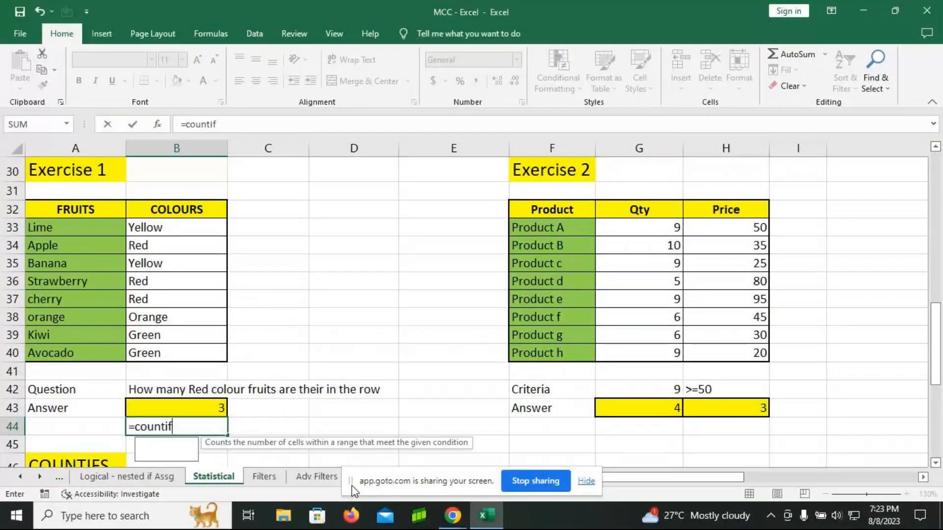
pyautogui.press('Tab')
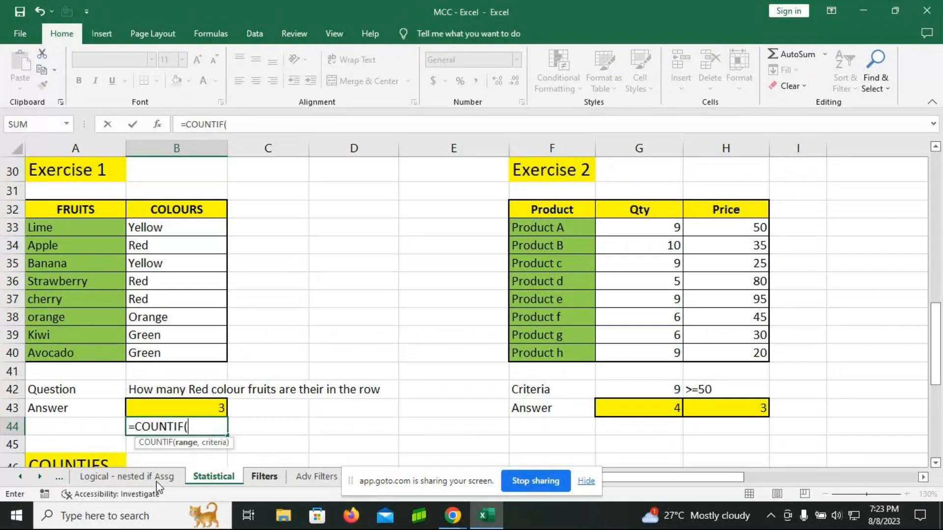
pyautogui.moveTo(189, 229); pyautogui.dragTo(202, 349)
pyautogui.write(',')
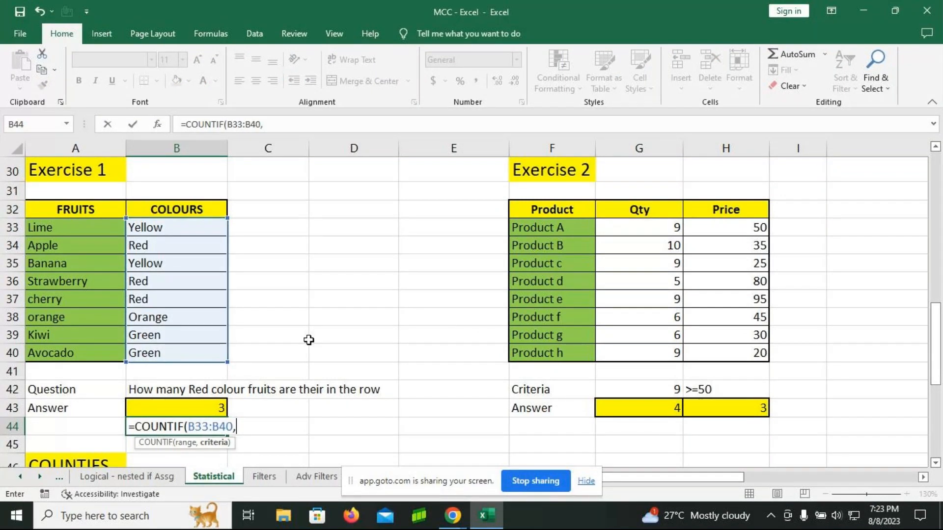
pyautogui.write('"Green')
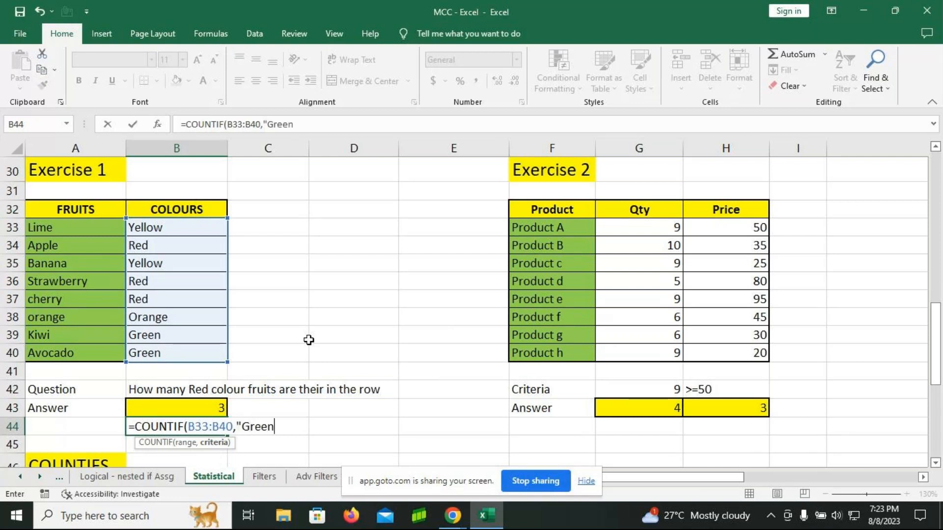
pyautogui.write('")')
pyautogui.press('Return')
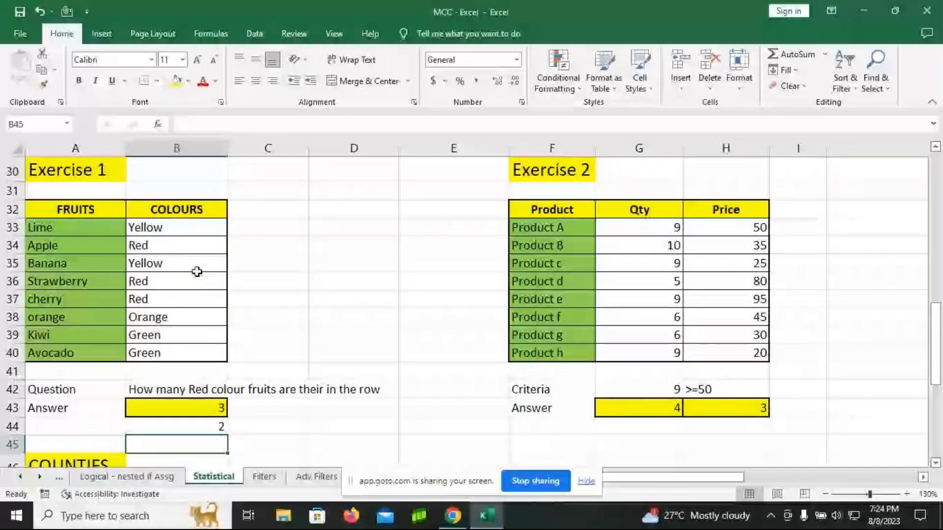
pyautogui.click(922, 479)
pyautogui.click(923, 479)
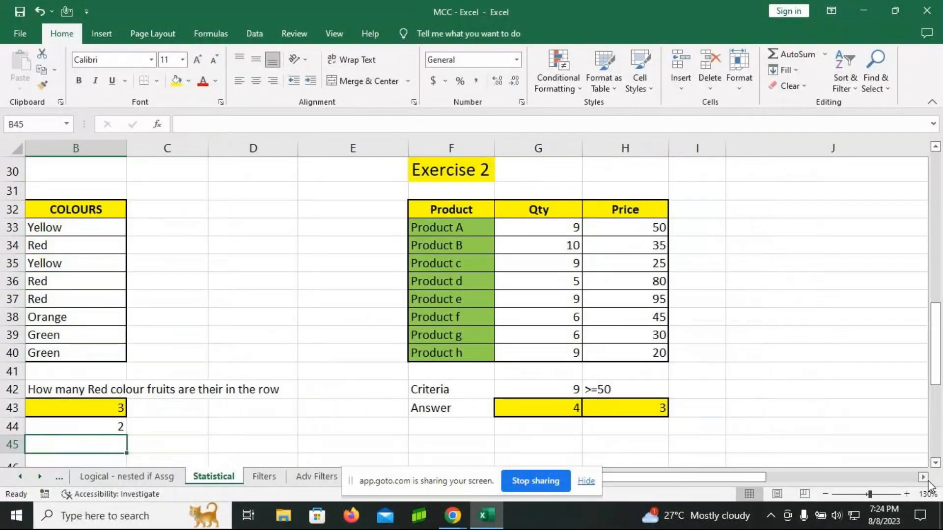
pyautogui.moveTo(774, 479); pyautogui.dragTo(736, 478)
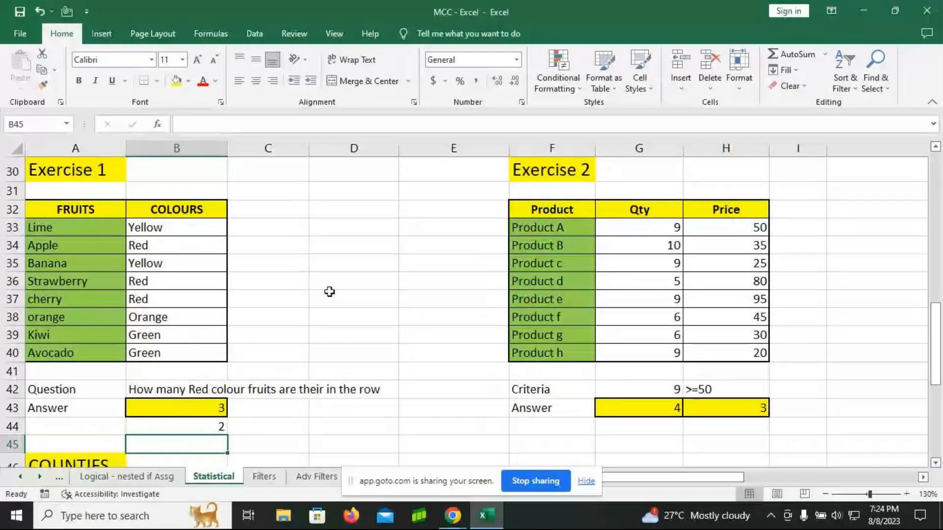
# Step: Enter a COUNTIF formula in G44 that counts the quantities in G33:G40 matching the criterion in G42
pyautogui.click(923, 477)
pyautogui.click(923, 477)
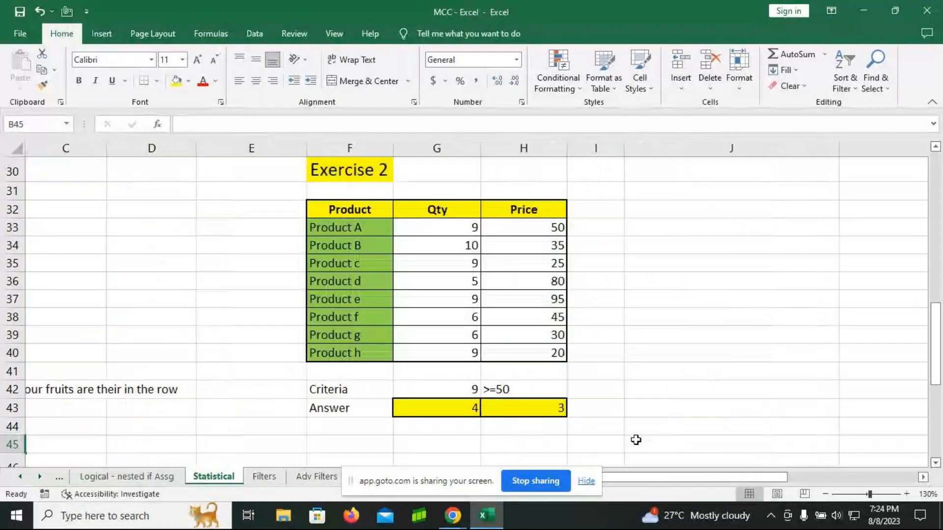
pyautogui.click(415, 406)
pyautogui.click(414, 389)
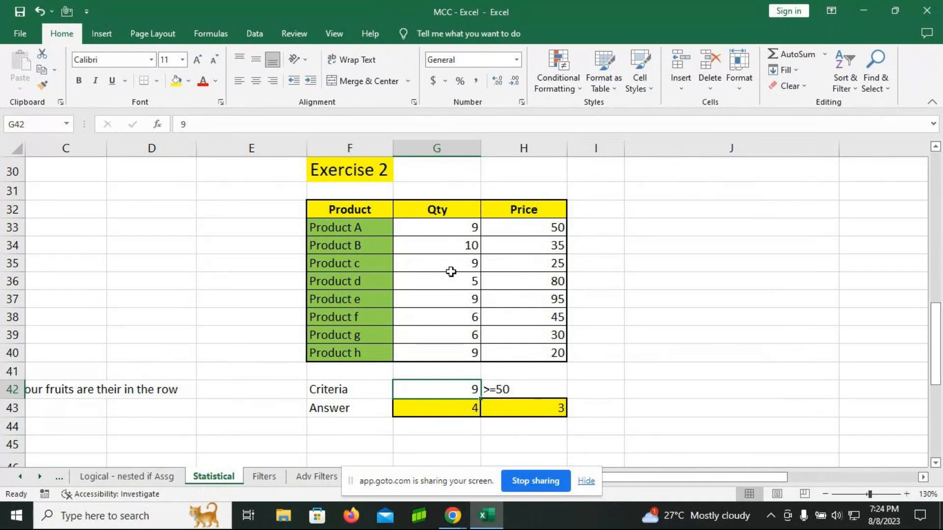
pyautogui.press('Return')
pyautogui.press('Return')
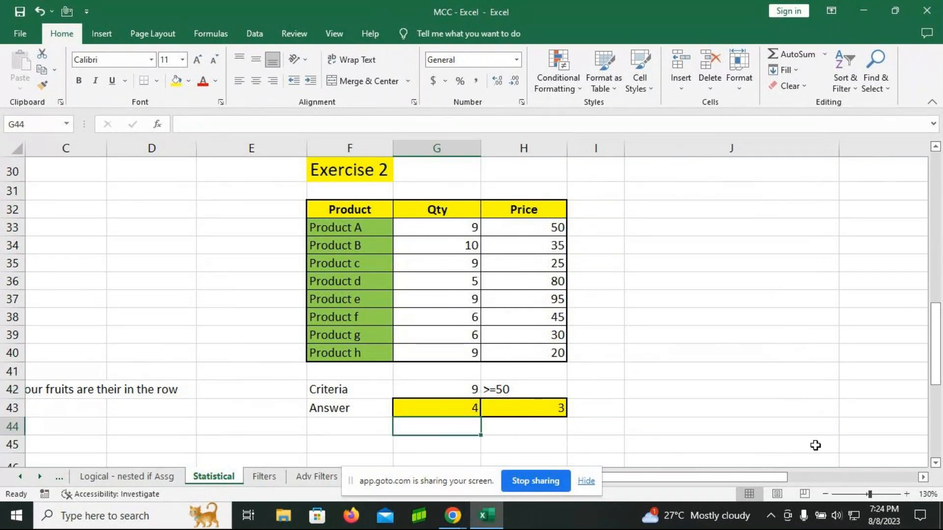
pyautogui.write('=countif')
pyautogui.press('Tab')
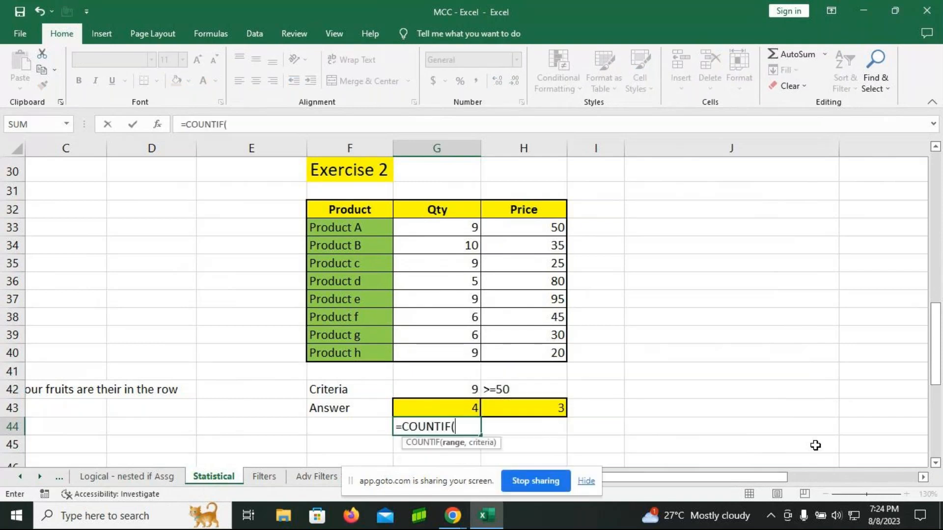
pyautogui.moveTo(447, 232); pyautogui.dragTo(451, 346)
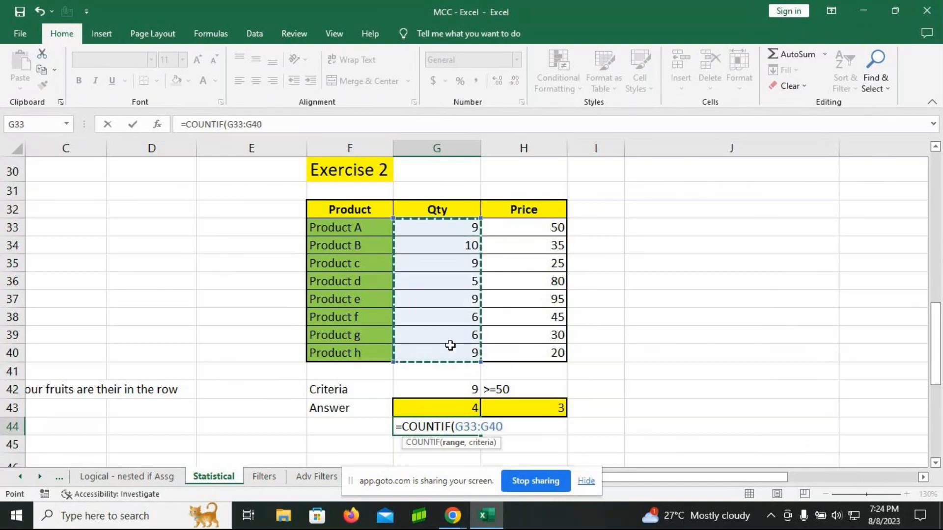
pyautogui.write(',')
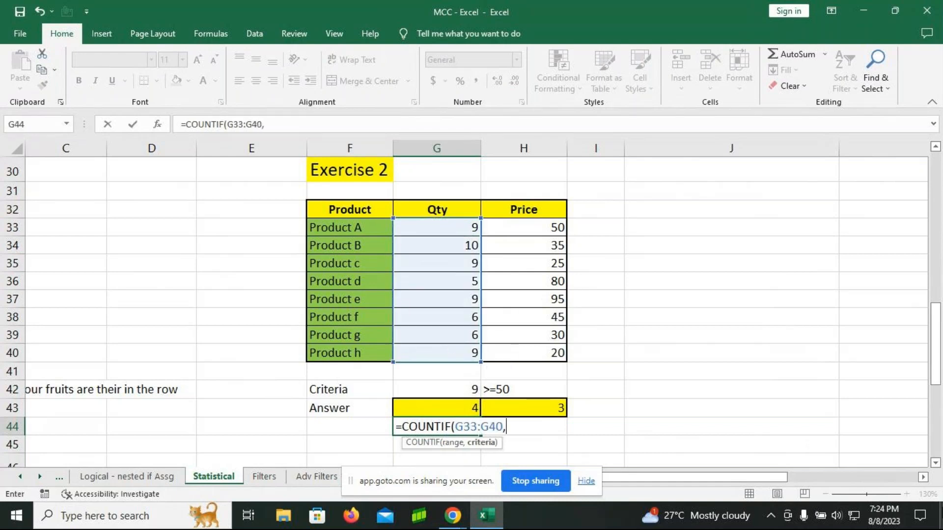
pyautogui.write('"')
pyautogui.press('BackSpace')
pyautogui.click(431, 389)
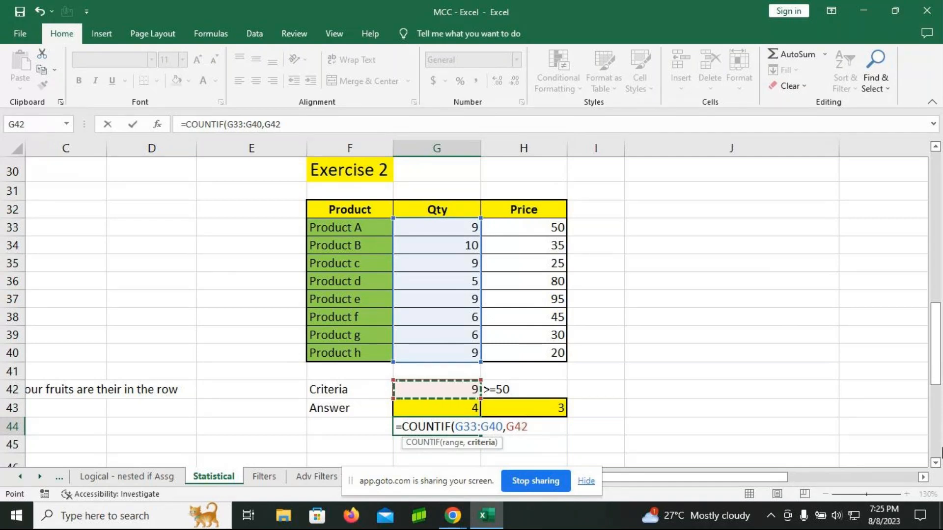
pyautogui.write(')')
pyautogui.press('Return')
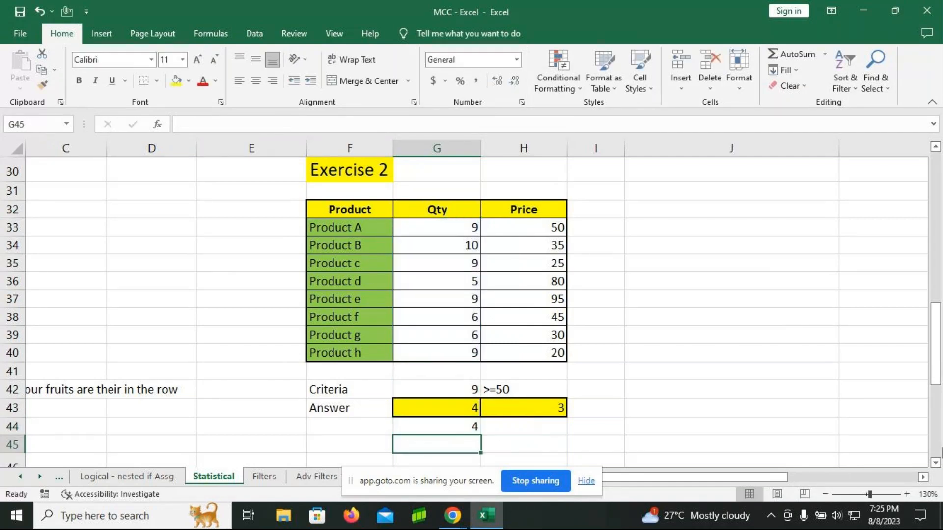
# Step: Select the Exercise 2 quantities in G33:G40 to review which ones match the criterion
pyautogui.click(469, 229)
pyautogui.moveTo(470, 236); pyautogui.dragTo(467, 339)
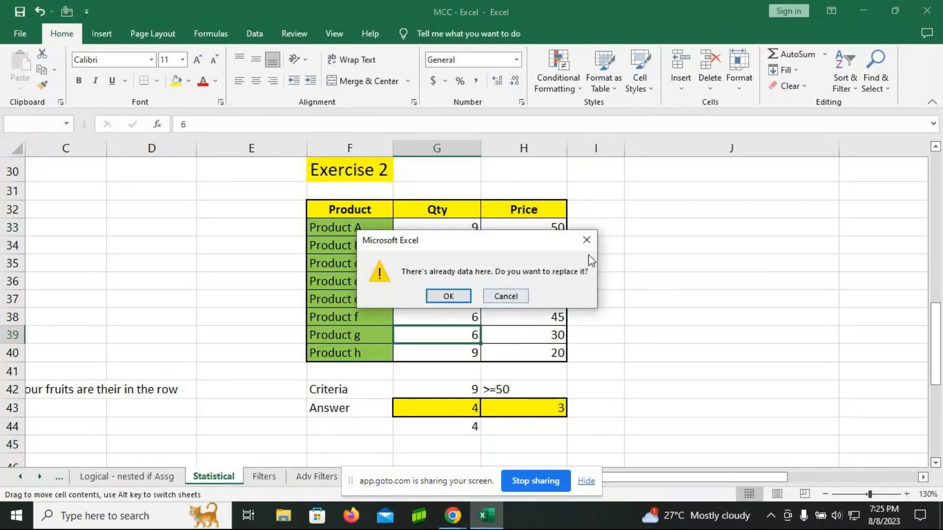
pyautogui.click(586, 240)
pyautogui.moveTo(448, 232); pyautogui.dragTo(467, 352)
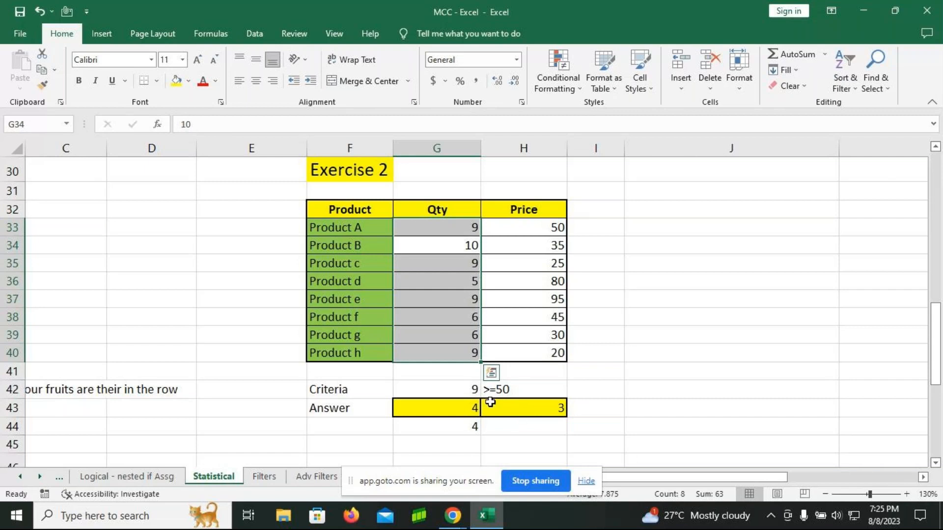
# Step: Set the quantity criterion in G42 to 10 and change Product h's quantity in G40 to 10
pyautogui.click(462, 392)
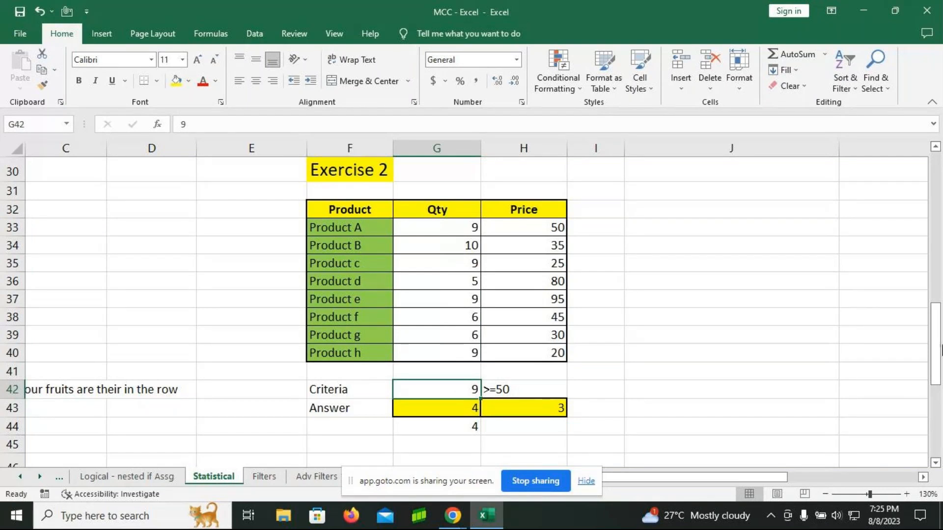
pyautogui.write('10')
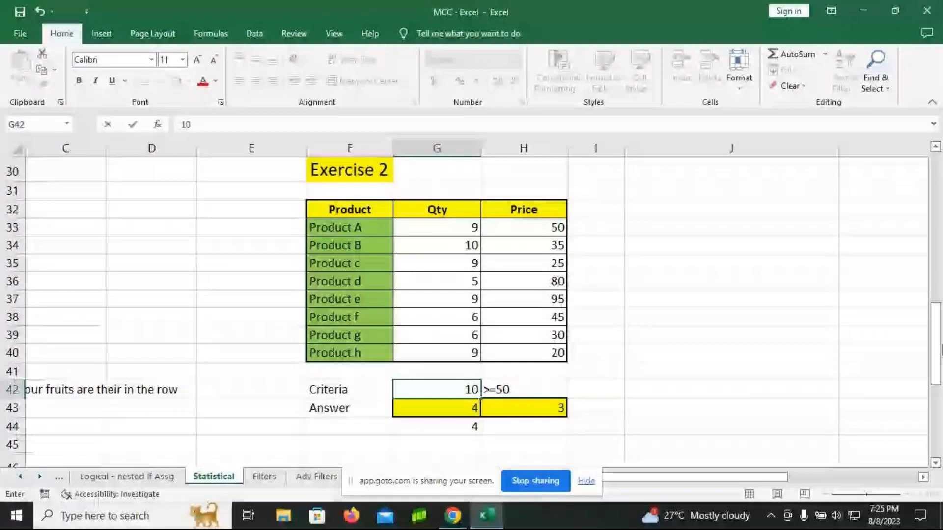
pyautogui.press('Return')
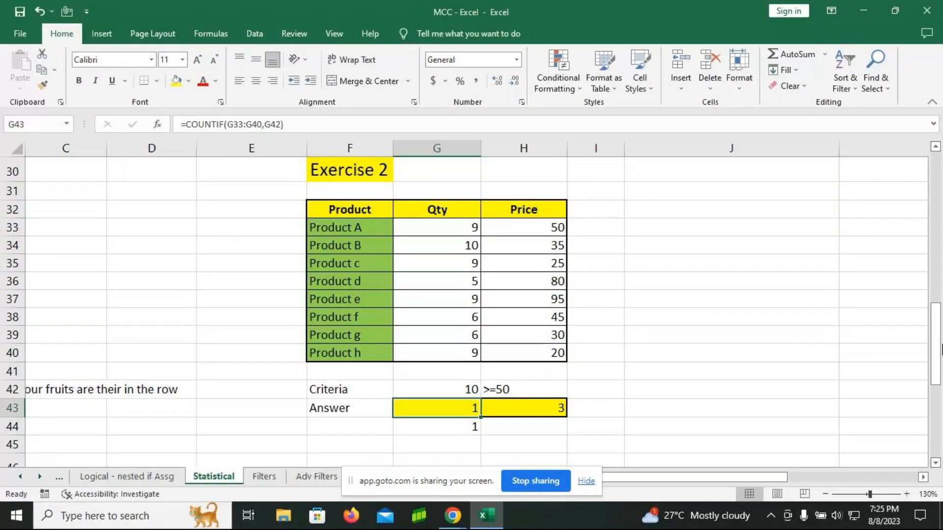
pyautogui.click(437, 354)
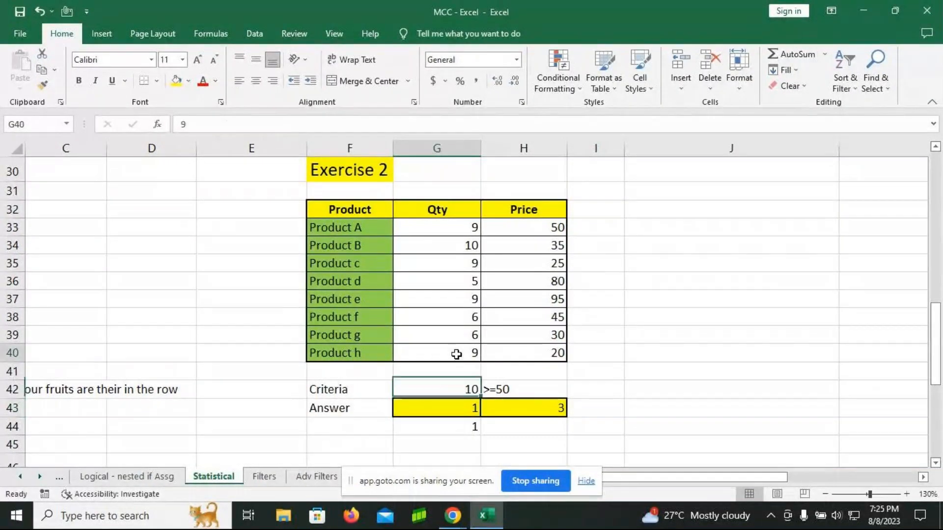
pyautogui.write('10')
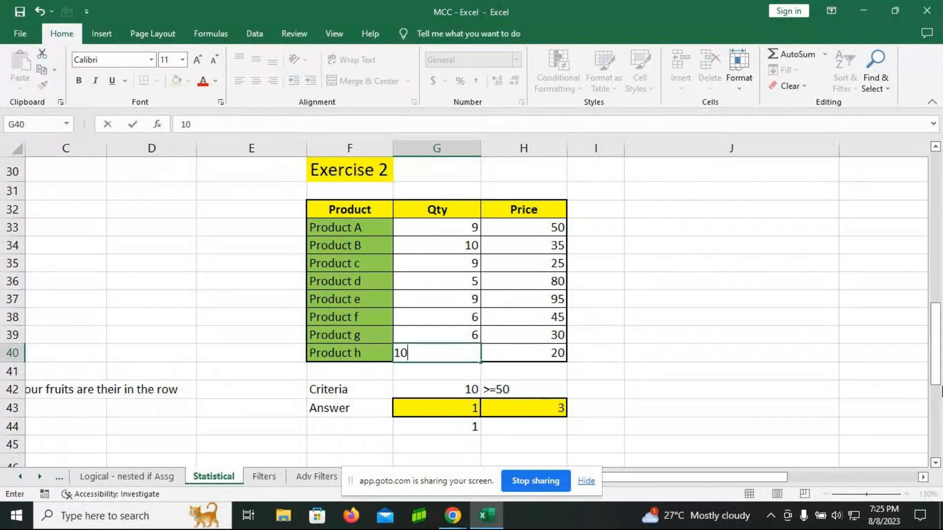
pyautogui.press('Return')
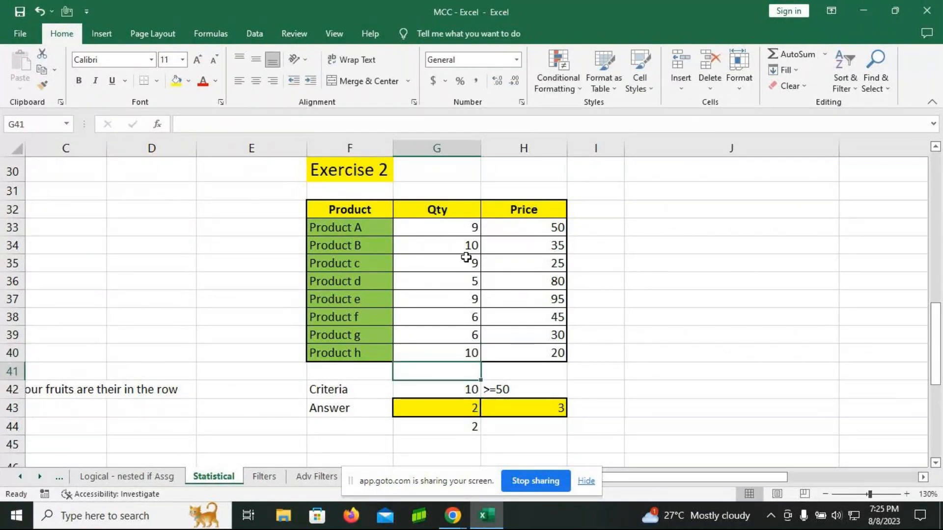
# Step: Set the quantity criterion in G42 to 6
pyautogui.click(448, 389)
pyautogui.write('10')
pyautogui.press('BackSpace')
pyautogui.press('BackSpace')
pyautogui.write('6')
pyautogui.press('Return')
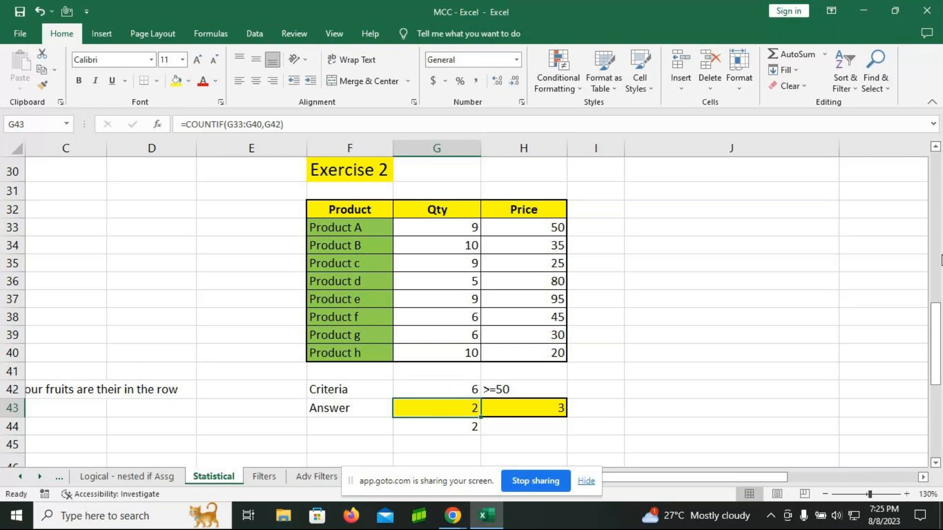
# Step: Set the quantity criterion in G42 to 5 and change Product h's quantity in G40 to 5
pyautogui.press('Up')
pyautogui.write('5')
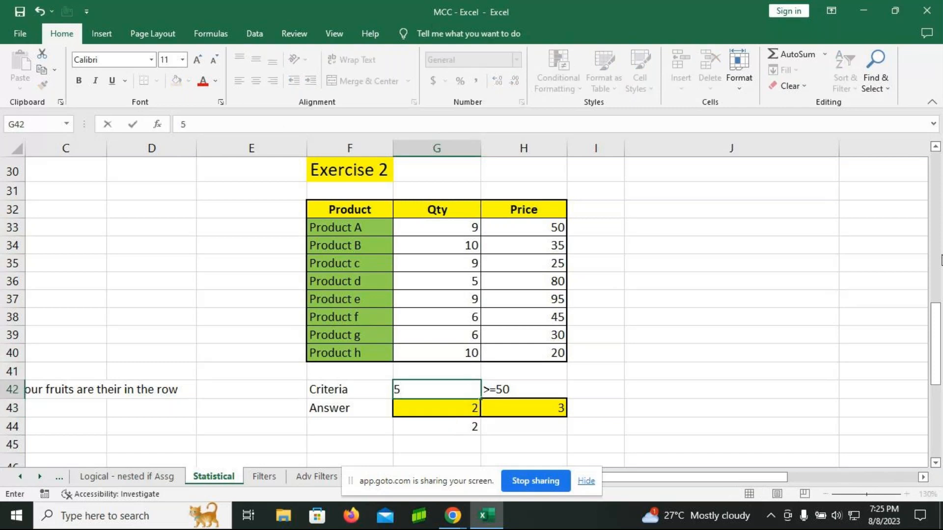
pyautogui.press('Return')
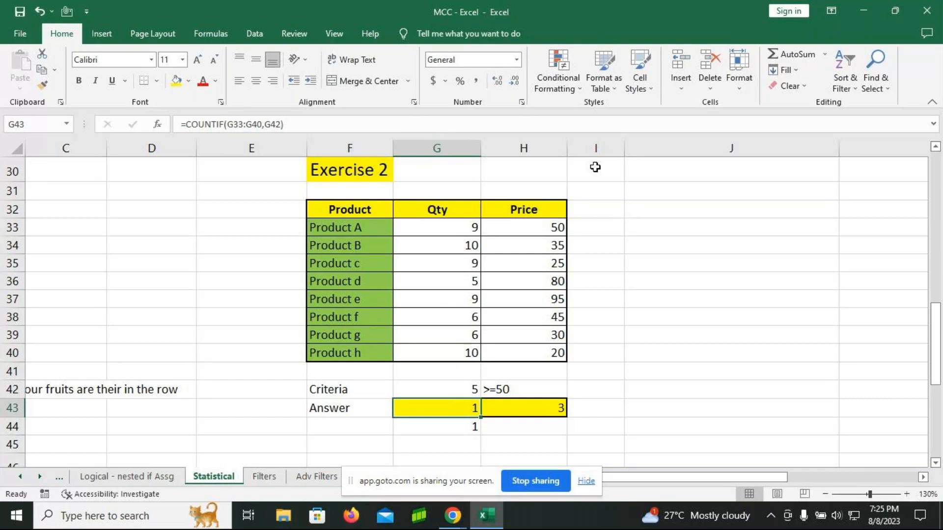
pyautogui.click(453, 355)
pyautogui.write('5')
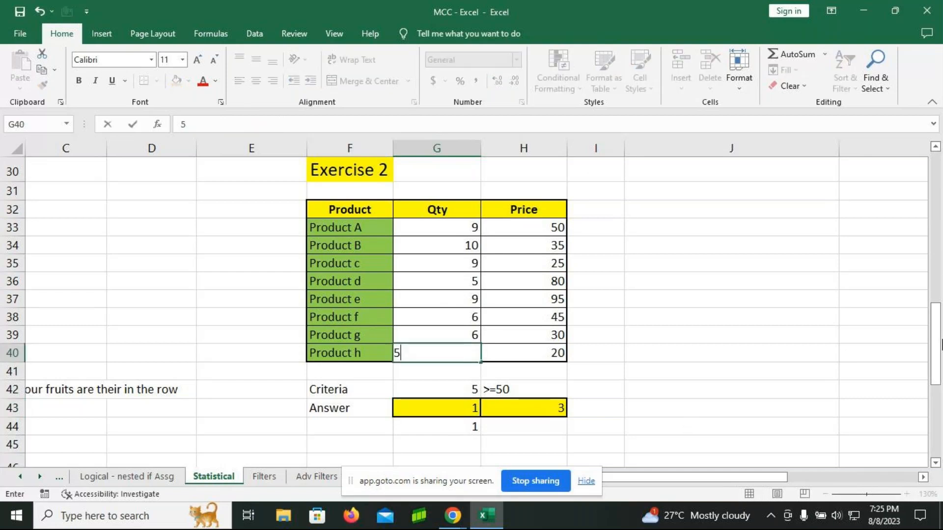
pyautogui.press('Return')
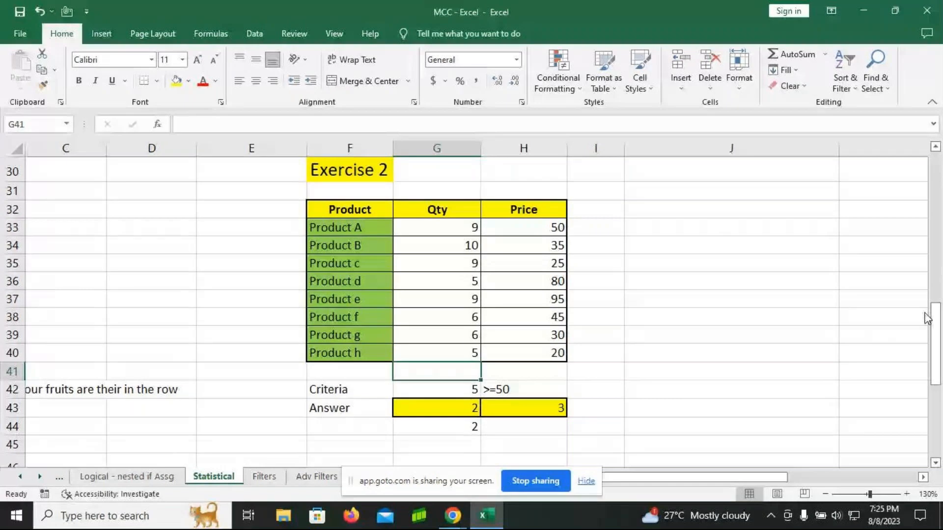
# Step: Re-enter the COUNTIF formula in H43 to count the prices in H33:H40 that match the criterion in H42
pyautogui.click(418, 385)
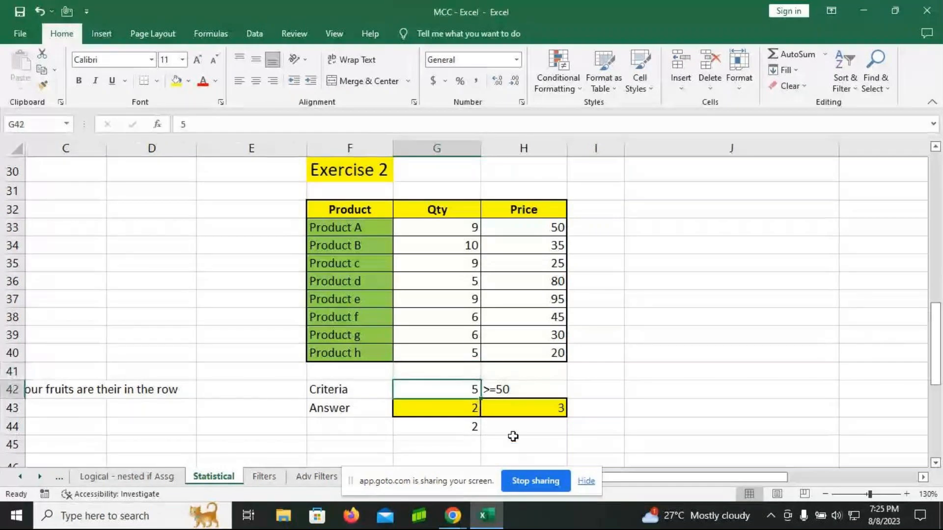
pyautogui.press('Down')
pyautogui.press('Down')
pyautogui.click(546, 415)
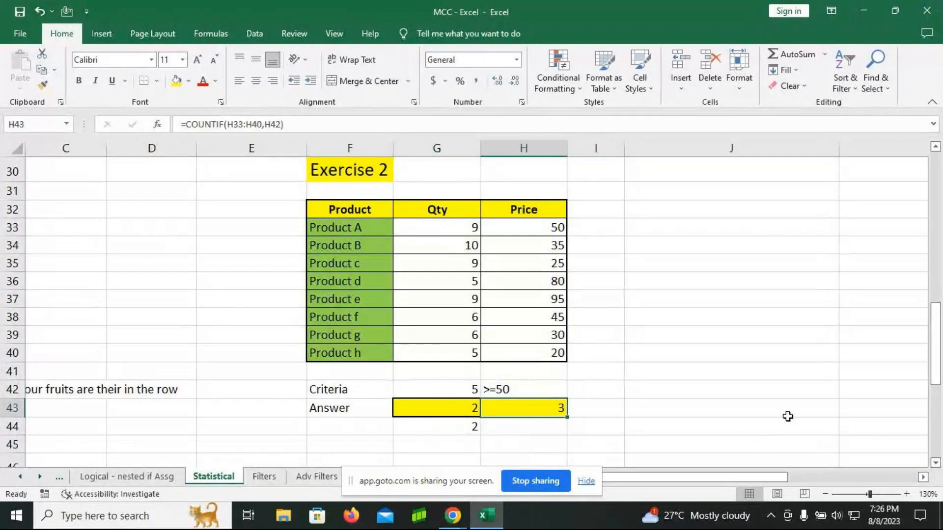
pyautogui.write('=cou')
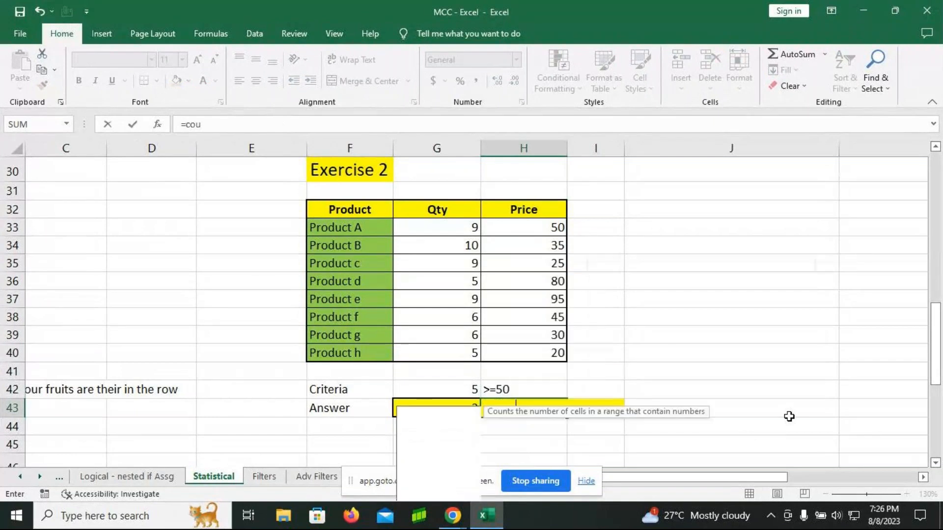
pyautogui.write('ntif')
pyautogui.press('Tab')
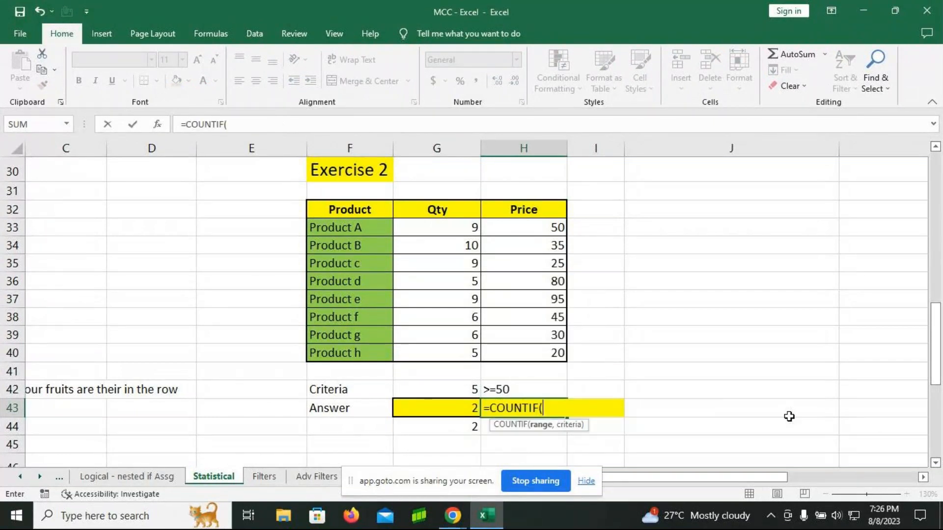
pyautogui.moveTo(518, 230); pyautogui.dragTo(528, 351)
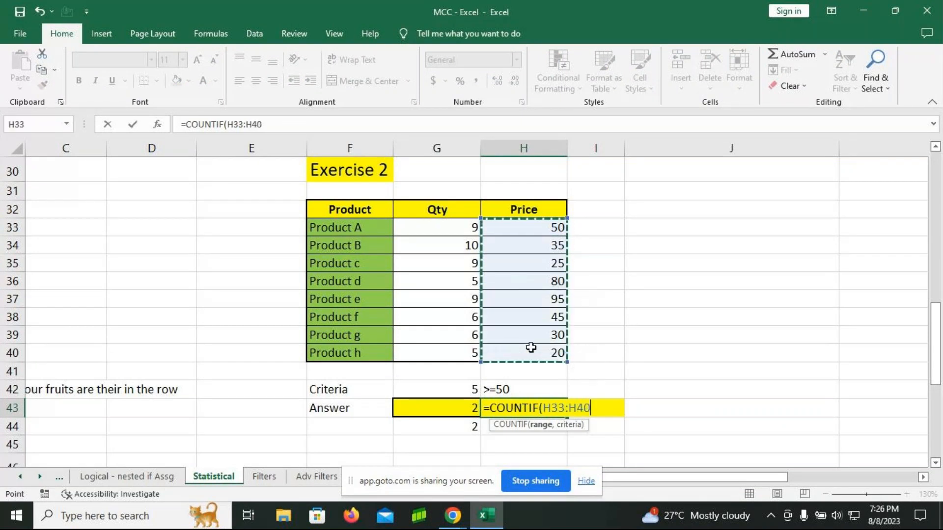
pyautogui.write(',')
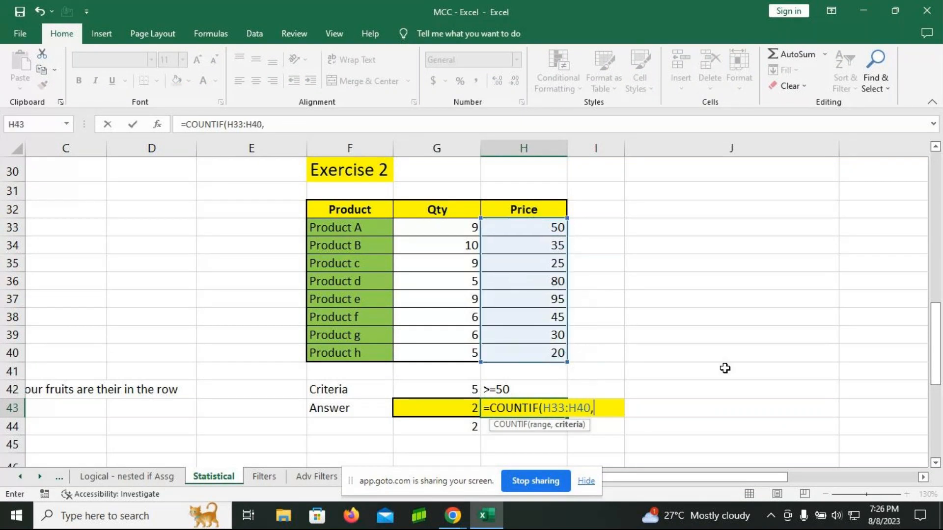
pyautogui.click(536, 388)
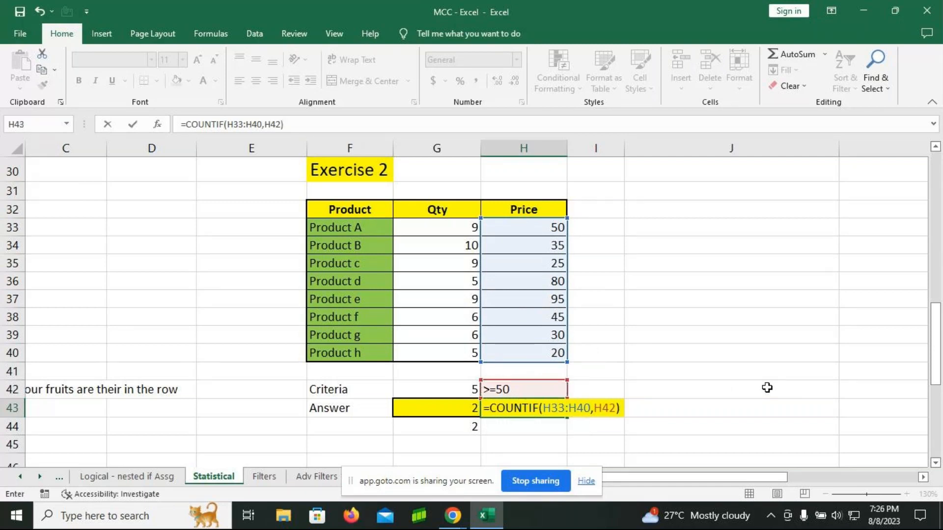
pyautogui.press('Return')
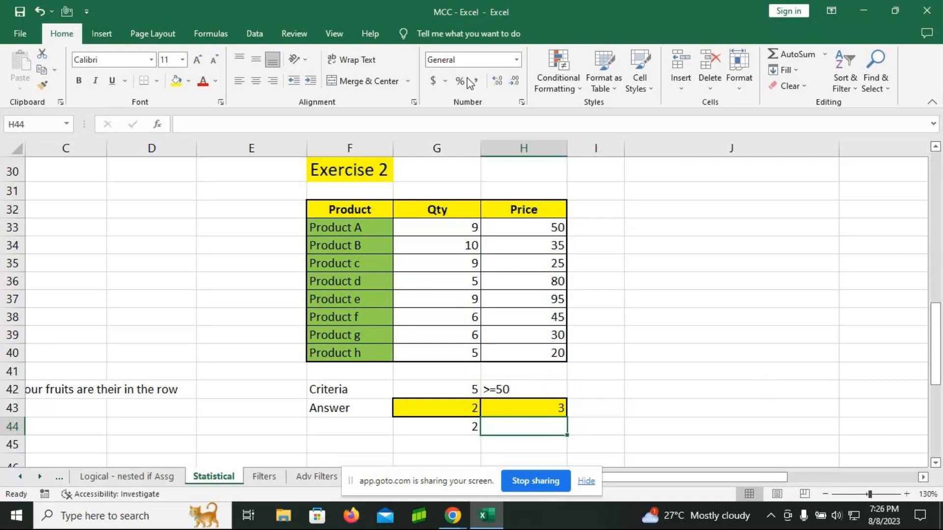
# Step: Review the prices in H33:H40 and set the price criterion in H42 to <50
pyautogui.moveTo(515, 227); pyautogui.dragTo(521, 350)
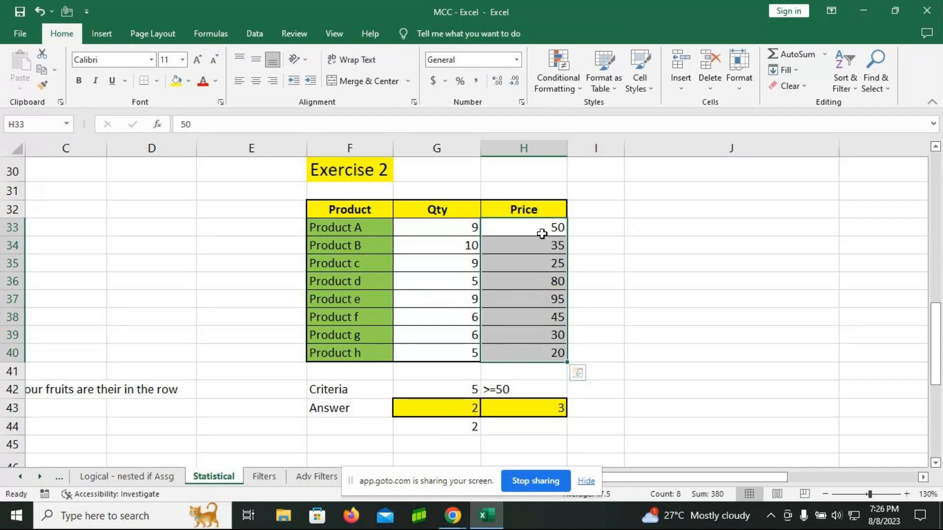
pyautogui.click(526, 386)
pyautogui.write('<50')
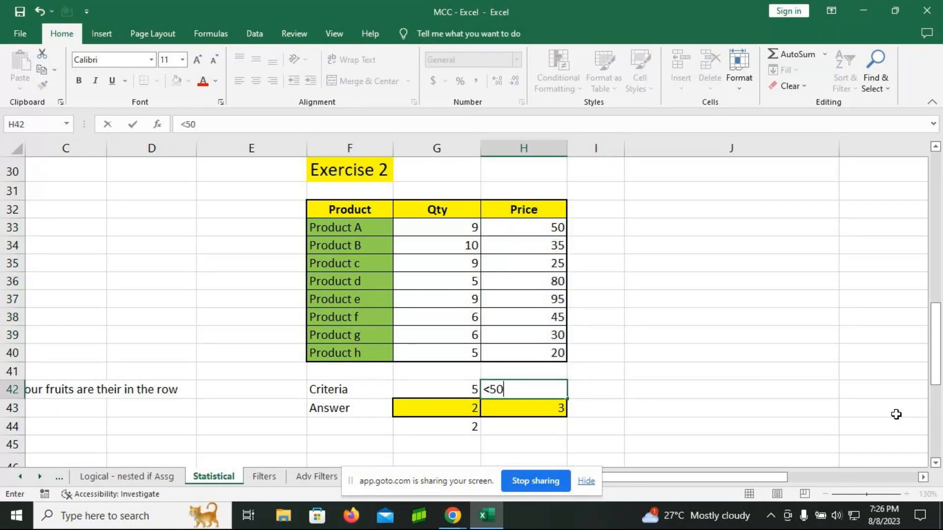
pyautogui.press('Return')
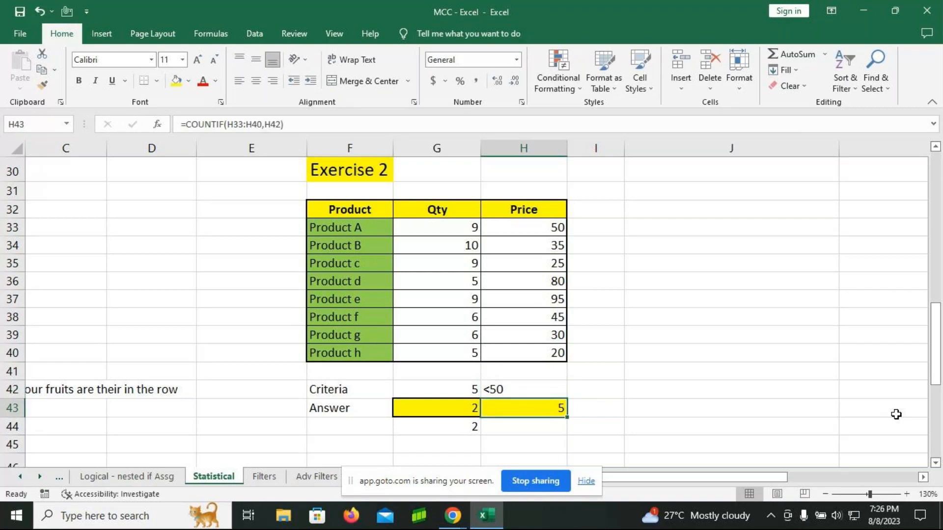
# Step: Set the price criterion in H42 to >80
pyautogui.press('Up')
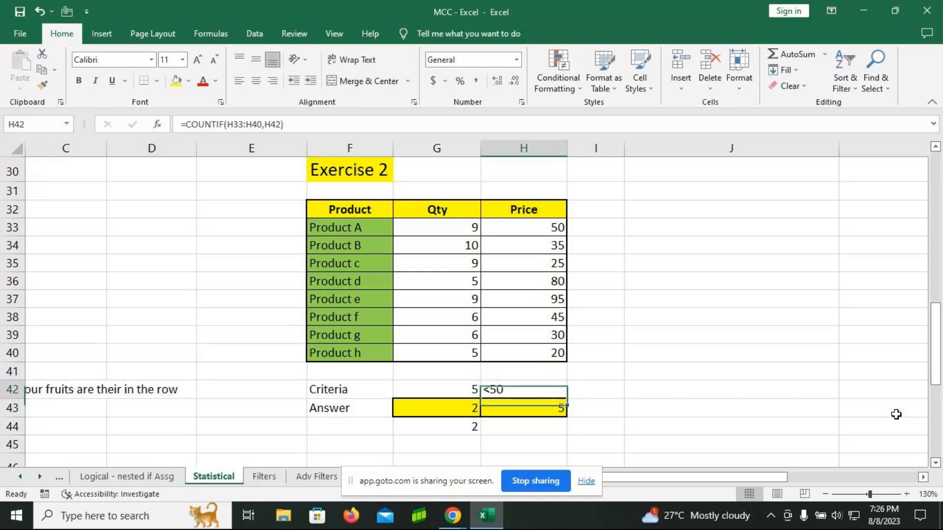
pyautogui.press('F2')
pyautogui.press('BackSpace')
pyautogui.write('>80')
pyautogui.press('Return')
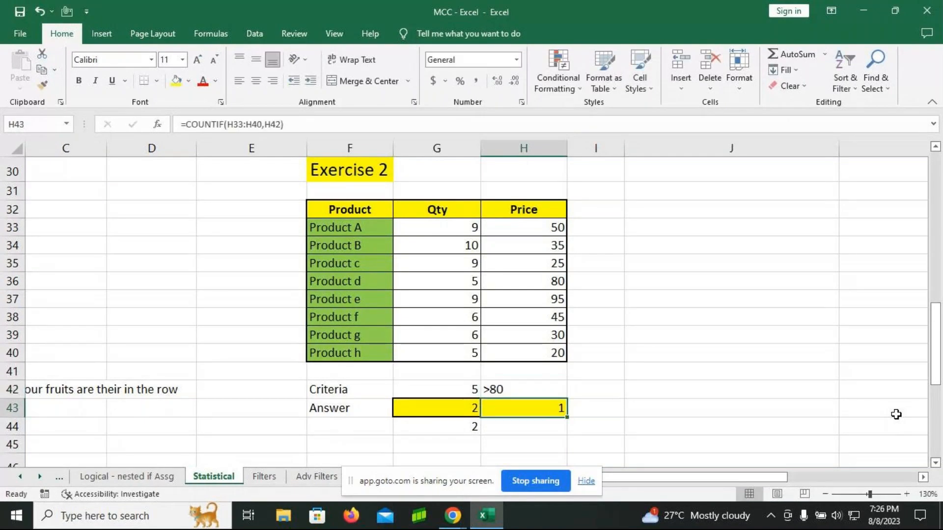
# Step: Set the price criterion in H42 to <30
pyautogui.press('Up')
pyautogui.write('<30')
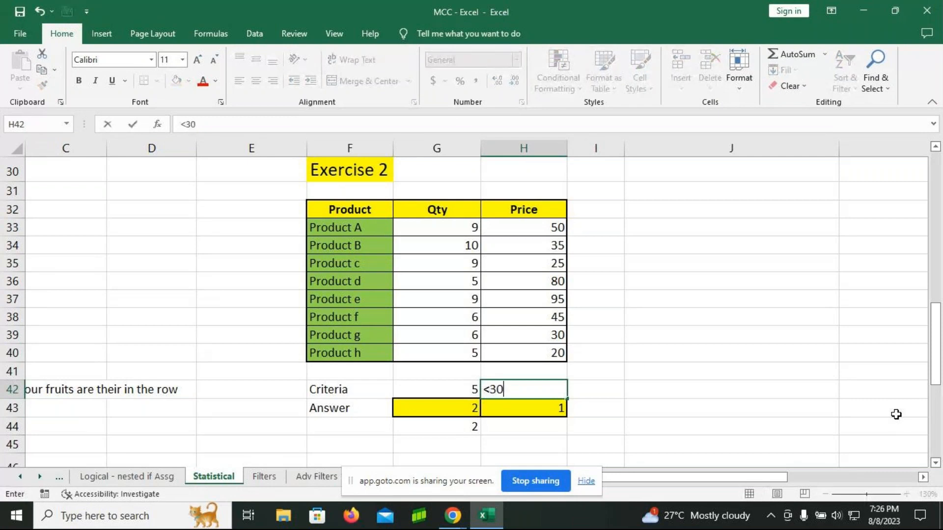
pyautogui.press('Return')
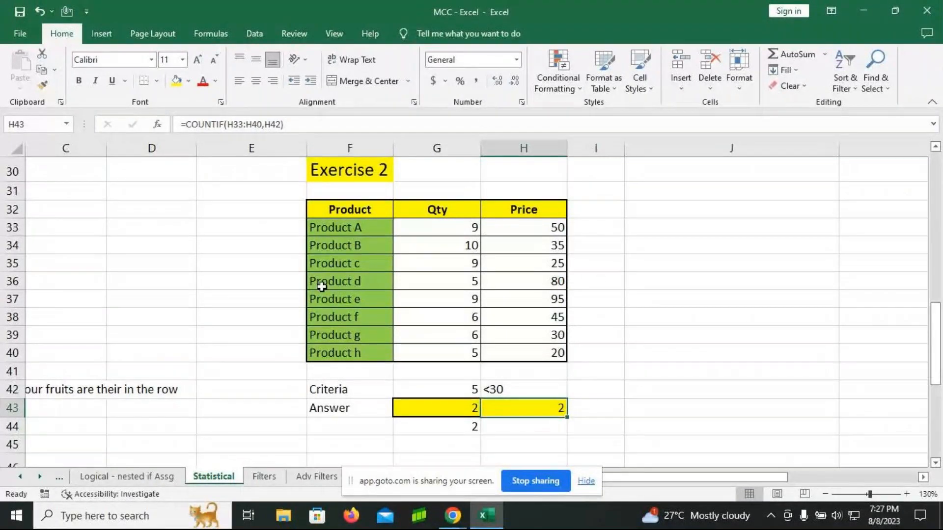
# Step: Review the counting exercises on the sheet and examine the COUNTIF formula in the Exercise 1 answer cell B43
pyautogui.scroll(2, 319, 285)
pyautogui.scroll(6, 319, 284)
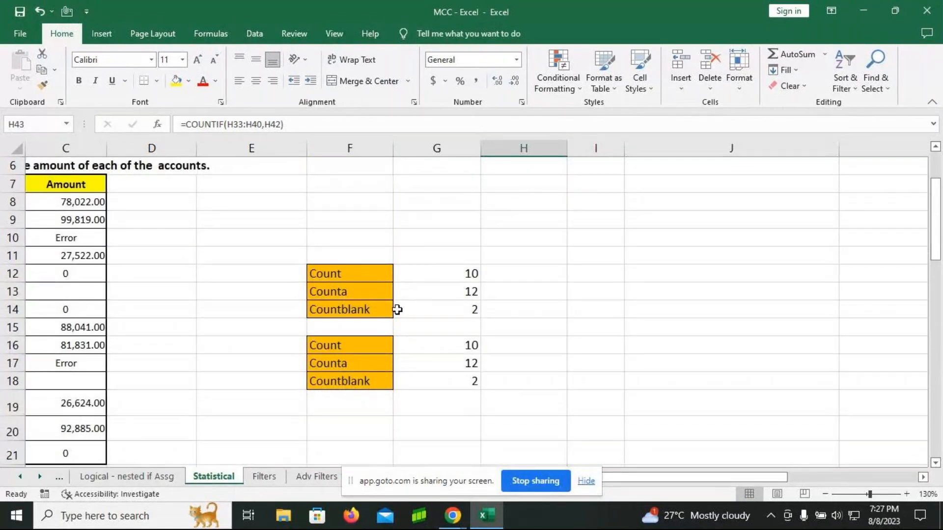
pyautogui.scroll(-4, 395, 314)
pyautogui.scroll(-3, 394, 319)
pyautogui.click(667, 478)
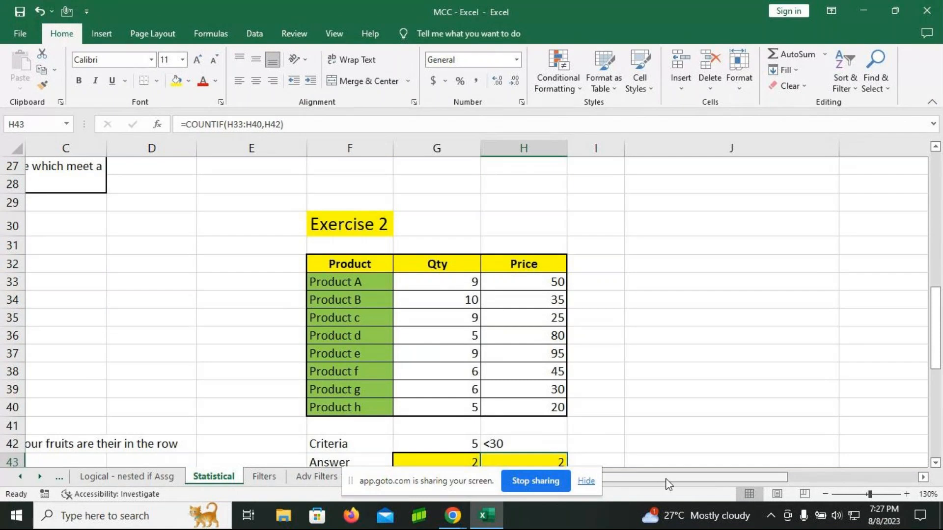
pyautogui.moveTo(667, 478); pyautogui.dragTo(666, 478)
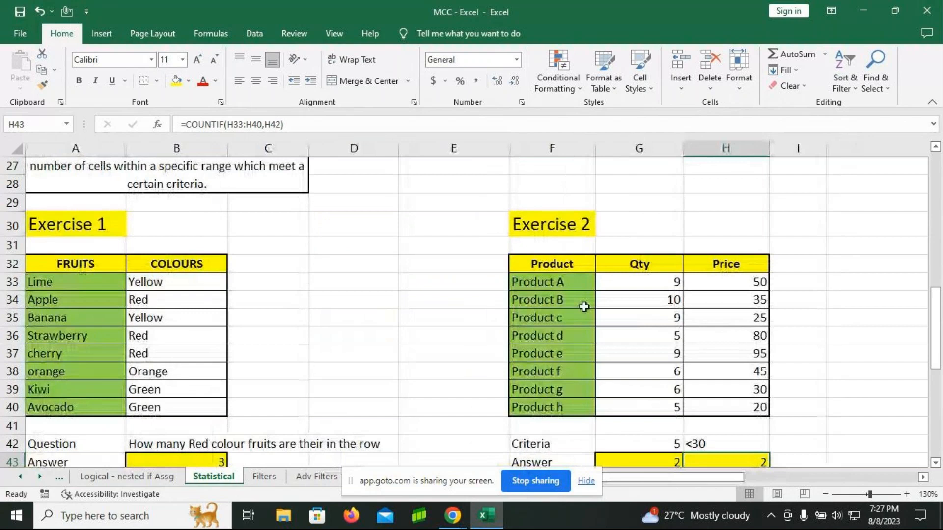
pyautogui.scroll(-1, 582, 307)
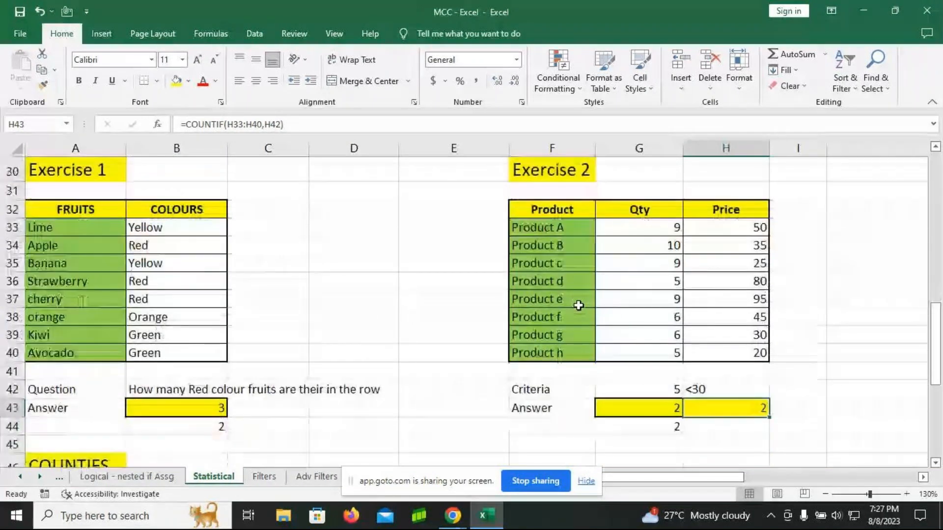
pyautogui.click(203, 412)
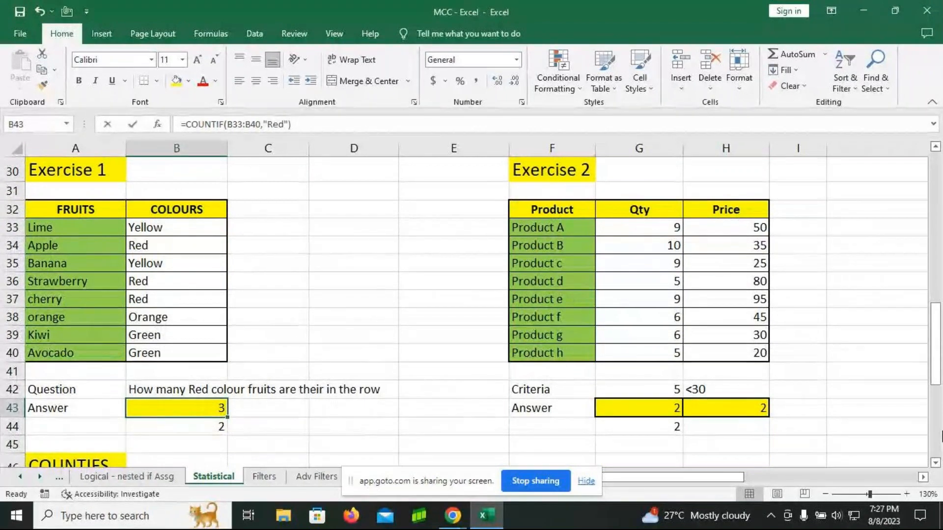
pyautogui.press('F2')
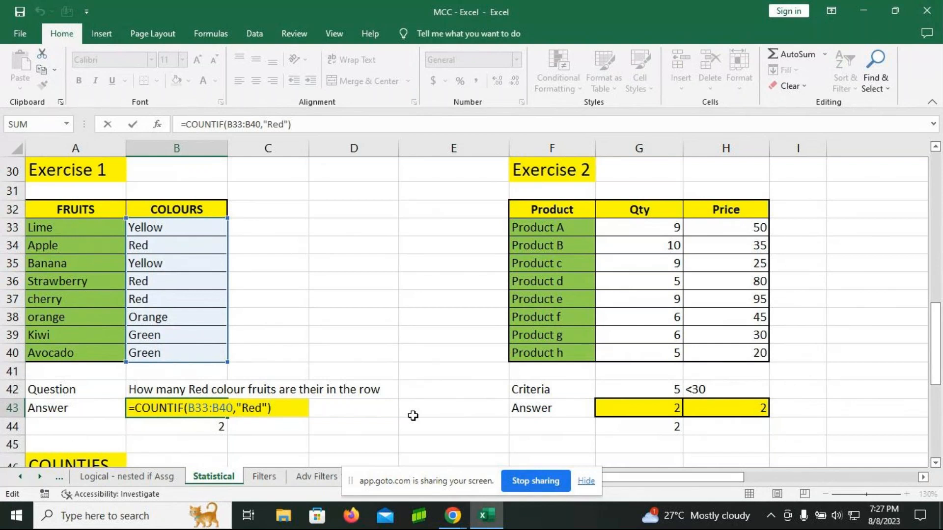
pyautogui.press('Return')
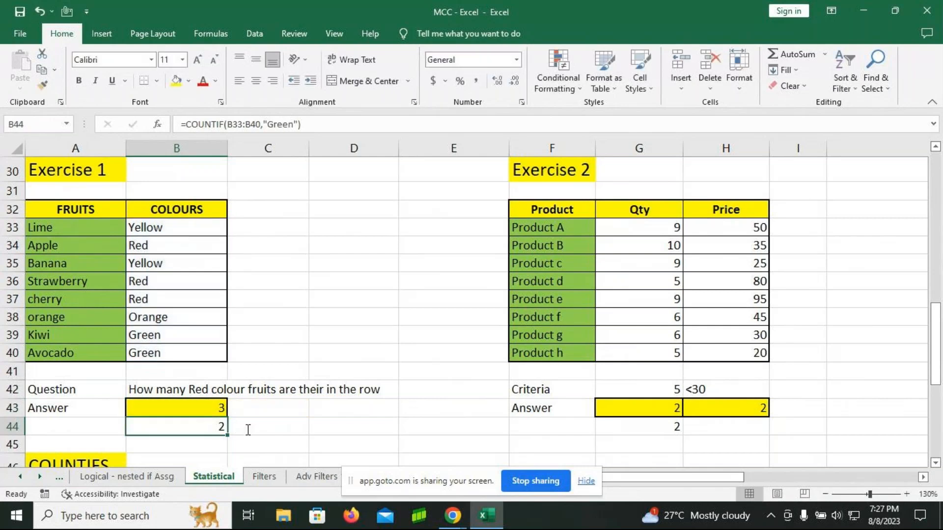
# Step: Copy the full text of the COUNTIF formula in B44, leaving the cell's formula in place
pyautogui.press('F2')
pyautogui.hotkey('shift', 'Home')
pyautogui.hotkey('ctrl', 'c')
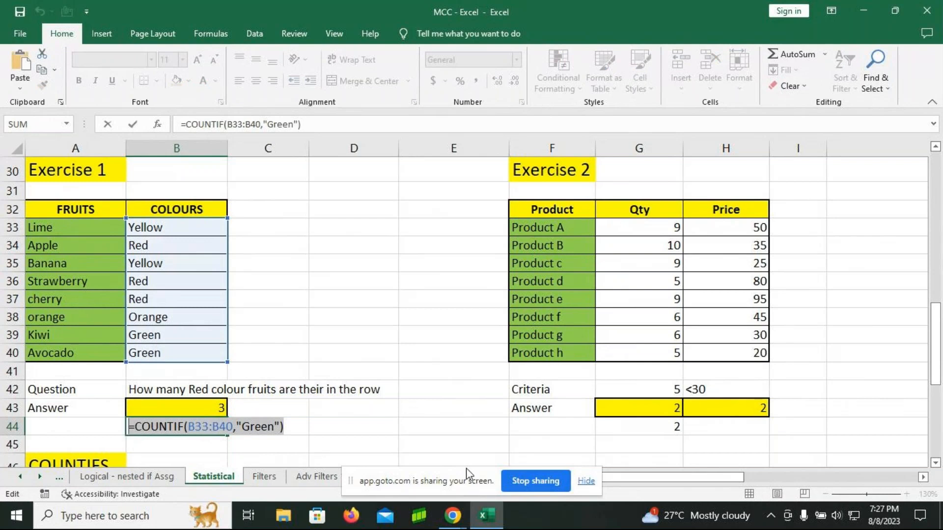
pyautogui.press('Return')
pyautogui.click(202, 427)
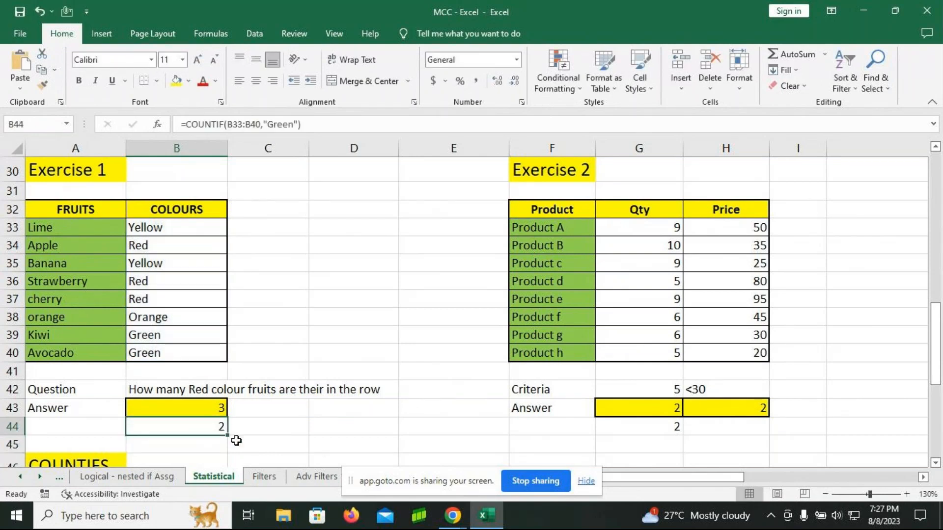
# Step: Replace the live formula in B44 with its copied text, so the cell displays =COUNTIF(B33:B40,"Green") as plain text
pyautogui.press('BackSpace')
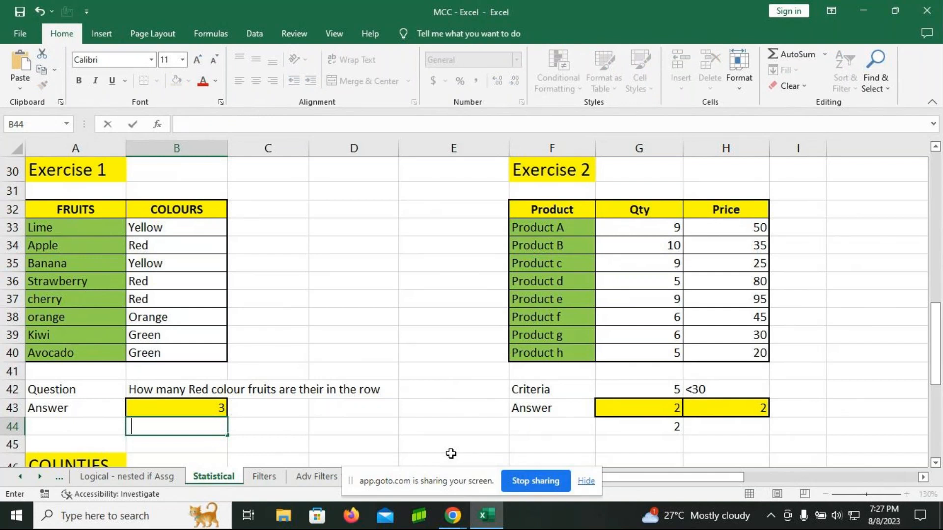
pyautogui.hotkey('ctrl', 'v')
pyautogui.click(428, 432)
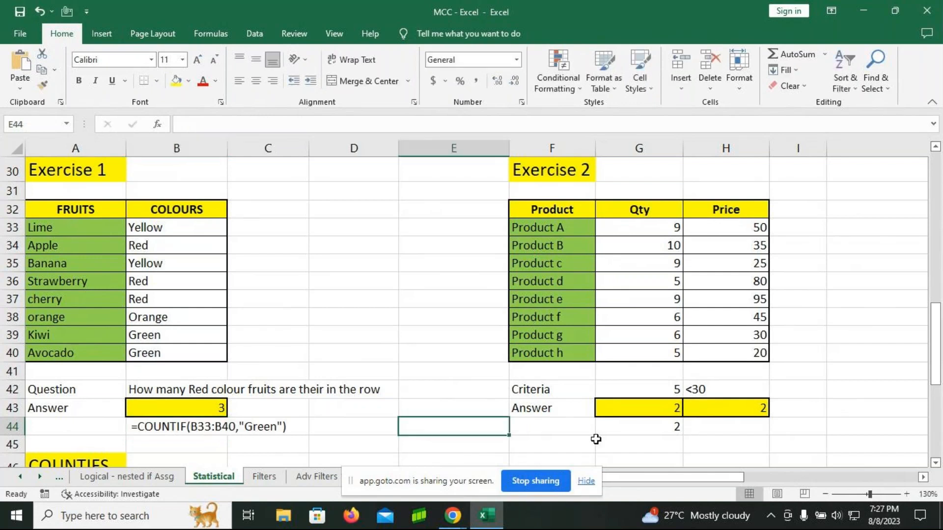
# Step: Copy the formula text from G43 and place it in G44 as the plain text =COUNTIF(G33:G40,G42), replacing that cell's contents
pyautogui.click(618, 407)
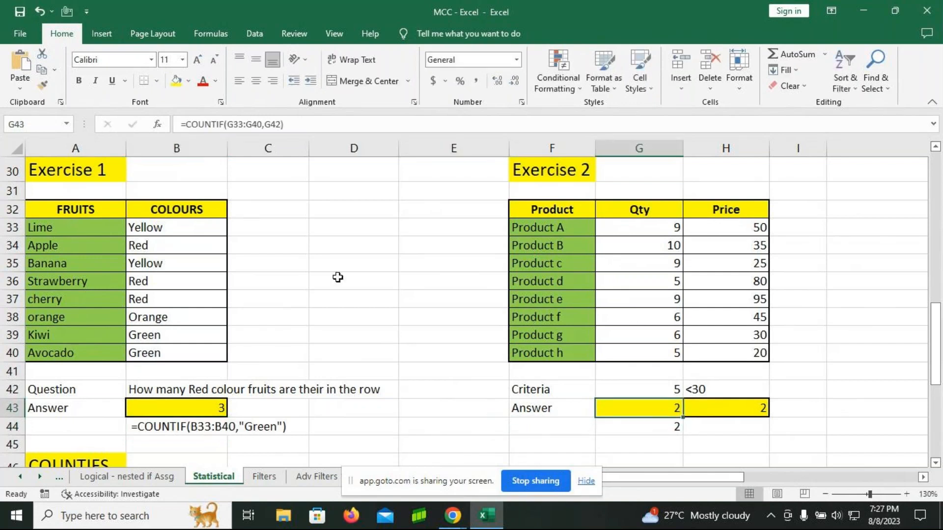
pyautogui.press('F2')
pyautogui.moveTo(733, 408); pyautogui.dragTo(558, 409)
pyautogui.hotkey('ctrl', 'c')
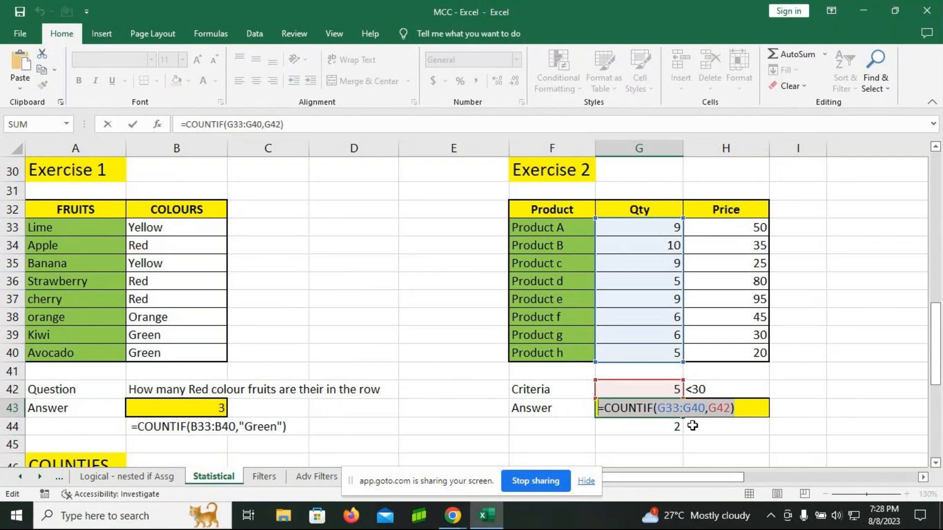
pyautogui.press('Return')
pyautogui.press('Delete')
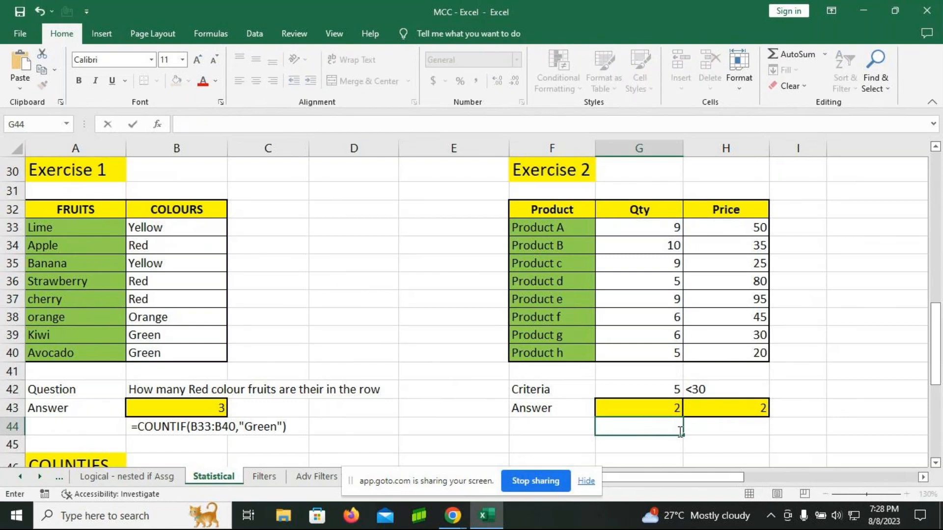
pyautogui.hotkey('ctrl', 'v')
pyautogui.click(475, 378)
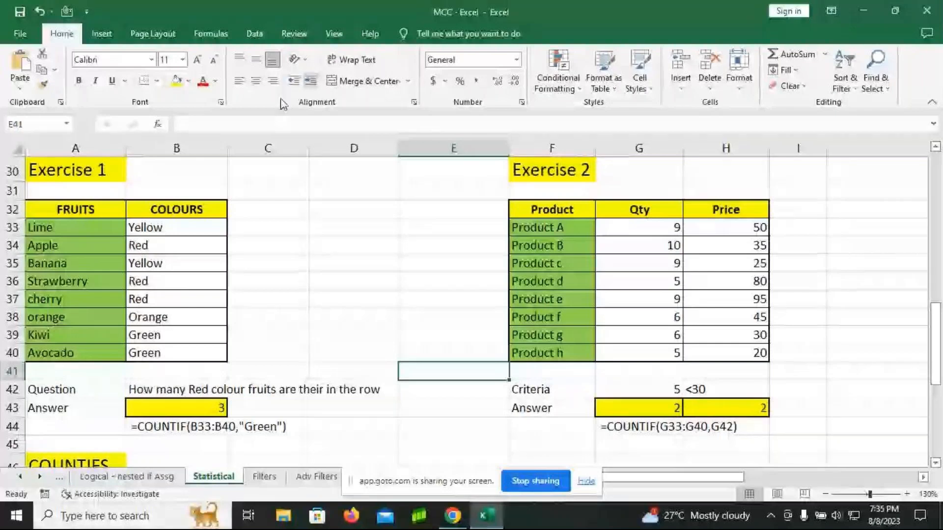
# Step: Clear the existing COUNTIFS results from G50 and H49 in the COUNTIFS section
pyautogui.scroll(-2, 399, 278)
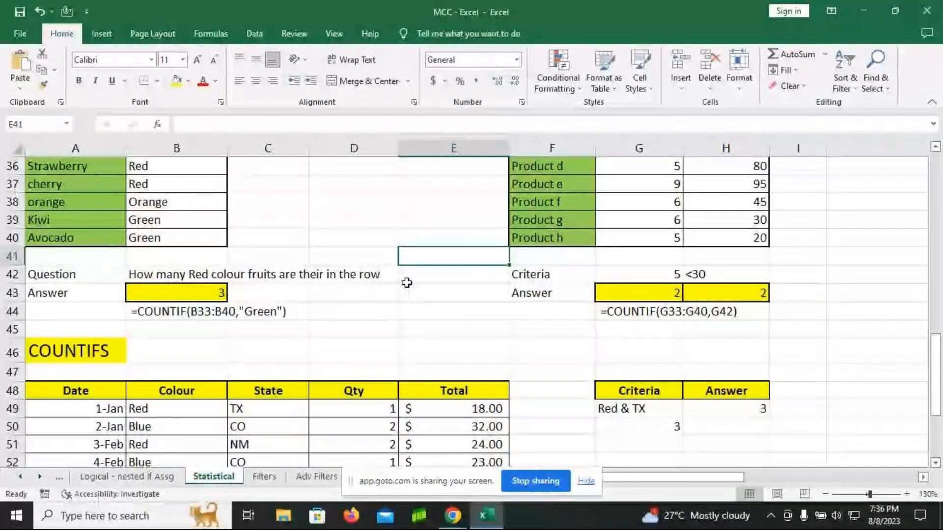
pyautogui.scroll(-3, 425, 324)
pyautogui.scroll(-1, 427, 323)
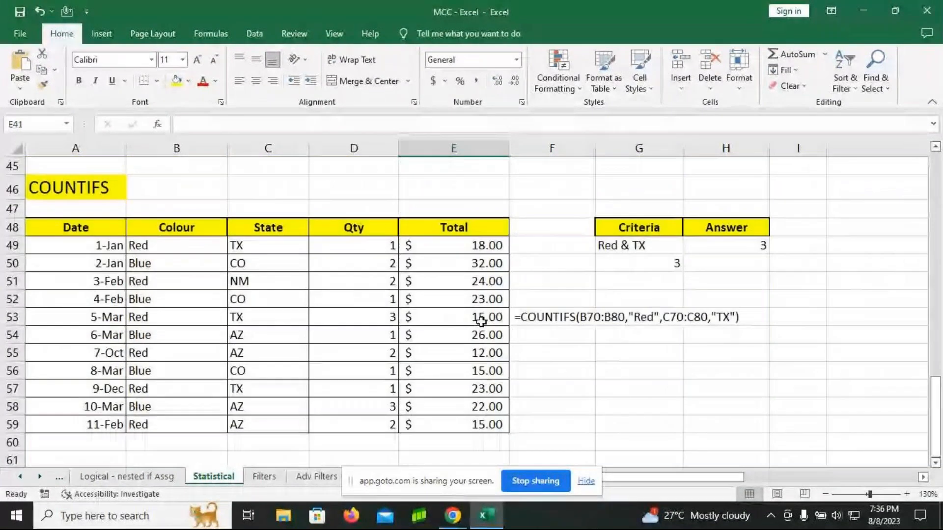
pyautogui.click(639, 266)
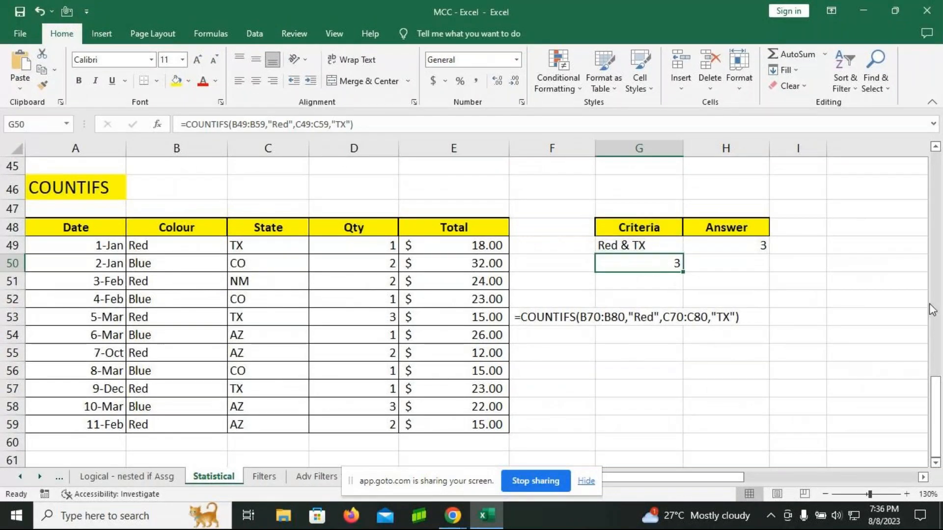
pyautogui.press('Delete')
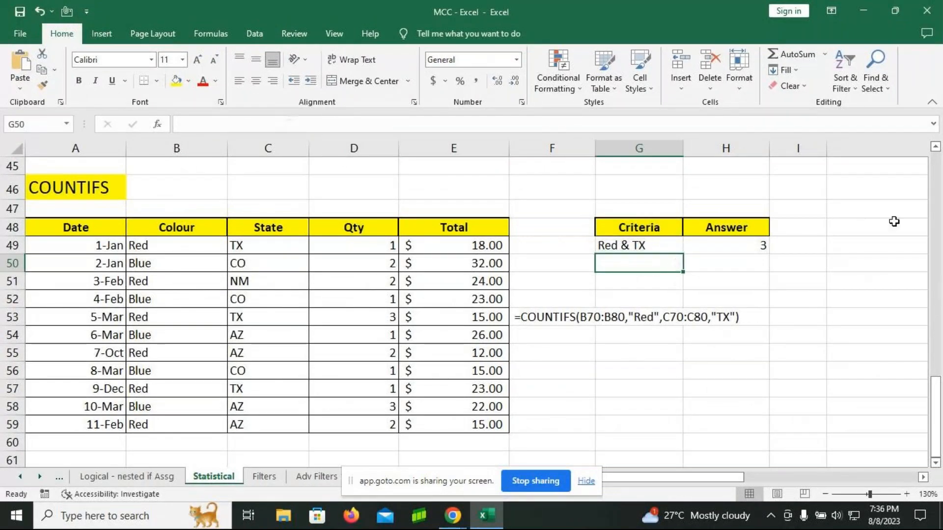
pyautogui.click(744, 247)
pyautogui.press('Delete')
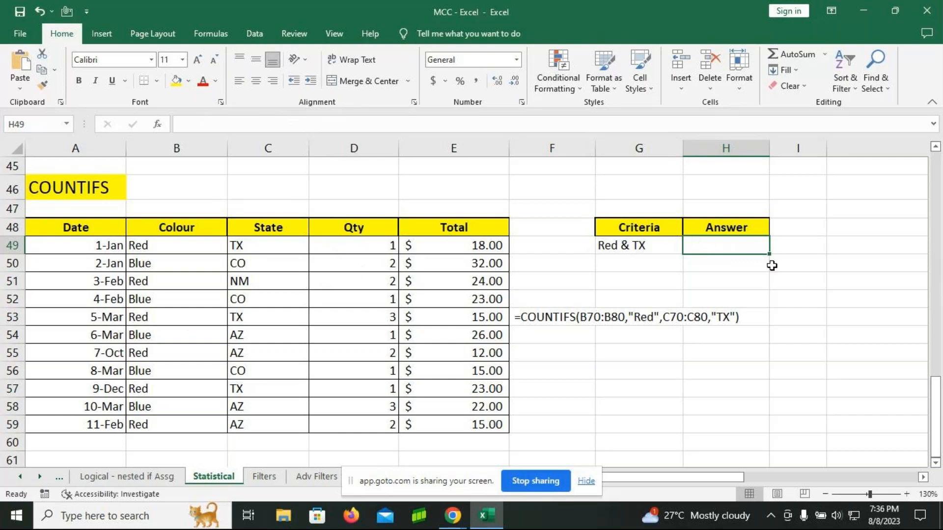
# Step: Begin a COUNTIFS formula in H49 with the Colour range B49:B59 and the criterion "Red"
pyautogui.write('=countifs')
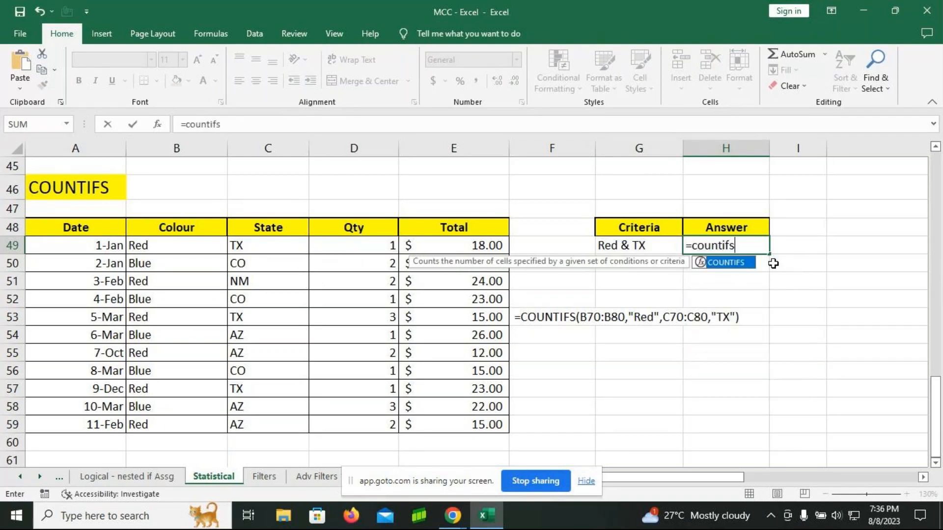
pyautogui.press('Tab')
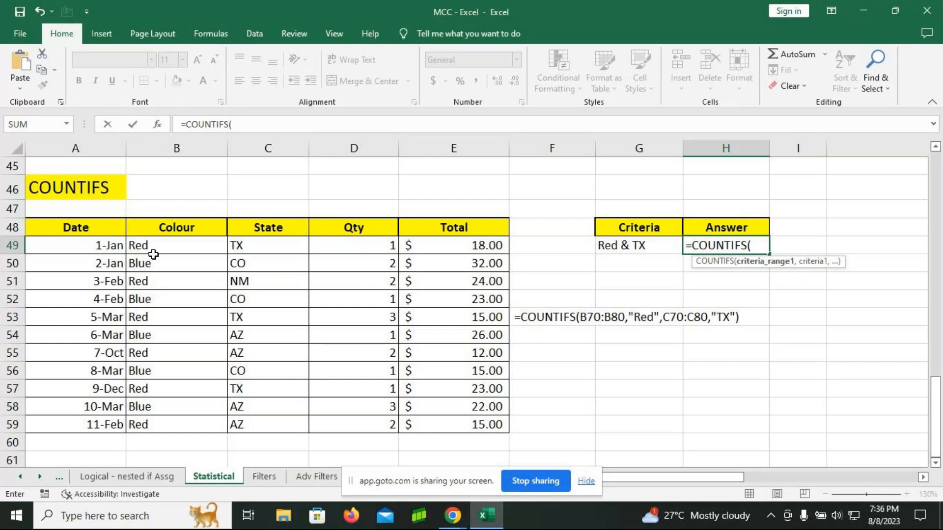
pyautogui.moveTo(158, 246); pyautogui.dragTo(169, 423)
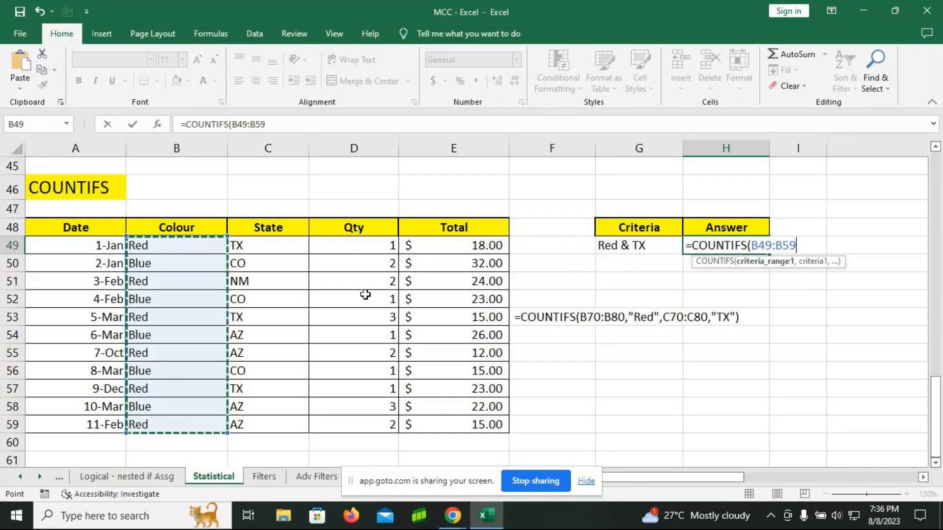
pyautogui.write(',"')
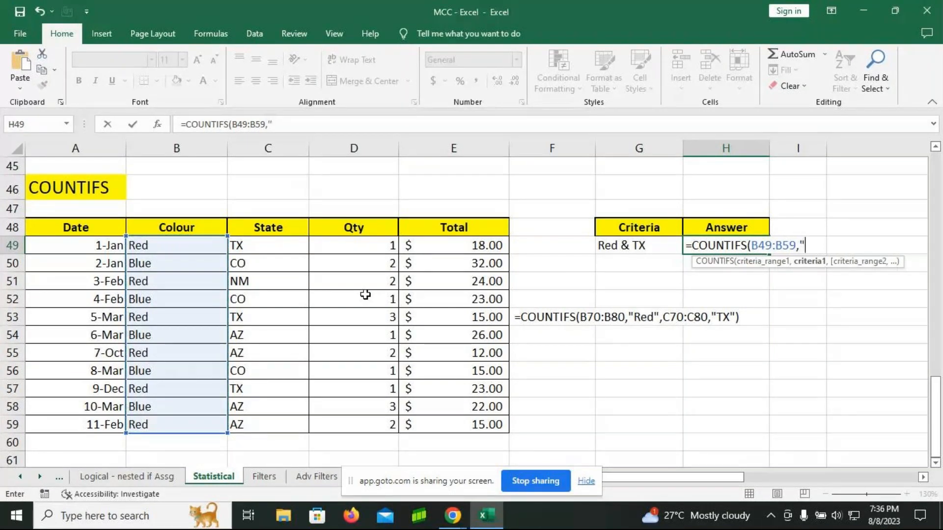
pyautogui.write('Red",')
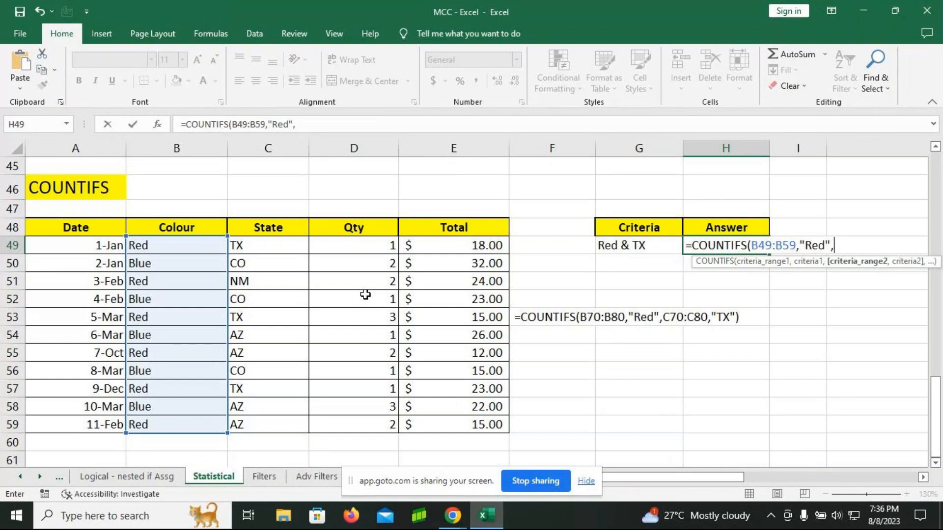
# Step: Complete the H49 formula with the State range C49:C59 and the criterion "TX"
pyautogui.click(269, 244)
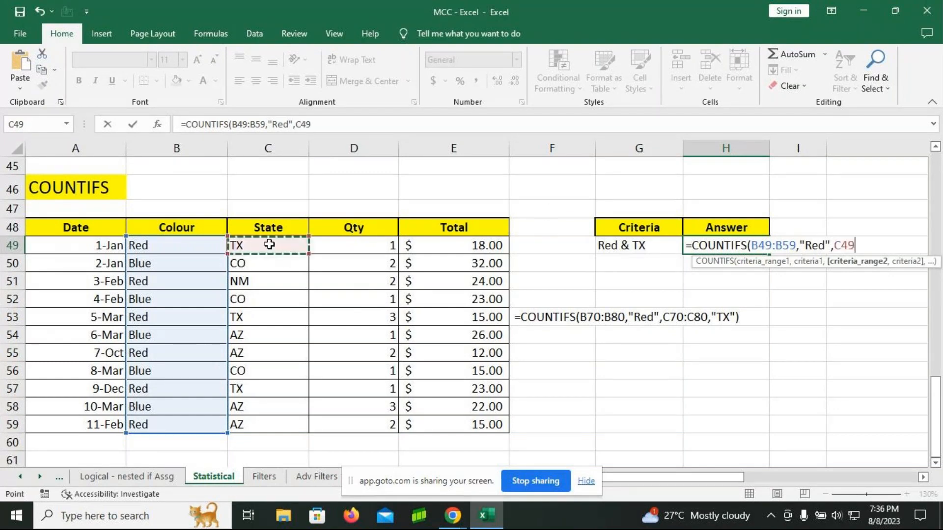
pyautogui.moveTo(269, 245); pyautogui.dragTo(287, 418)
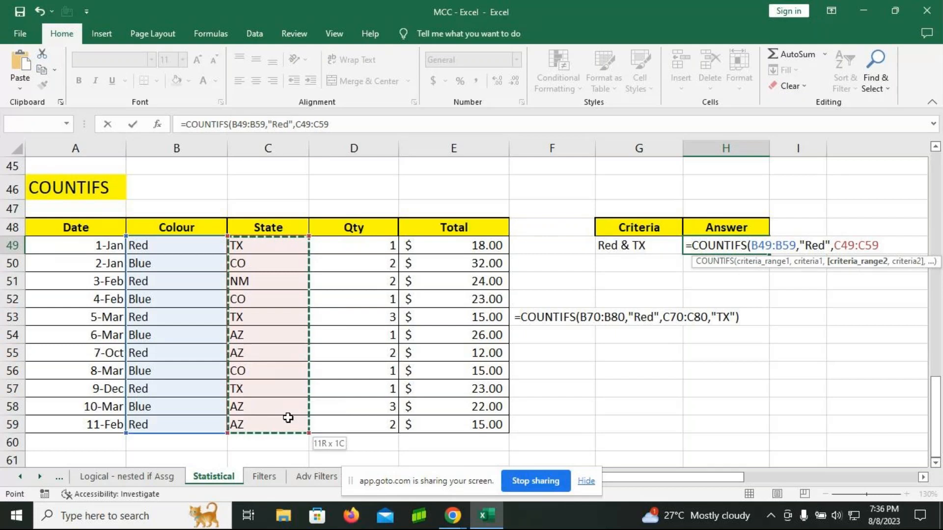
pyautogui.write(',"')
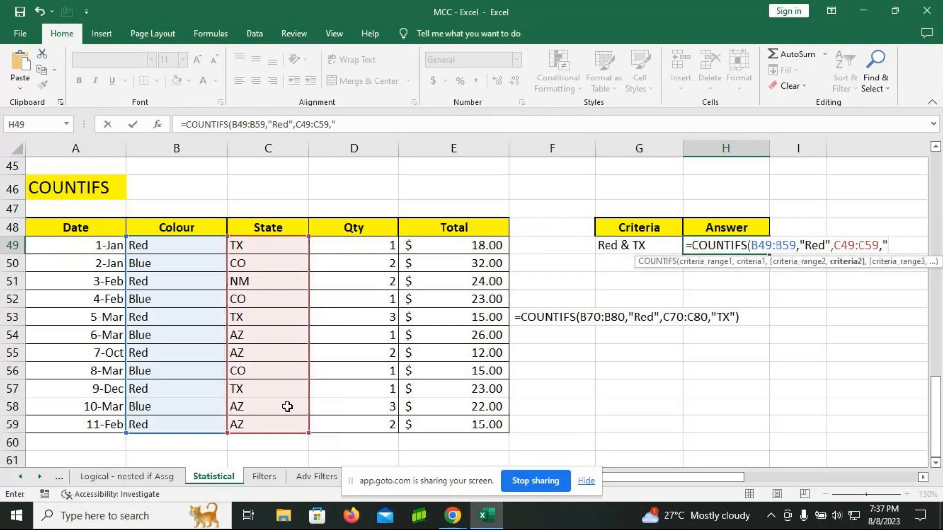
pyautogui.write('TX")')
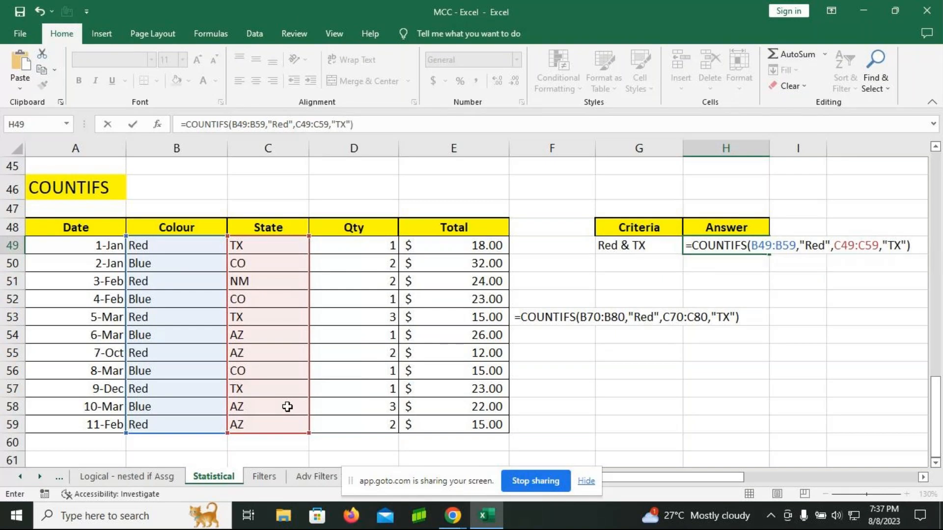
pyautogui.press('Return')
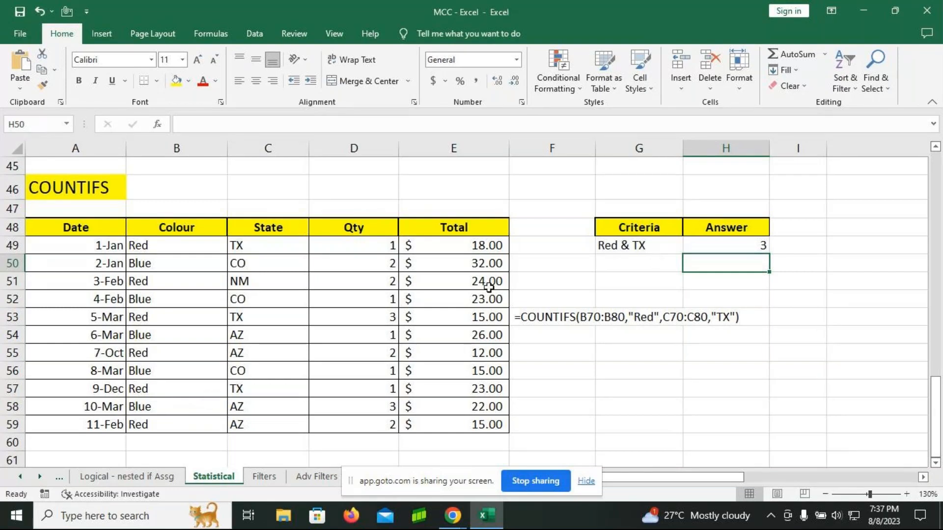
# Step: Enter =COUNTIFS(B49:B59,"Blue",C49:C59,"AZ") in H50 to count the blue items from AZ
pyautogui.write('=c')
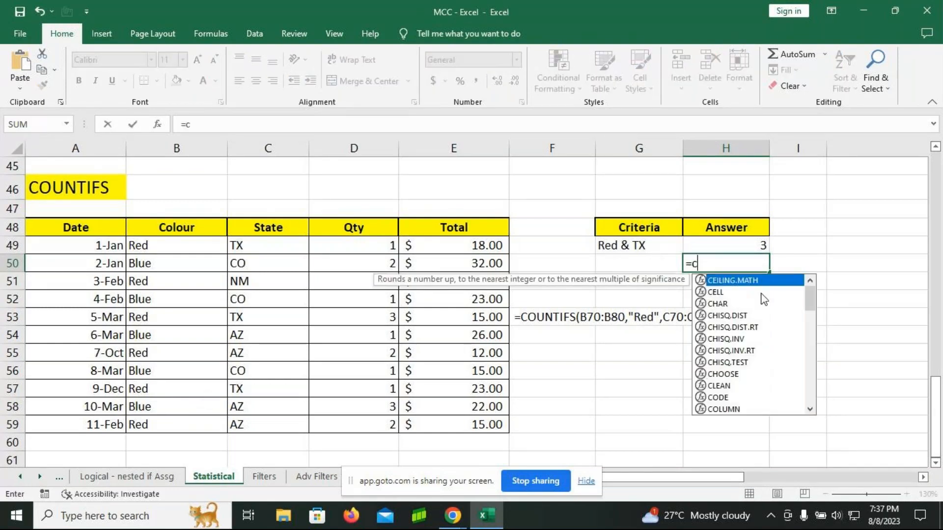
pyautogui.write('ountifs')
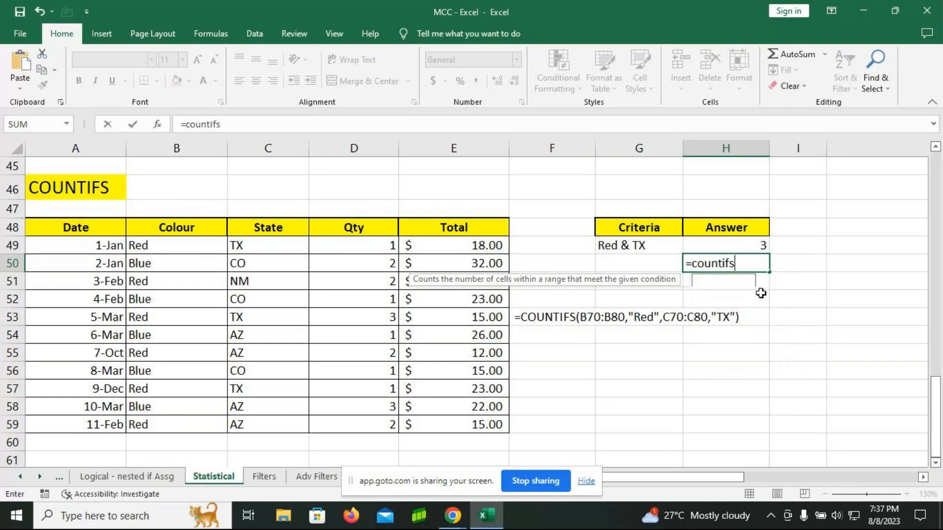
pyautogui.press('Tab')
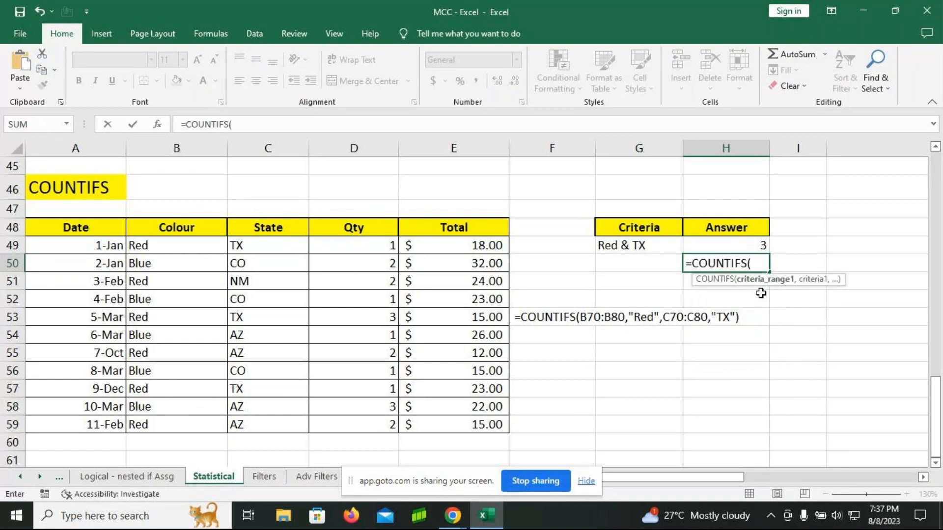
pyautogui.click(151, 245)
pyautogui.moveTo(152, 256); pyautogui.dragTo(162, 424)
pyautogui.write(',"Blue')
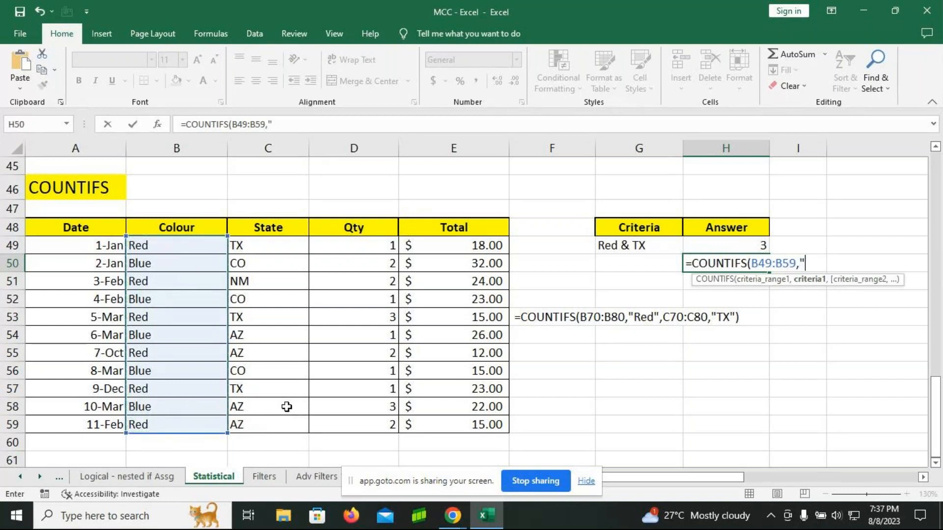
pyautogui.write('",')
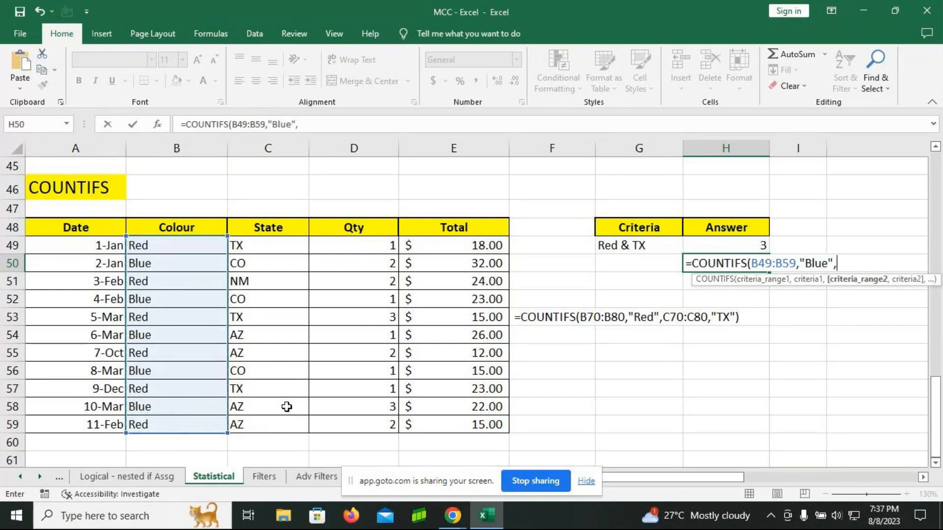
pyautogui.moveTo(276, 244); pyautogui.dragTo(275, 424)
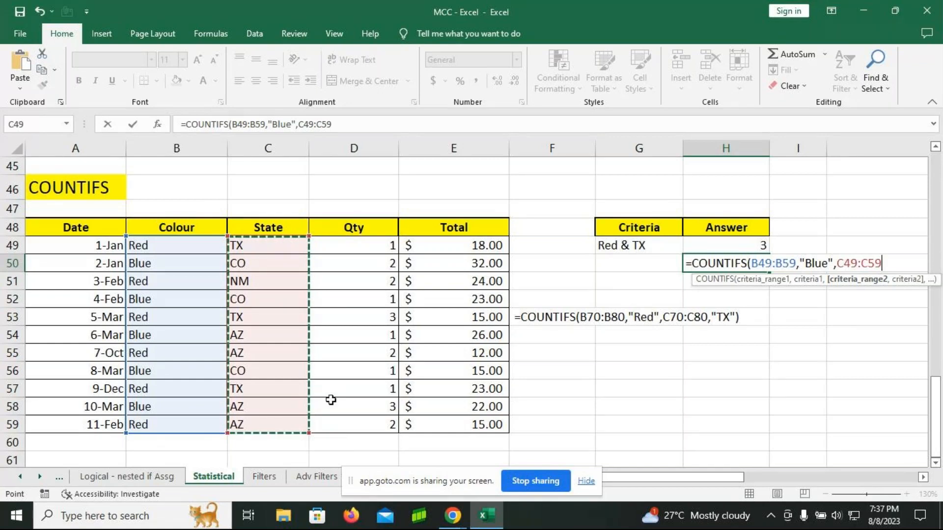
pyautogui.write(',"AZ"')
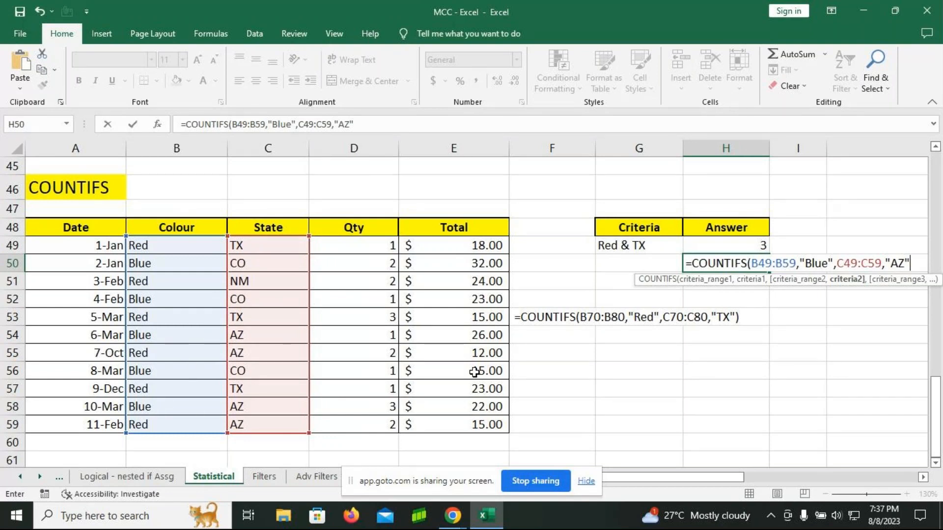
pyautogui.press('Return')
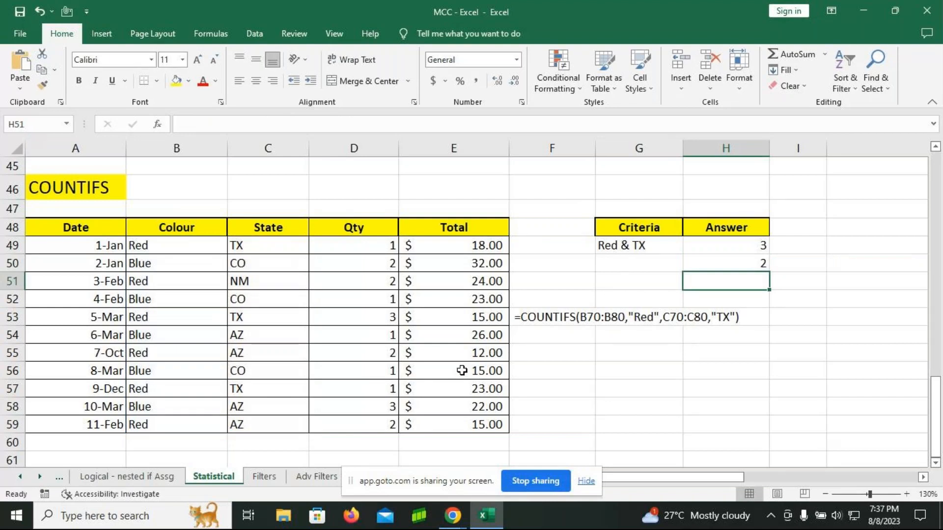
# Step: Label the second COUNTIFS criterion in G50 as Blue & AZ
pyautogui.click(586, 322)
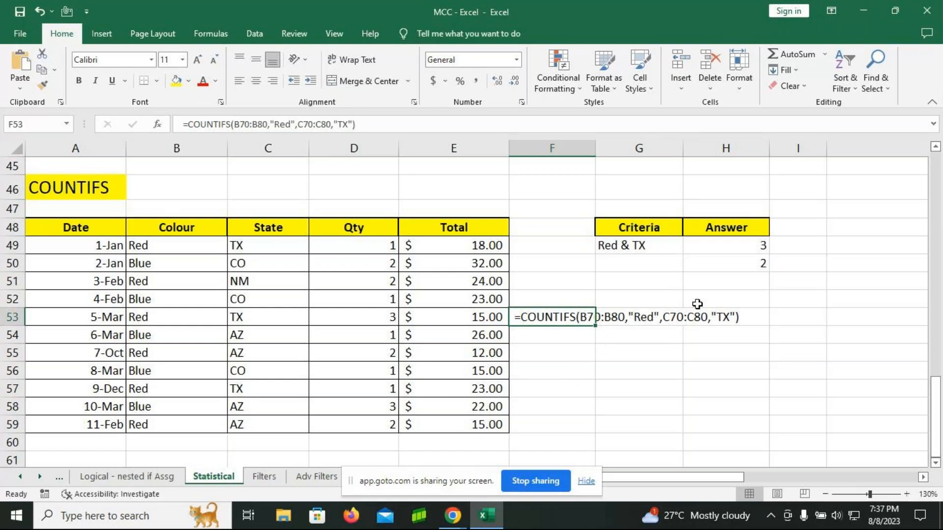
pyautogui.click(637, 264)
pyautogui.press('F2')
pyautogui.write('Blue & AZ')
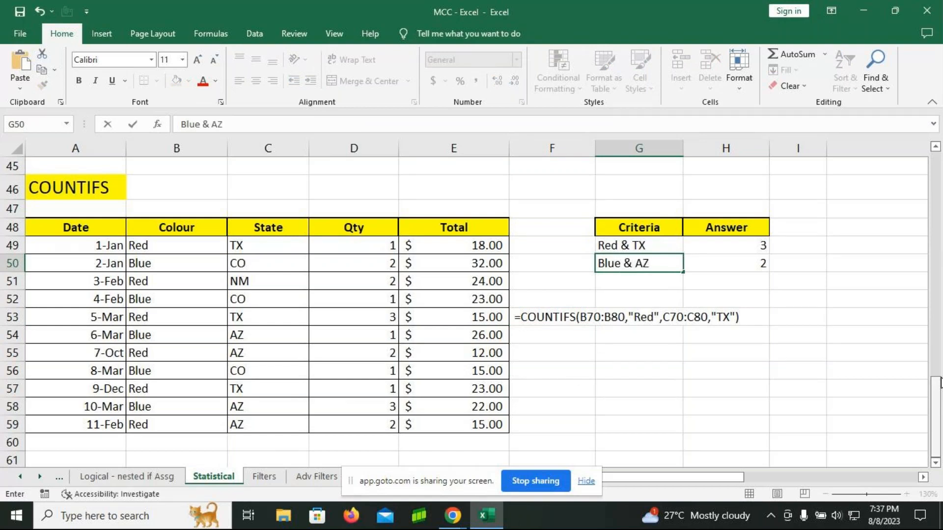
pyautogui.press('Return')
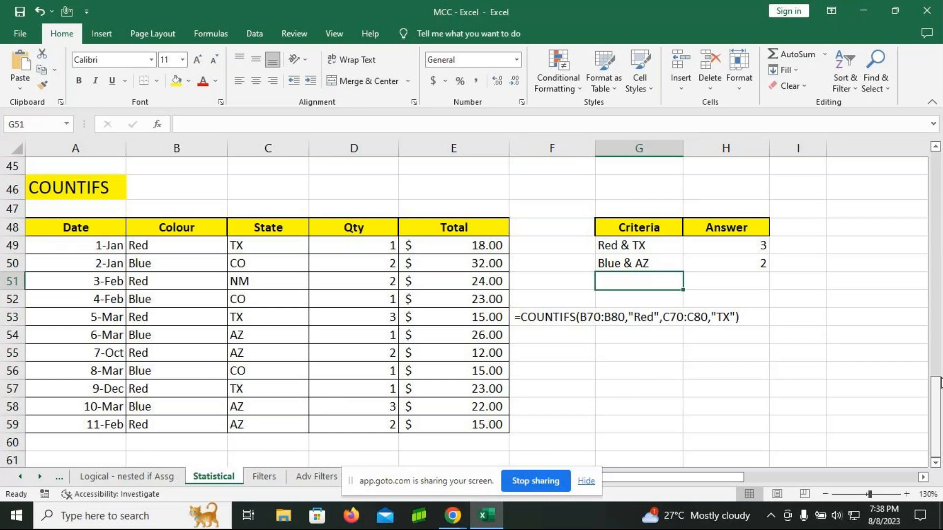
# Step: Add the third COUNTIFS criterion label Red & NM in G51
pyautogui.write('Re')
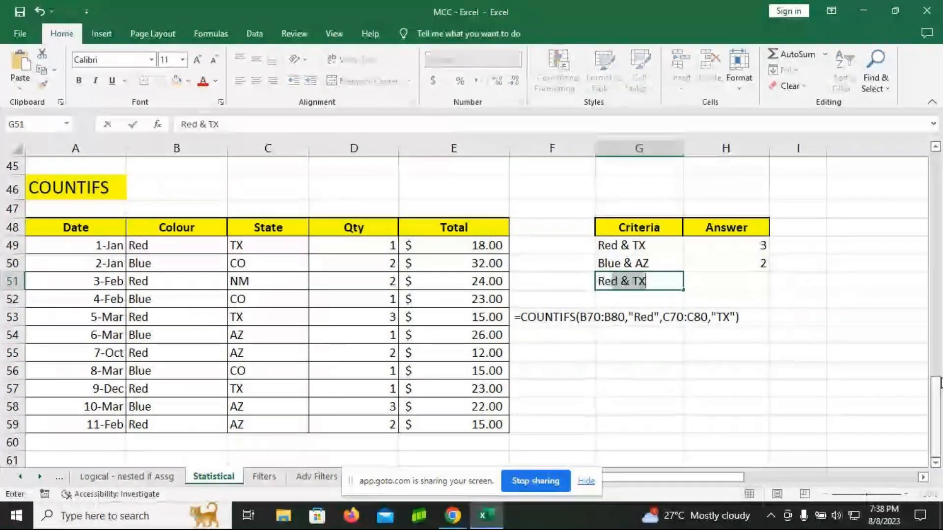
pyautogui.write('d ')
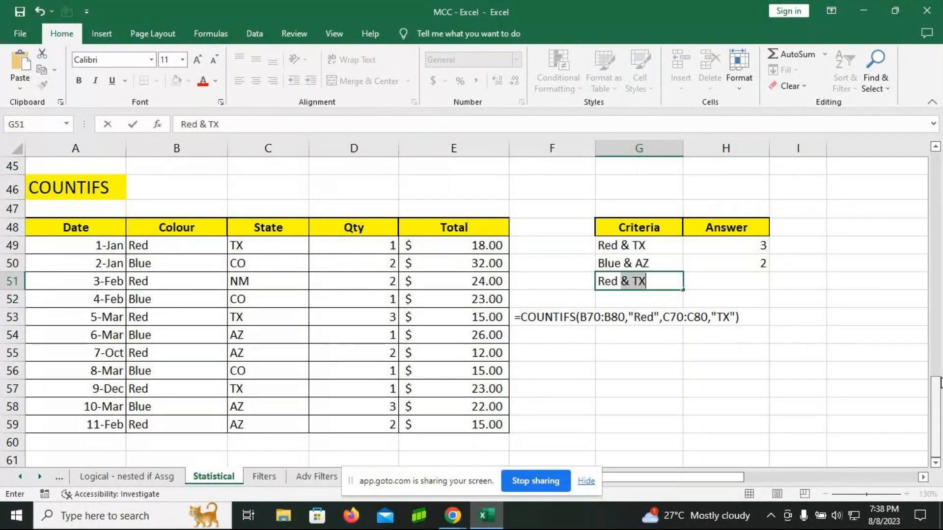
pyautogui.write('& NM')
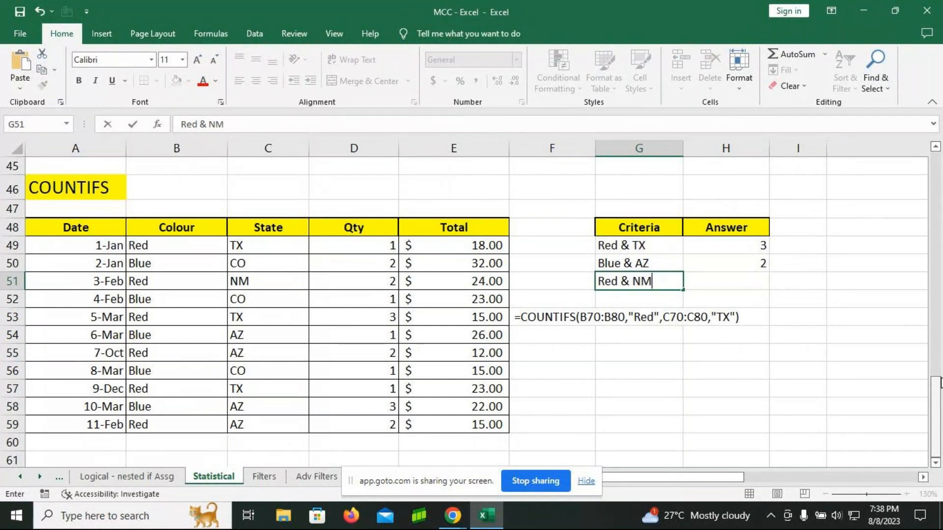
pyautogui.press('Tab')
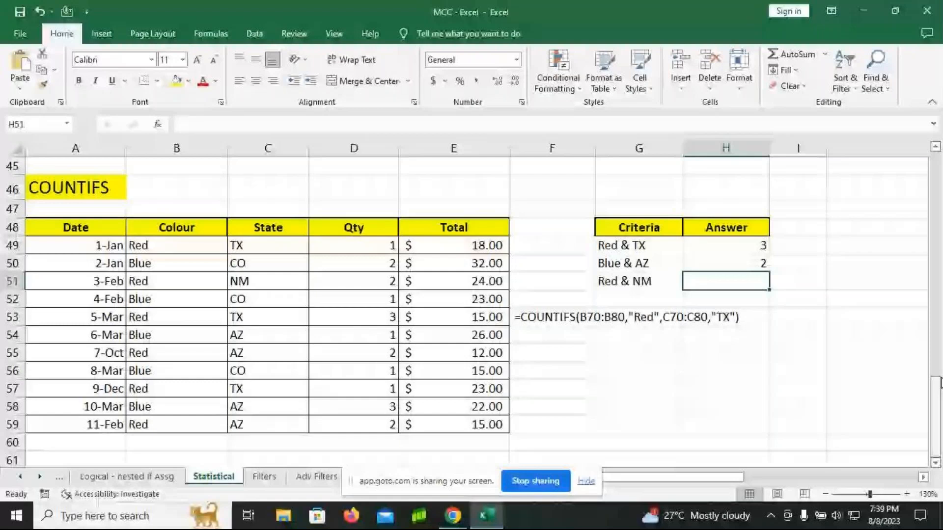
# Step: Open the COUNTIFS formula in H49, the answer for Red & TX, to examine its ranges and criteria
pyautogui.press('Up')
pyautogui.press('Up')
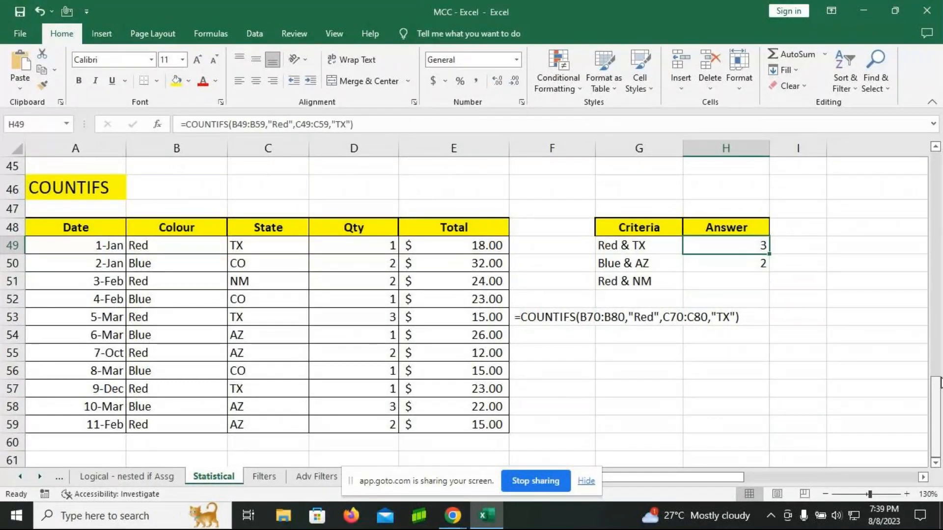
pyautogui.press('F2')
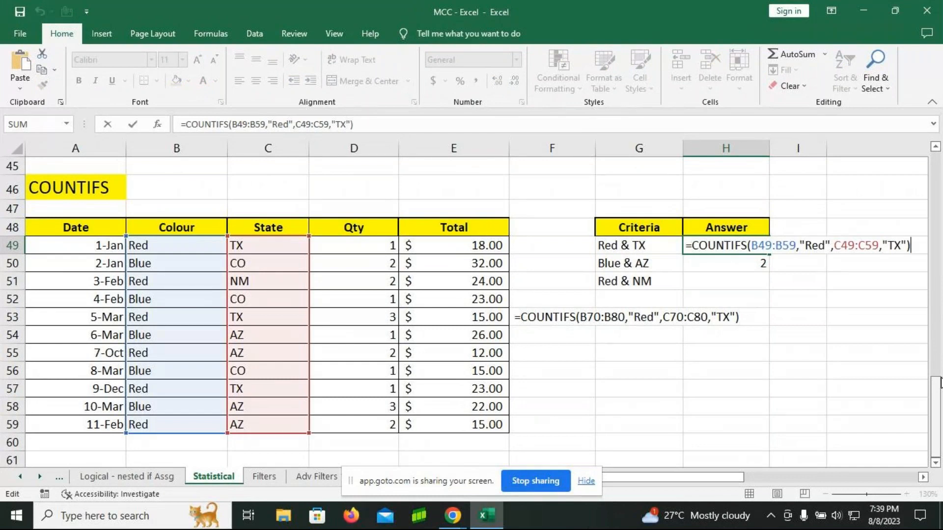
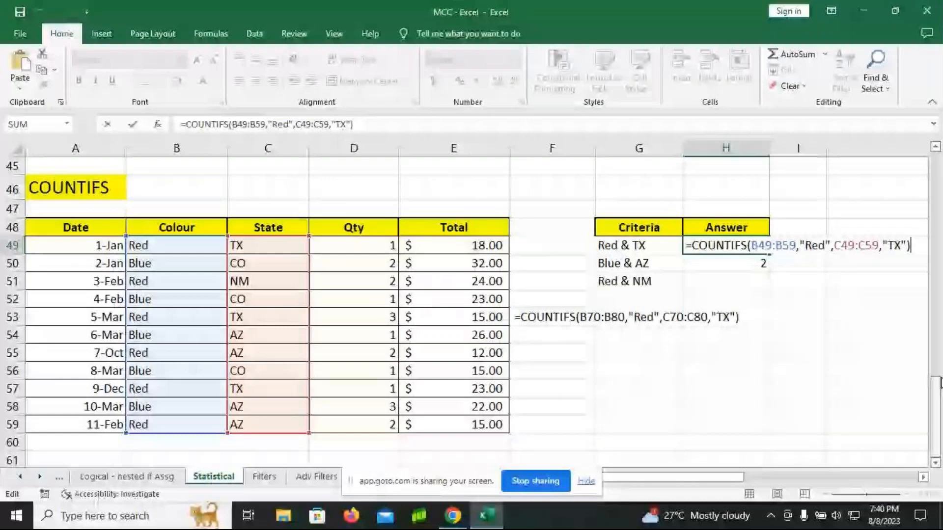
# Step: Close the formula in H49 and go to the master table on the Filters sheet, with the data filtering commands at hand
pyautogui.press('Return')
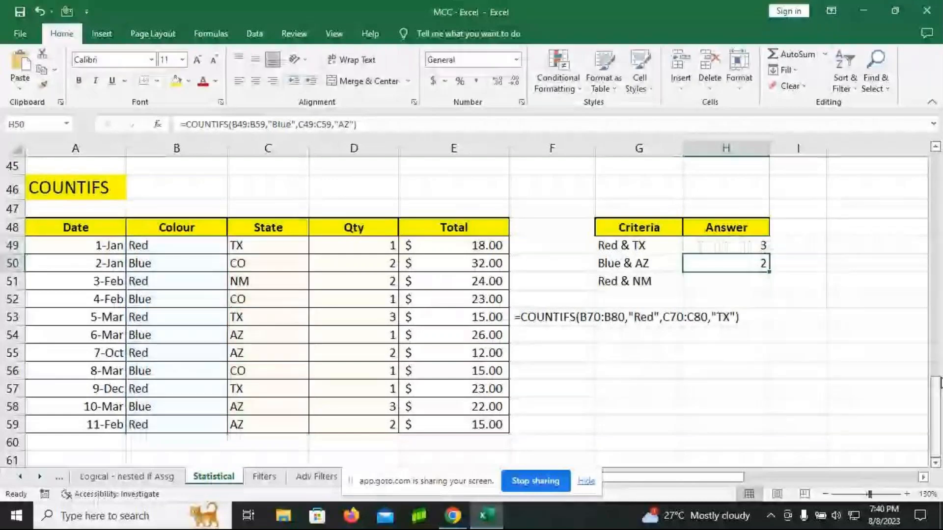
pyautogui.click(715, 283)
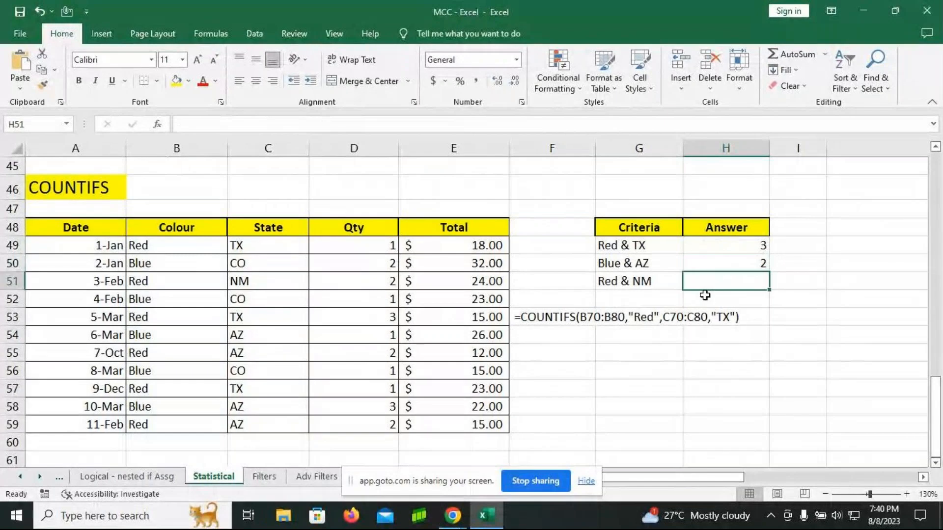
pyautogui.click(265, 477)
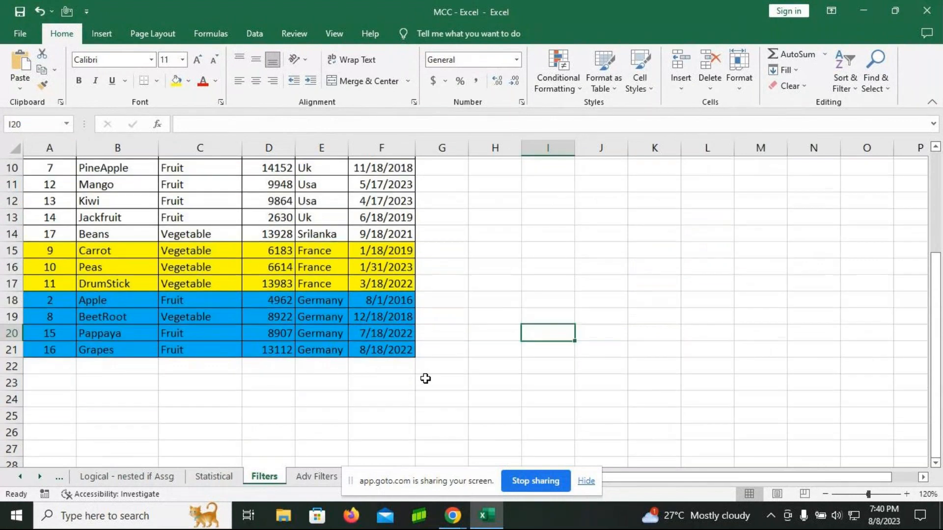
pyautogui.scroll(3, 426, 379)
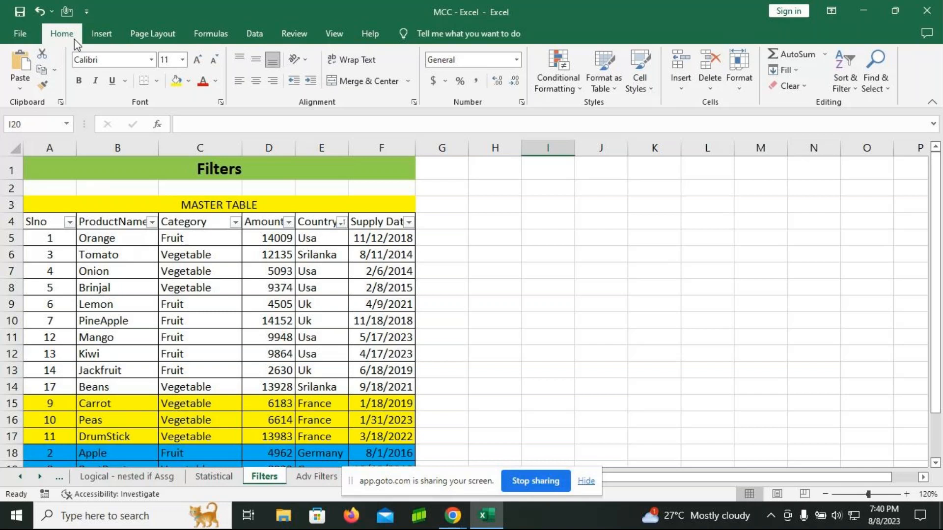
pyautogui.click(854, 91)
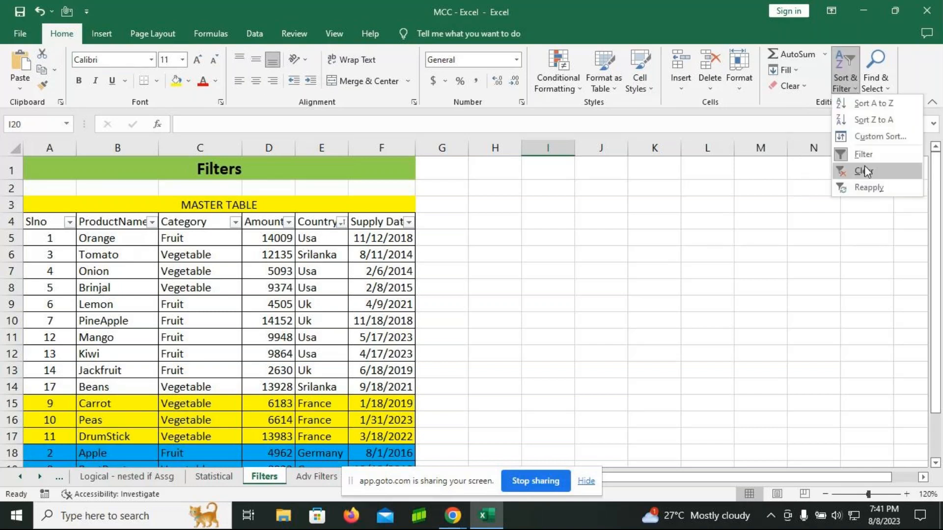
pyautogui.click(258, 37)
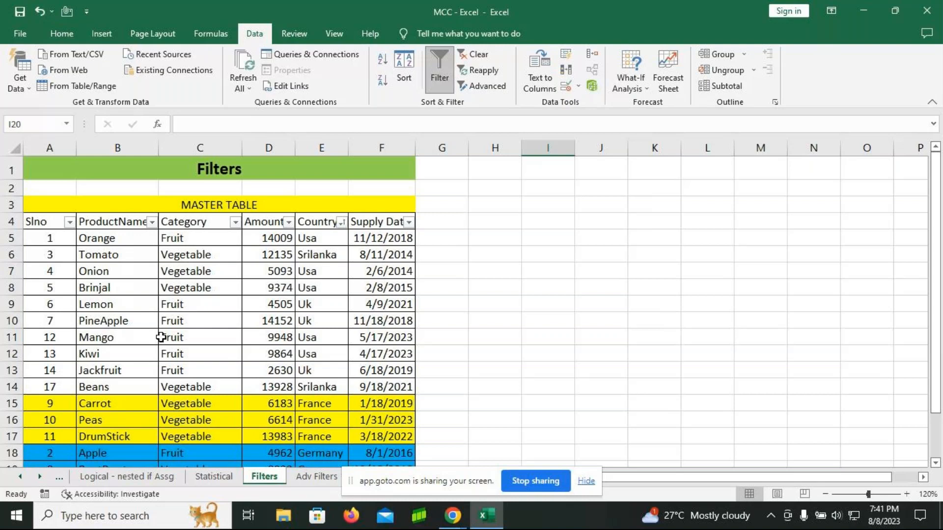
# Step: Select the master table from its column headers in row 4 down to the last record, excluding the MASTER TABLE title row
pyautogui.click(824, 494)
pyautogui.click(130, 312)
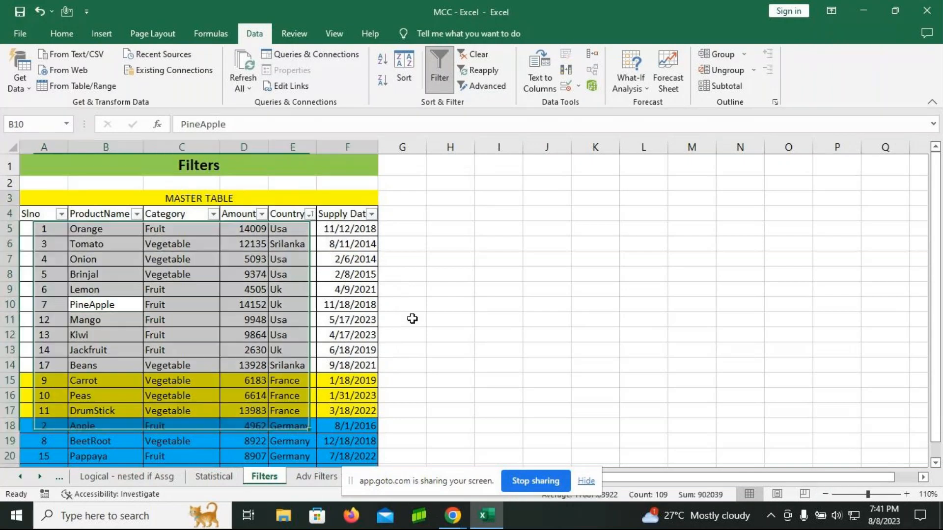
pyautogui.hotkey('ctrl', 'a')
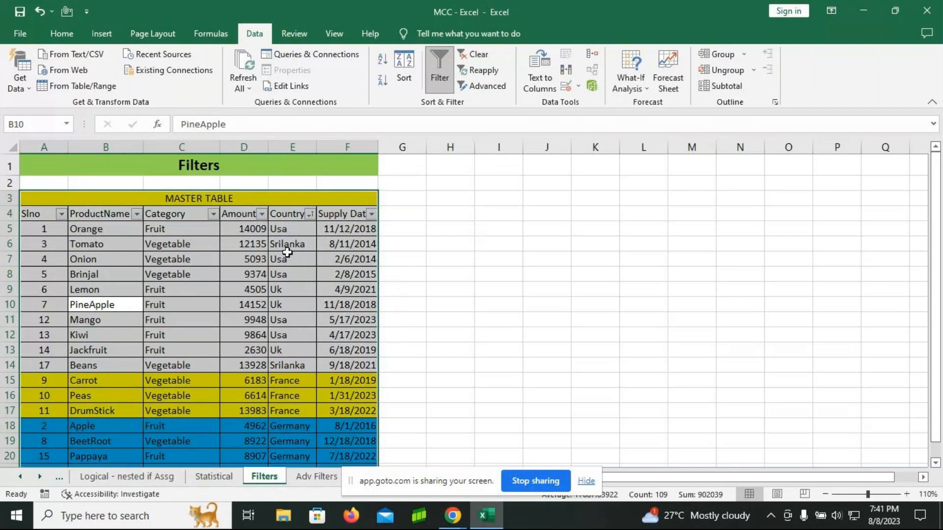
pyautogui.click(545, 289)
pyautogui.click(232, 303)
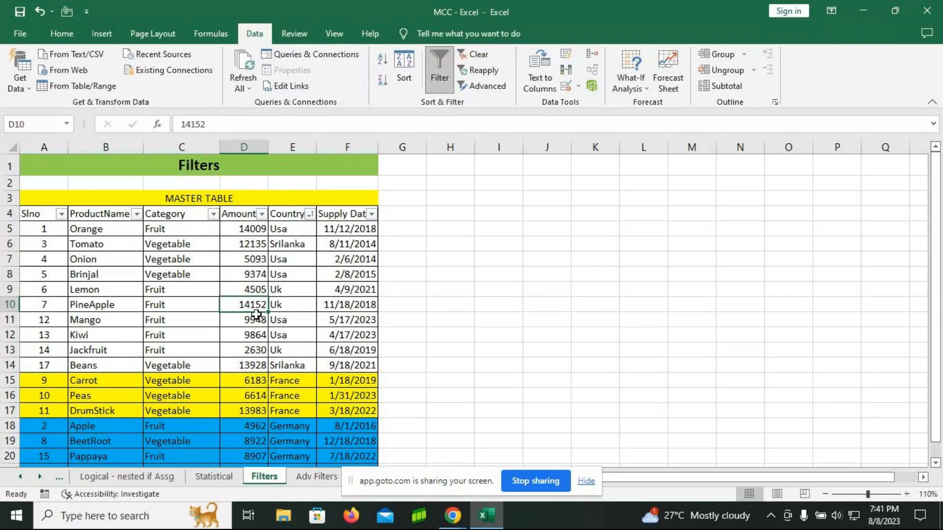
pyautogui.hotkey('ctrl', 'a')
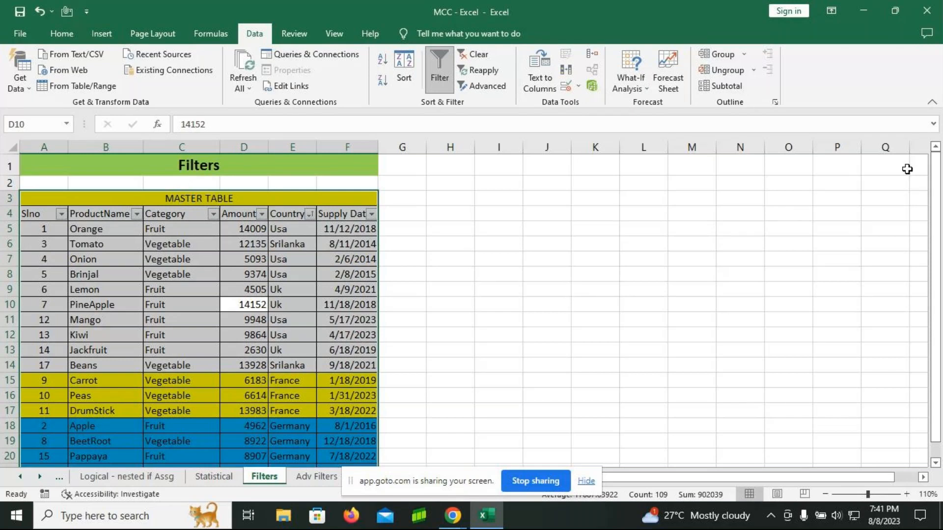
pyautogui.hotkey('shift', 'Down')
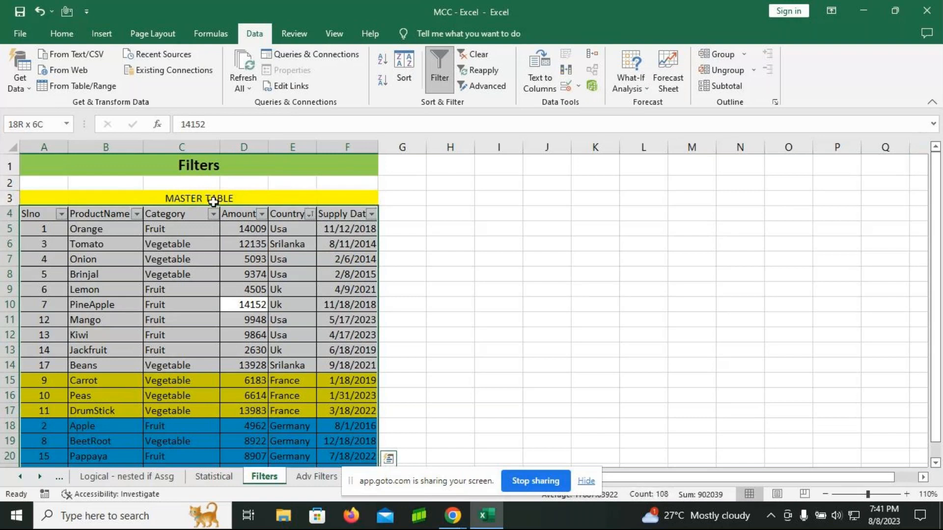
# Step: Turn the filter off for the selected master table and turn it on again for the row 4 headers
pyautogui.scroll(-1, 340, 354)
pyautogui.scroll(1, 341, 354)
pyautogui.hotkey('ctrl', 'shift', 'l')
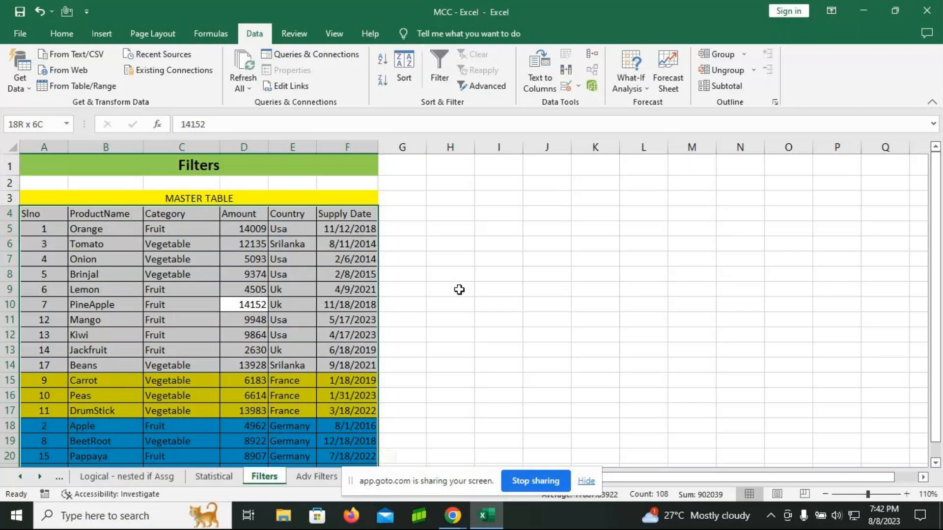
pyautogui.hotkey('ctrl', 'shift', 'l')
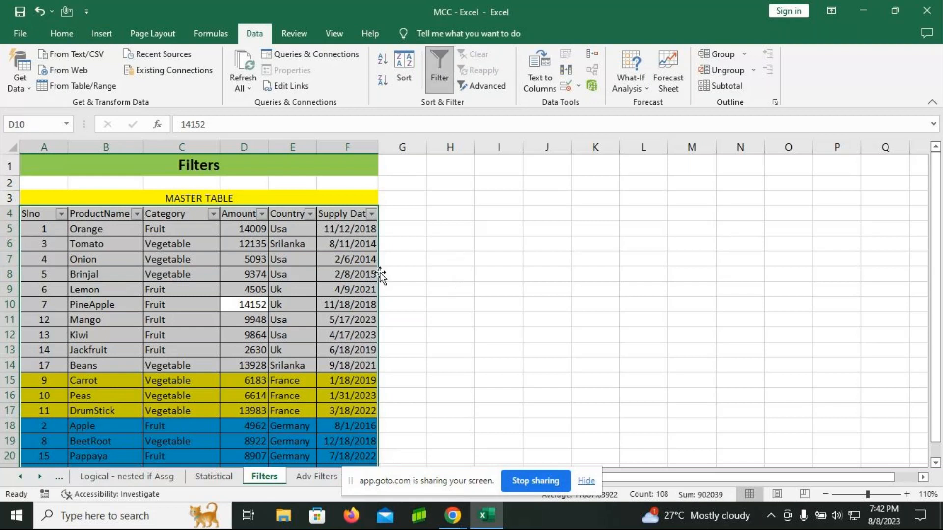
# Step: Sort the master table by Slno from smallest to largest
pyautogui.click(409, 263)
pyautogui.doubleClick(409, 263)
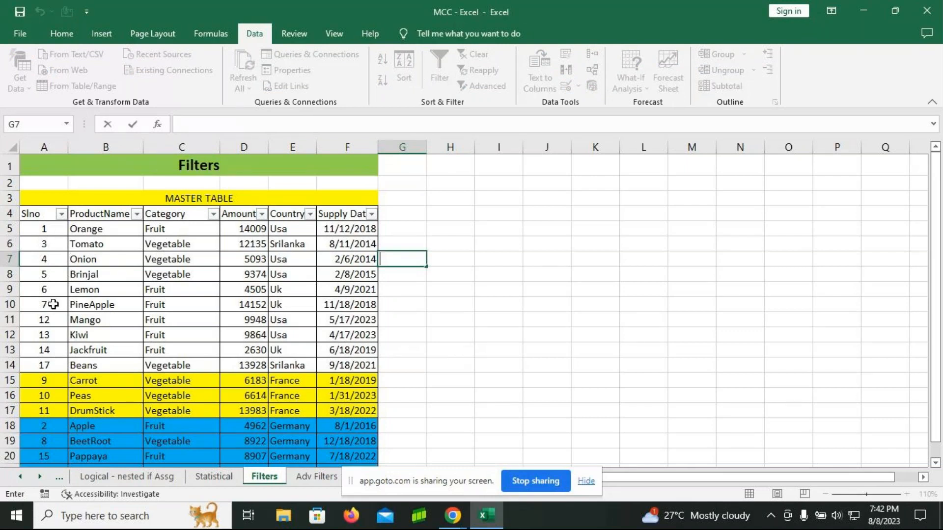
pyautogui.click(61, 217)
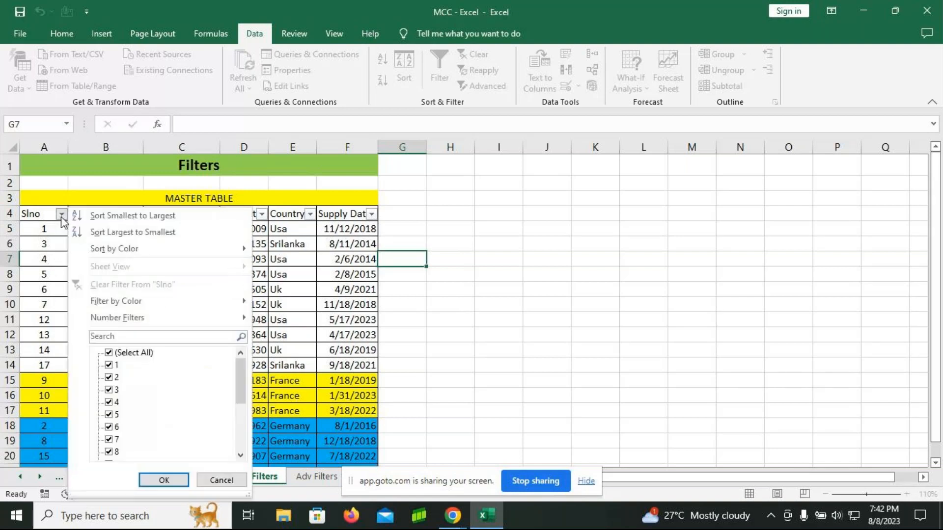
pyautogui.click(125, 216)
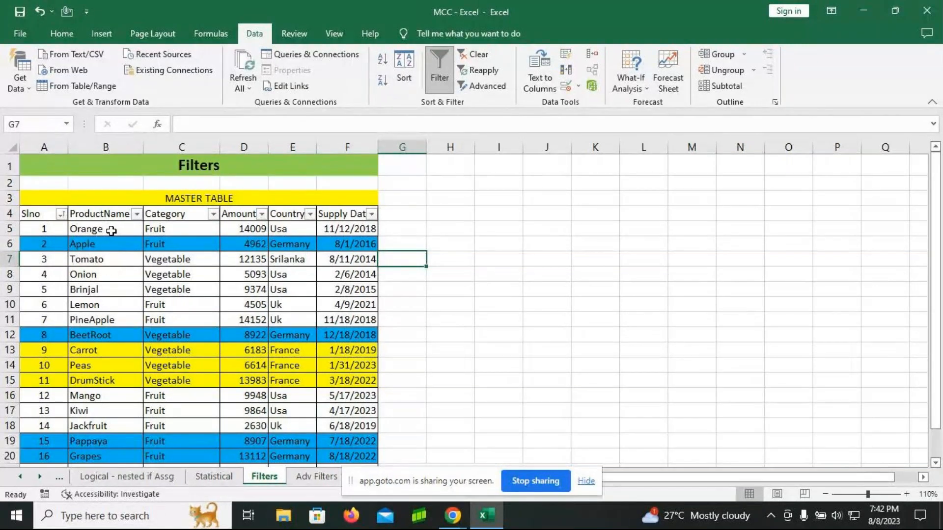
# Step: Filter the ProductName column to show only Apple, Grapes and Jackfruit
pyautogui.click(136, 215)
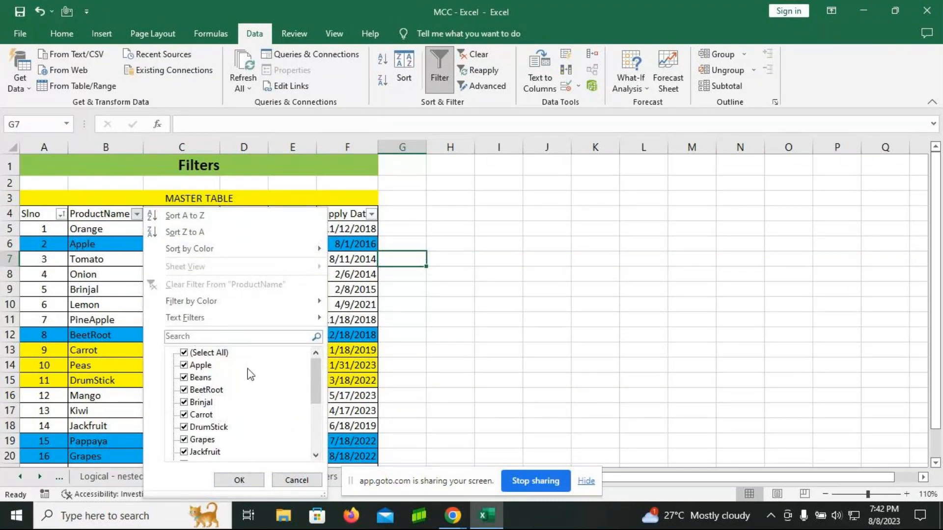
pyautogui.click(186, 354)
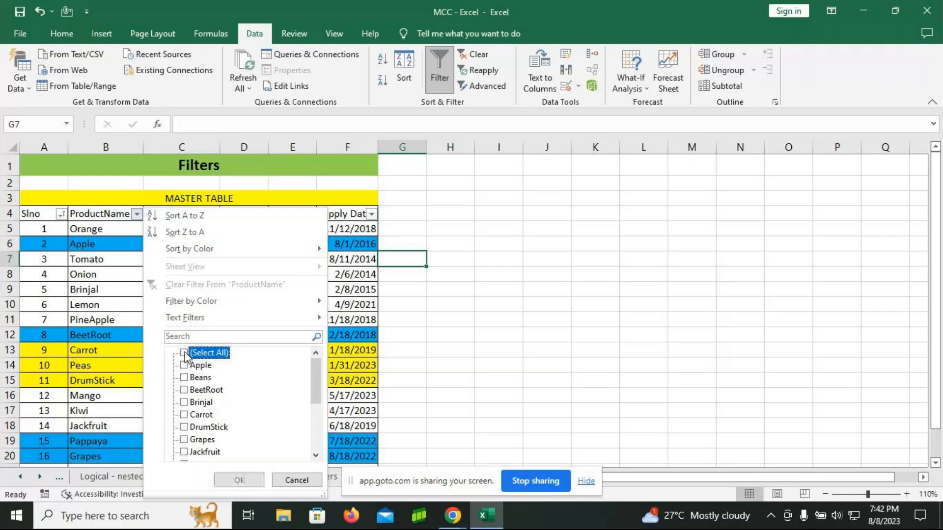
pyautogui.click(184, 366)
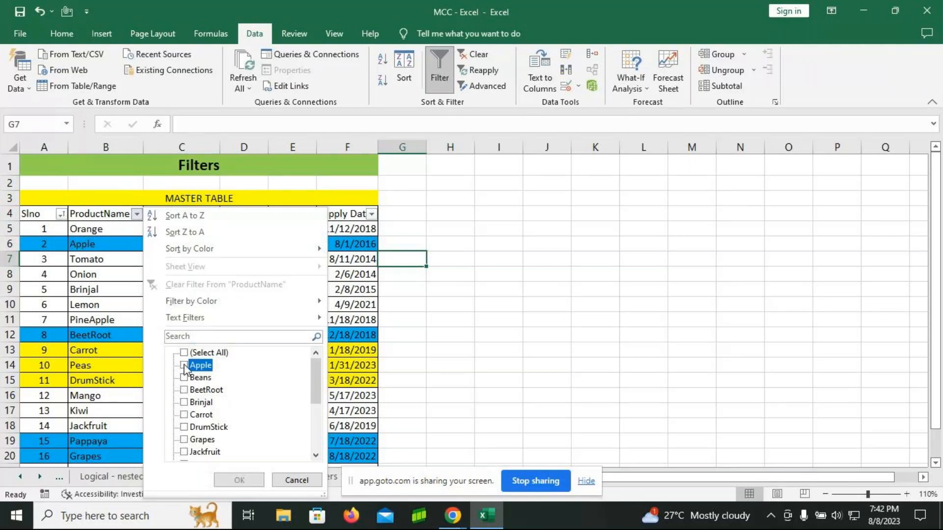
pyautogui.scroll(-1, 188, 416)
pyautogui.click(184, 403)
pyautogui.click(197, 415)
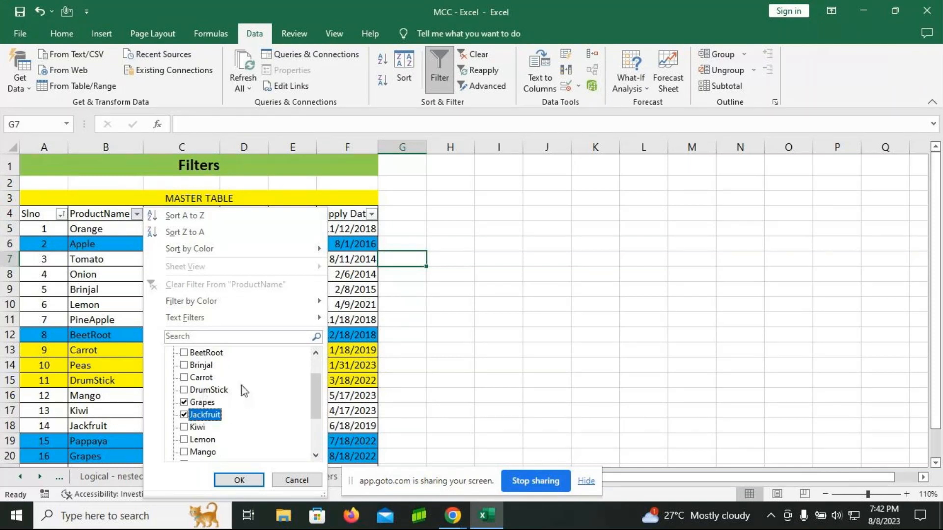
pyautogui.scroll(2, 244, 392)
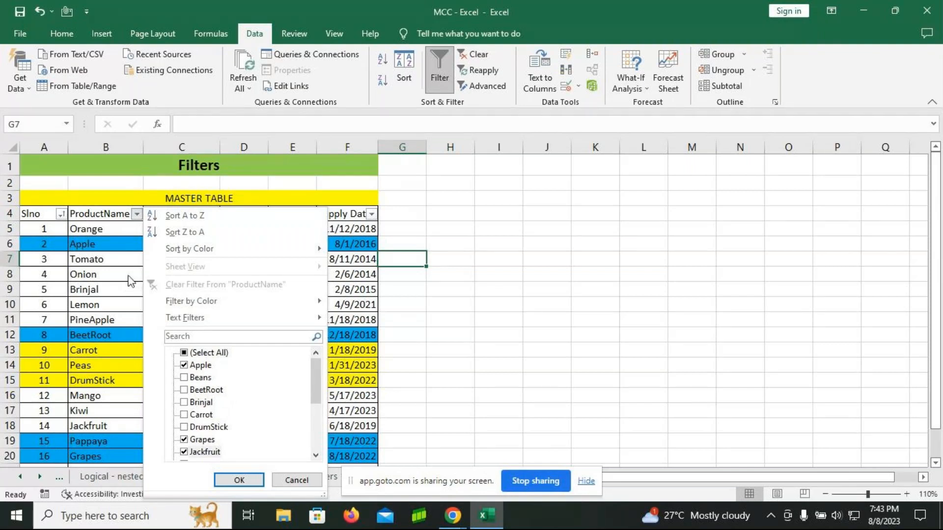
pyautogui.click(240, 480)
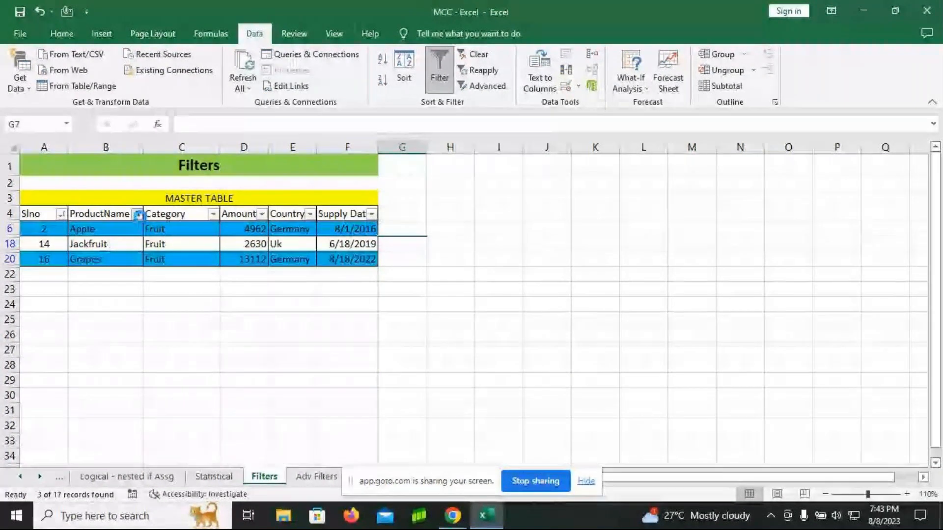
# Step: Clear the ProductName filter and filter that column by the blue cell color instead
pyautogui.click(137, 214)
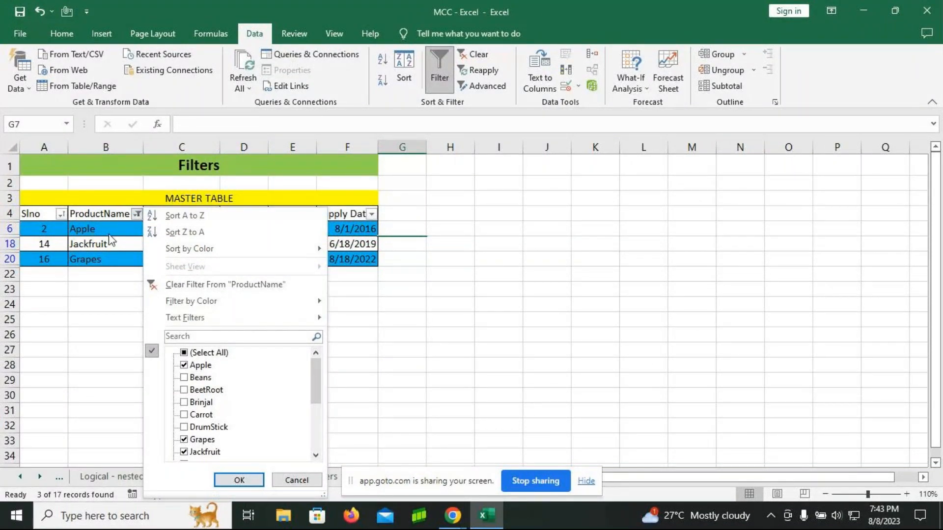
pyautogui.click(196, 285)
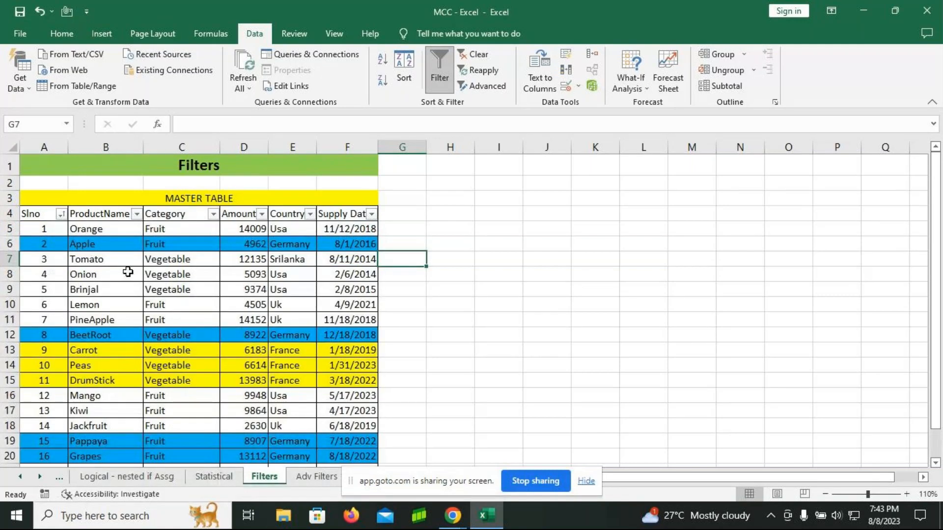
pyautogui.click(136, 214)
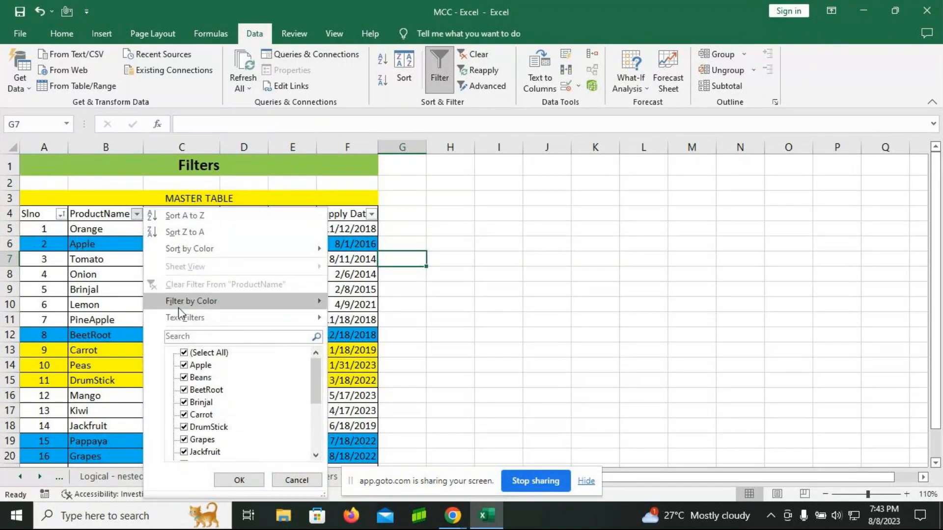
pyautogui.moveTo(252, 304)
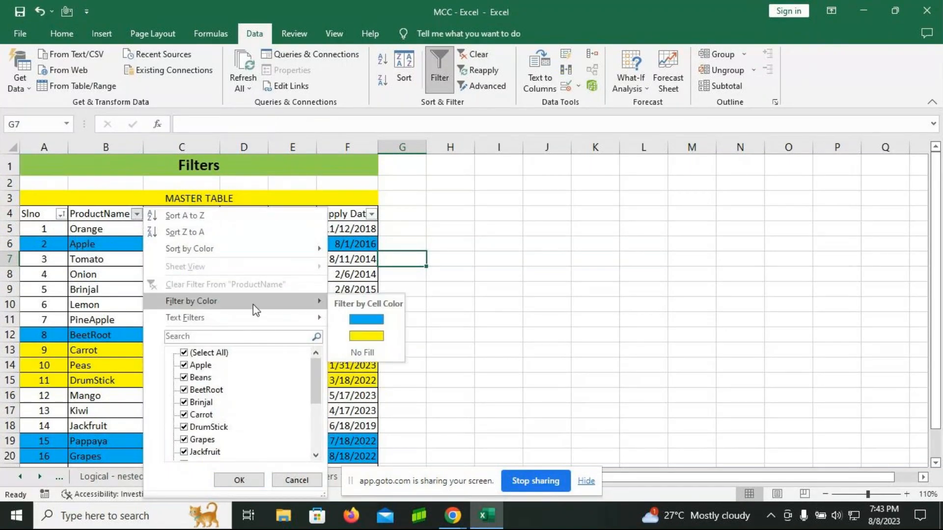
pyautogui.click(366, 320)
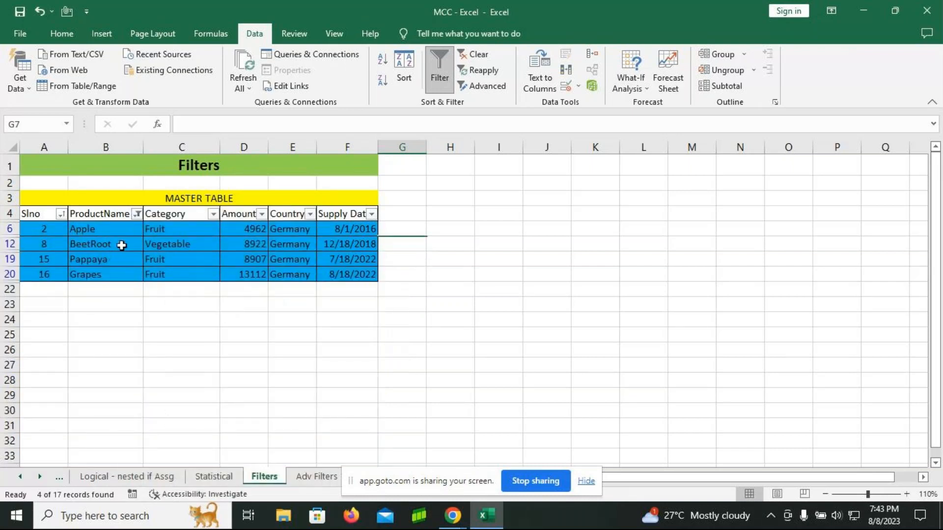
# Step: Replace the blue color filter on ProductName with a filter for cells with No Fill
pyautogui.click(137, 216)
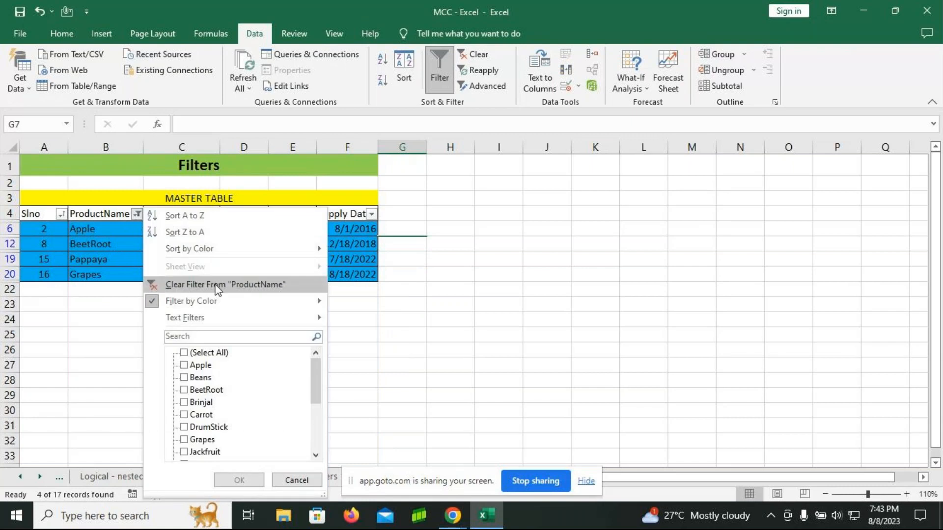
pyautogui.click(216, 286)
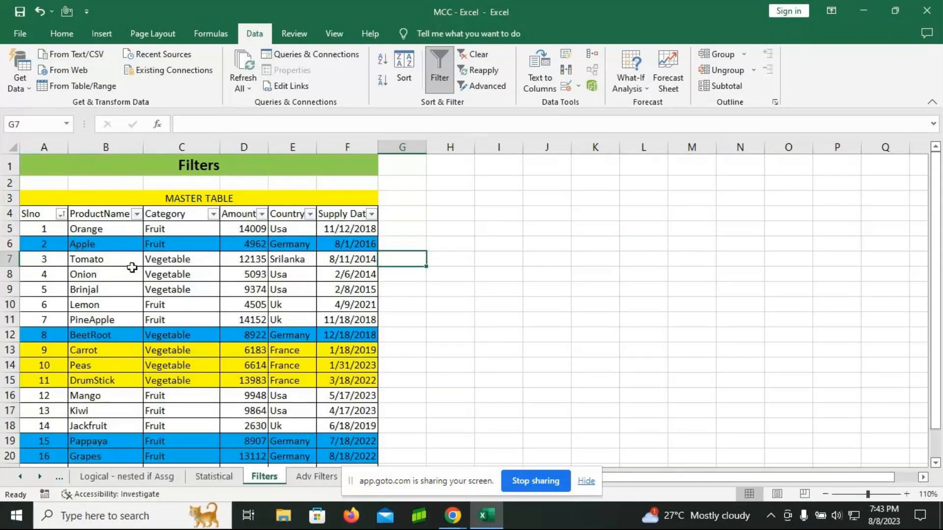
pyautogui.click(137, 214)
pyautogui.moveTo(294, 301)
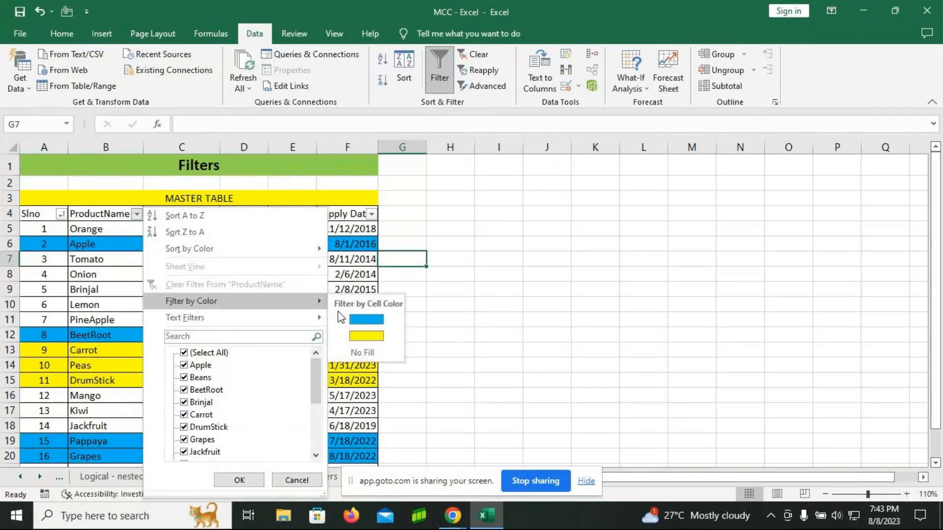
pyautogui.click(355, 351)
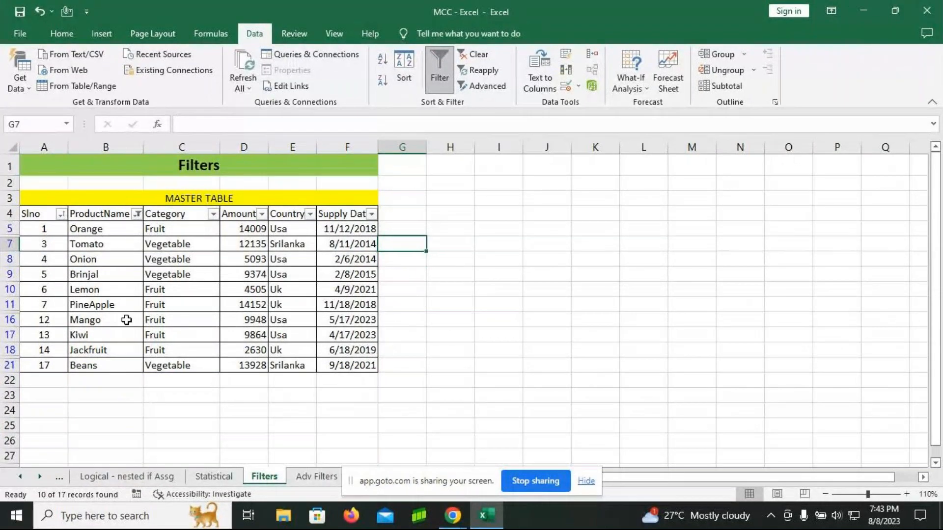
# Step: Clear the No Fill filter from ProductName and filter the column by the yellow cell color
pyautogui.click(136, 214)
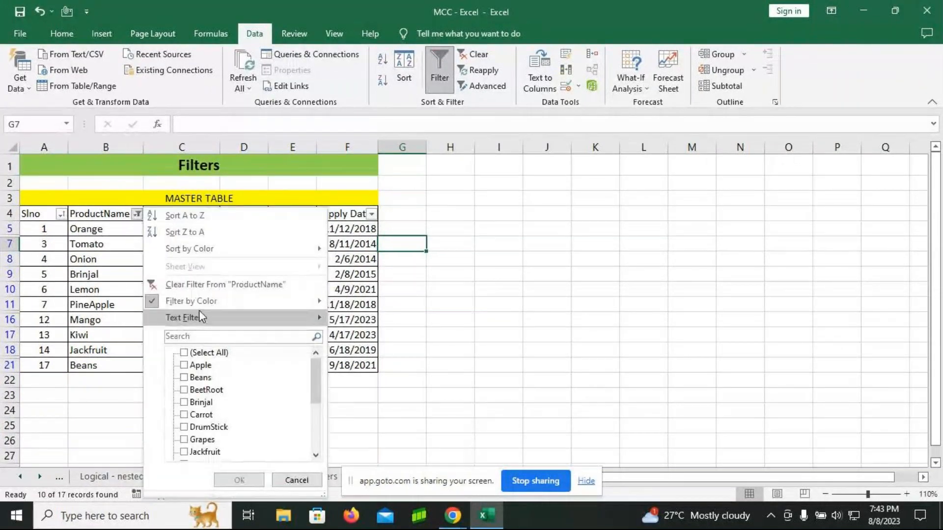
pyautogui.click(188, 285)
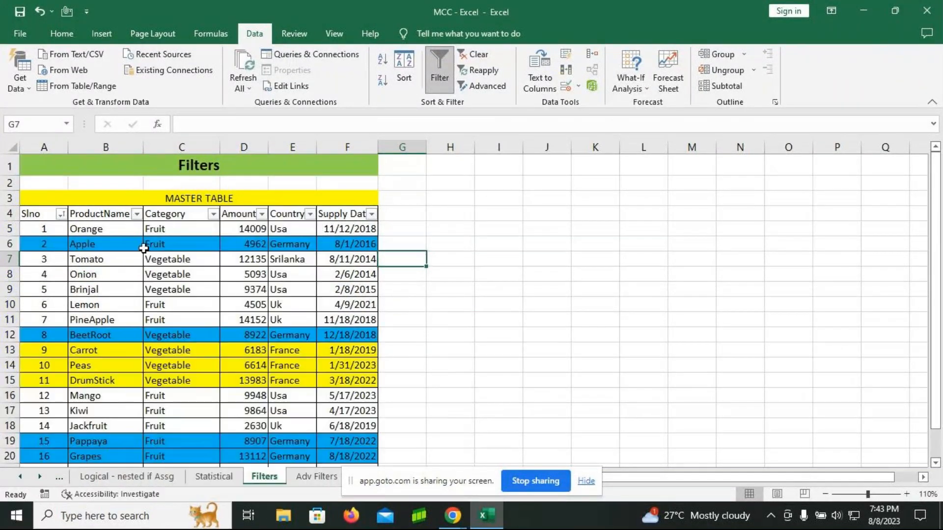
pyautogui.click(135, 215)
pyautogui.moveTo(183, 302)
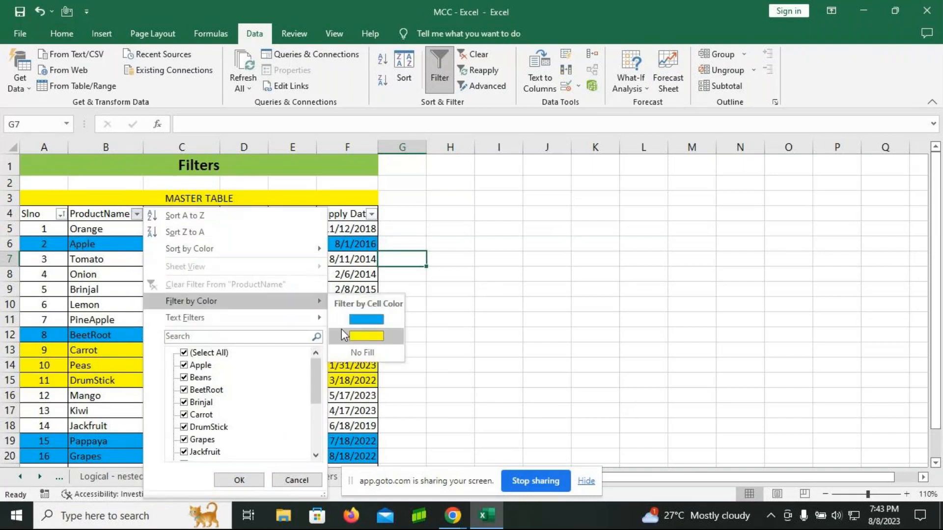
pyautogui.click(366, 336)
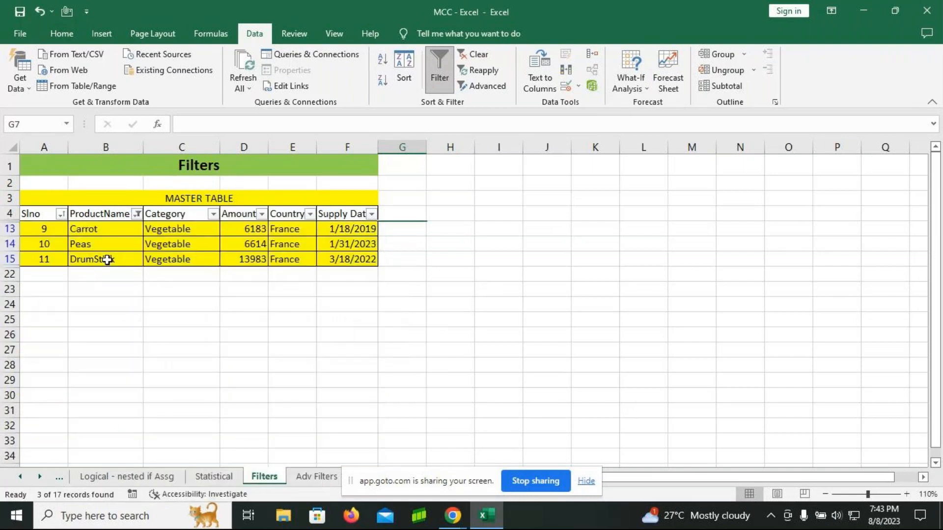
# Step: Clear the color filter from ProductName and filter the Category column to show only Fruit
pyautogui.click(138, 214)
pyautogui.click(217, 284)
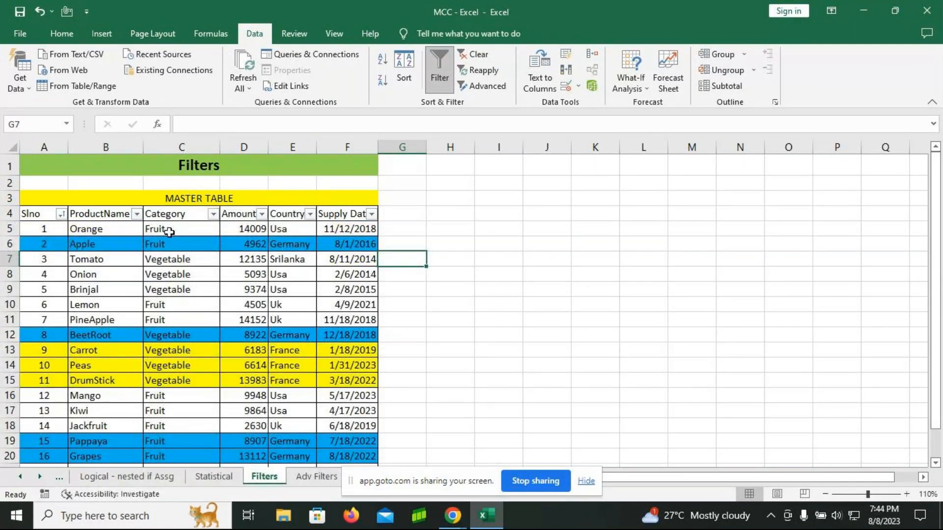
pyautogui.click(213, 214)
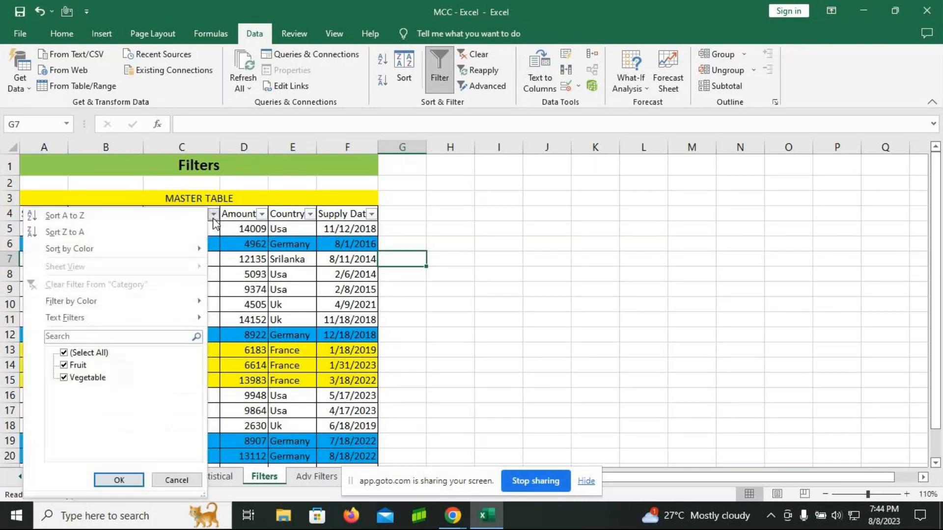
pyautogui.click(72, 353)
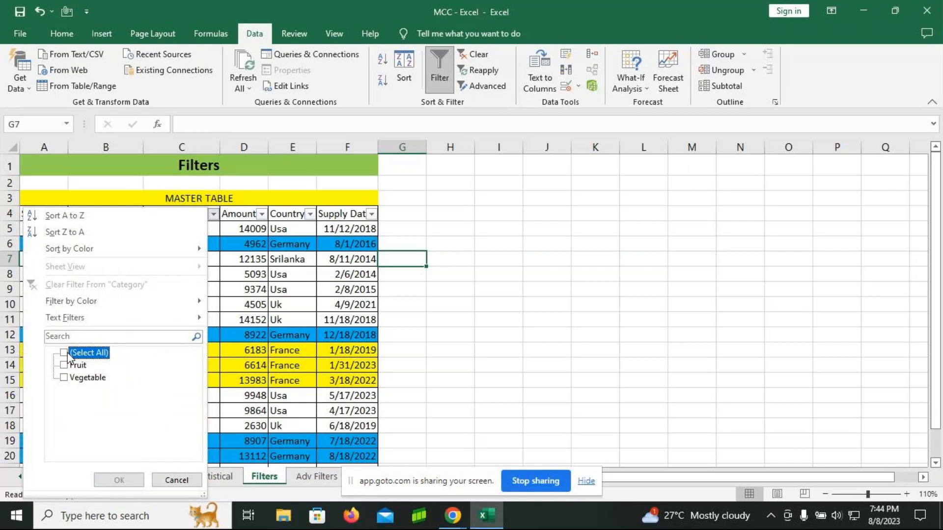
pyautogui.click(64, 365)
pyautogui.click(62, 366)
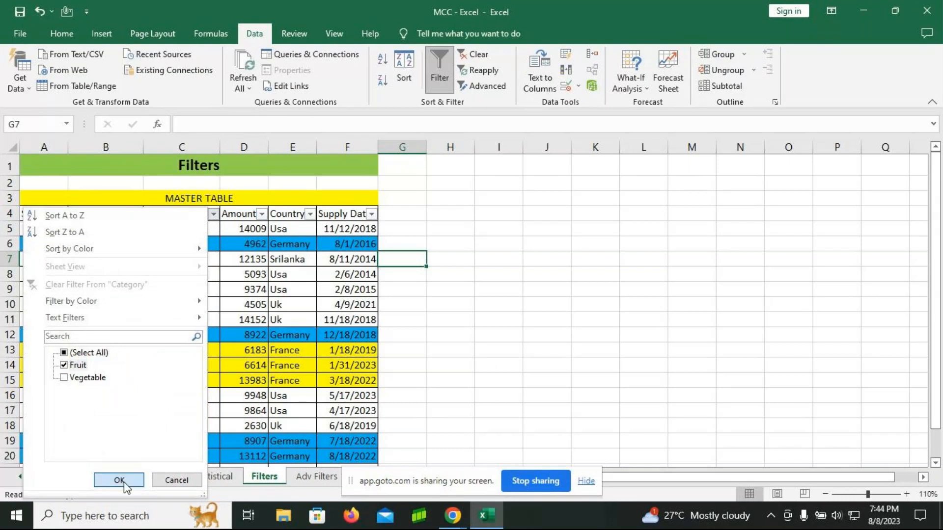
pyautogui.click(119, 480)
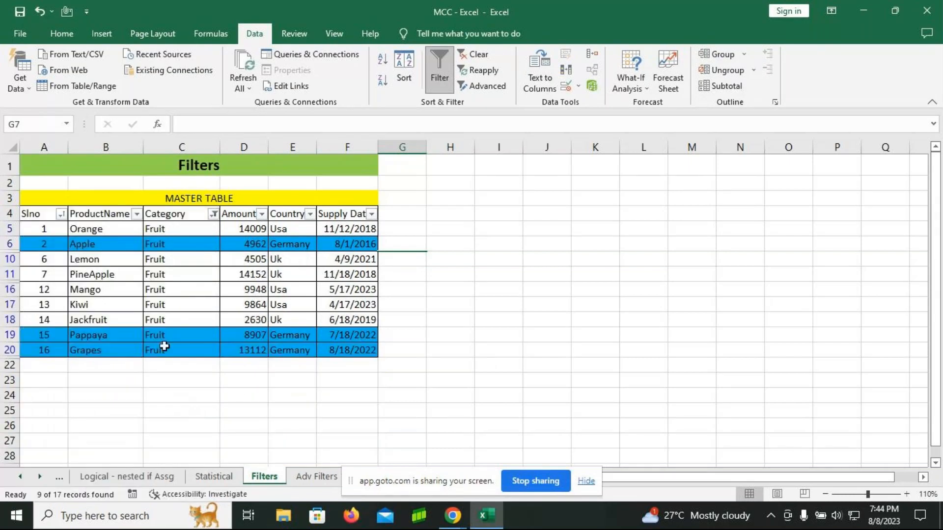
# Step: Clear the Fruit filter from Category and filter that column to show only Vegetable
pyautogui.click(212, 219)
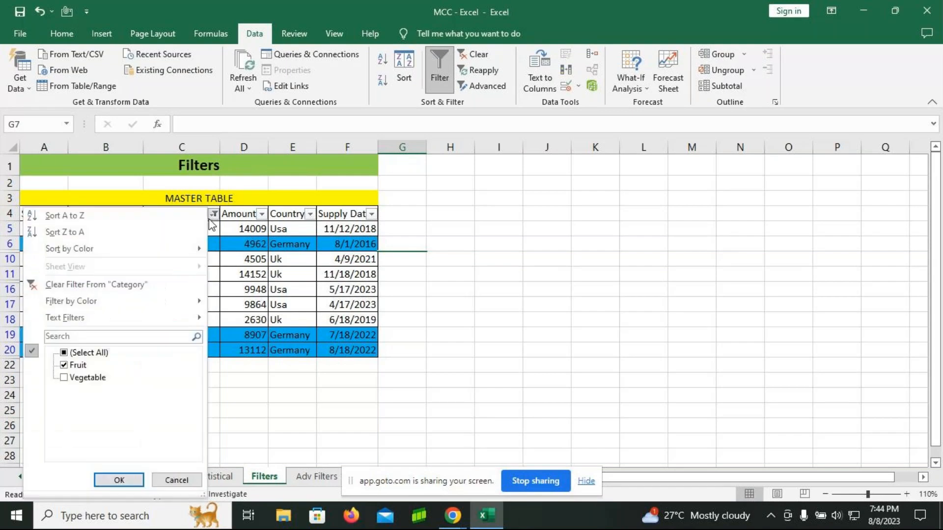
pyautogui.click(102, 284)
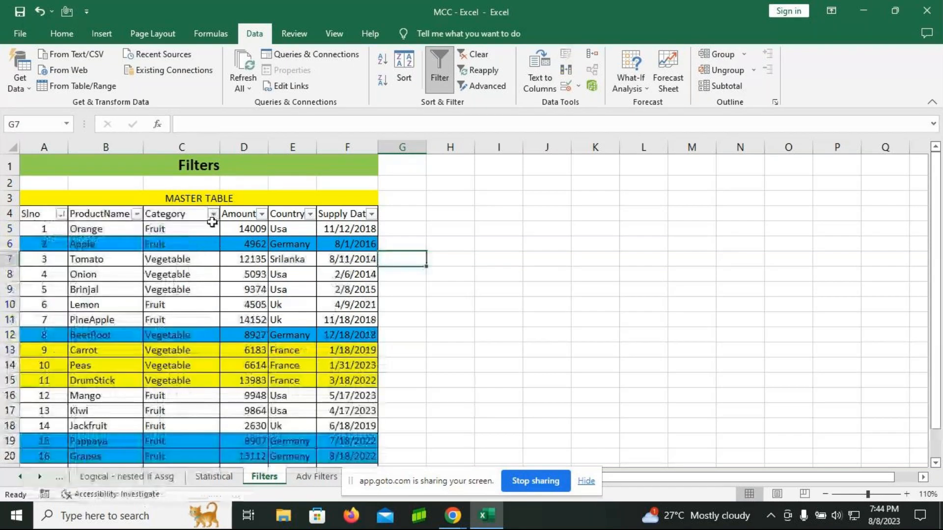
pyautogui.click(213, 217)
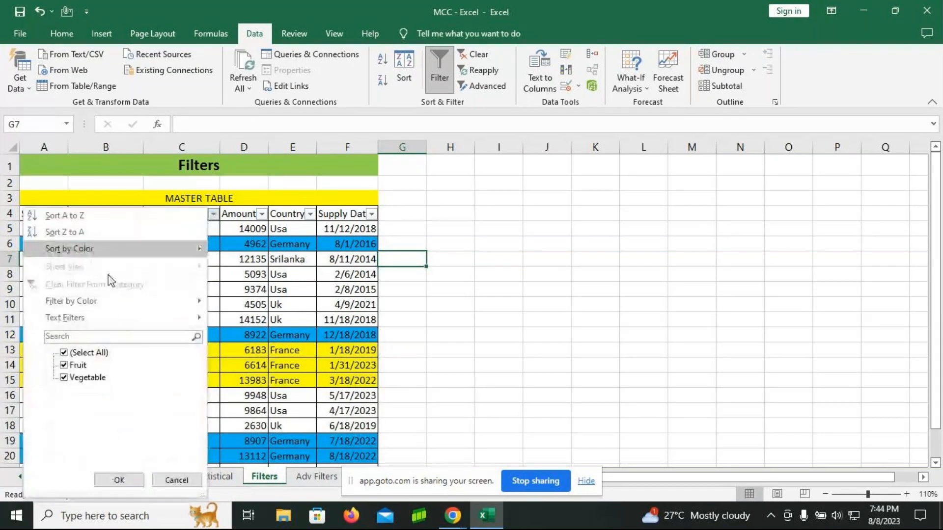
pyautogui.click(64, 352)
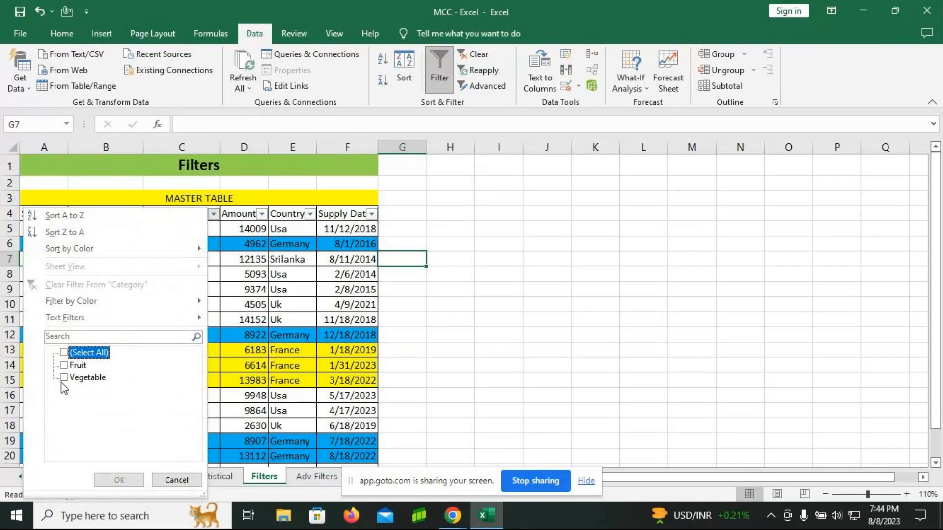
pyautogui.click(64, 377)
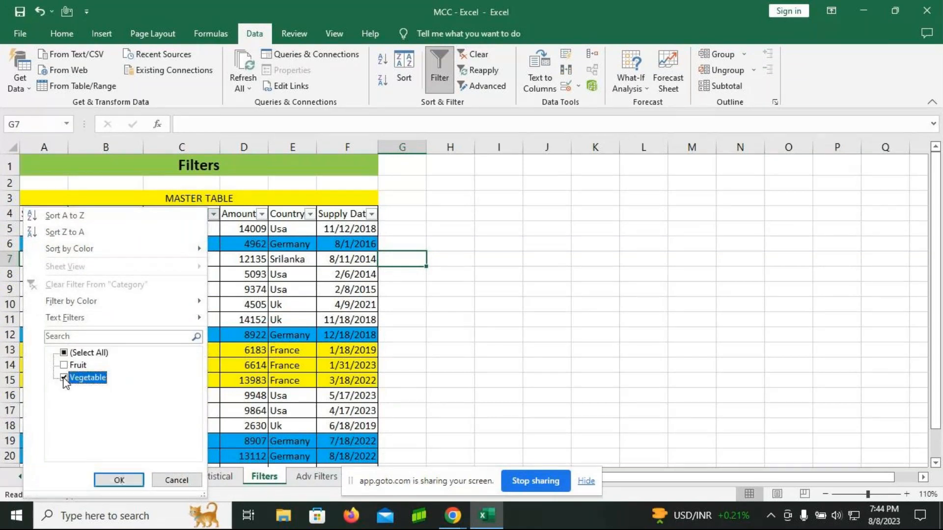
pyautogui.click(119, 480)
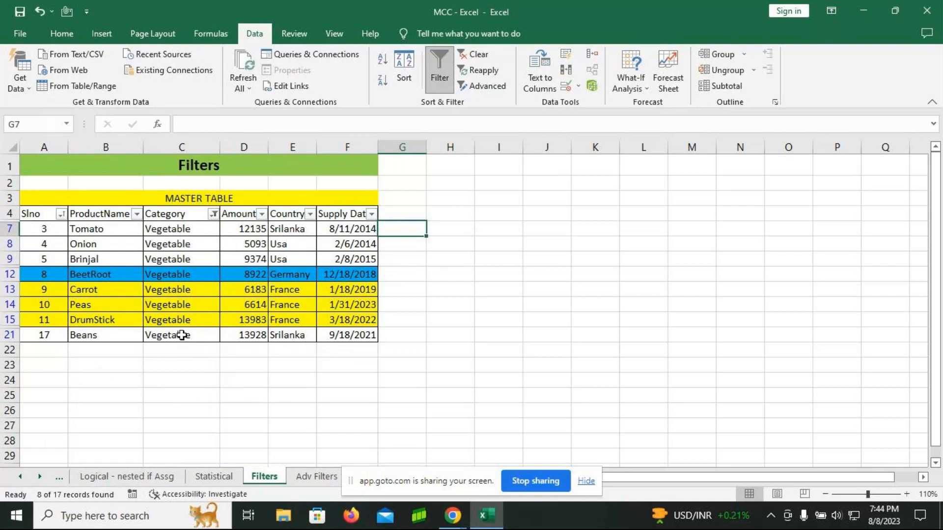
# Step: Clear the Category filter and apply a number filter to the Amount column for values equal to 3500
pyautogui.click(213, 215)
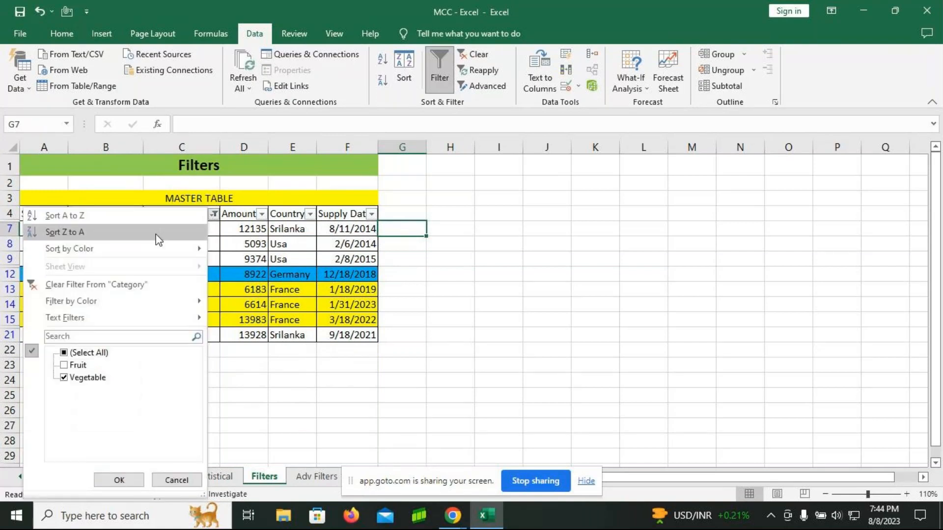
pyautogui.click(118, 284)
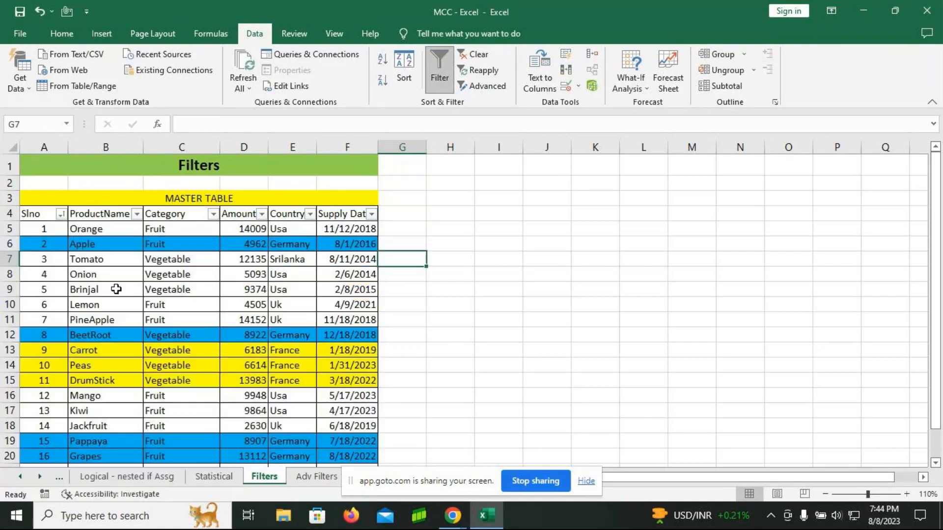
pyautogui.click(262, 215)
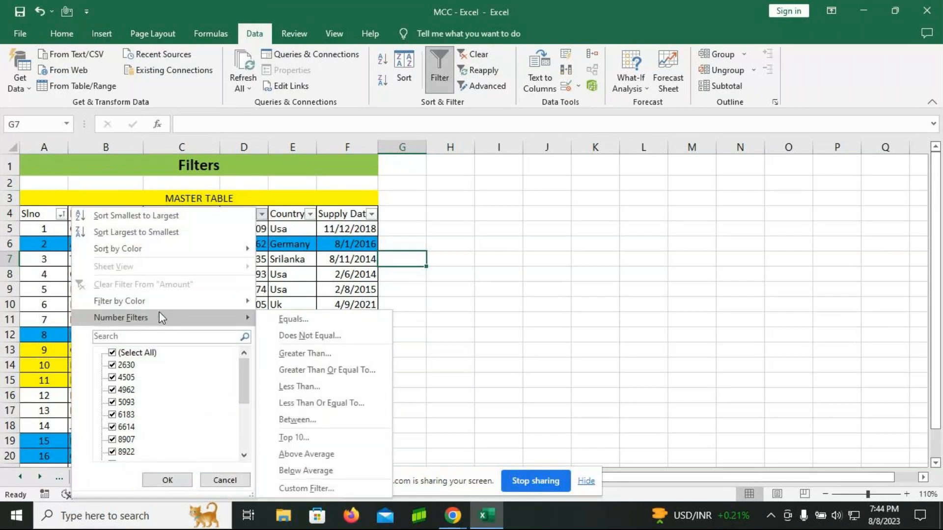
pyautogui.click(292, 320)
pyautogui.moveTo(496, 84); pyautogui.dragTo(592, 125)
pyautogui.write('3500')
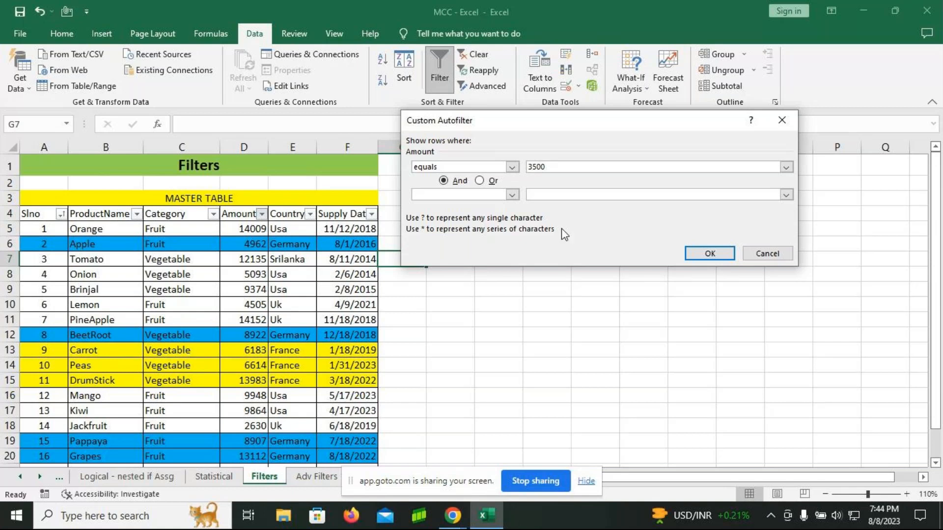
pyautogui.click(709, 253)
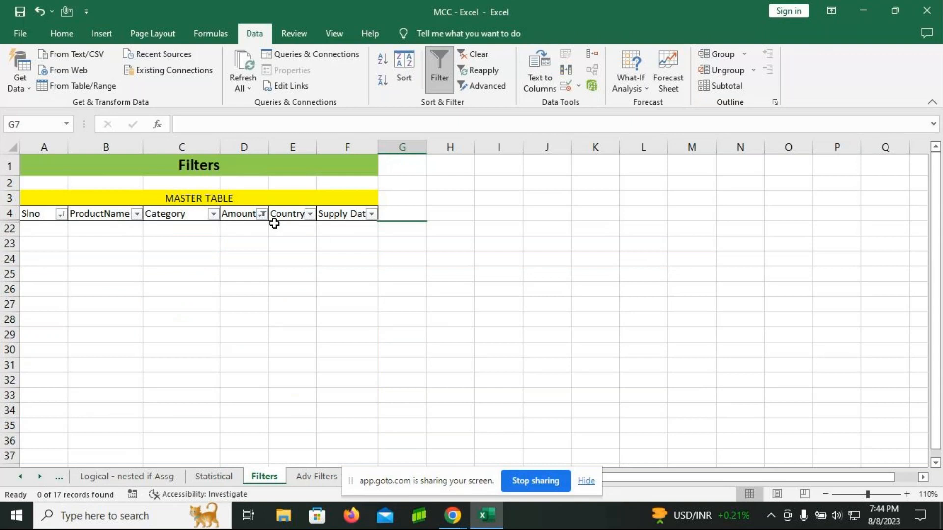
# Step: Clear the equals filter from Amount and filter the column for values greater than 10000
pyautogui.click(262, 214)
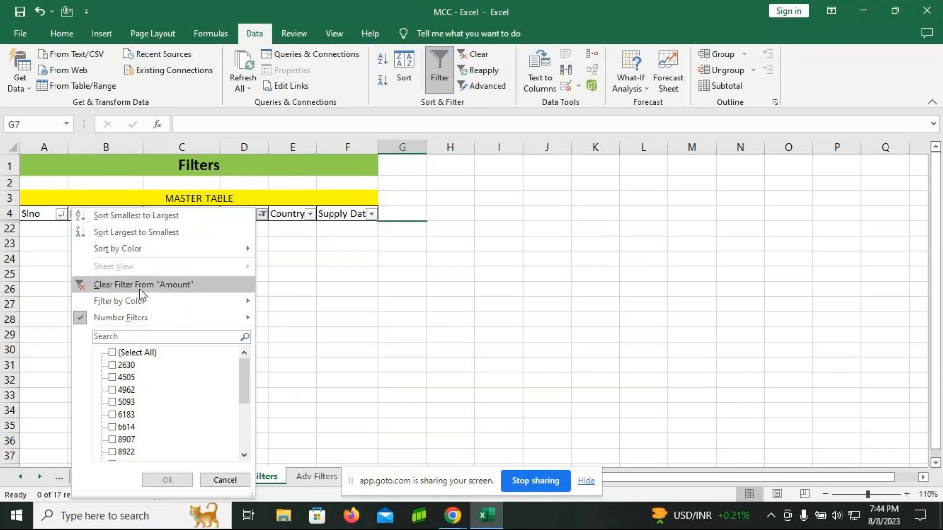
pyautogui.click(139, 284)
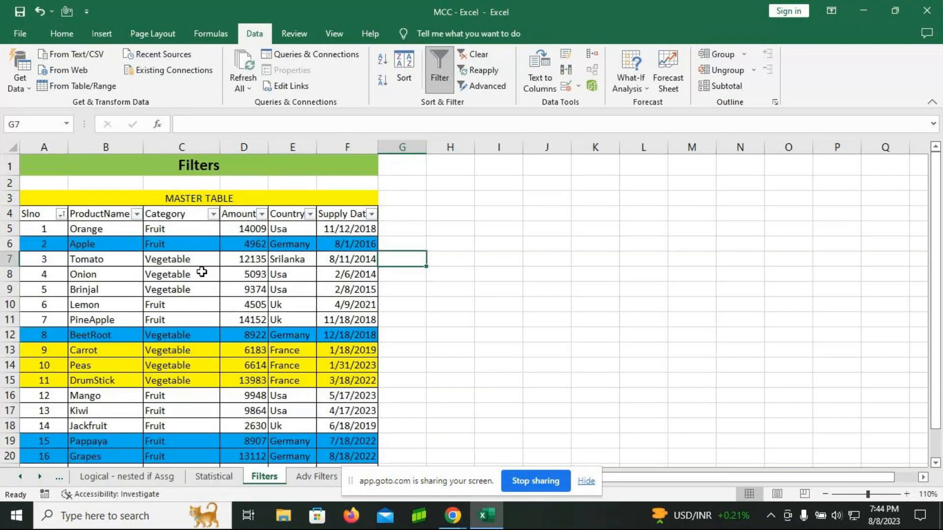
pyautogui.click(261, 215)
pyautogui.moveTo(146, 319)
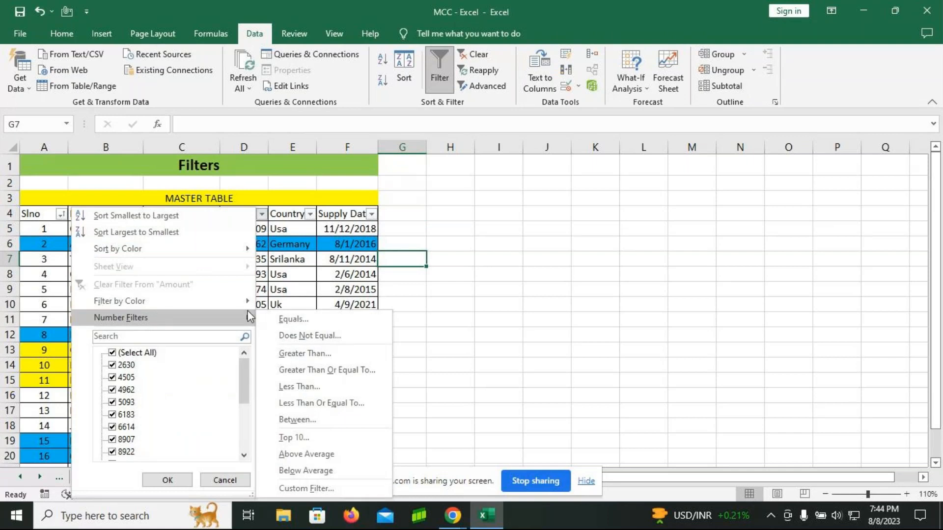
pyautogui.click(307, 354)
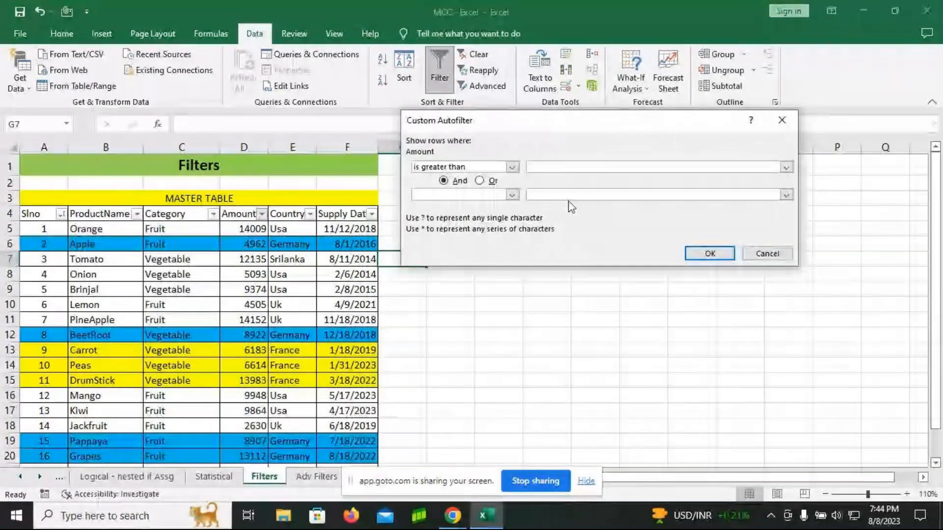
pyautogui.write('10000')
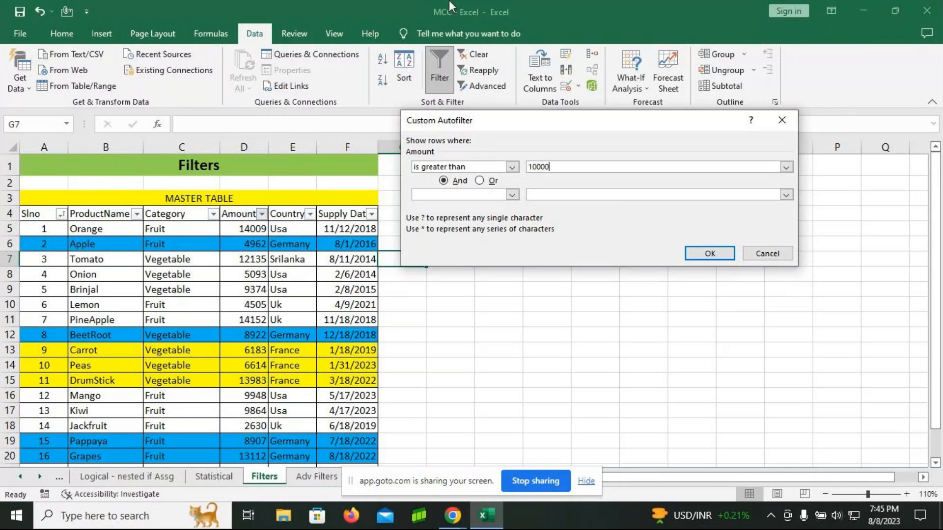
pyautogui.click(697, 253)
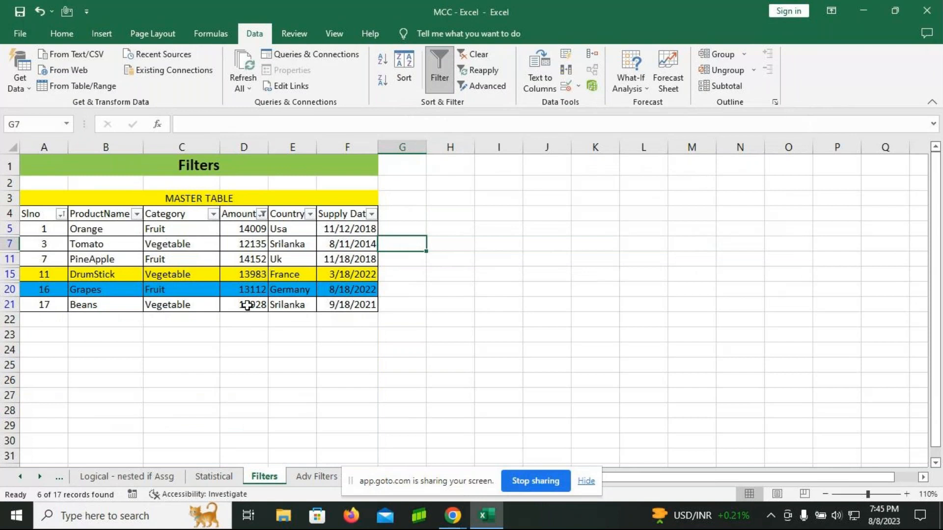
# Step: Replace the greater-than filter on Amount with a number filter for values less than 8000
pyautogui.click(263, 214)
pyautogui.click(170, 285)
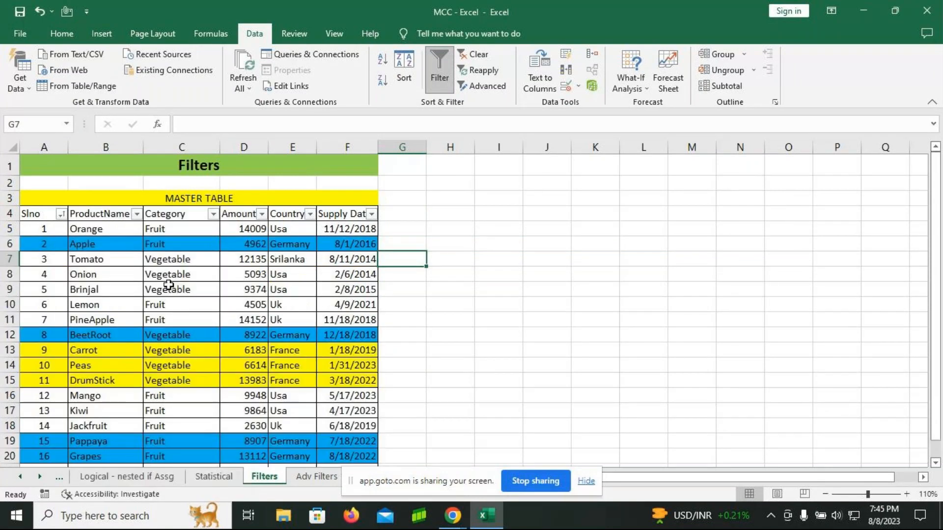
pyautogui.click(260, 218)
pyautogui.moveTo(147, 318)
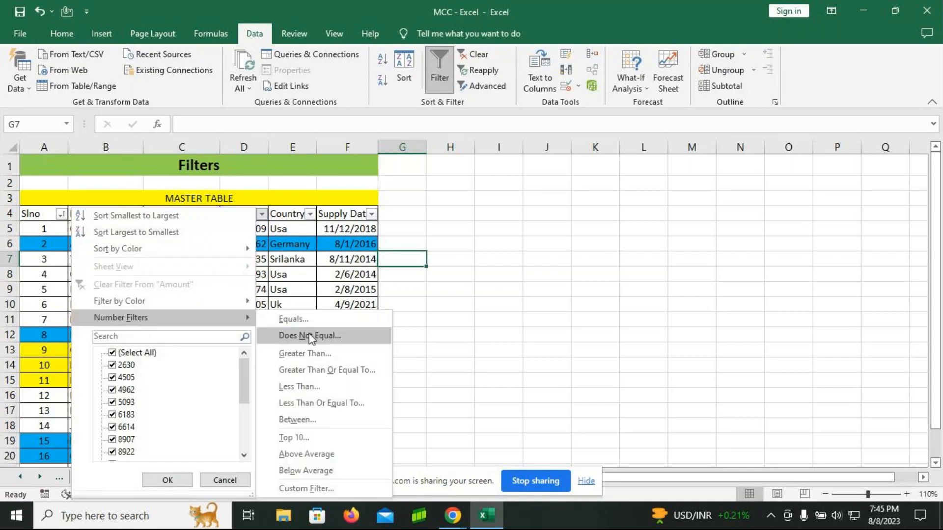
pyautogui.click(305, 387)
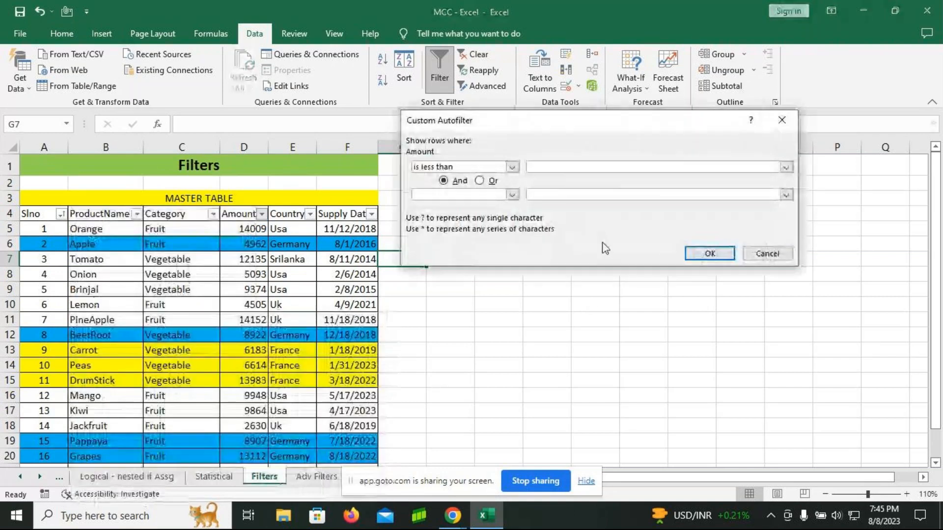
pyautogui.write('8000')
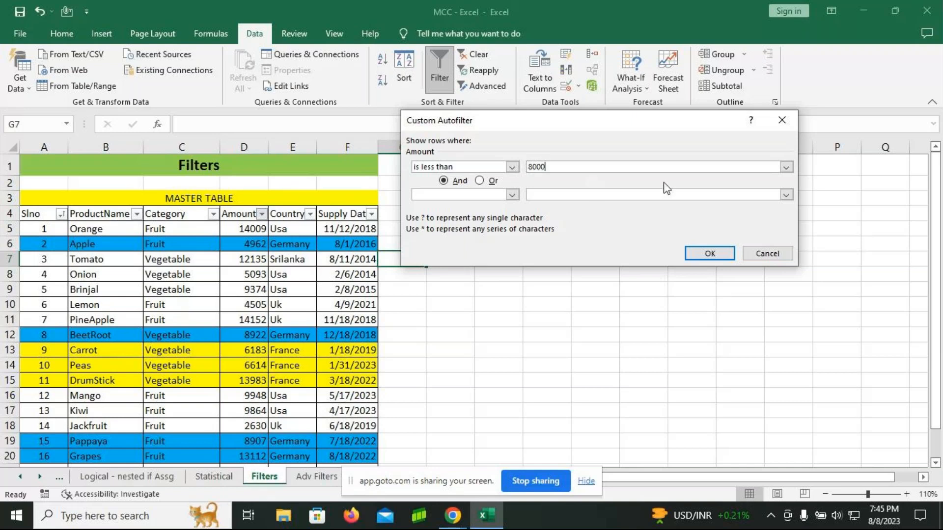
pyautogui.click(709, 253)
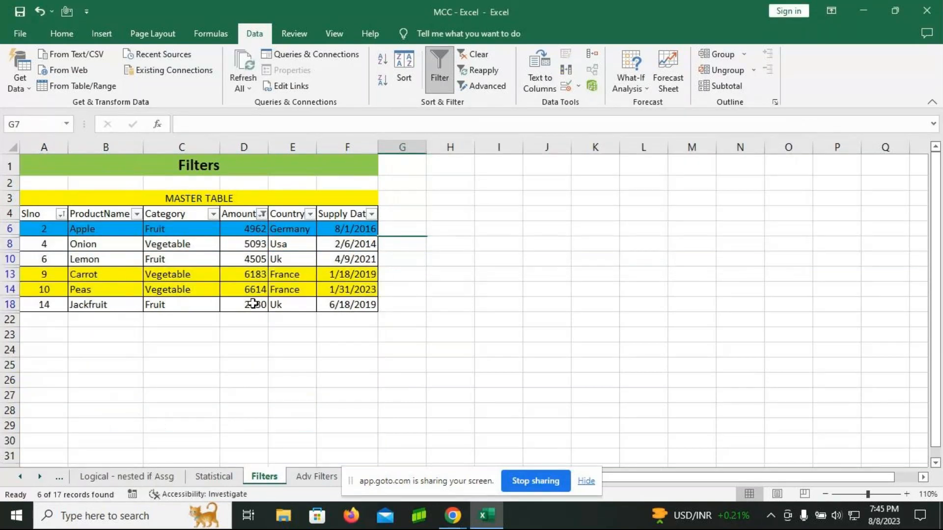
# Step: Clear the less-than filter from Amount and filter the column for values equal to 6183
pyautogui.click(262, 214)
pyautogui.click(183, 285)
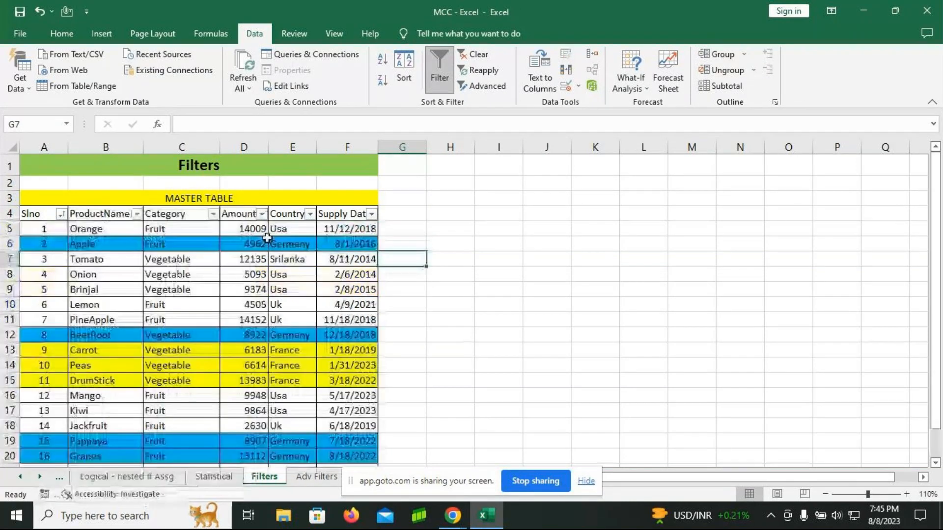
pyautogui.click(262, 214)
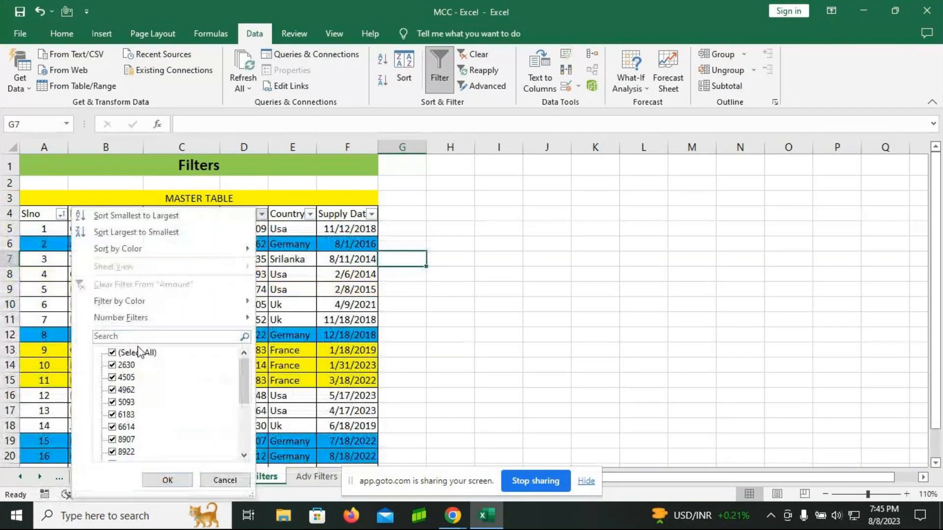
pyautogui.moveTo(140, 319)
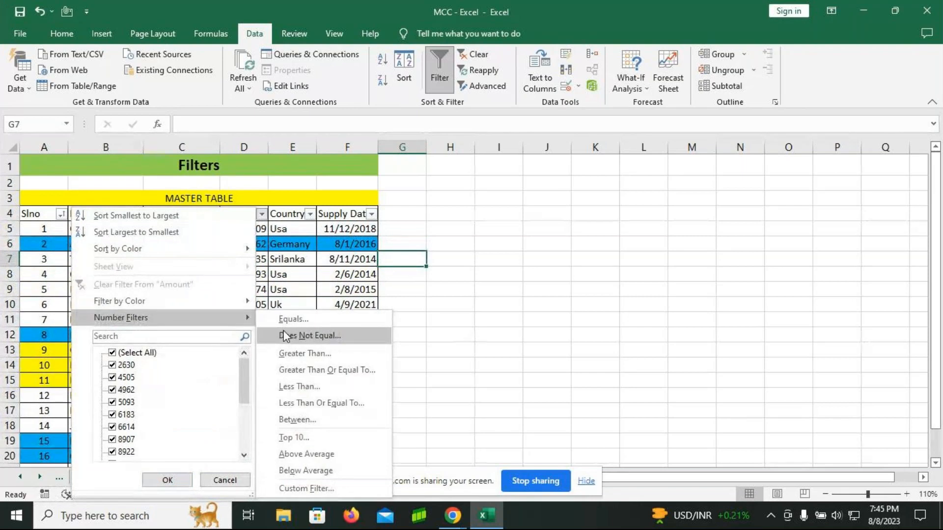
pyautogui.click(297, 320)
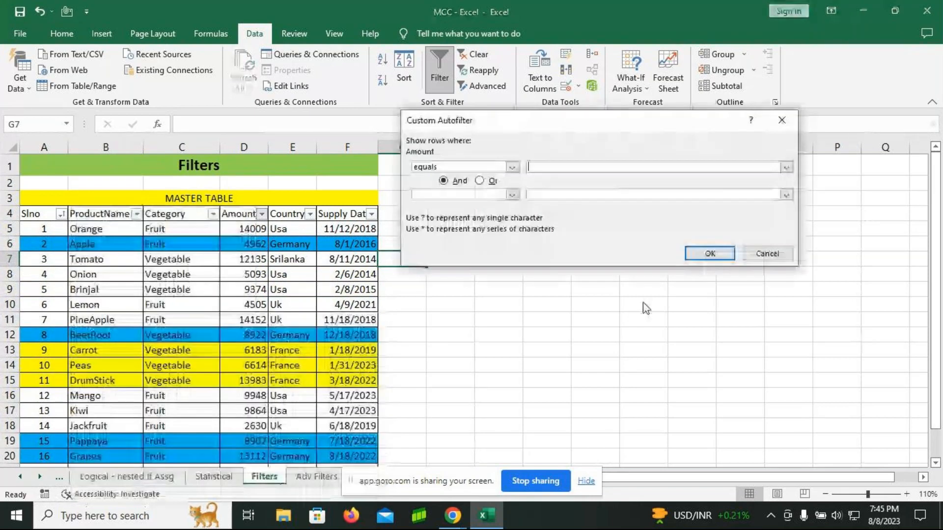
pyautogui.write('6183')
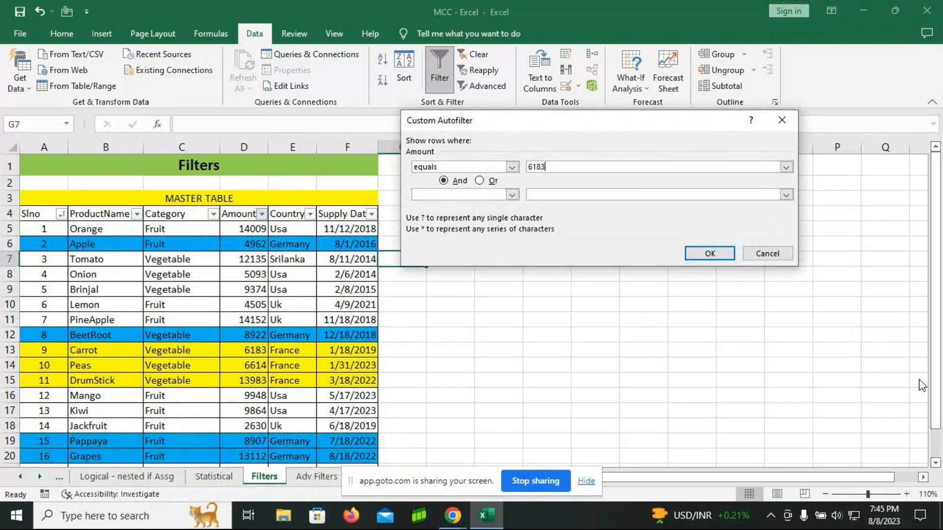
pyautogui.press('Return')
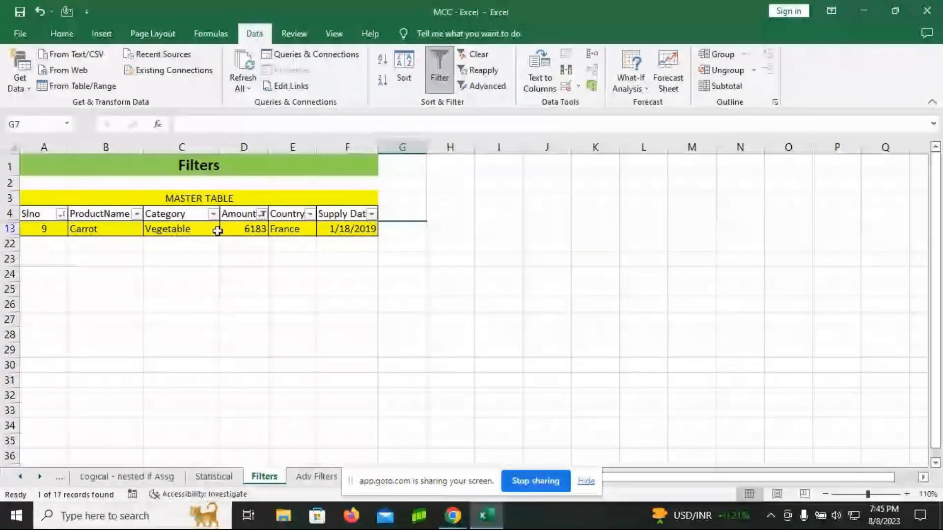
# Step: Clear the Amount filter and filter the Country column for values that begin with U
pyautogui.click(262, 214)
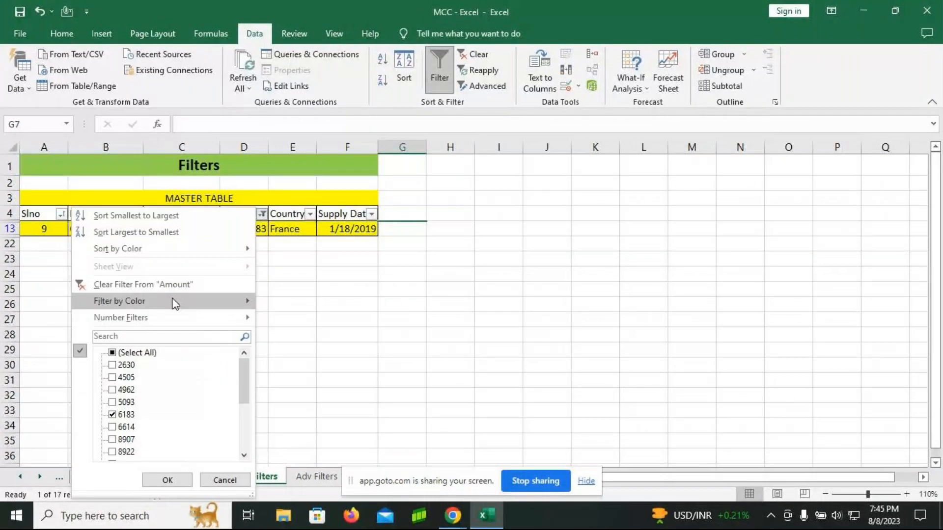
pyautogui.click(142, 284)
pyautogui.click(310, 214)
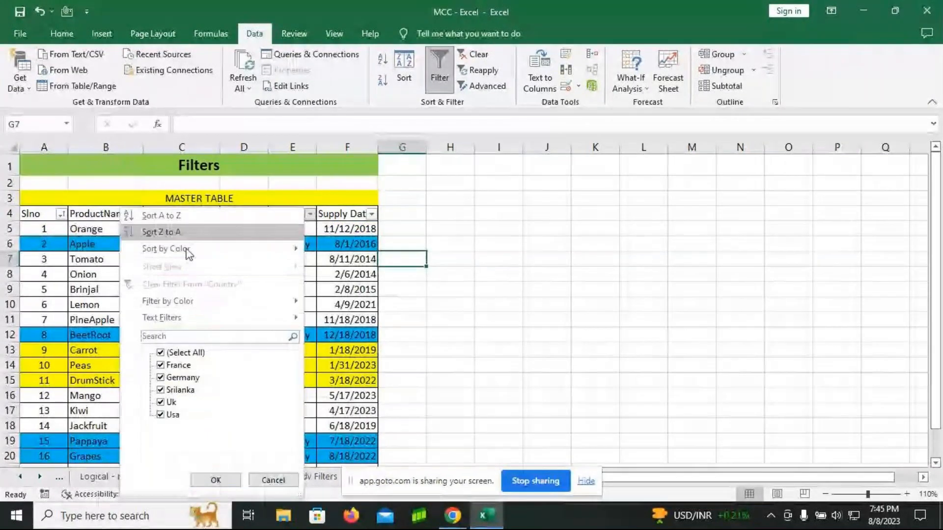
pyautogui.moveTo(194, 317)
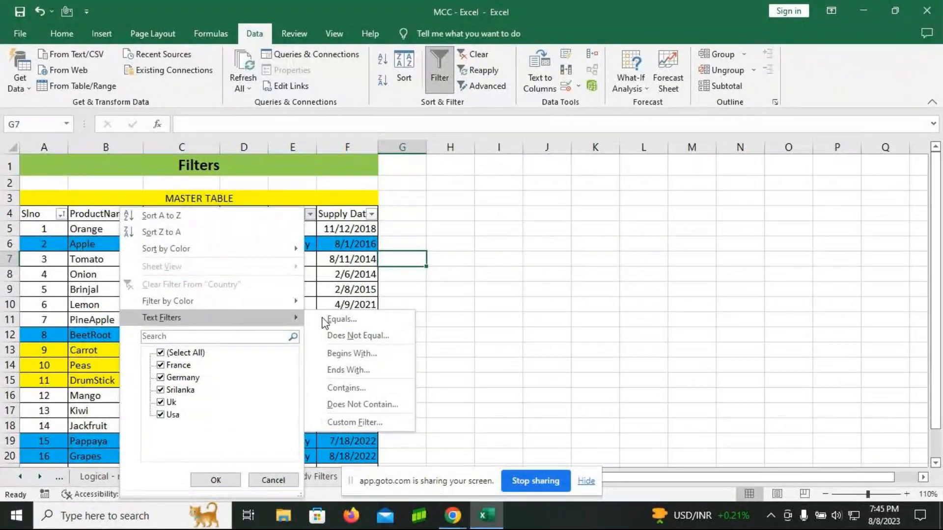
pyautogui.click(352, 357)
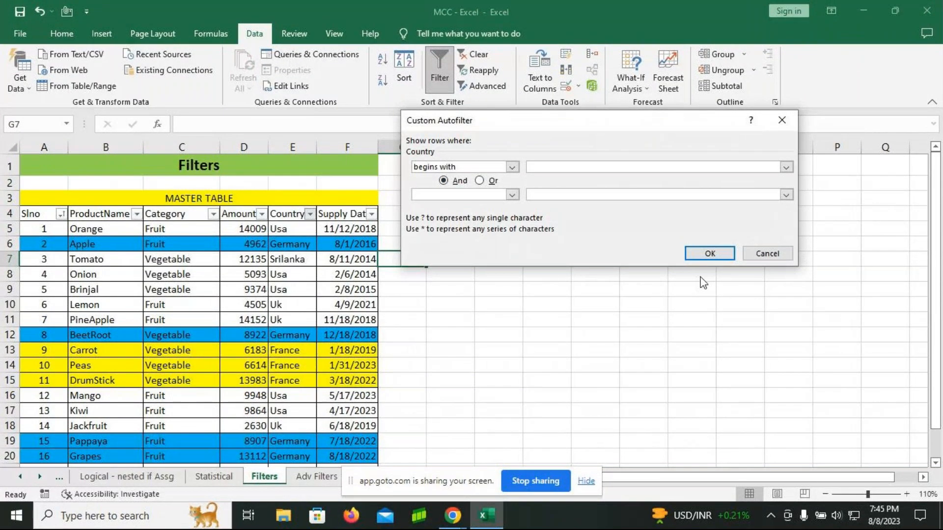
pyautogui.write('U')
pyautogui.click(710, 254)
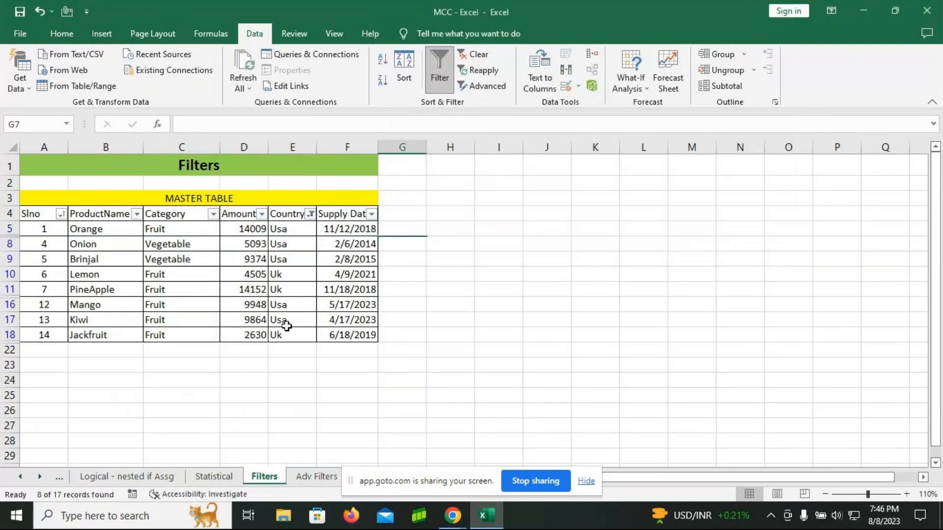
# Step: Clear the begins-with filter from Country and filter the column to only Germany and Srilanka
pyautogui.click(311, 214)
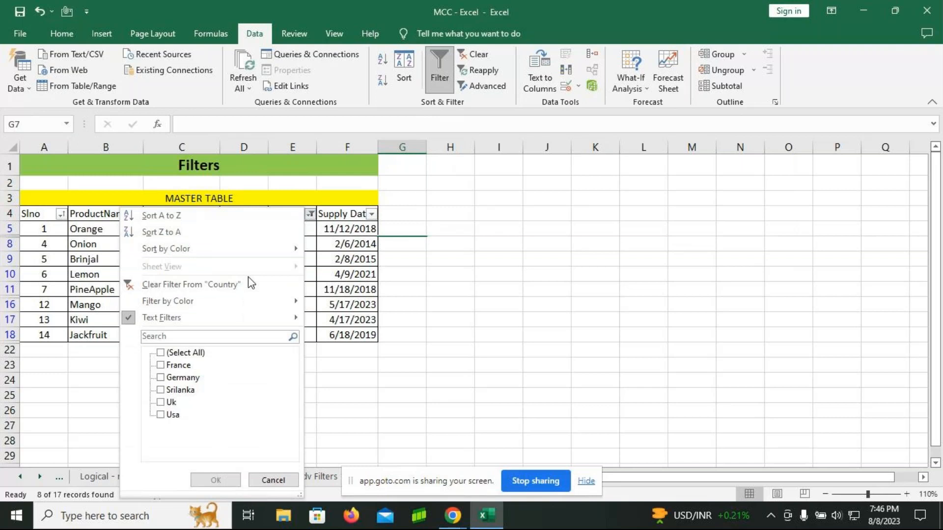
pyautogui.click(223, 290)
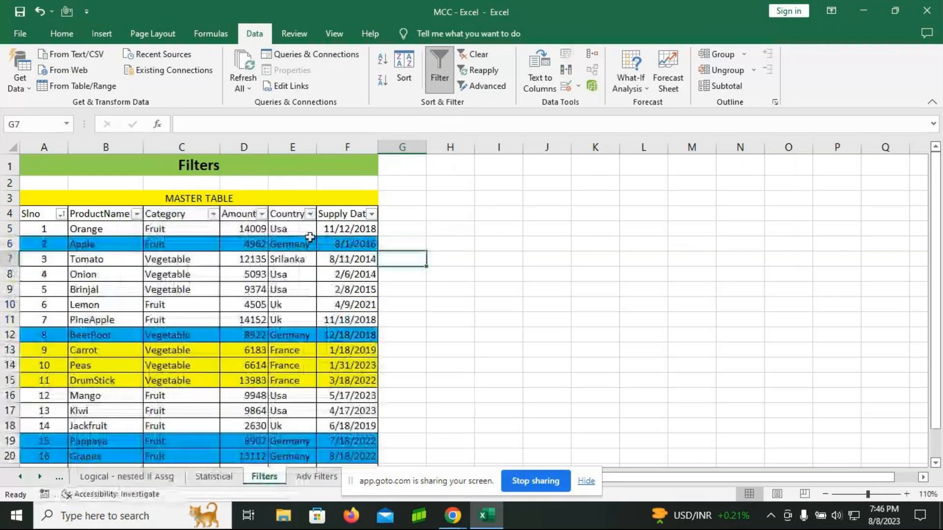
pyautogui.click(310, 213)
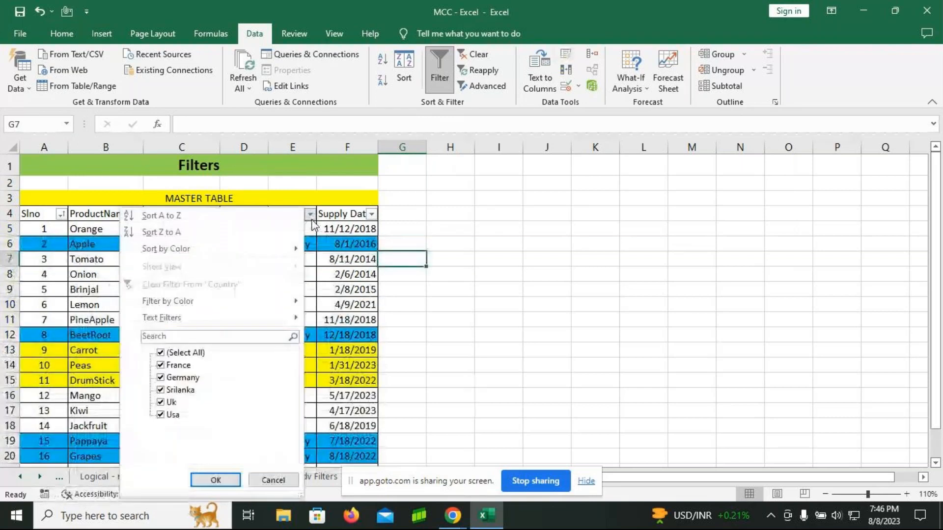
pyautogui.click(160, 353)
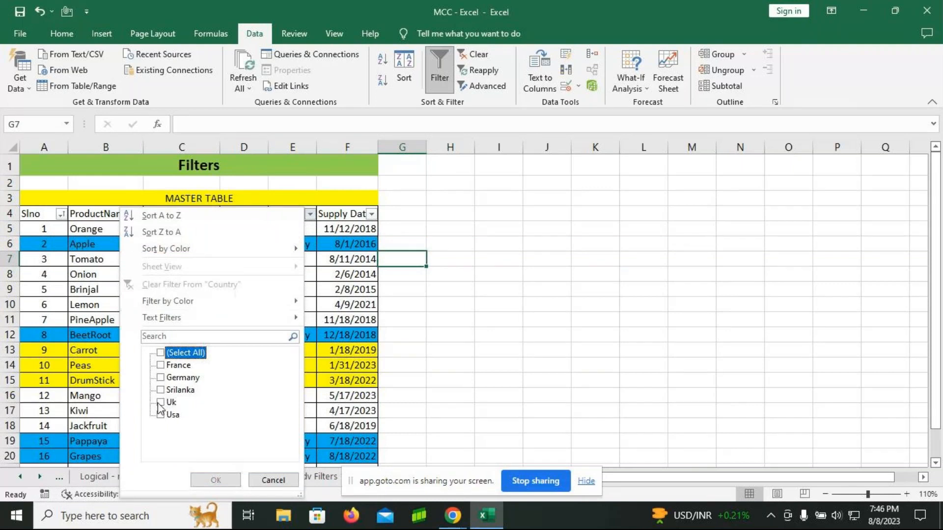
pyautogui.click(160, 377)
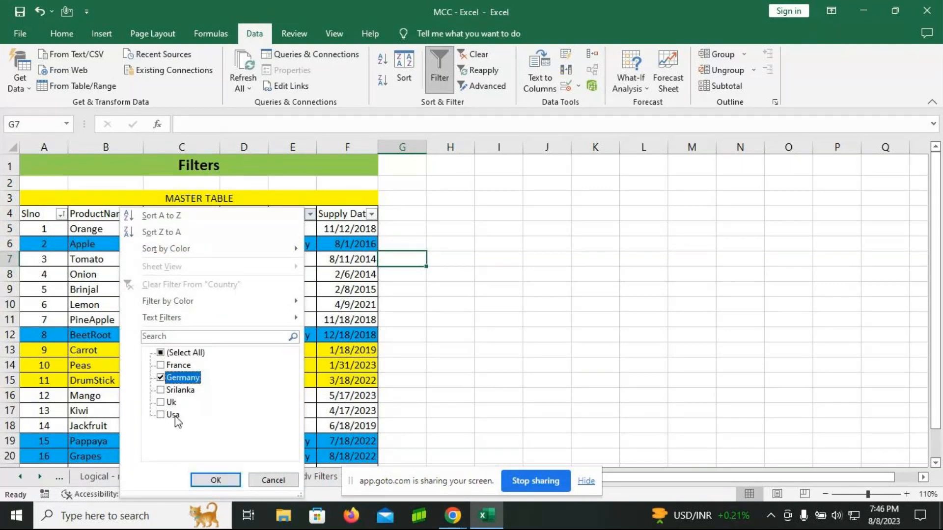
pyautogui.click(161, 390)
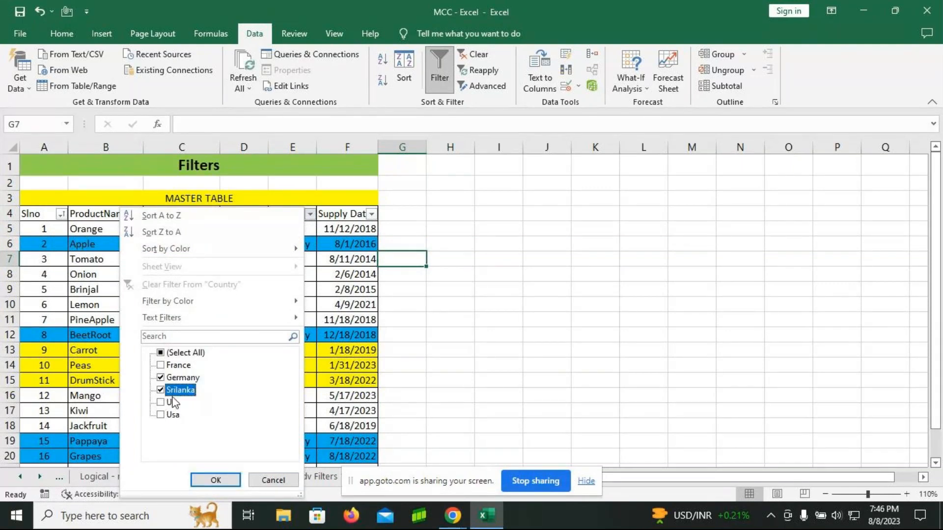
pyautogui.click(221, 480)
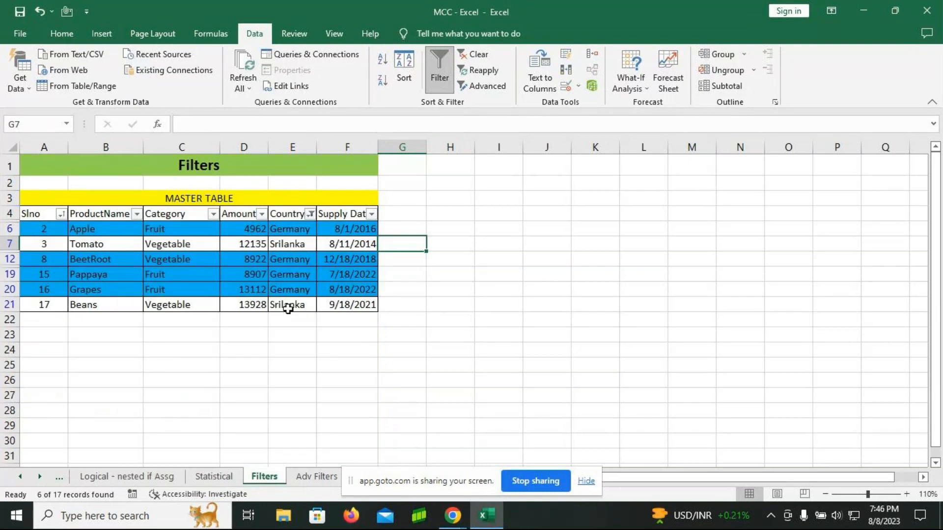
# Step: Clear the Country filter and apply the This Month date filter to the Supply Date column
pyautogui.click(310, 213)
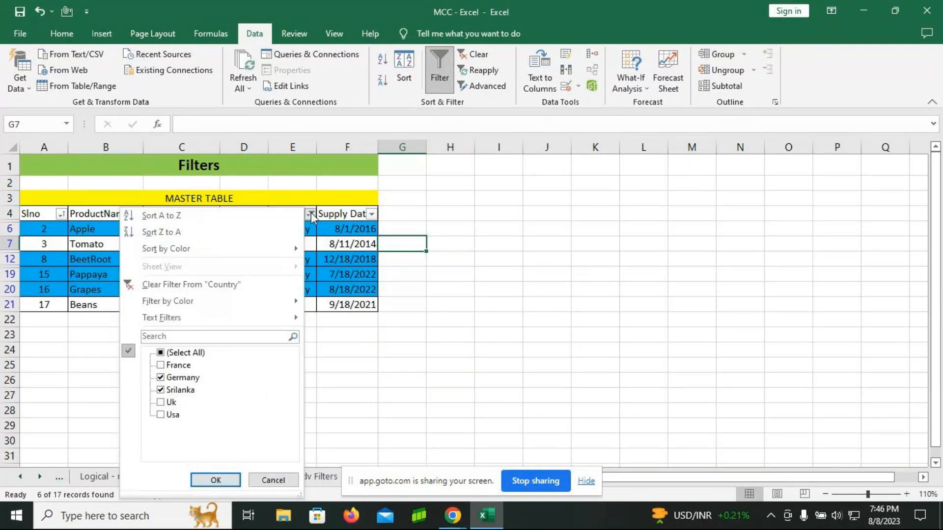
pyautogui.click(158, 285)
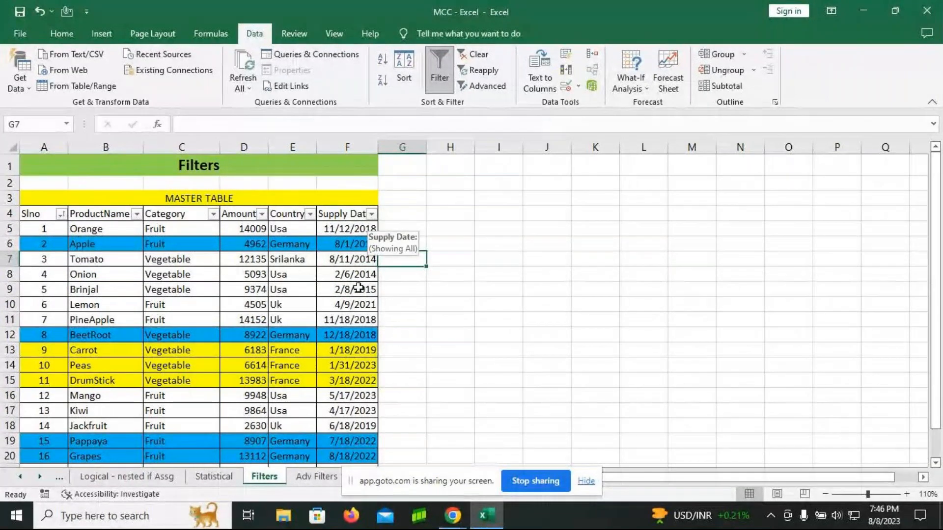
pyautogui.click(372, 214)
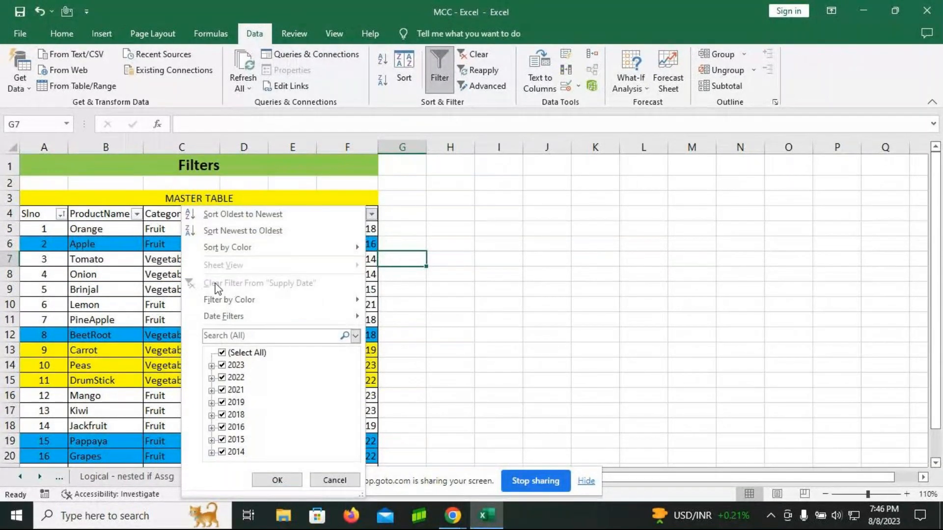
pyautogui.moveTo(238, 312)
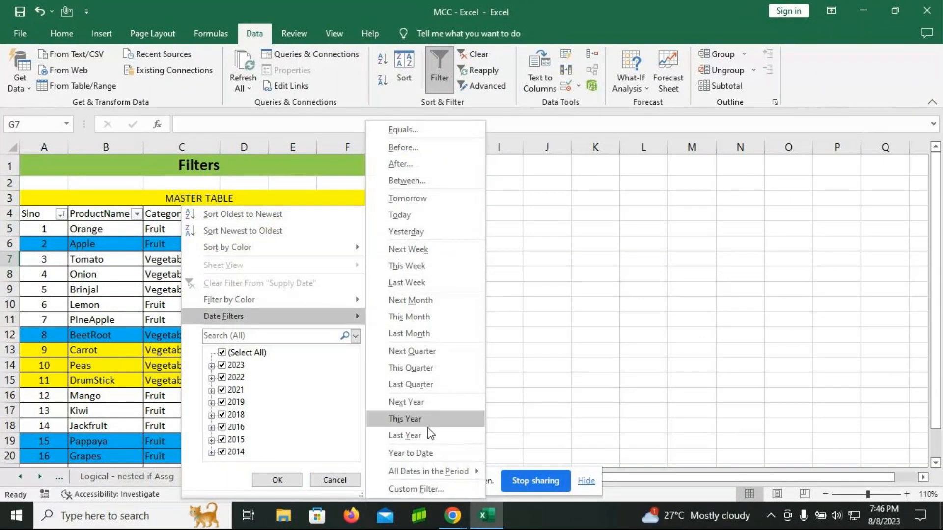
pyautogui.click(413, 319)
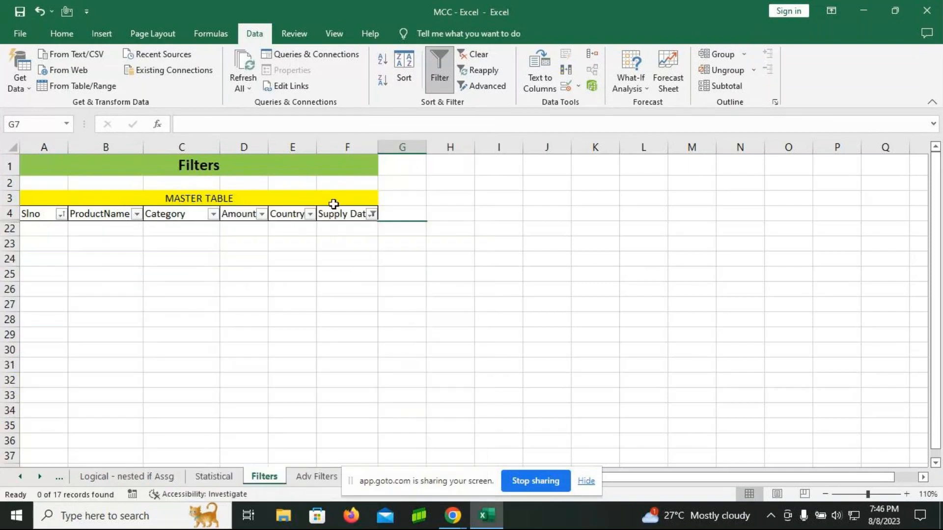
# Step: Clear the This Month filter from Supply Date and apply the Last Month date filter
pyautogui.click(372, 214)
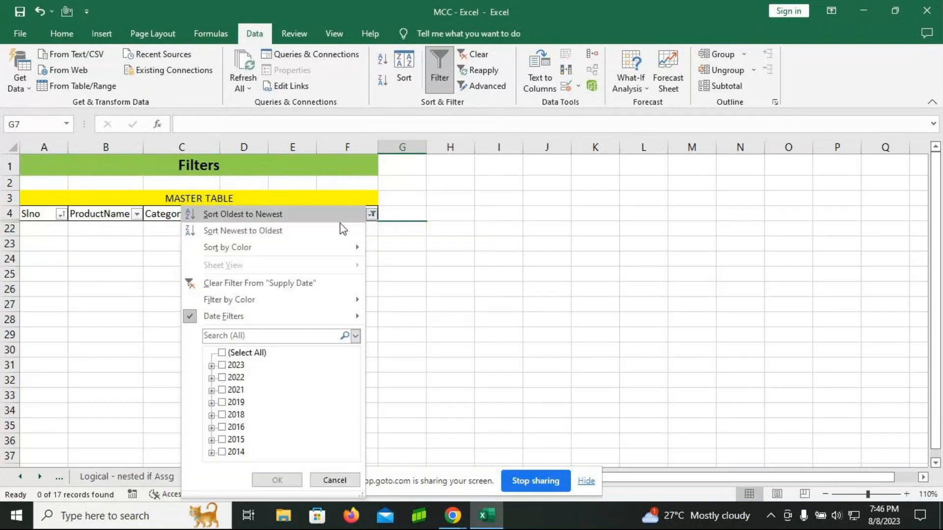
pyautogui.click(287, 283)
pyautogui.click(372, 216)
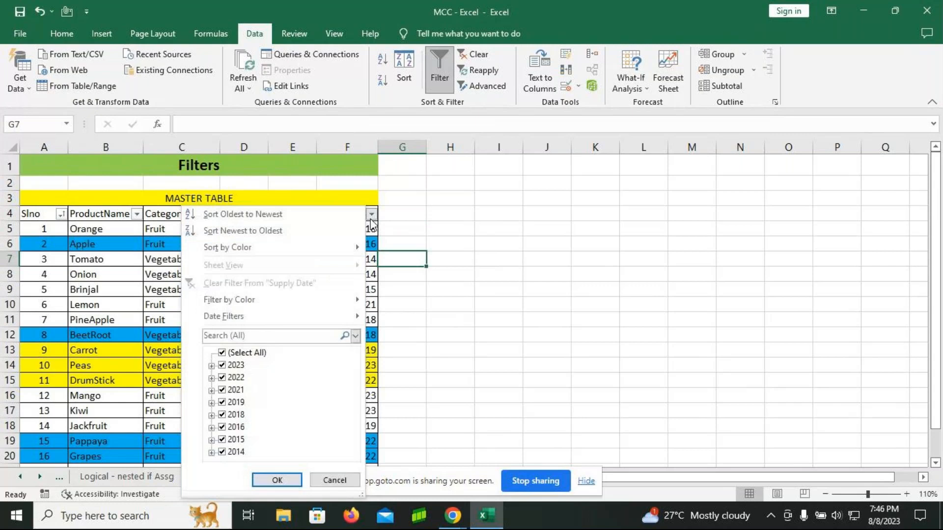
pyautogui.moveTo(269, 317)
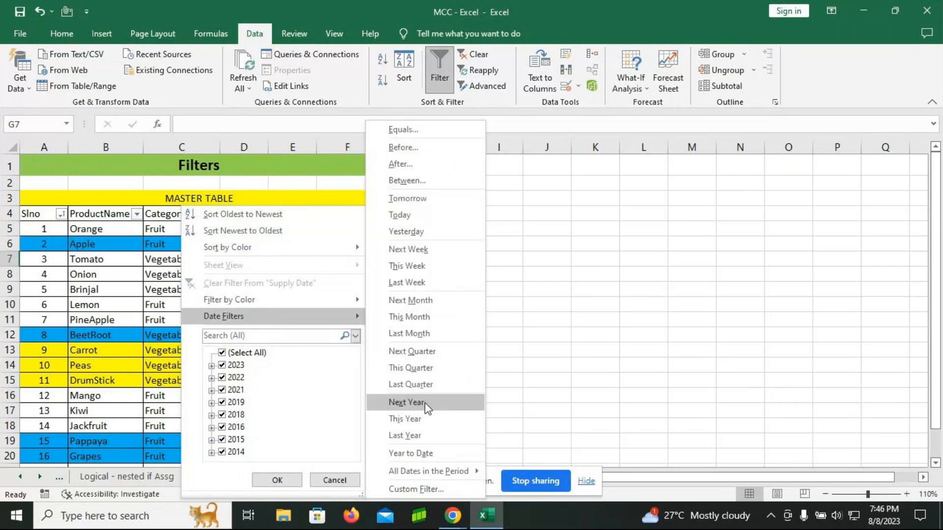
pyautogui.click(410, 333)
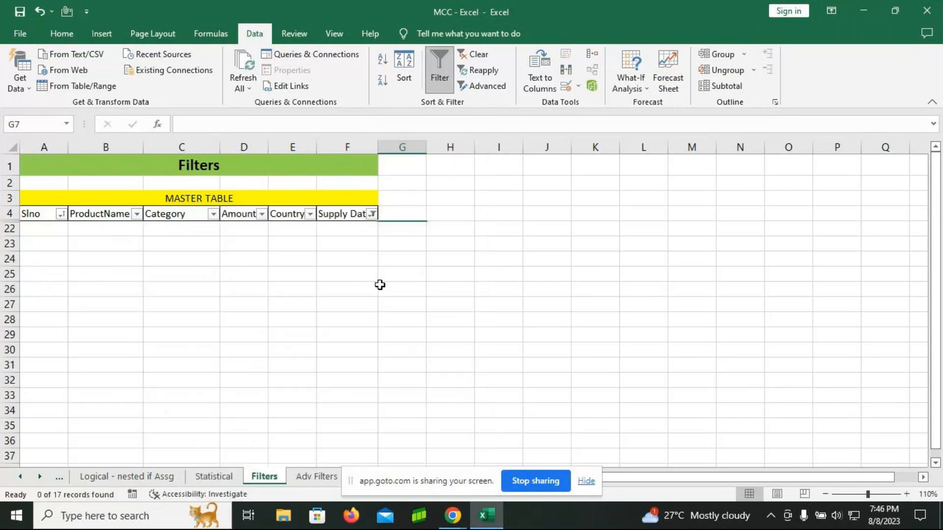
# Step: Clear the Last Month filter from Supply Date and apply the This Year date filter
pyautogui.click(371, 215)
pyautogui.click(279, 280)
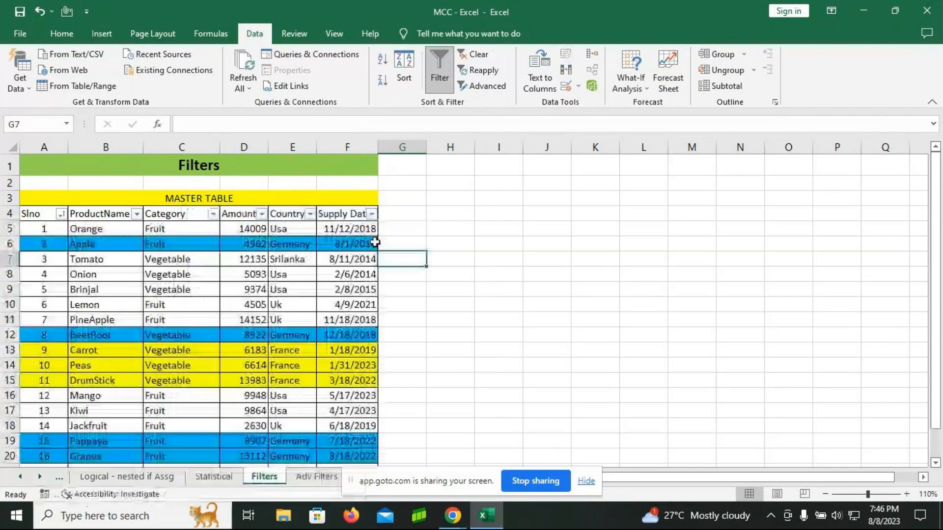
pyautogui.click(371, 214)
pyautogui.moveTo(254, 324)
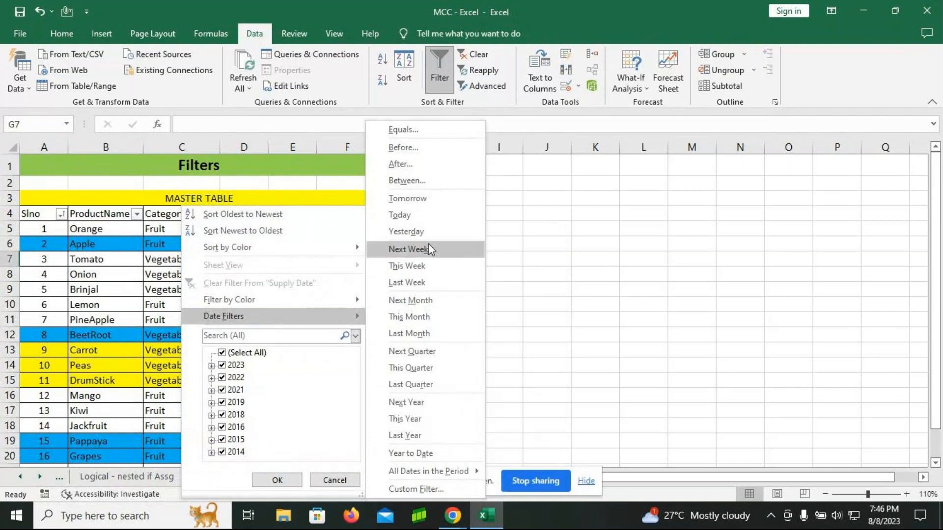
pyautogui.click(418, 419)
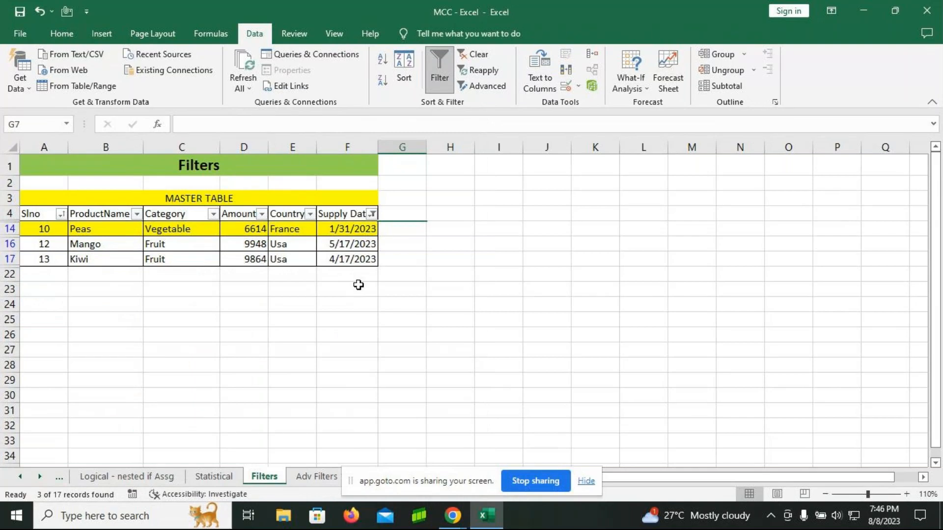
# Step: Clear the This Year filter from Supply Date and set Mango's supply date to the current date, 8/8/2023
pyautogui.click(372, 216)
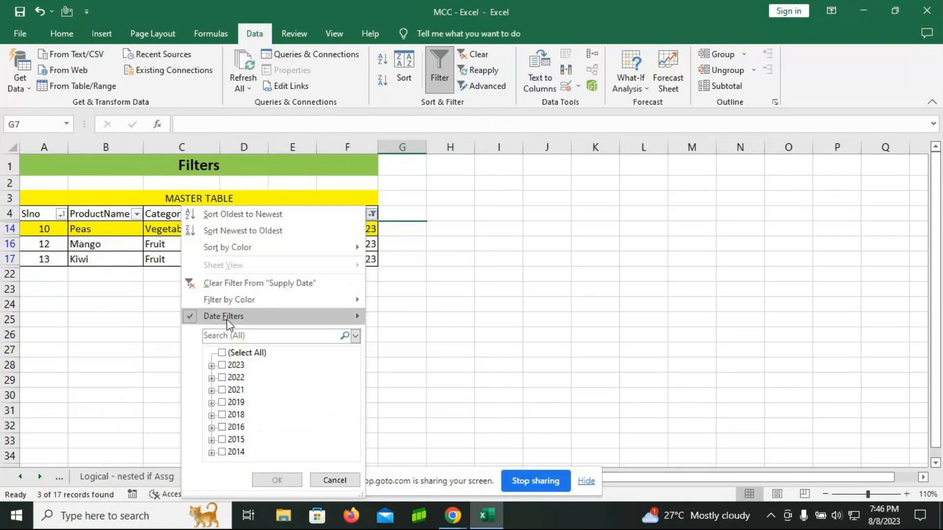
pyautogui.click(243, 283)
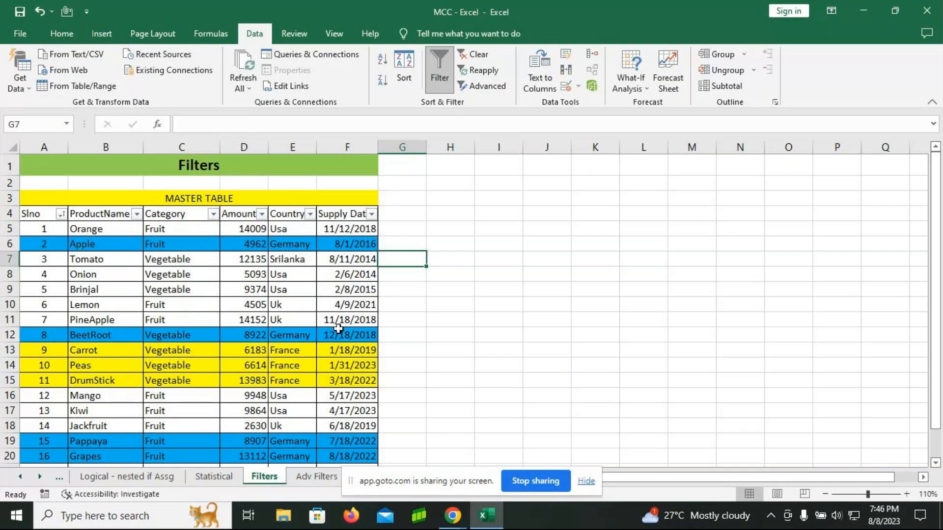
pyautogui.click(369, 397)
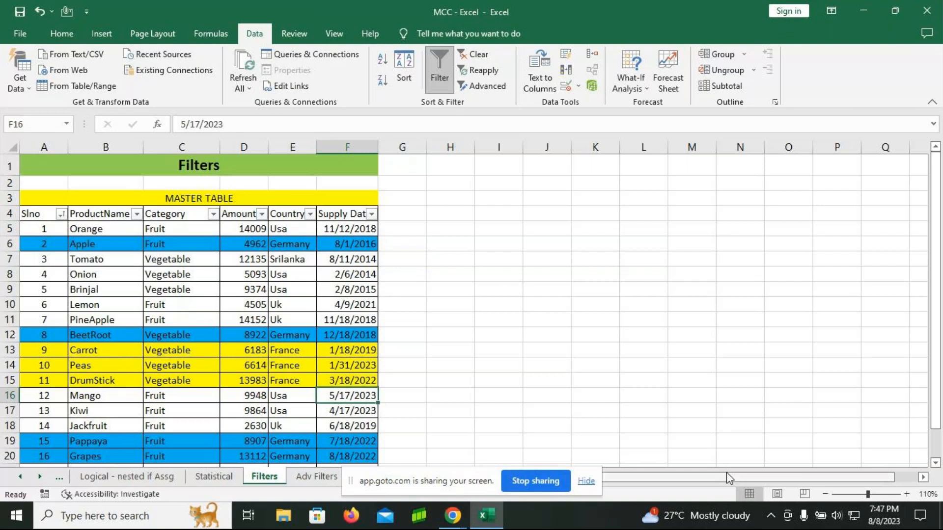
pyautogui.hotkey('ctrl', ';')
pyautogui.press('Return')
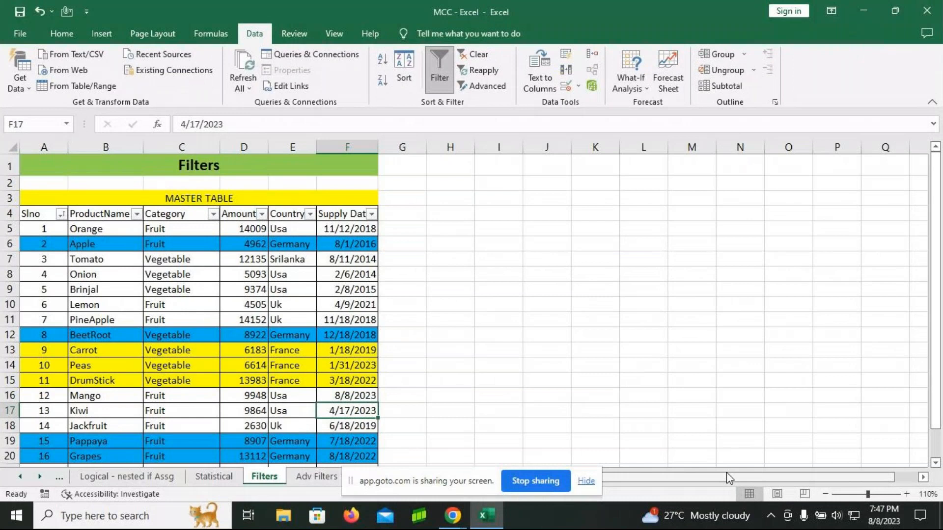
# Step: Change Kiwi's supply date in cell F17 to 8/7/2023
pyautogui.hotkey('ctrl', ';')
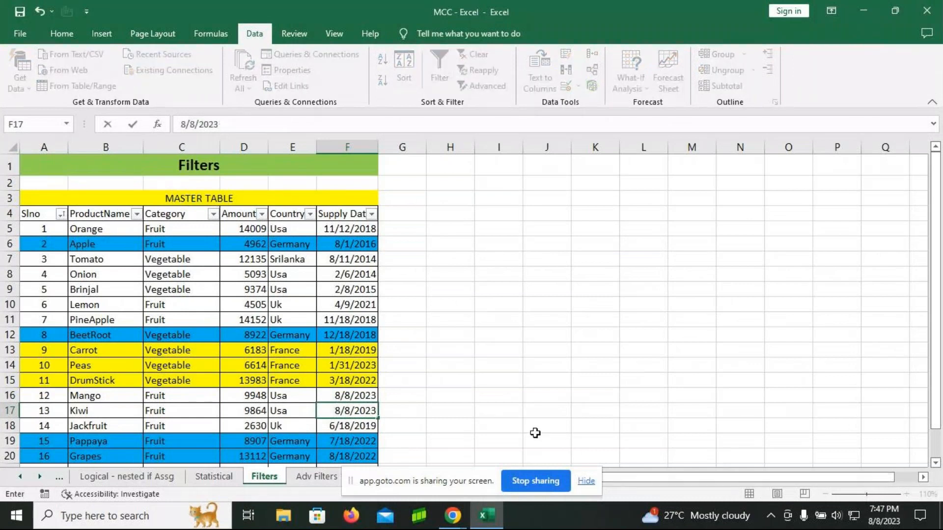
pyautogui.click(193, 124)
pyautogui.press('BackSpace')
pyautogui.write('7')
pyautogui.press('Return')
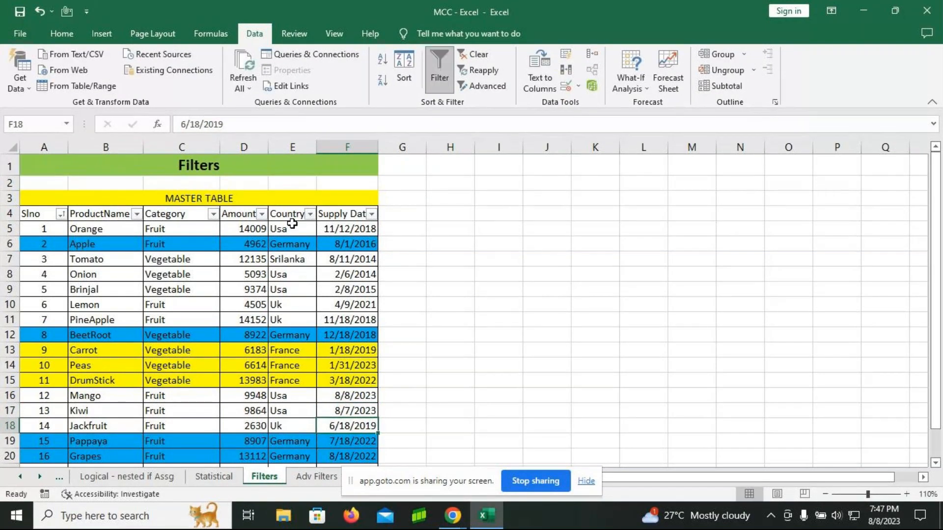
# Step: Apply the Today date filter to the Supply Date column
pyautogui.click(372, 214)
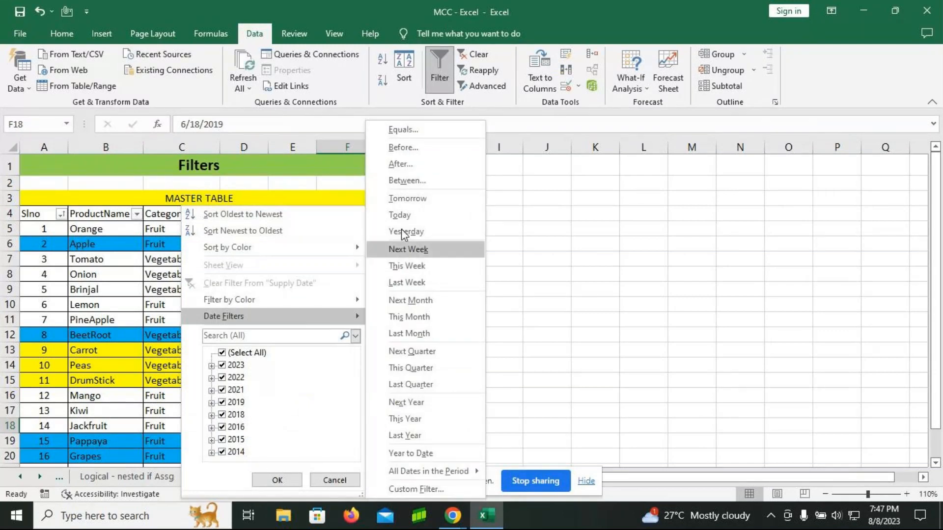
pyautogui.click(400, 215)
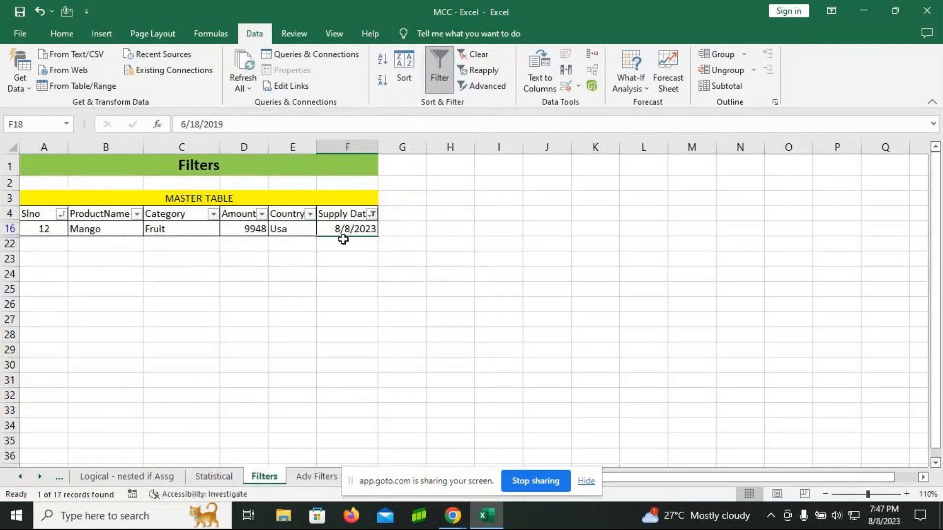
# Step: Clear the Today filter from the Supply Date column and apply the Yesterday date filter
pyautogui.click(372, 213)
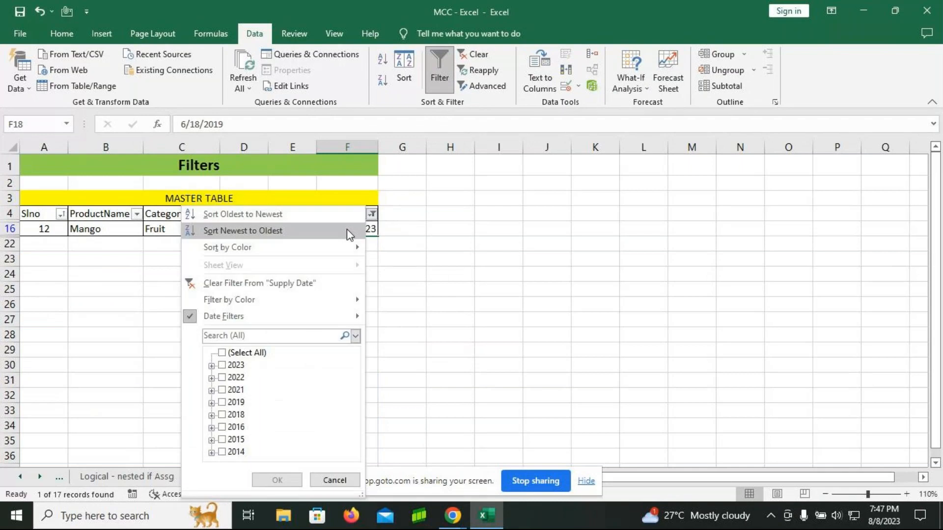
pyautogui.click(284, 284)
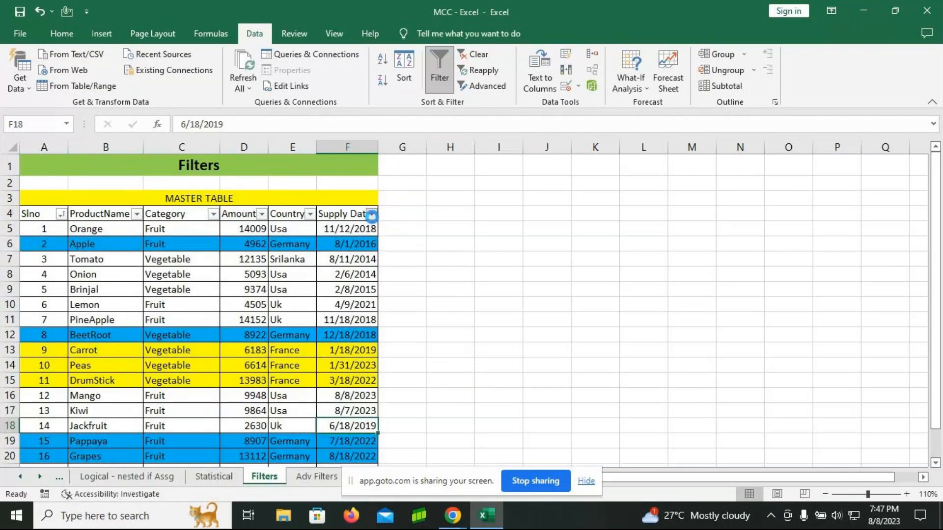
pyautogui.click(372, 214)
pyautogui.moveTo(324, 317)
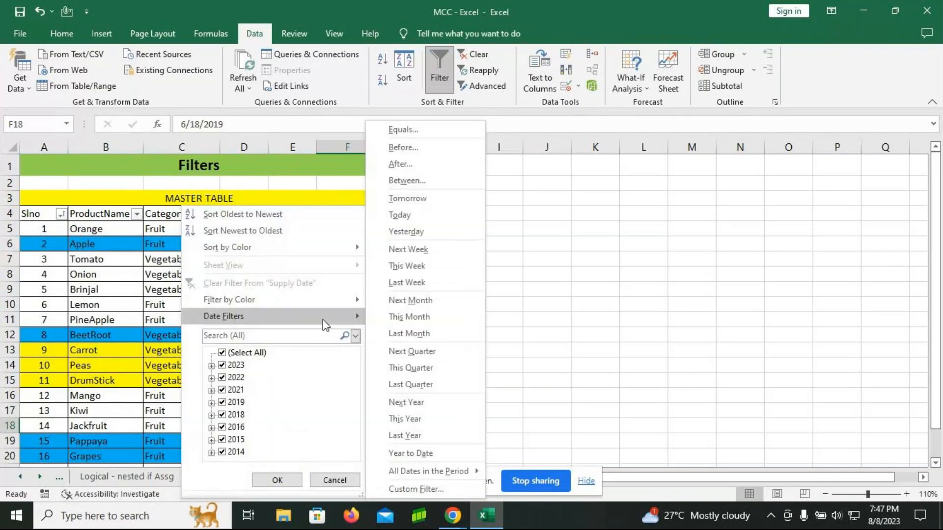
pyautogui.click(411, 231)
# Step: Clear the Yesterday filter from the Supply Date column and apply the Last Year date filter
pyautogui.click(371, 215)
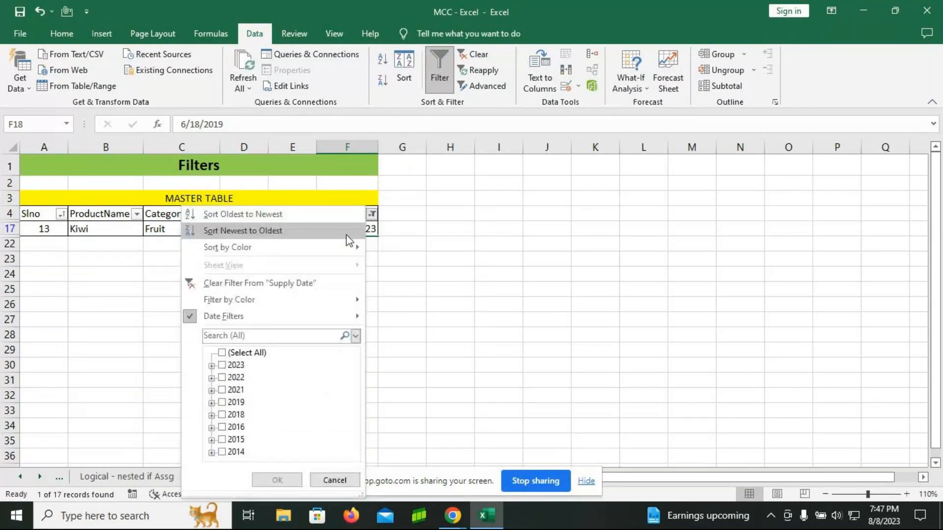
pyautogui.moveTo(245, 318)
pyautogui.click(278, 283)
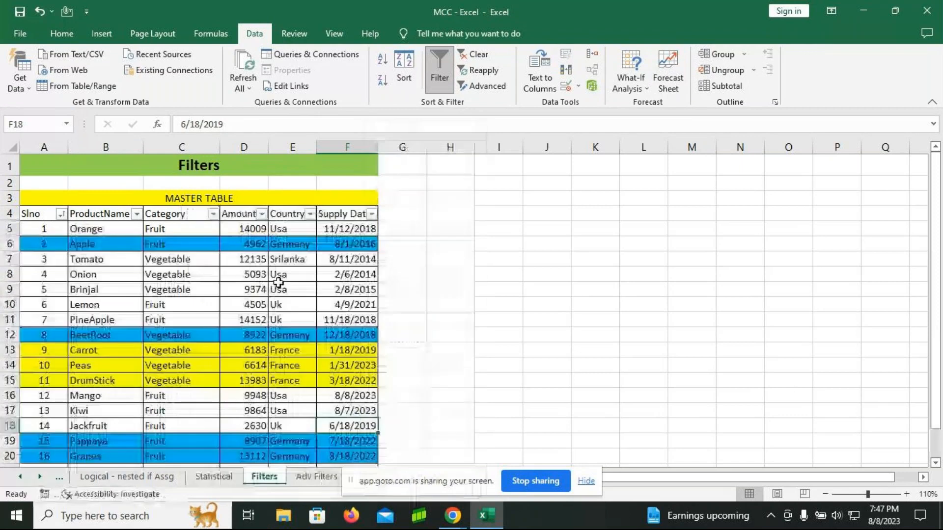
pyautogui.click(371, 214)
pyautogui.moveTo(344, 316)
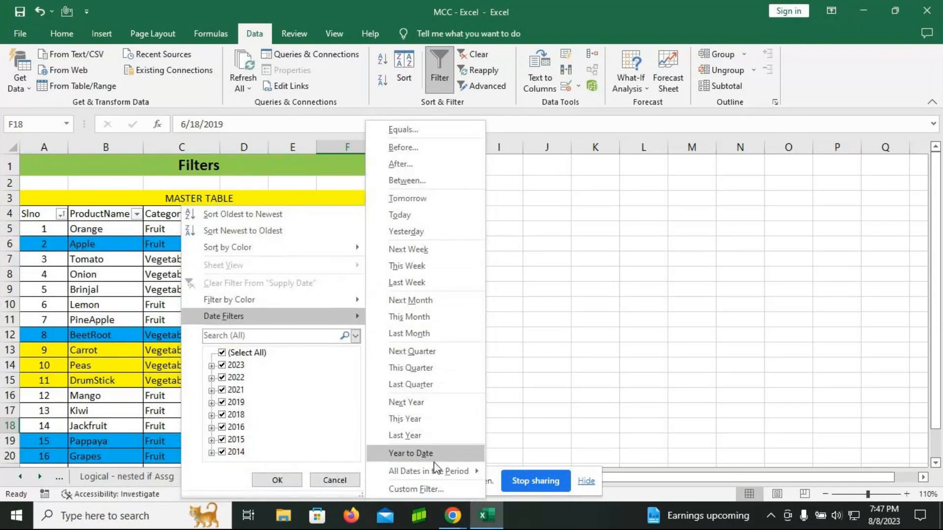
pyautogui.click(420, 435)
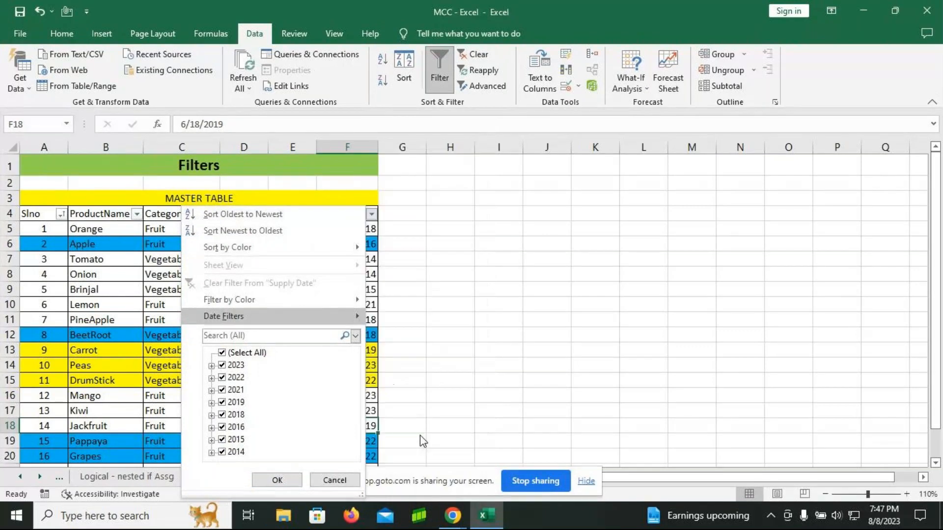
# Step: Clear the Last Year filter from Supply Date and bring the sheets following Filters into view
pyautogui.click(371, 214)
pyautogui.click(254, 283)
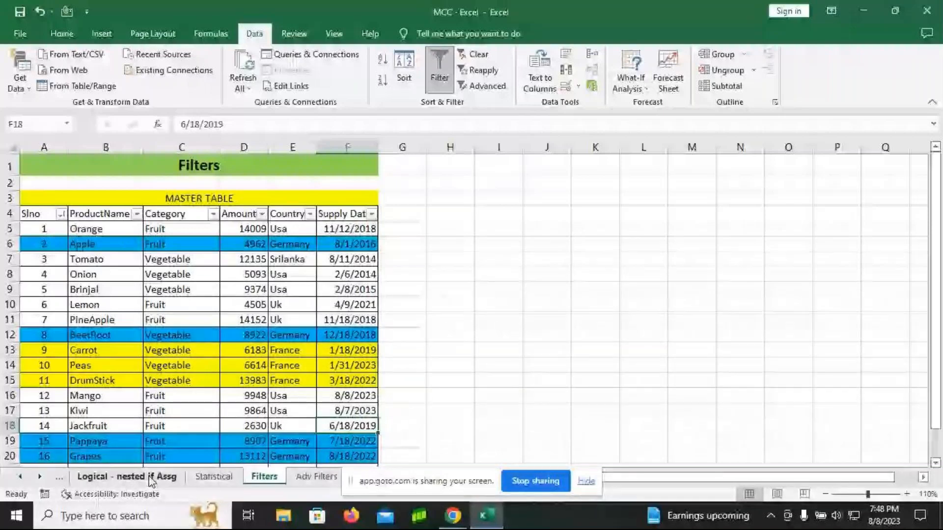
pyautogui.click(39, 476)
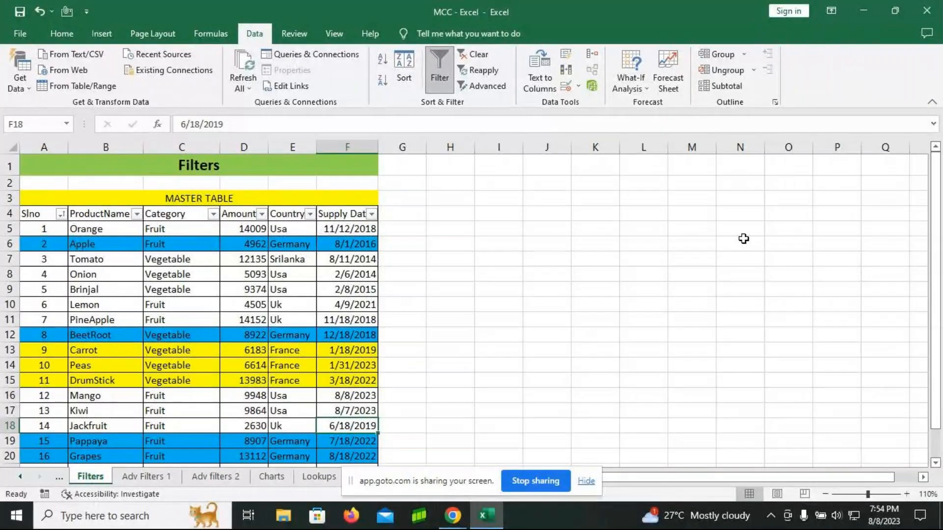
# Step: Close the MCC - Excel workbook without saving its changes
pyautogui.click(928, 10)
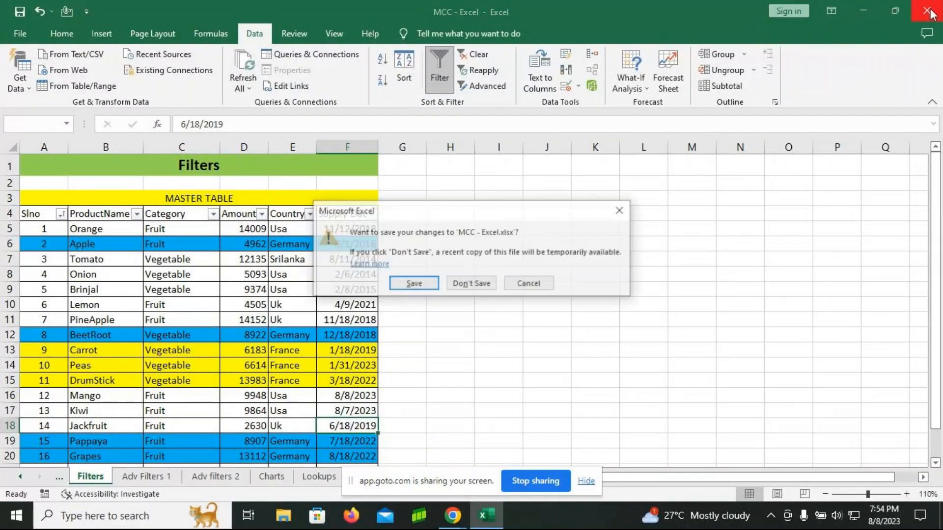
pyautogui.click(470, 284)
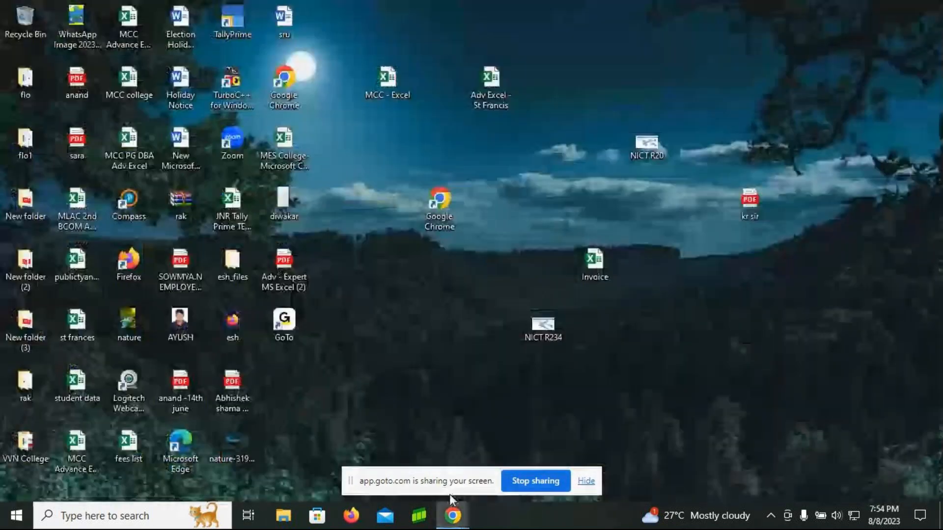